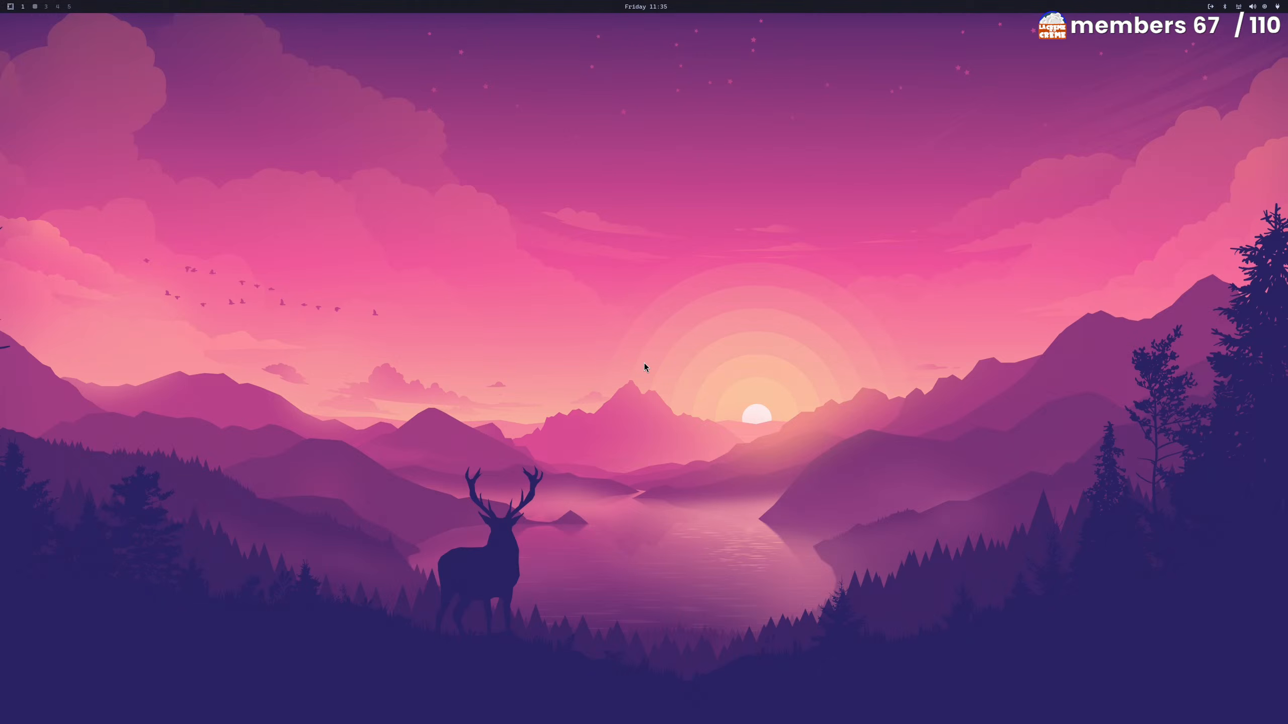
Search the application launcher for "set" to look for a settings app, and dismiss the launcher
{"action": "key", "text": "super+space"}
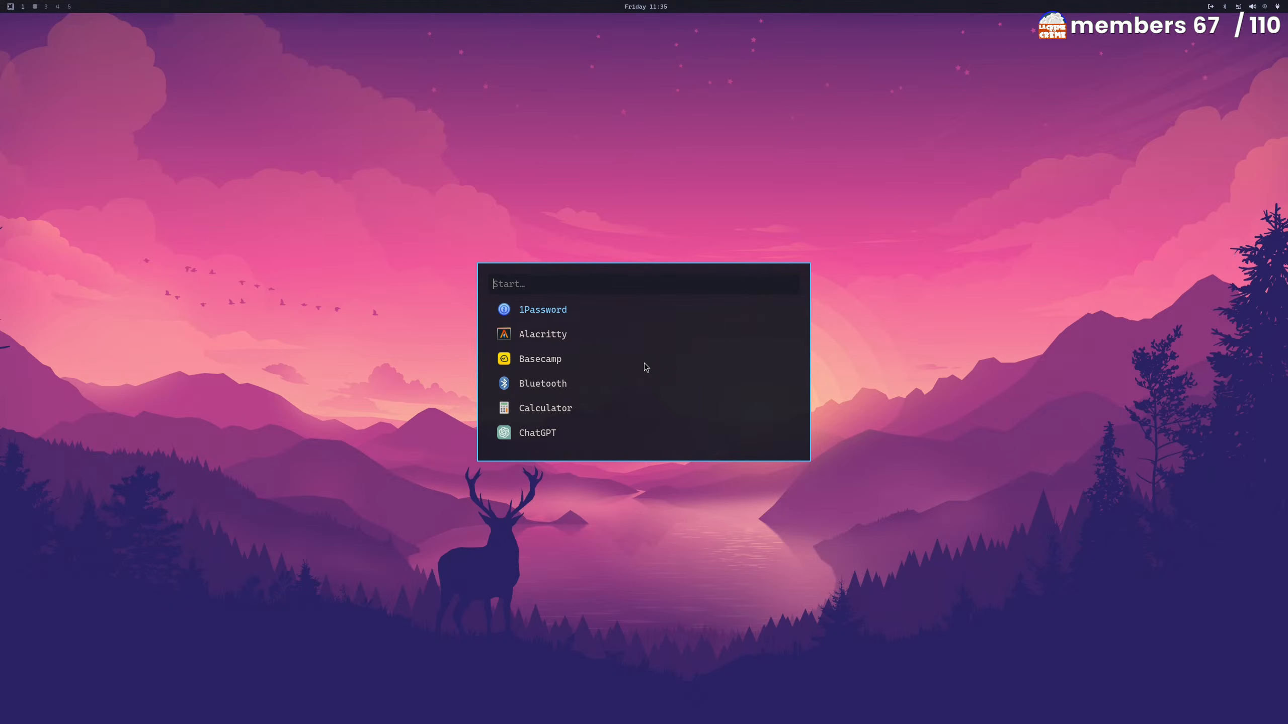
{"action": "type", "text": "se"}
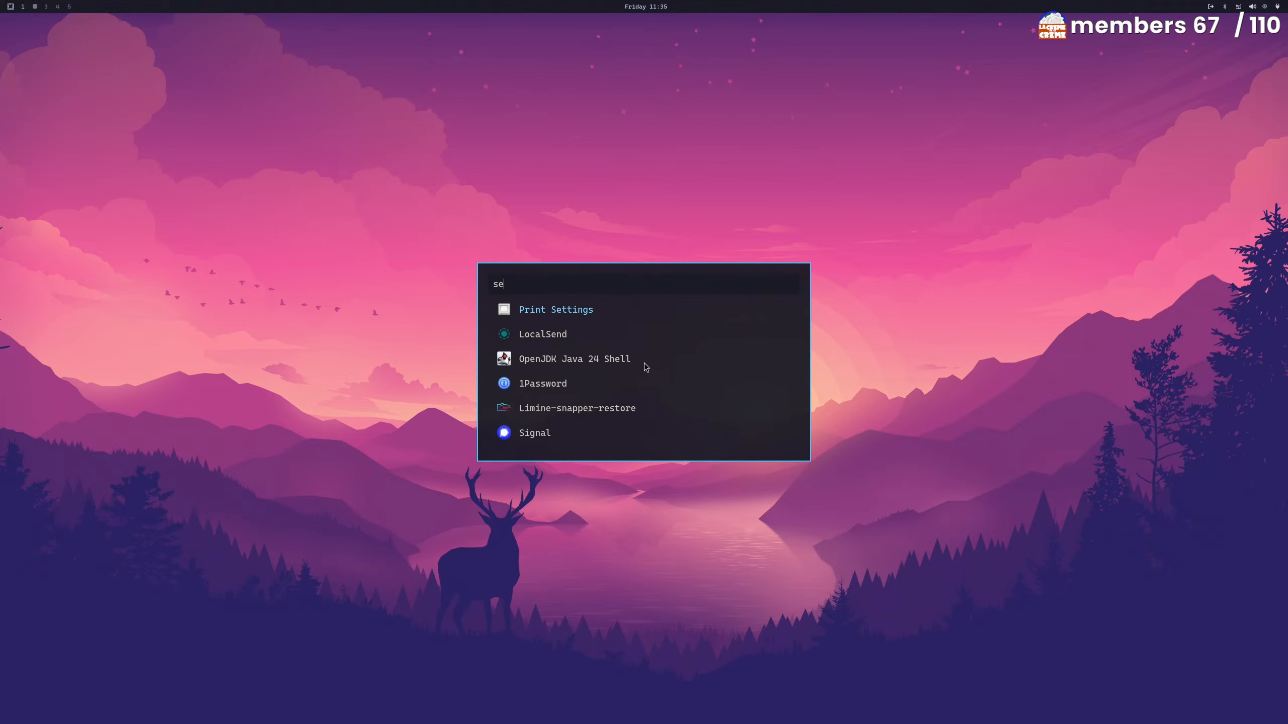
{"action": "type", "text": "t"}
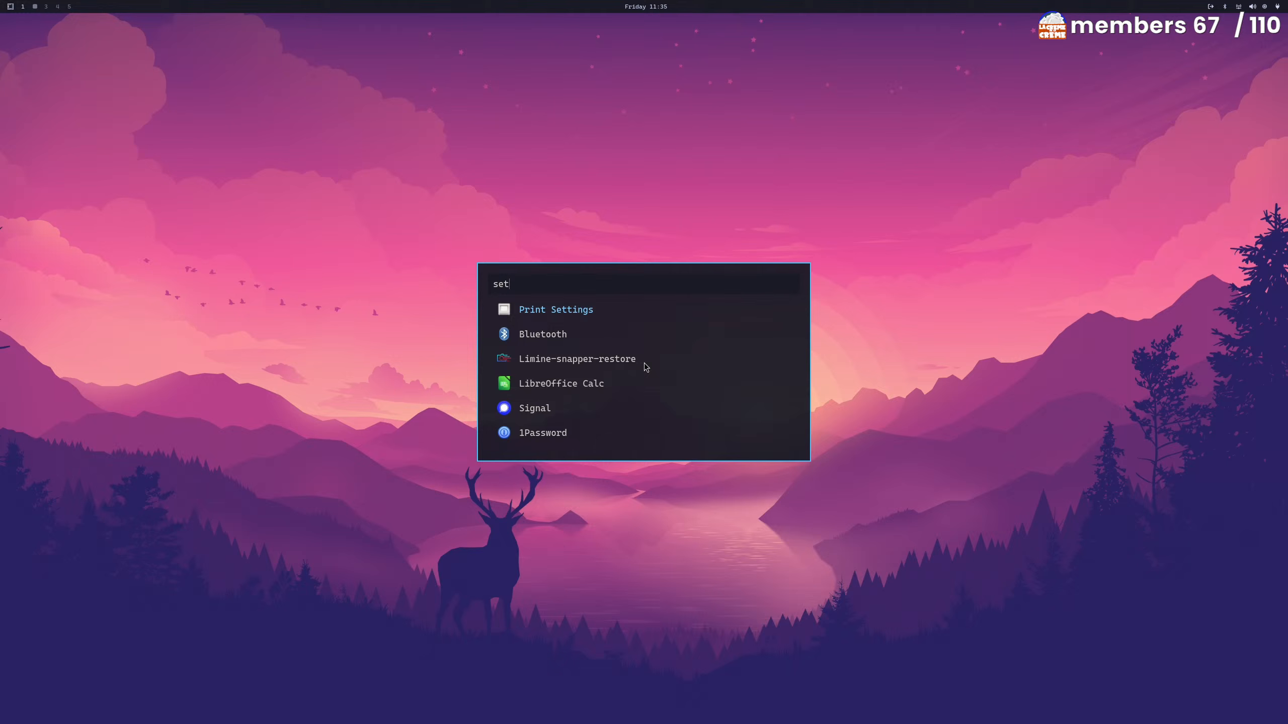
{"action": "key", "text": "BackSpace"}
{"action": "key", "text": "BackSpace"}
{"action": "key", "text": "BackSpace"}
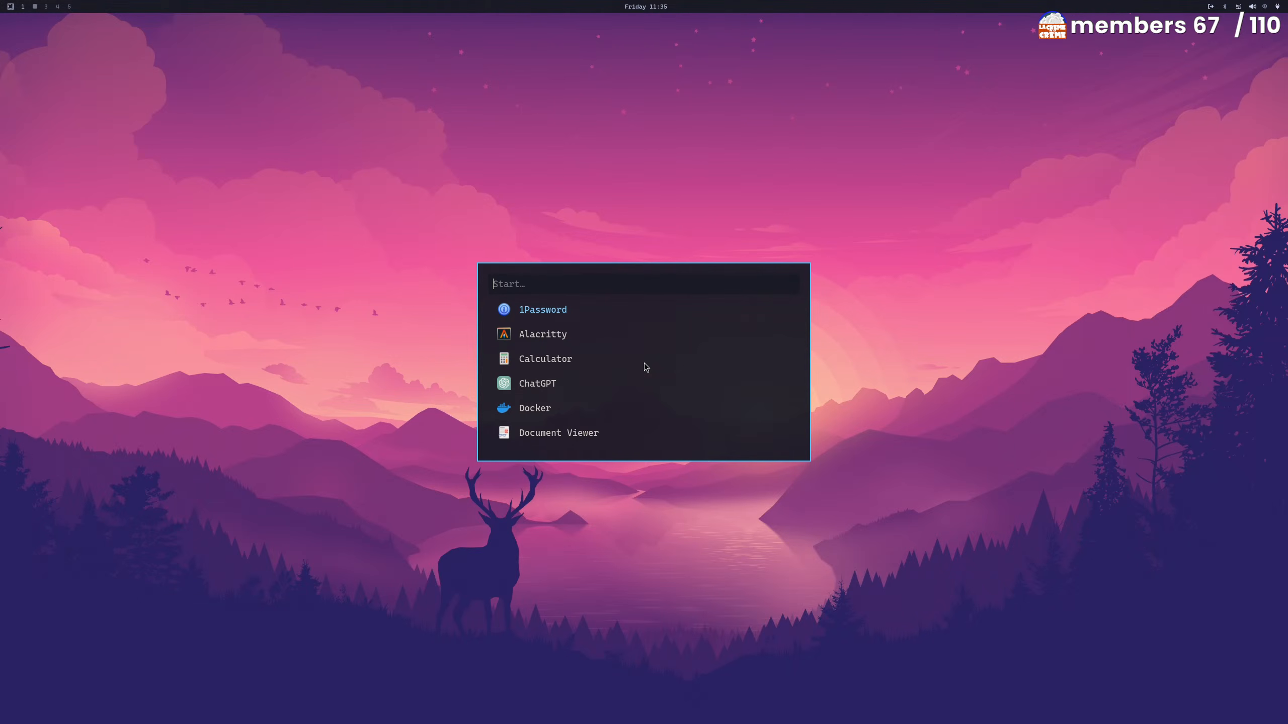
{"action": "key", "text": "Escape"}
{"action": "key", "text": "super+space"}
{"action": "key", "text": "Escape"}
{"action": "key", "text": "super+Return"}
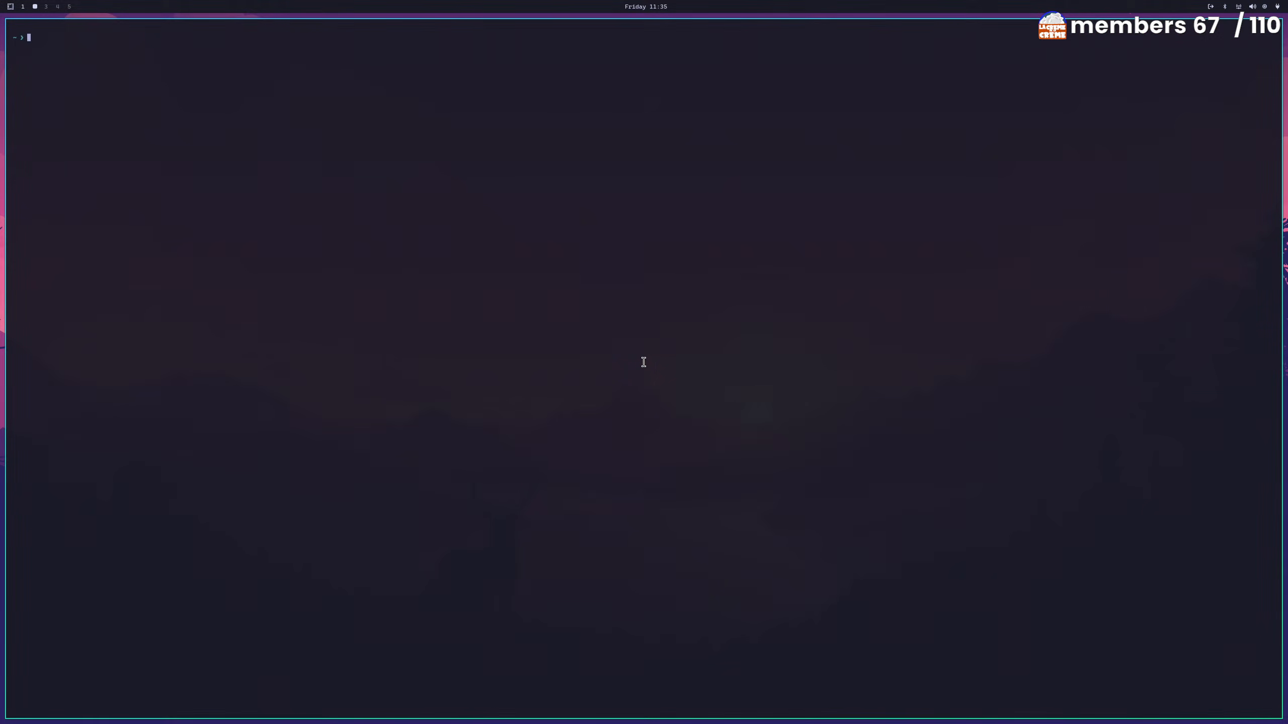
{"action": "type", "text": "qqqq"}
{"action": "key", "text": "super+q"}
Open a terminal and run fastfetch to display the system information
{"action": "key", "text": "super+Return"}
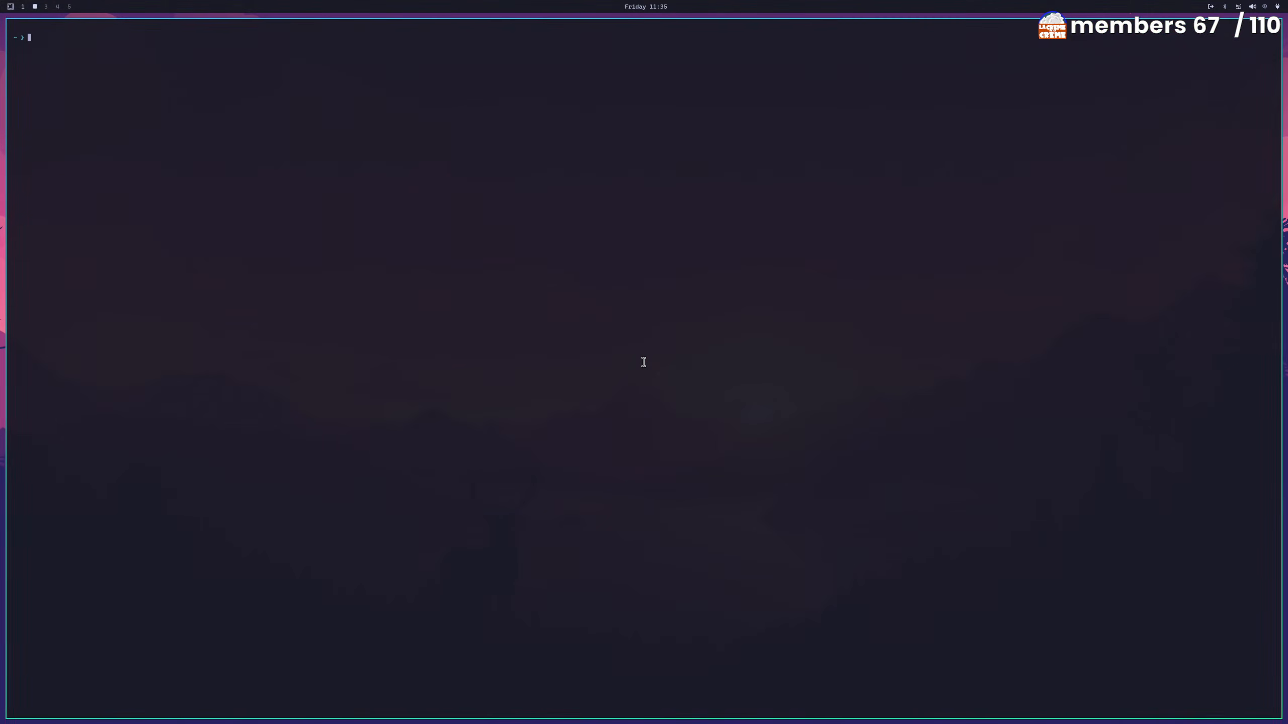
{"action": "type", "text": "fastfetch"}
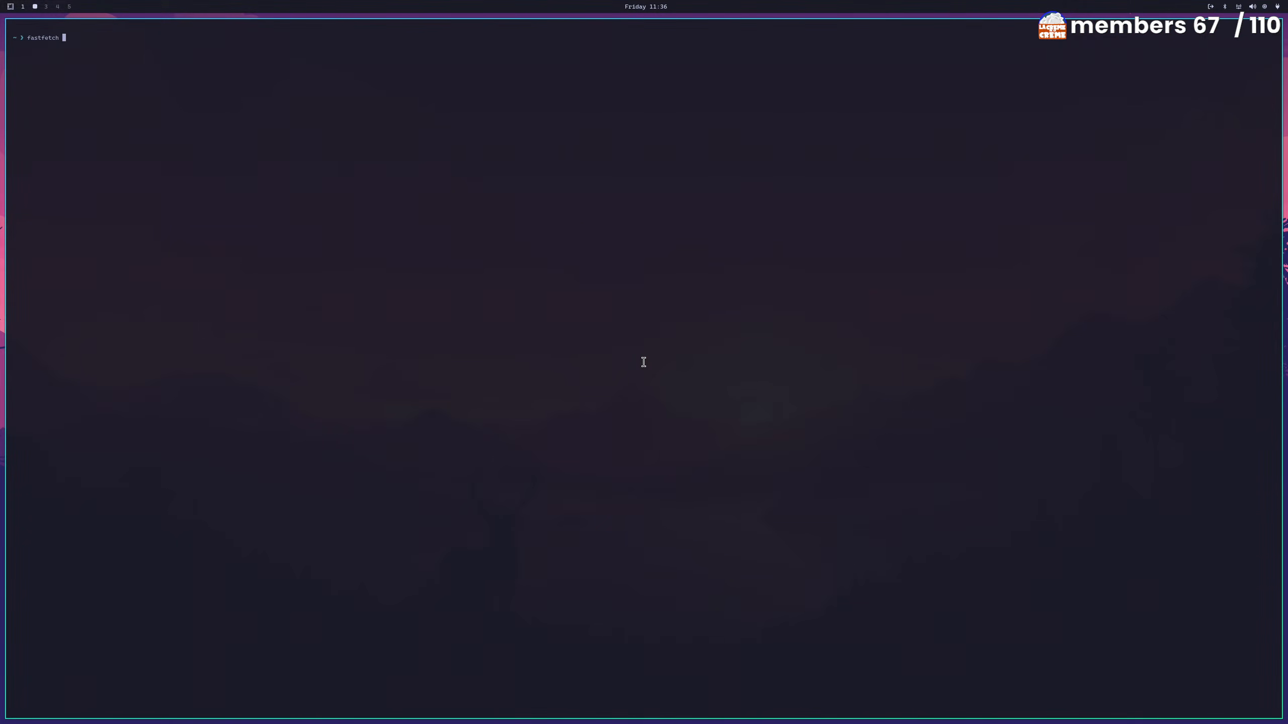
{"action": "key", "text": "Return"}
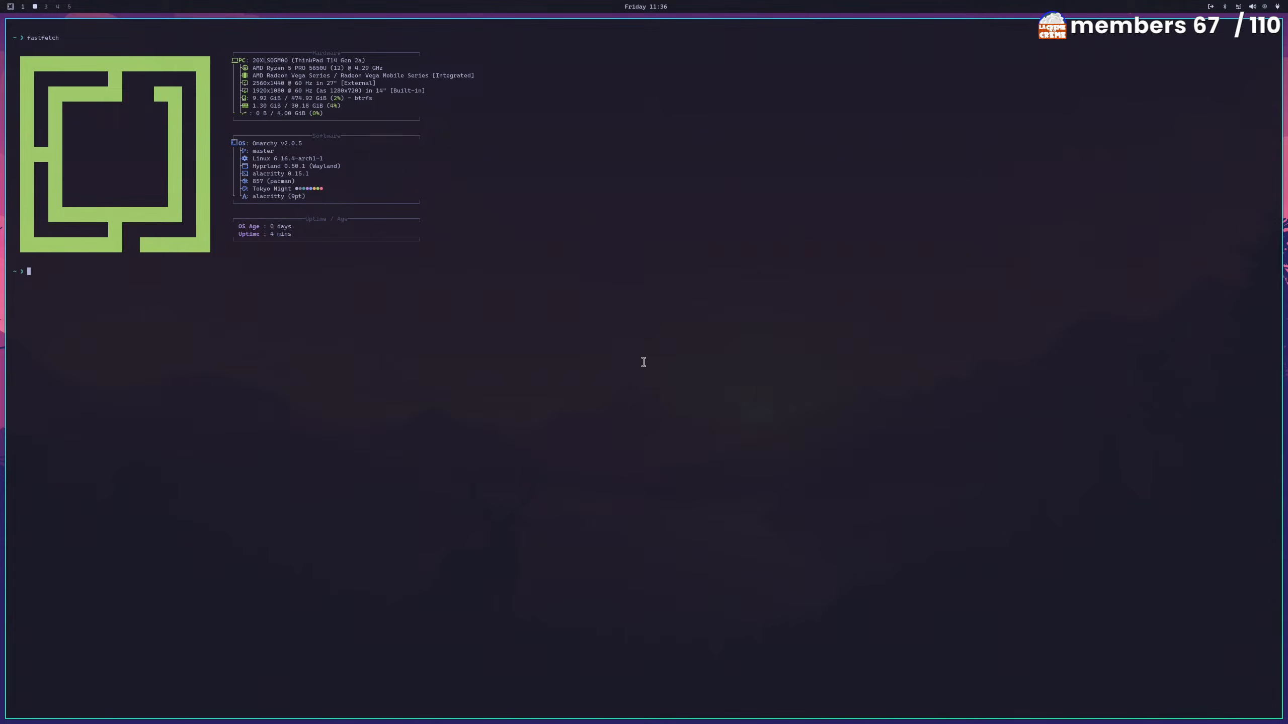
Enlarge the terminal text several sizes and remove the stray plus signs from the prompt
{"action": "type", "text": "++"}
{"action": "key", "text": "ctrl+plus"}
{"action": "key", "text": "ctrl+plus"}
{"action": "key", "text": "ctrl+plus"}
{"action": "key", "text": "ctrl+plus"}
{"action": "key", "text": "ctrl+plus"}
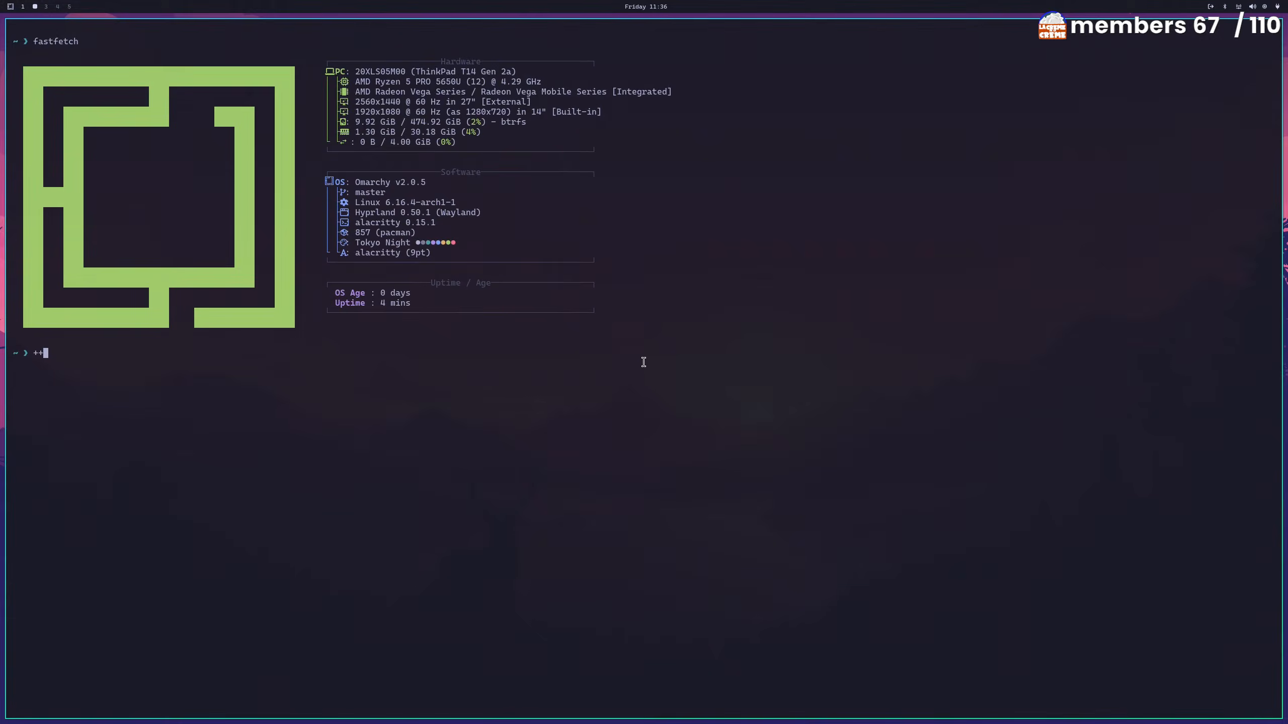
{"action": "key", "text": "ctrl+plus"}
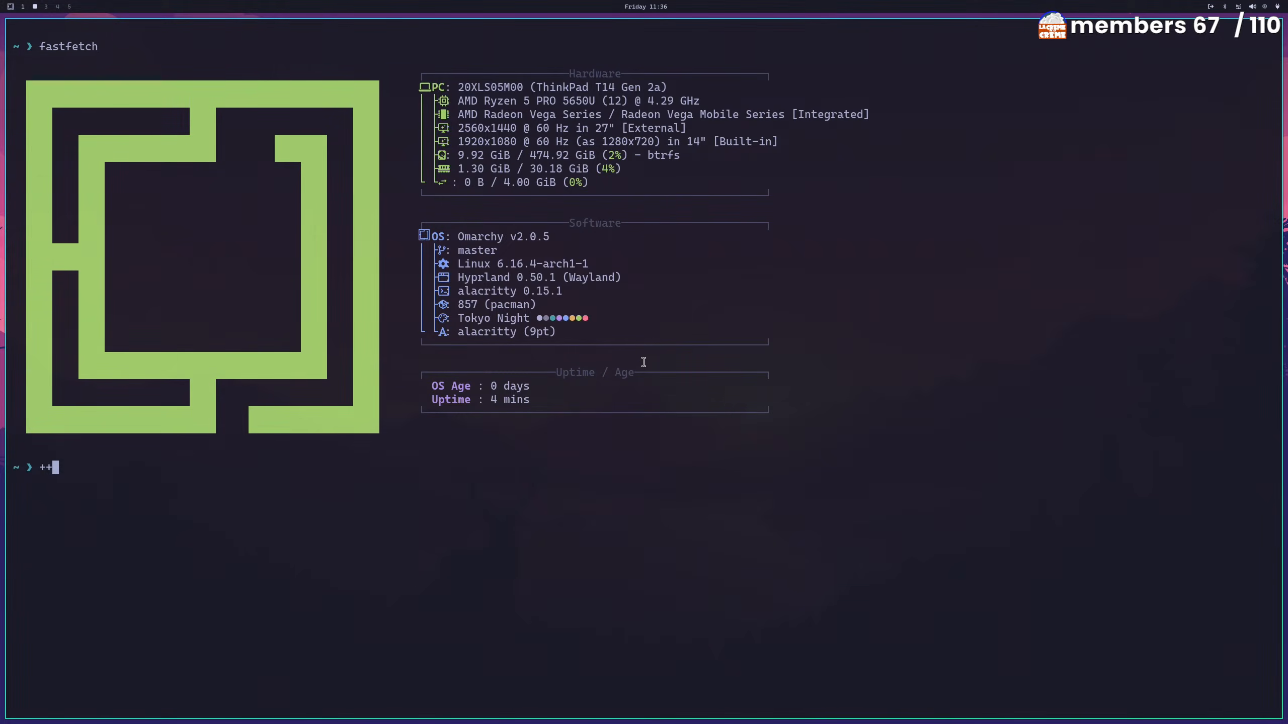
{"action": "key", "text": "BackSpace"}
{"action": "key", "text": "BackSpace"}
Run yay to check for and install package updates, authenticating with the sudo account password
{"action": "type", "text": "yay"}
{"action": "key", "text": "Tab"}
{"action": "type", "text": "-"}
{"action": "key", "text": "Tab"}
{"action": "key", "text": "Return"}
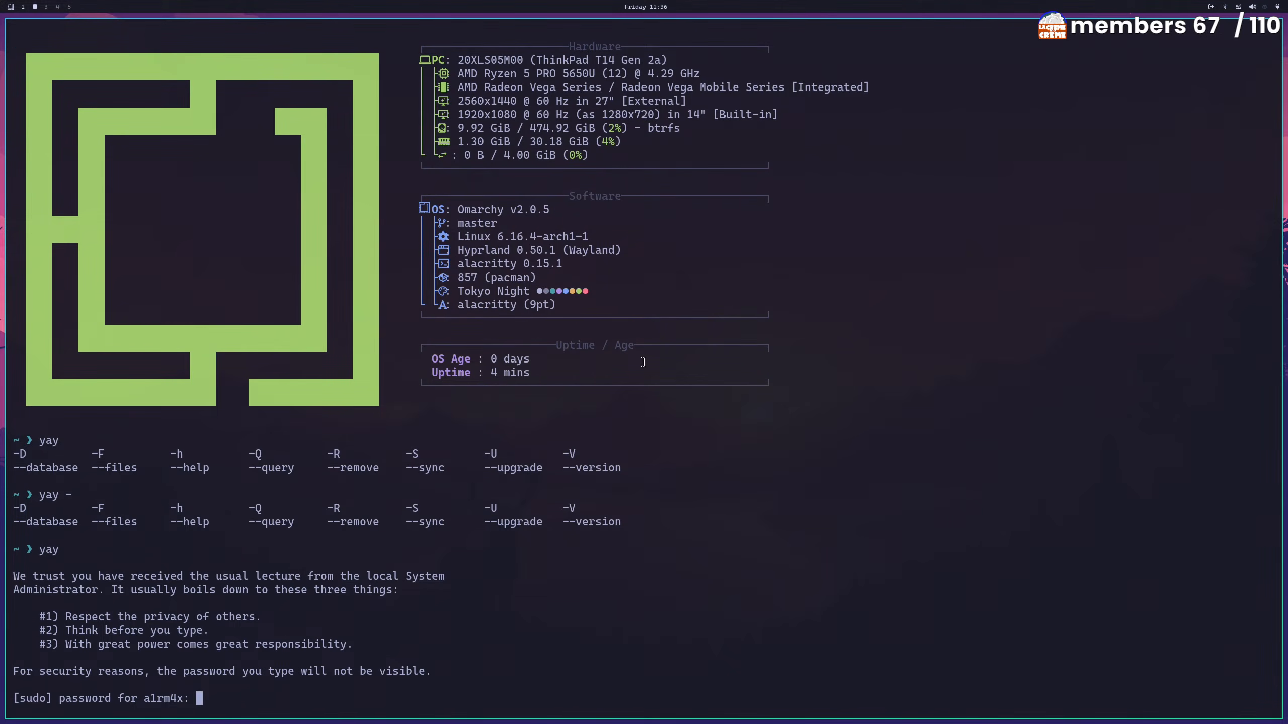
{"action": "key", "text": "Return"}
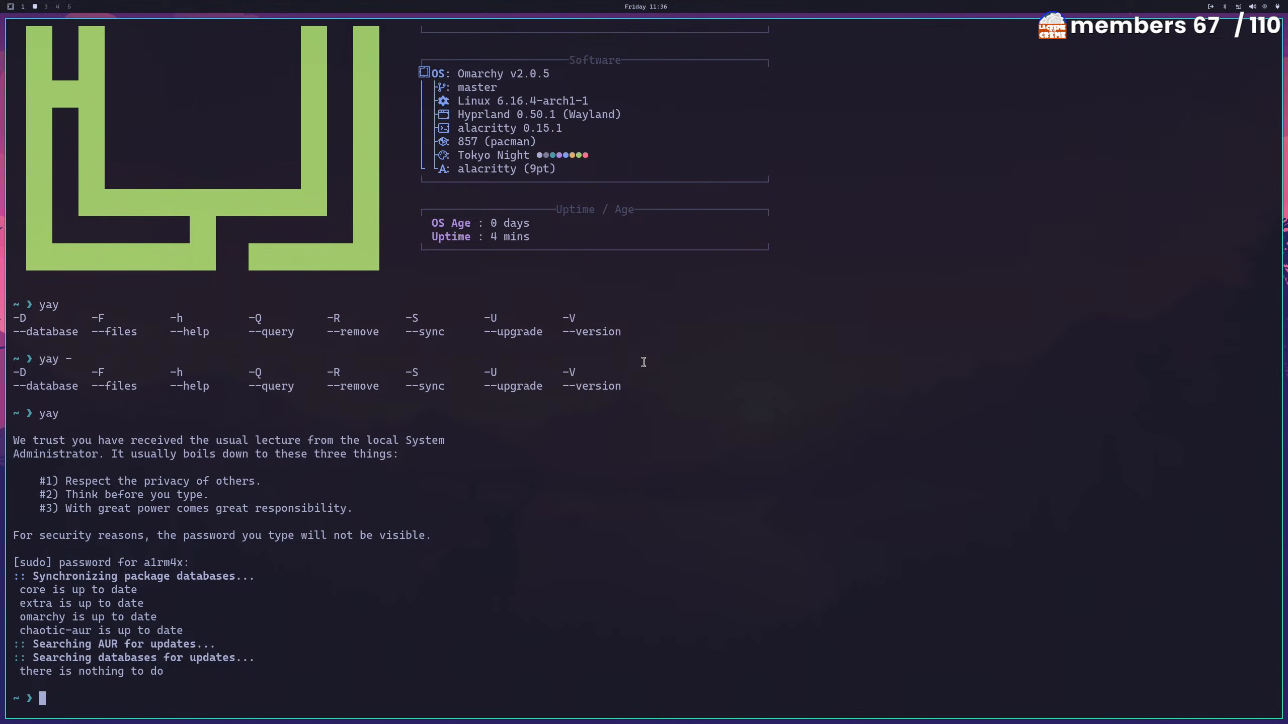
Clear the terminal and run fastfetch again on the empty screen
{"action": "key", "text": "ctrl+l"}
{"action": "type", "text": "yay"}
{"action": "key", "text": "BackSpace"}
{"action": "key", "text": "BackSpace"}
{"action": "key", "text": "BackSpace"}
{"action": "key", "text": "BackSpace"}
{"action": "type", "text": "fastfetch"}
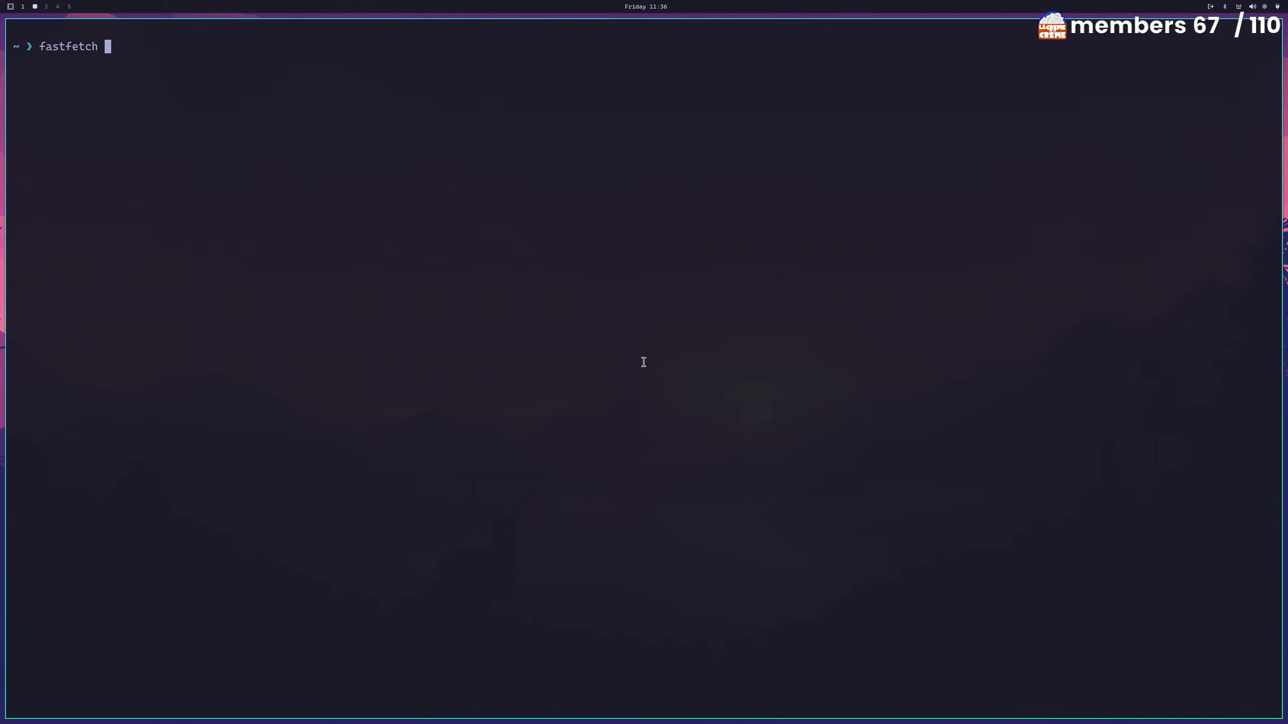
{"action": "key", "text": "Return"}
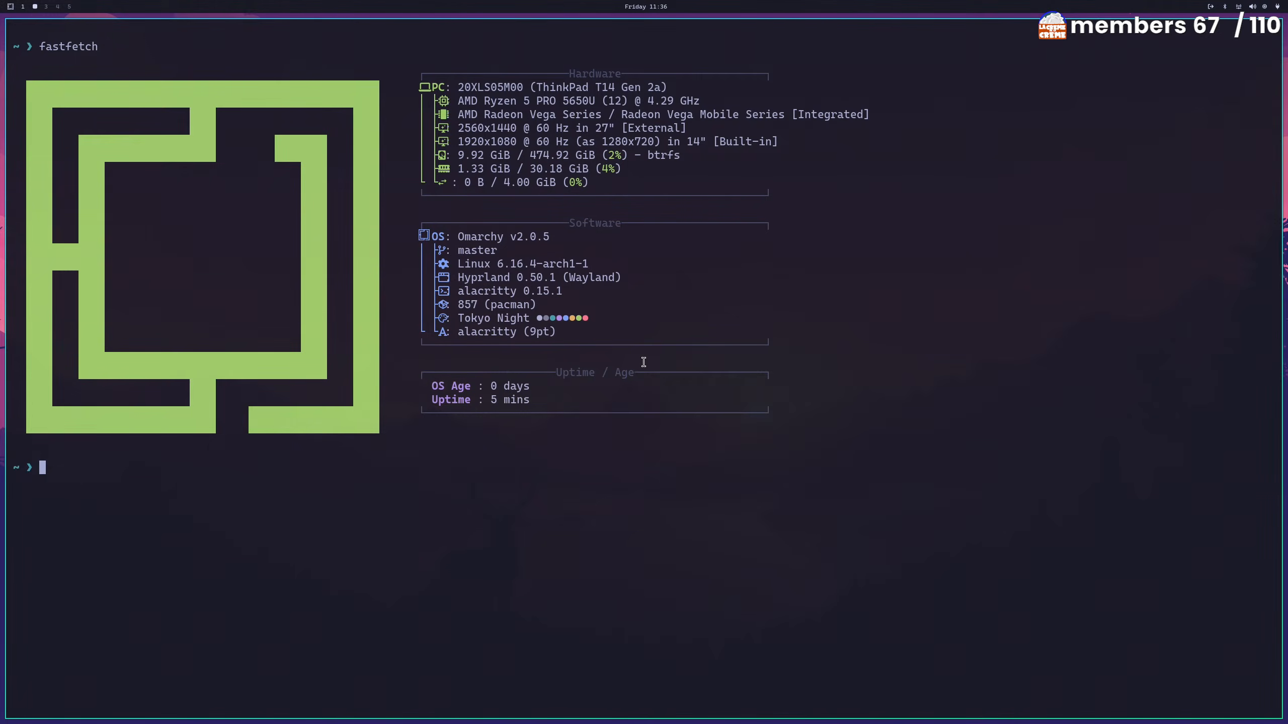
{"action": "type", "text": "sad"}
{"action": "key", "text": "BackSpace"}
{"action": "key", "text": "BackSpace"}
{"action": "key", "text": "BackSpace"}
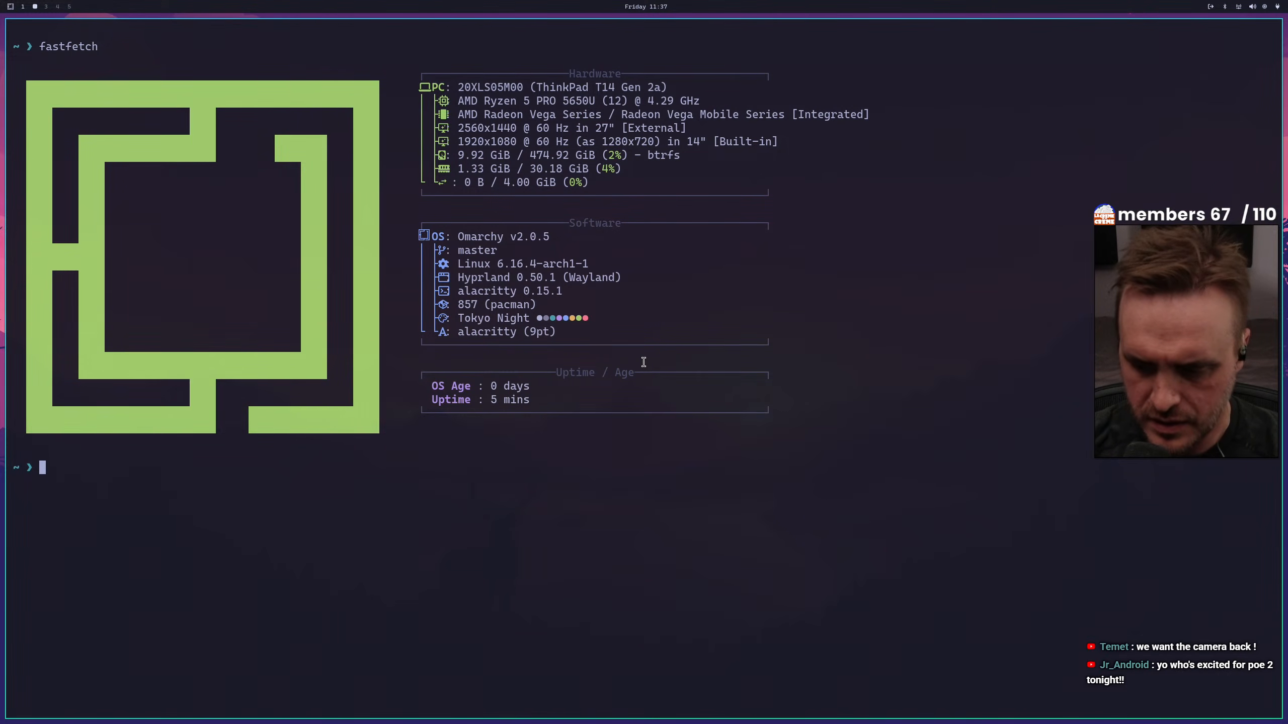
Open the keybindings overview and read through the shortcuts for windows, workspaces, system functions and applications
{"action": "type", "text": "kkk"}
{"action": "key", "text": "super+k"}
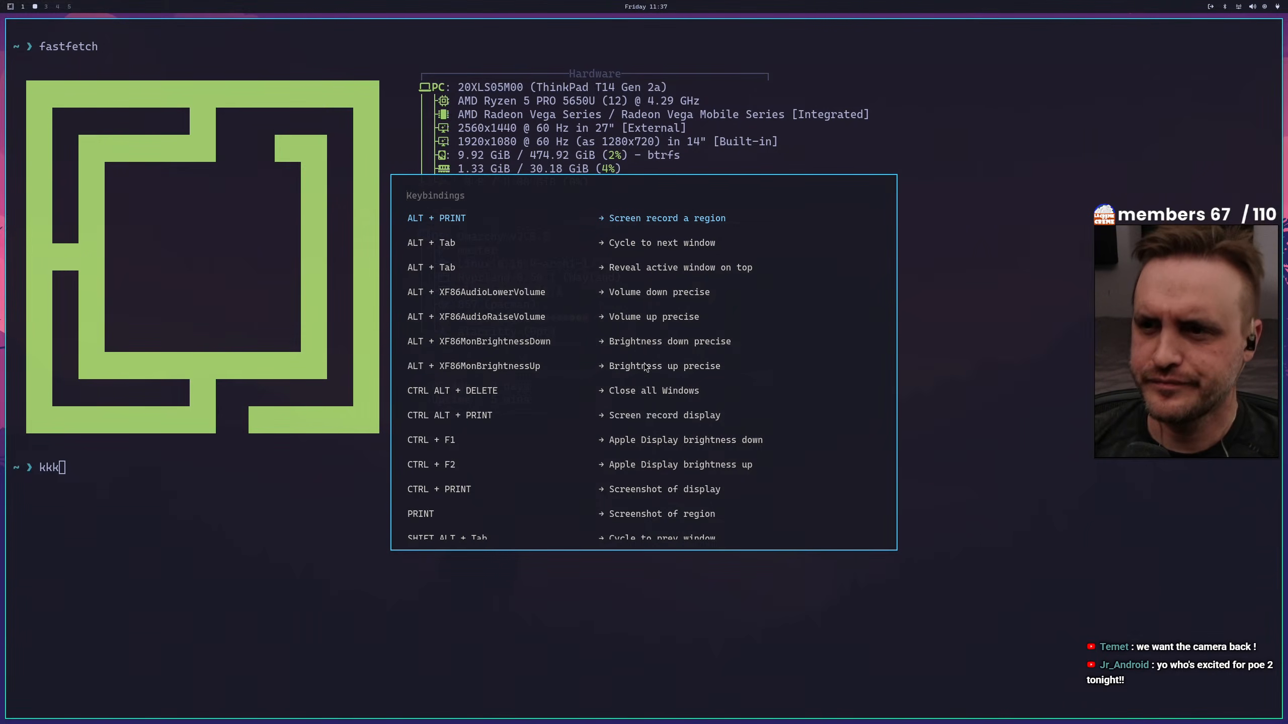
{"action": "key", "text": "Down"}
{"action": "key", "text": "Down"}
{"action": "key", "text": "Down"}
{"action": "key", "text": "Down"}
{"action": "key", "text": "Down"}
{"action": "key", "text": "Down"}
{"action": "key", "text": "Down"}
{"action": "key", "text": "Down"}
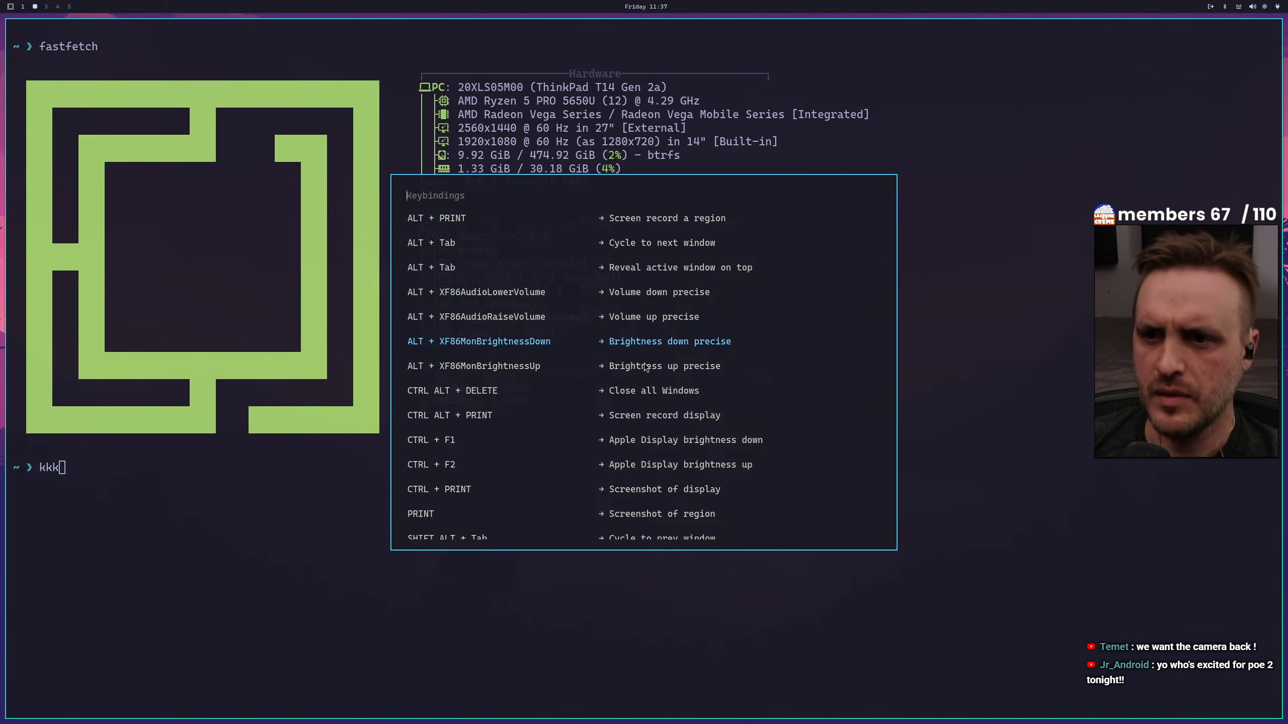
{"action": "key", "text": "Down"}
{"action": "key", "text": "Down"}
{"action": "key", "text": "Down"}
{"action": "key", "text": "Down"}
{"action": "key", "text": "Down"}
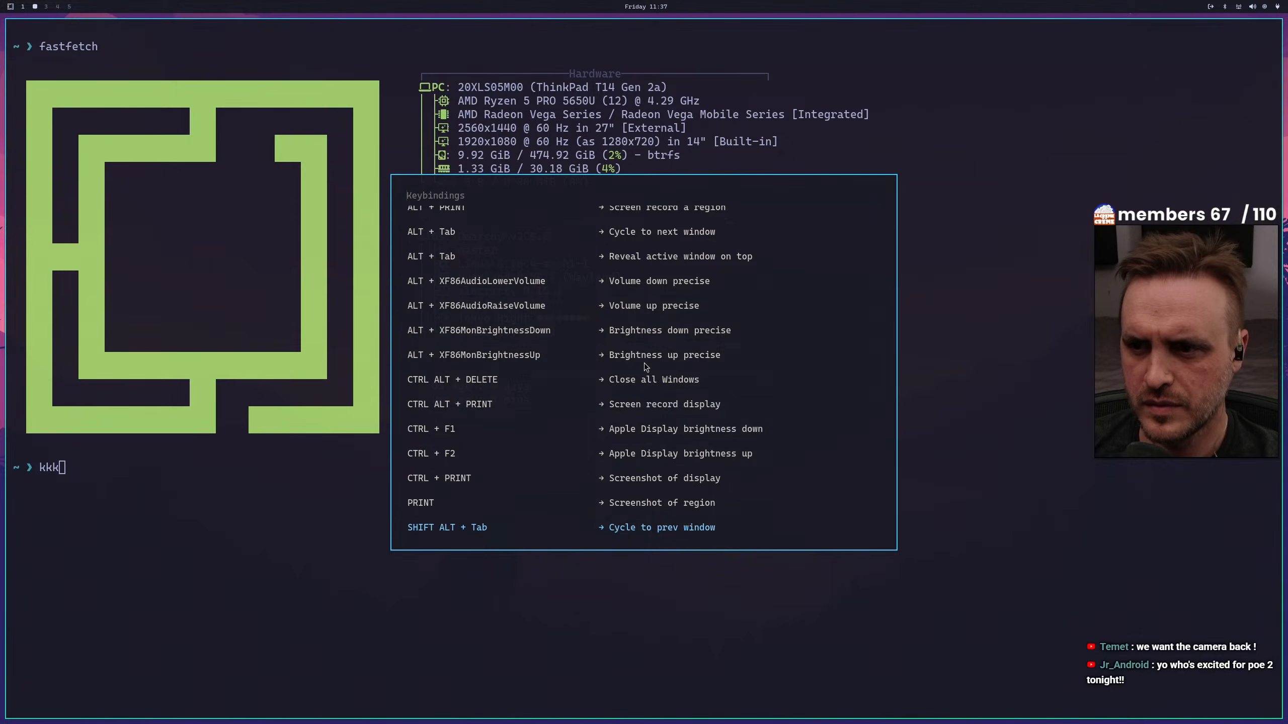
{"action": "key", "text": "Down"}
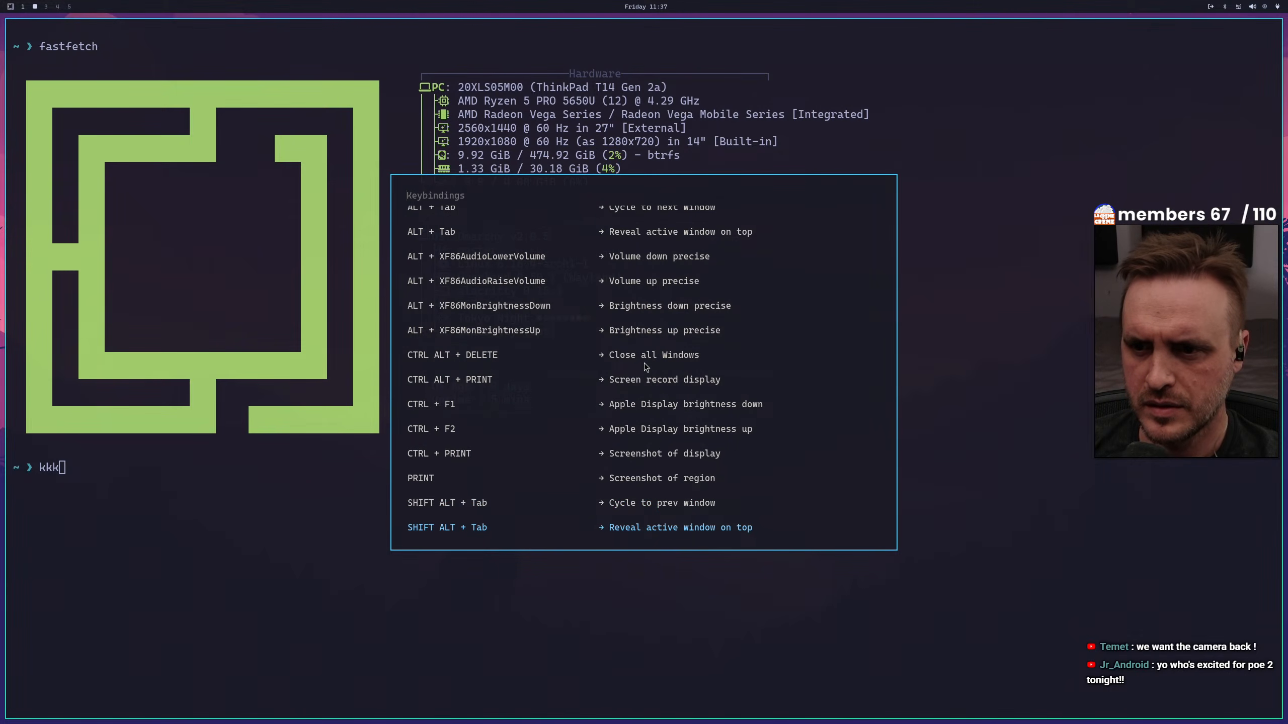
{"action": "key", "text": "Down"}
{"action": "key", "text": "Down"}
{"action": "key", "text": "Down"}
{"action": "key", "text": "Down"}
{"action": "key", "text": "Down"}
{"action": "key", "text": "Down"}
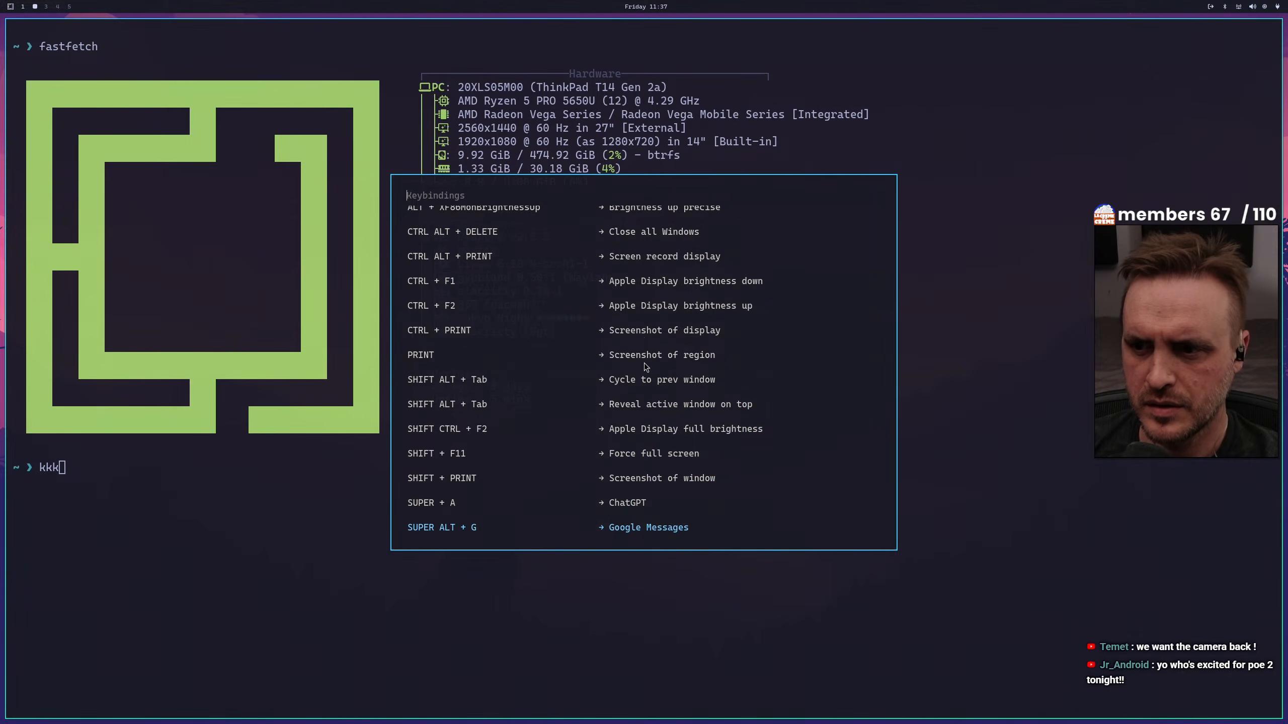
{"action": "key", "text": "Down"}
{"action": "key", "text": "Down"}
{"action": "key", "text": "Down"}
{"action": "key", "text": "Down"}
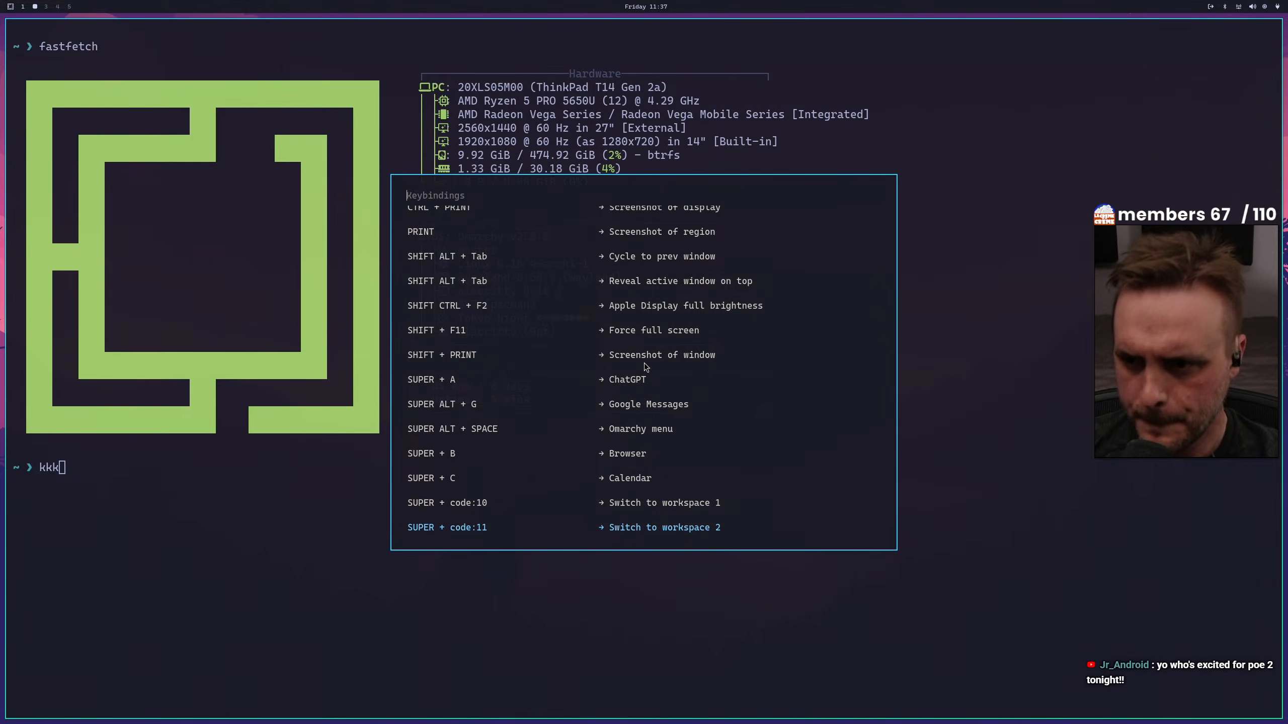
{"action": "key", "text": "Down"}
{"action": "key", "text": "Down"}
{"action": "key", "text": "Down"}
{"action": "key", "text": "Down"}
{"action": "key", "text": "Down"}
{"action": "key", "text": "Down"}
{"action": "key", "text": "Down"}
{"action": "key", "text": "Down"}
{"action": "key", "text": "Down"}
{"action": "key", "text": "Down"}
{"action": "key", "text": "Down"}
{"action": "key", "text": "Down"}
{"action": "key", "text": "Down"}
{"action": "key", "text": "Down"}
{"action": "key", "text": "Down"}
{"action": "key", "text": "Down"}
{"action": "key", "text": "Down"}
{"action": "key", "text": "Down"}
{"action": "key", "text": "Down"}
{"action": "key", "text": "Down"}
{"action": "key", "text": "Down"}
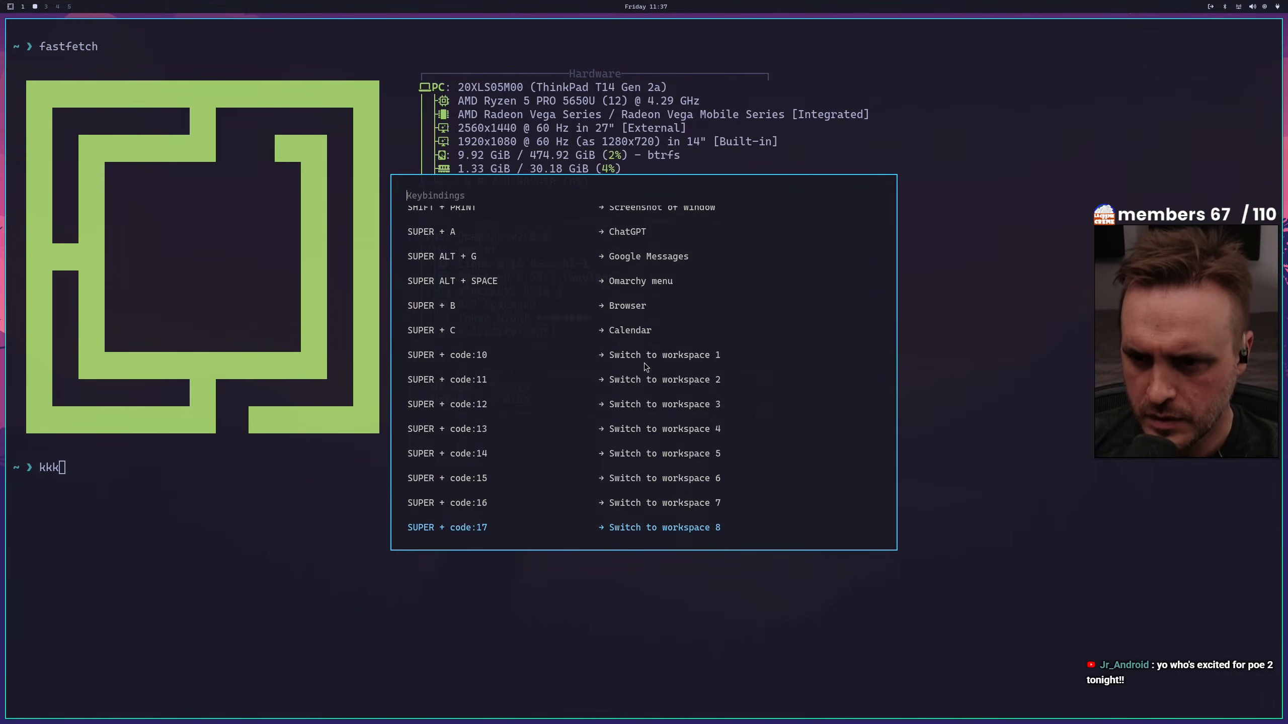
{"action": "key", "text": "Down"}
{"action": "key", "text": "Down"}
{"action": "key", "text": "Down"}
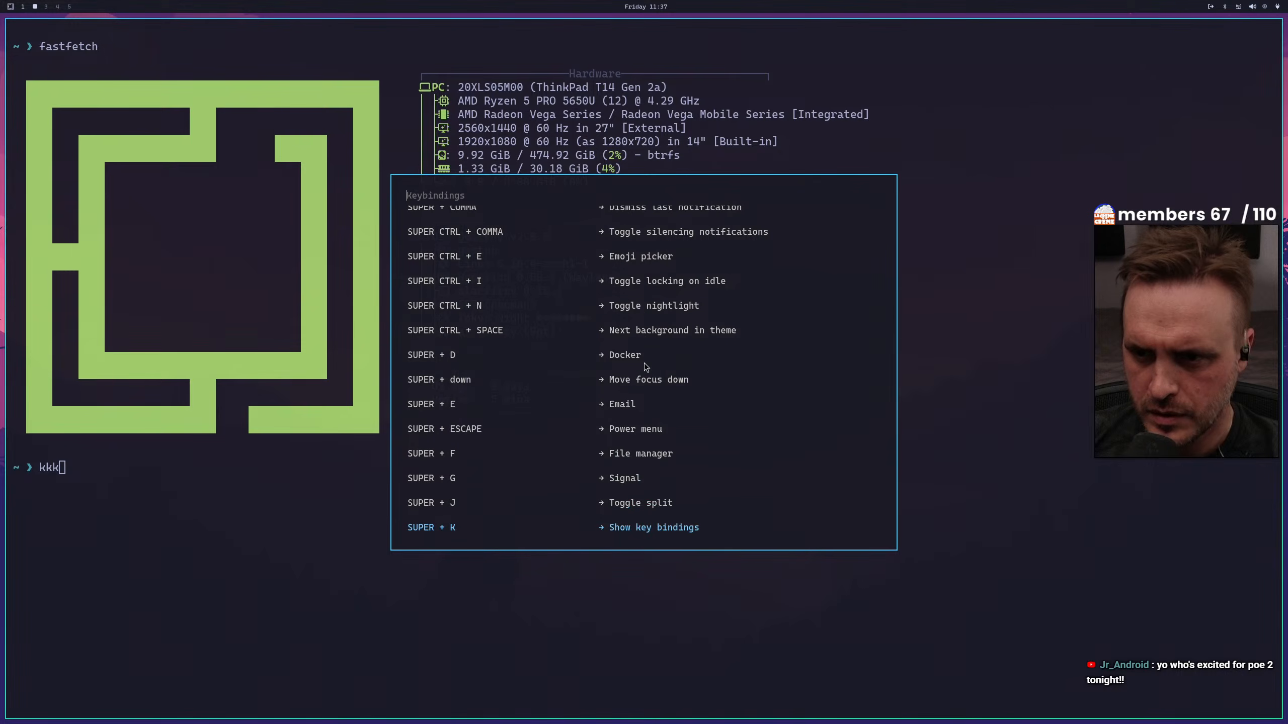
{"action": "key", "text": "Up"}
{"action": "key", "text": "Up"}
{"action": "key", "text": "Up"}
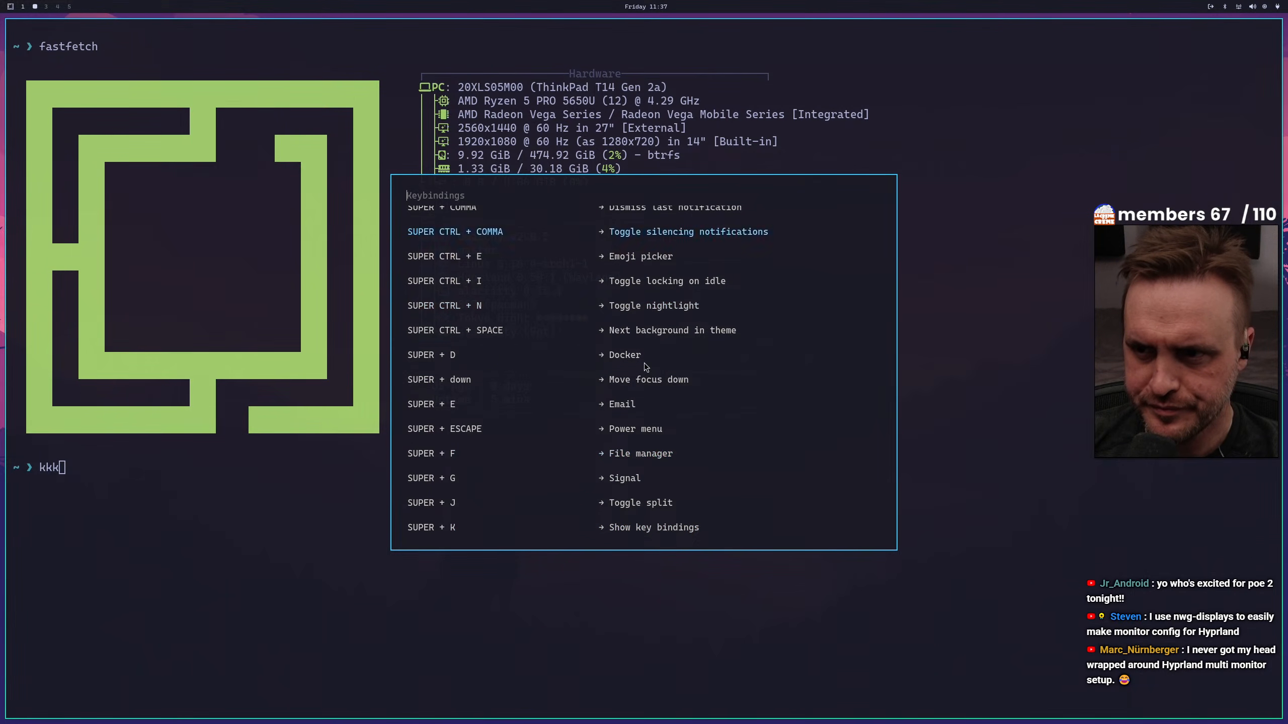
{"action": "key", "text": "Up"}
{"action": "key", "text": "Up"}
{"action": "key", "text": "Up"}
{"action": "key", "text": "Up"}
{"action": "key", "text": "Down"}
{"action": "key", "text": "Down"}
{"action": "key", "text": "Down"}
{"action": "key", "text": "Down"}
{"action": "key", "text": "Down"}
{"action": "key", "text": "Down"}
{"action": "key", "text": "Down"}
{"action": "key", "text": "Down"}
{"action": "key", "text": "Down"}
{"action": "key", "text": "Down"}
{"action": "key", "text": "Down"}
{"action": "key", "text": "Down"}
{"action": "key", "text": "Down"}
{"action": "key", "text": "Down"}
{"action": "key", "text": "Down"}
{"action": "key", "text": "Down"}
{"action": "key", "text": "Down"}
{"action": "key", "text": "Down"}
{"action": "key", "text": "Down"}
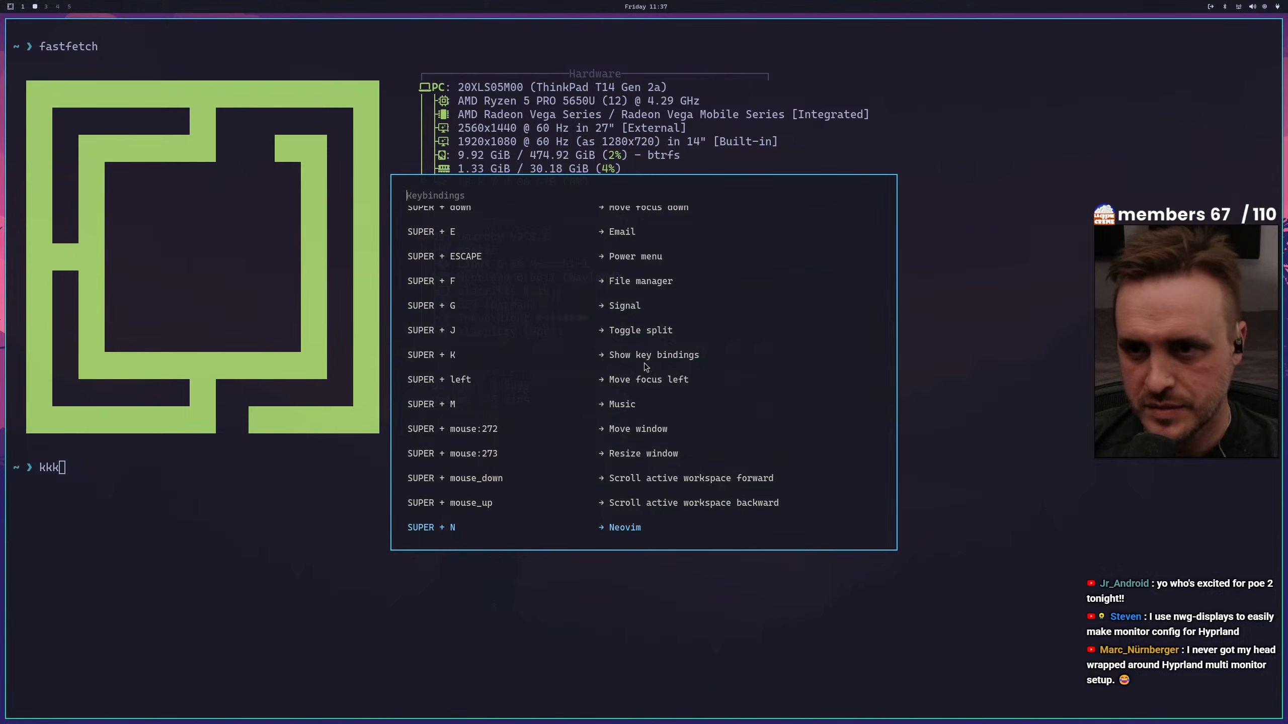
Search the keybindings overview for "setting" and for "moni" to look for a display settings shortcut
{"action": "type", "text": "setting"}
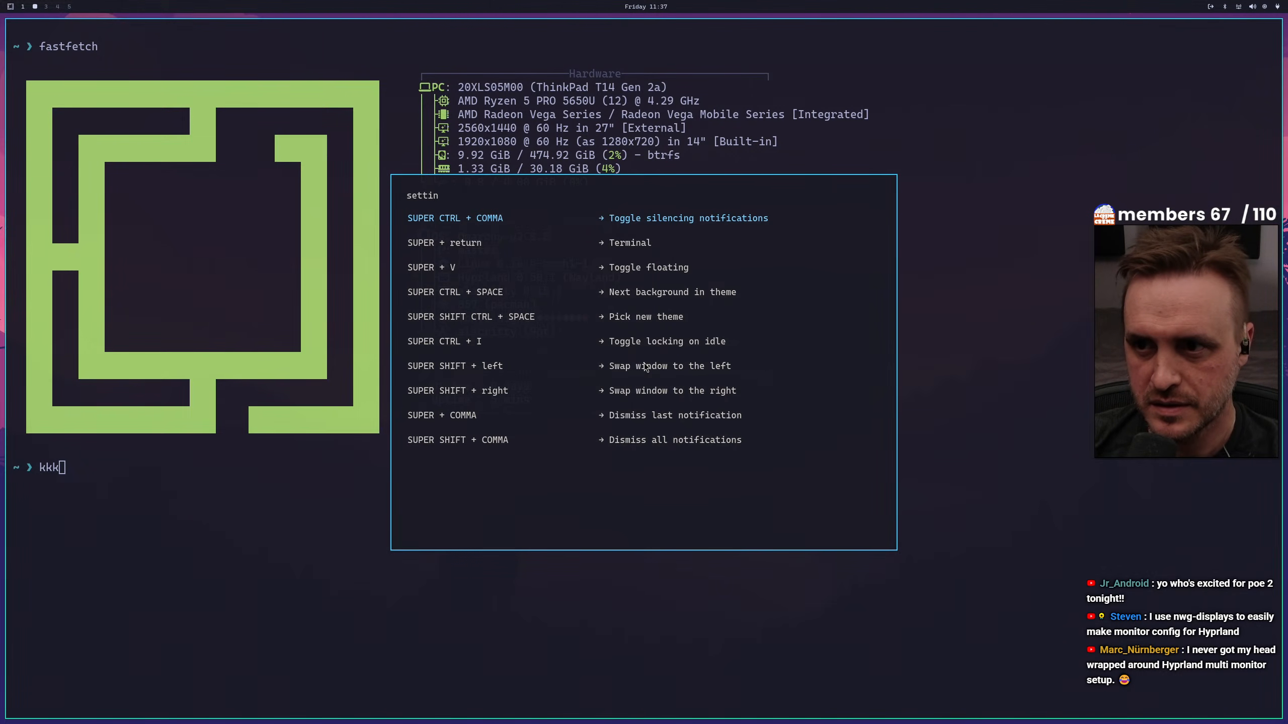
{"action": "key", "text": "BackSpace"}
{"action": "key", "text": "BackSpace"}
{"action": "key", "text": "BackSpace"}
{"action": "key", "text": "BackSpace"}
{"action": "key", "text": "BackSpace"}
{"action": "key", "text": "BackSpace"}
{"action": "key", "text": "BackSpace"}
{"action": "type", "text": "moni"}
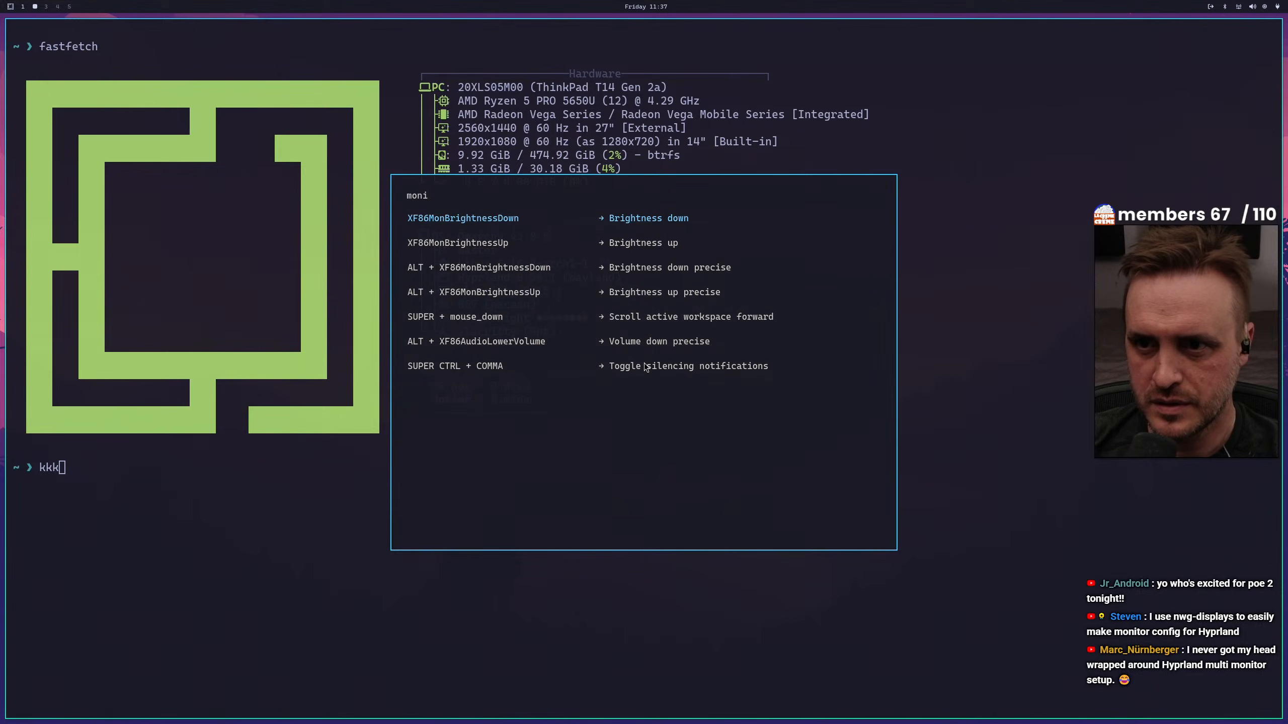
{"action": "key", "text": "BackSpace"}
{"action": "key", "text": "BackSpace"}
{"action": "key", "text": "BackSpace"}
{"action": "key", "text": "BackSpace"}
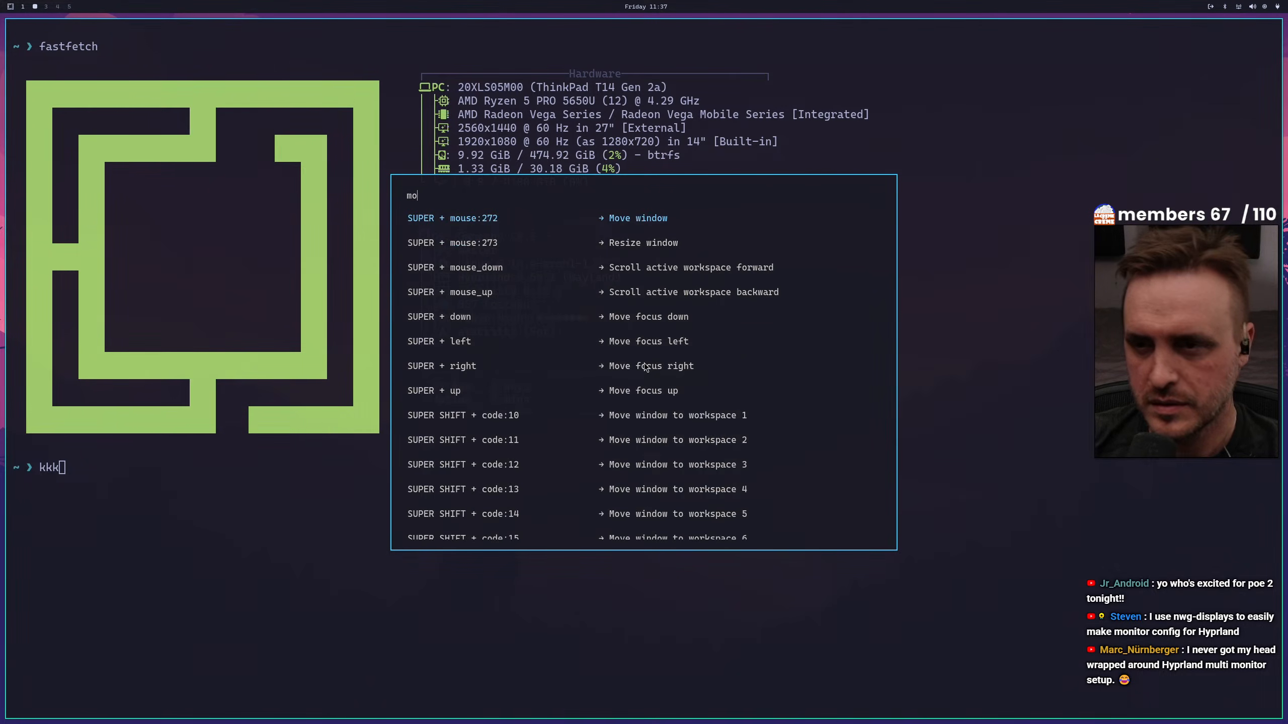
Filter the keybindings by "settin" once more, and clear the filter to restore the full list
{"action": "type", "text": "set"}
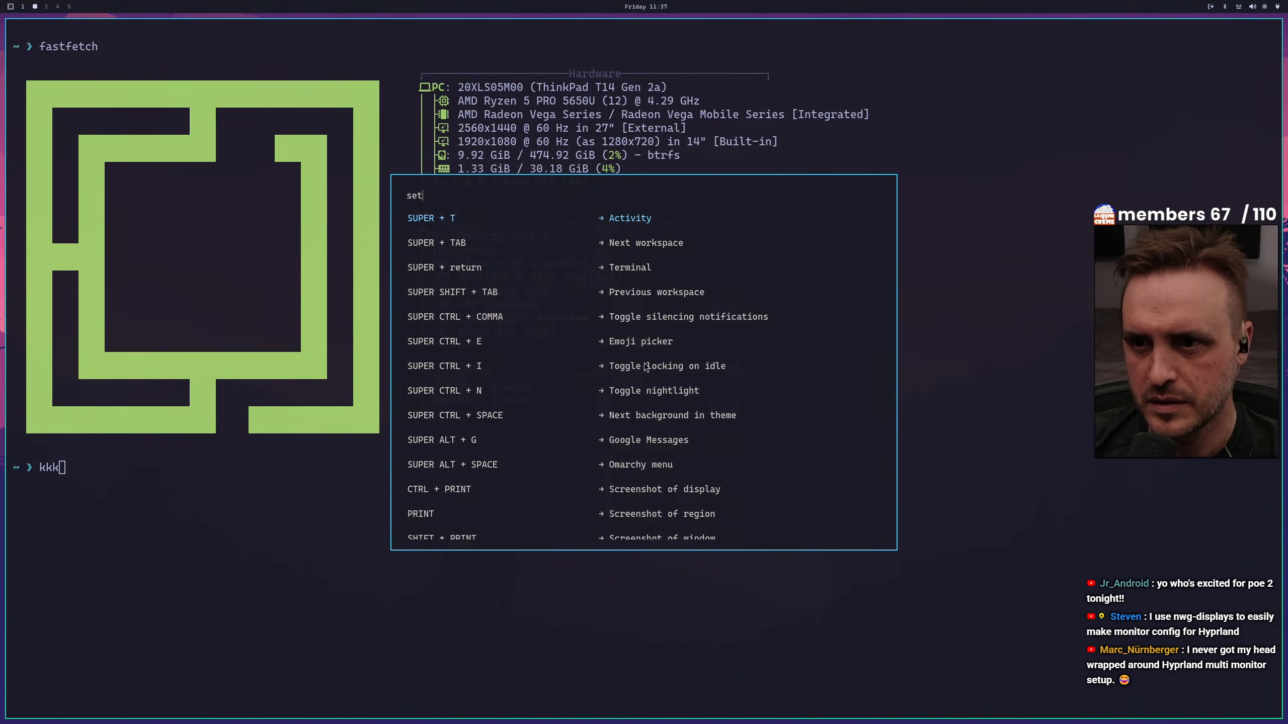
{"action": "type", "text": "t"}
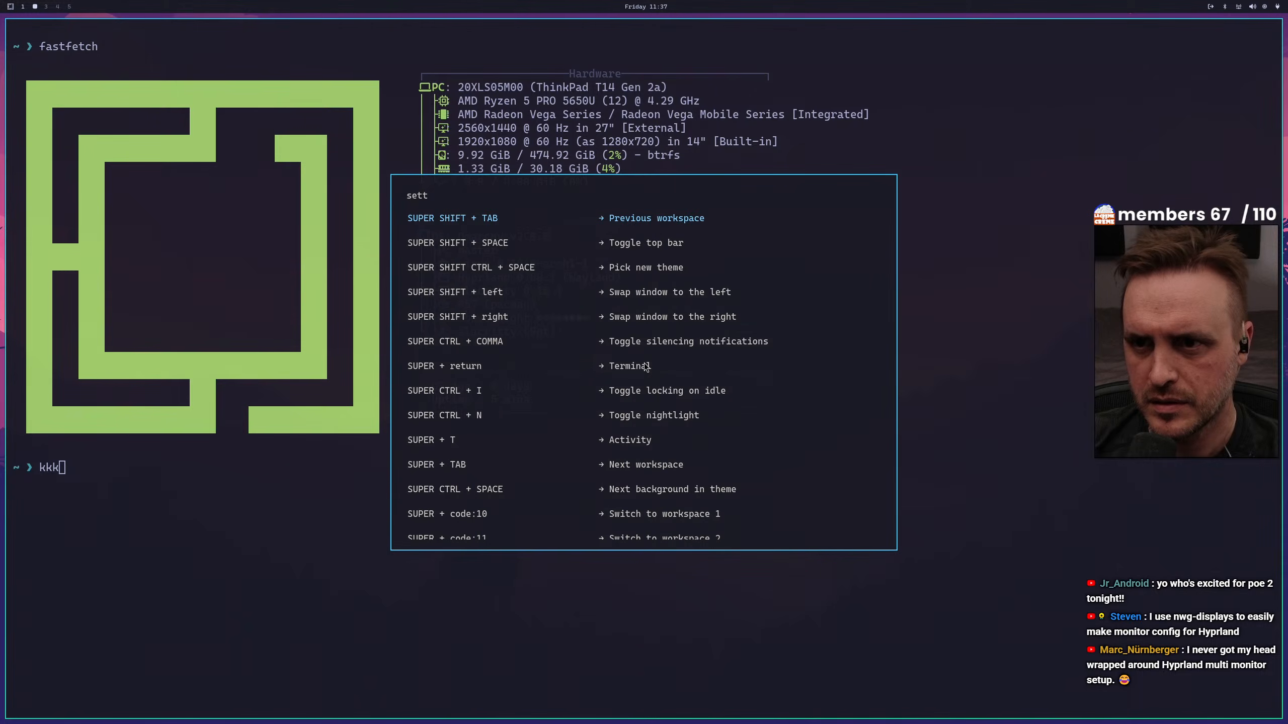
{"action": "type", "text": "in"}
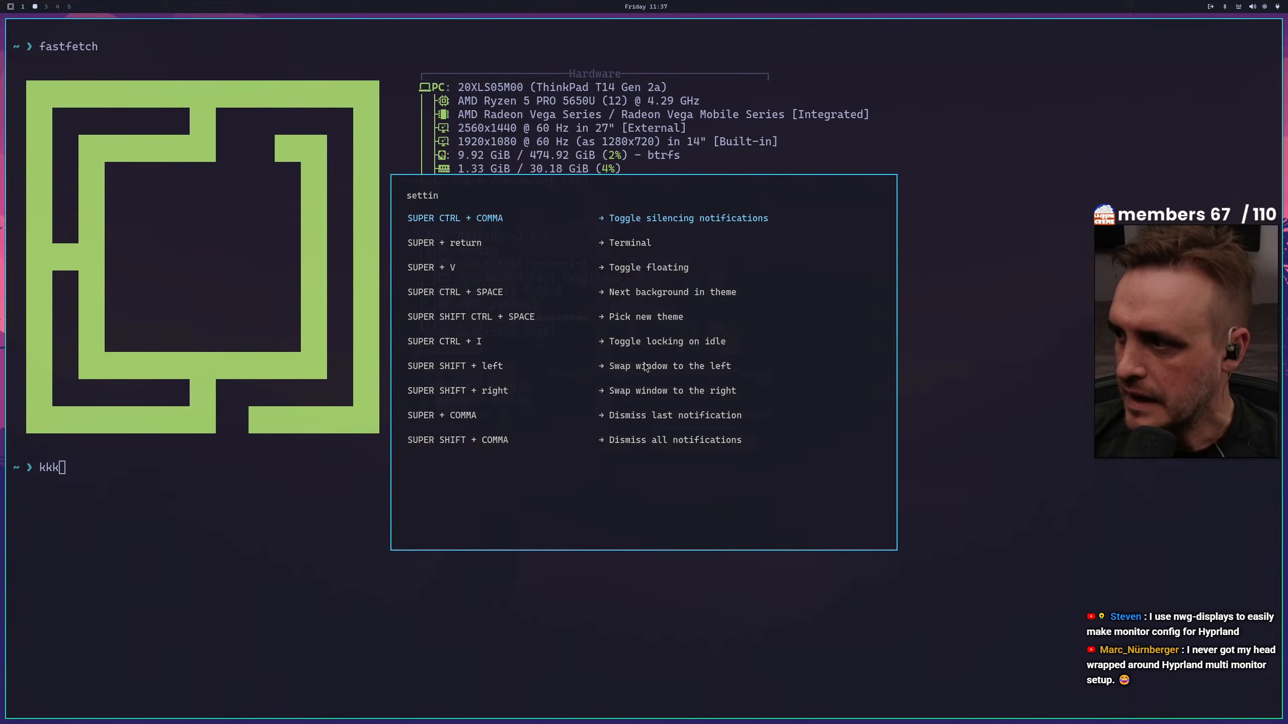
{"action": "key", "text": "BackSpace"}
{"action": "key", "text": "BackSpace"}
{"action": "key", "text": "BackSpace"}
{"action": "key", "text": "BackSpace"}
{"action": "key", "text": "BackSpace"}
{"action": "key", "text": "BackSpace"}
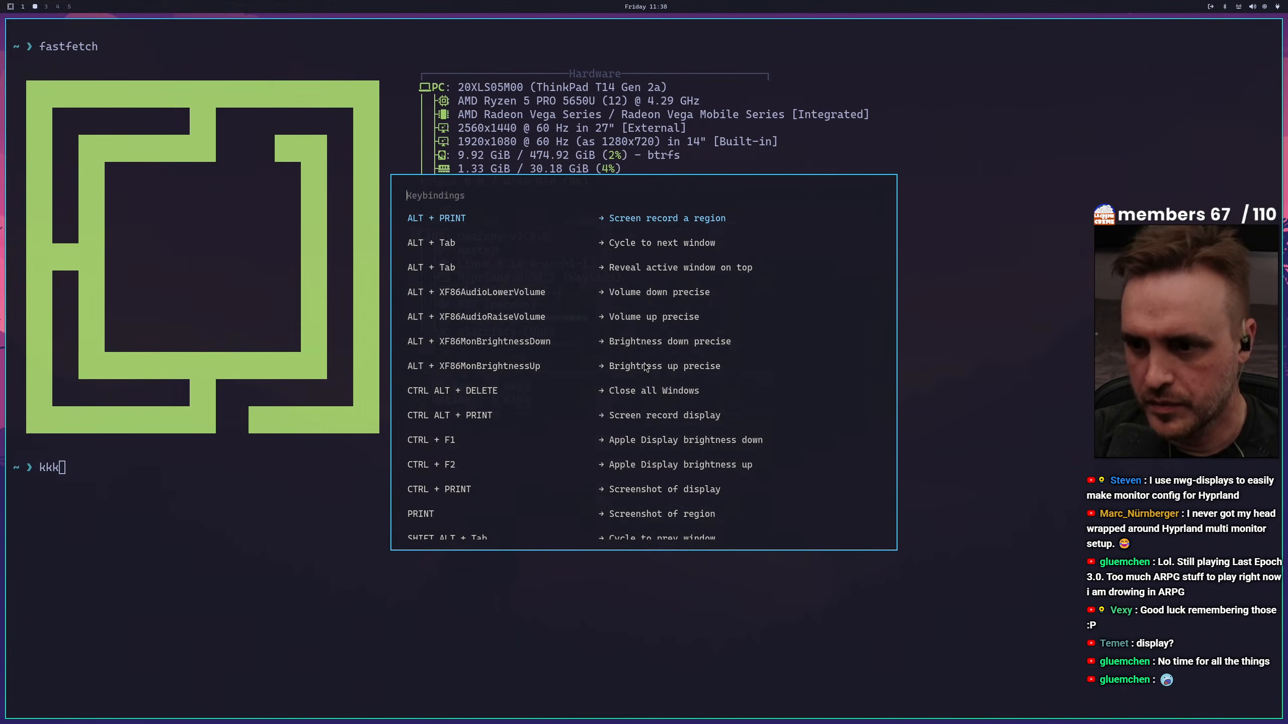
Open the Hyprland monitor configuration file monitors.conf for editing through Omarchy's Monitors setup
{"action": "key", "text": "super+alt+space"}
{"action": "key", "text": "Down"}
{"action": "key", "text": "Down"}
{"action": "key", "text": "Down"}
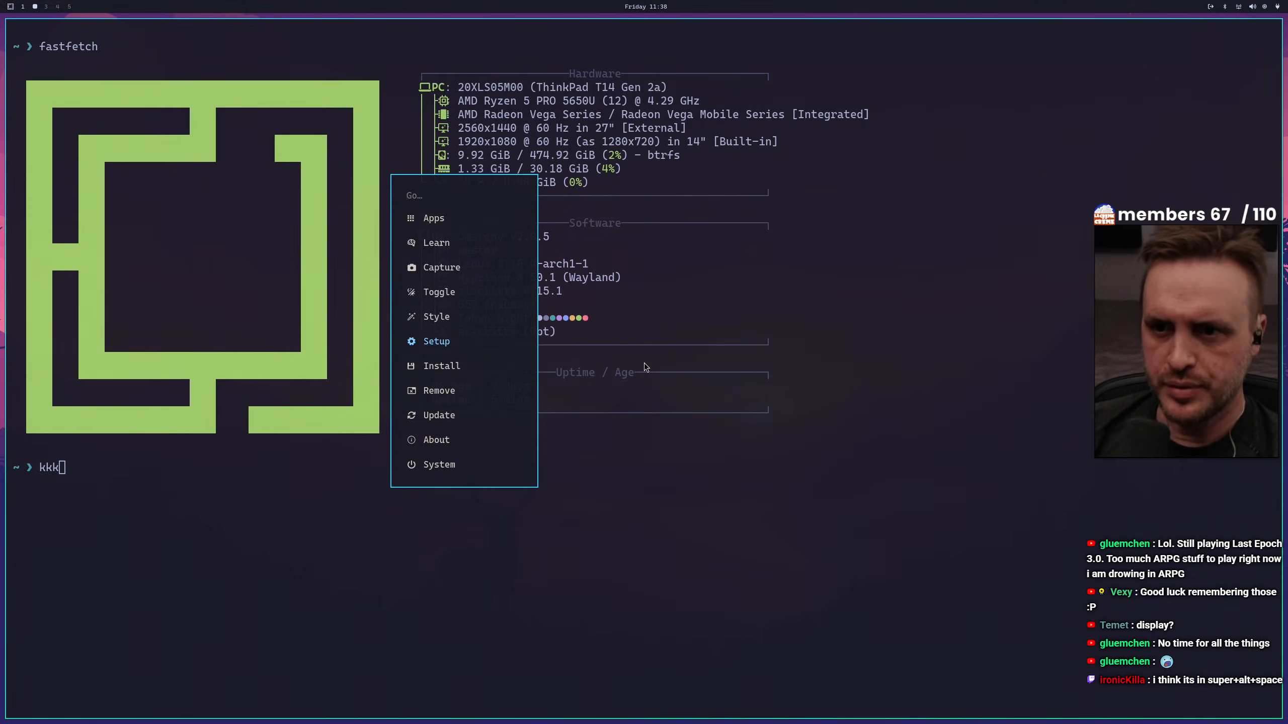
{"action": "key", "text": "Return"}
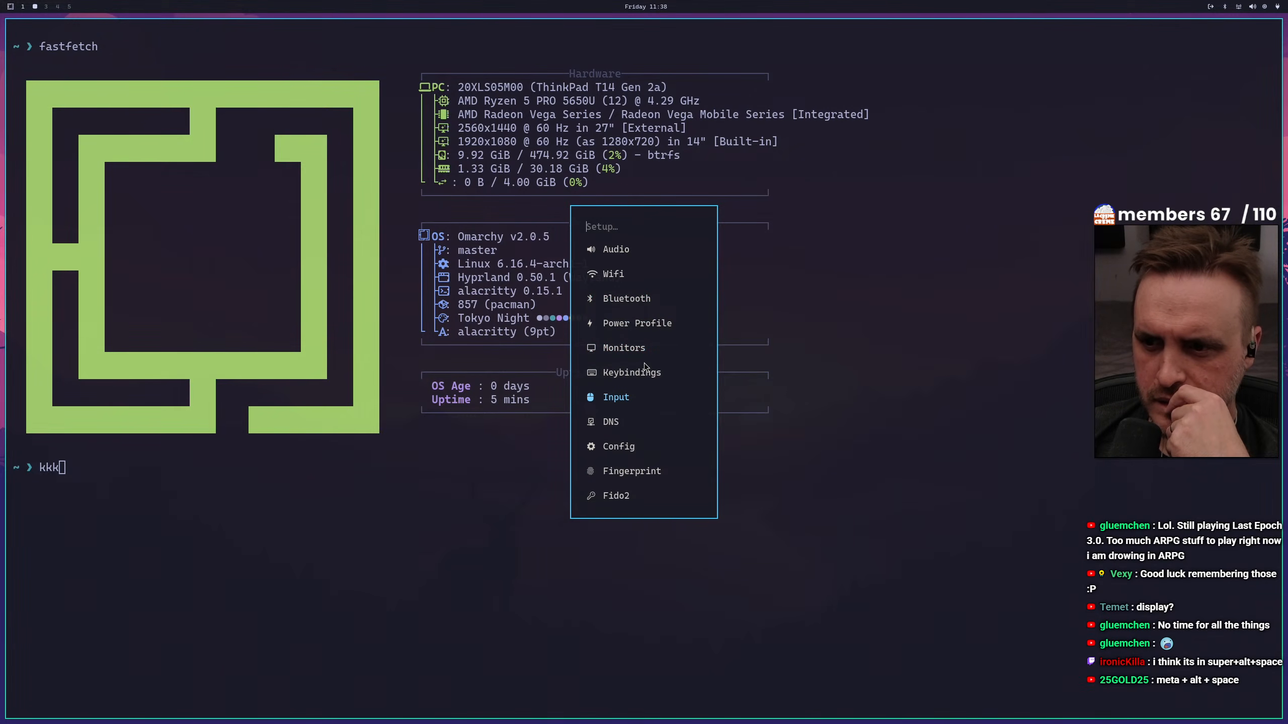
{"action": "key", "text": "Return"}
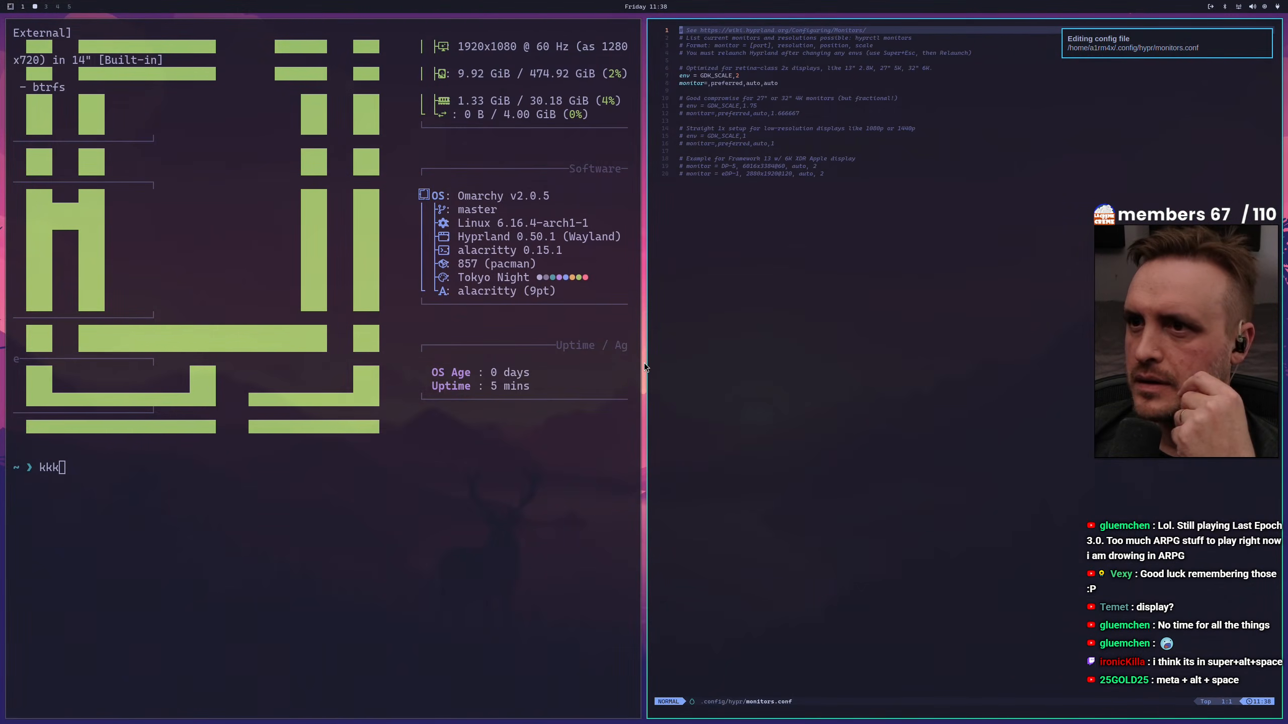
Enlarge the text of monitors.conf and read through its example scale and resolution setups
{"action": "key", "text": "j"}
{"action": "key", "text": "j"}
{"action": "key", "text": "j"}
{"action": "key", "text": "j"}
{"action": "key", "text": "j"}
{"action": "key", "text": "j"}
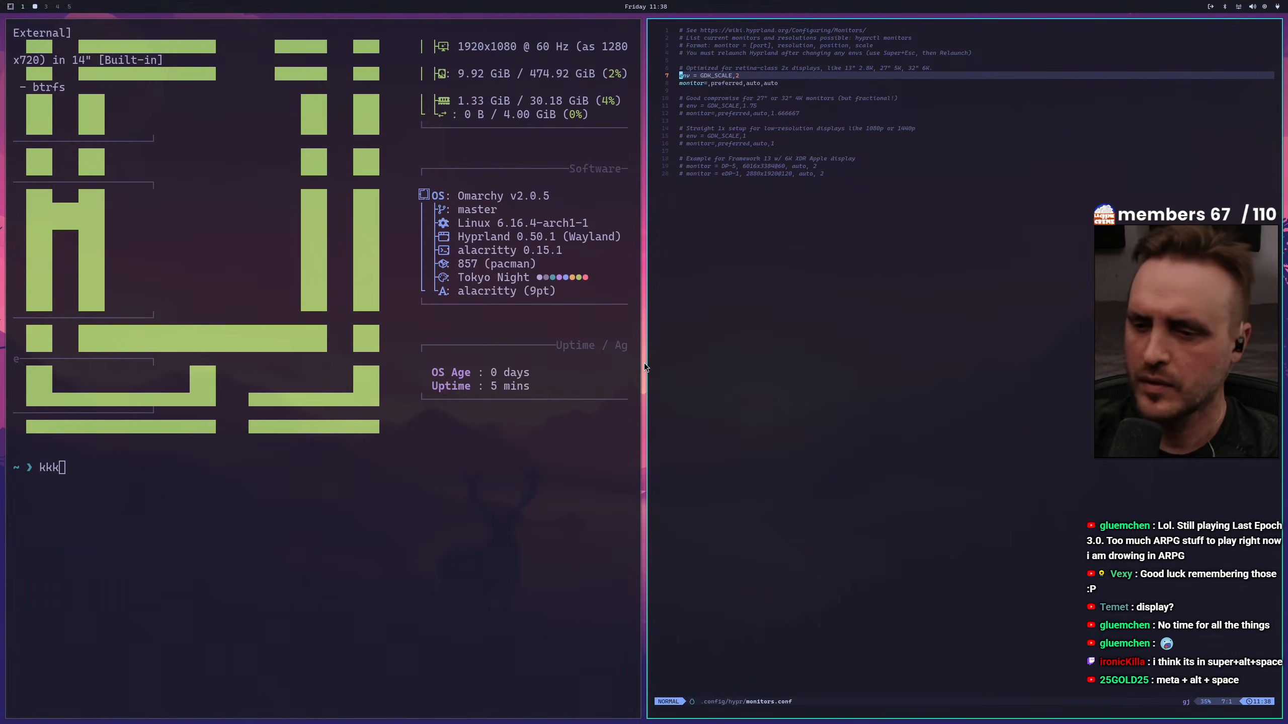
{"action": "key", "text": "ctrl+plus"}
{"action": "key", "text": "ctrl+plus"}
{"action": "key", "text": "ctrl+plus"}
{"action": "key", "text": "ctrl+plus"}
{"action": "key", "text": "ctrl+plus"}
{"action": "key", "text": "ctrl+plus"}
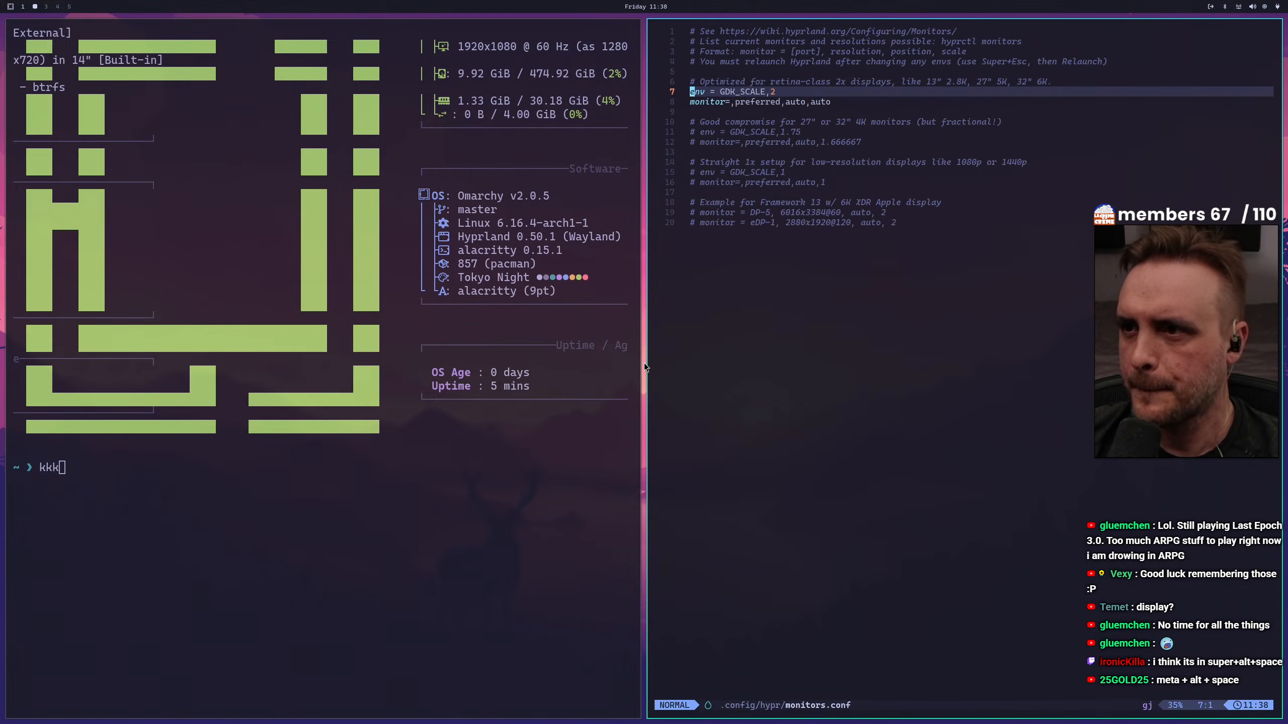
{"action": "key", "text": "ctrl+plus"}
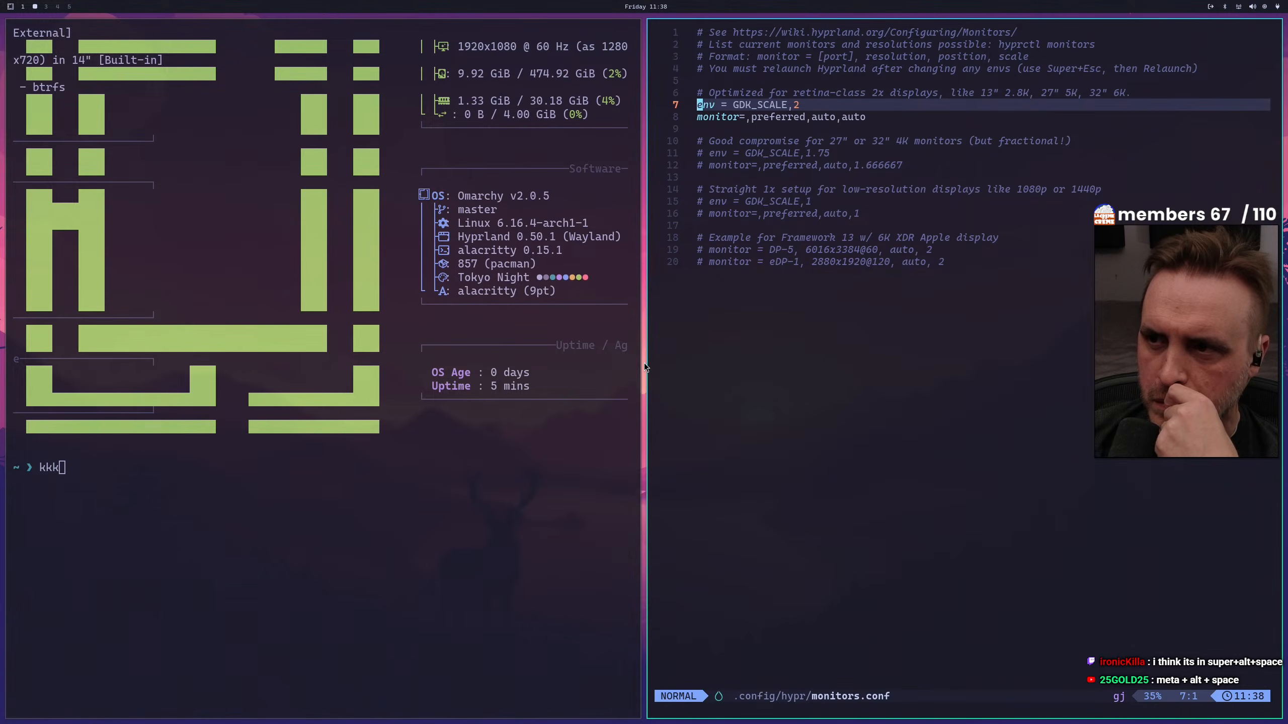
{"action": "key", "text": "j"}
{"action": "key", "text": "j"}
{"action": "key", "text": "j"}
{"action": "key", "text": "j"}
{"action": "key", "text": "j"}
{"action": "key", "text": "j"}
{"action": "key", "text": "j"}
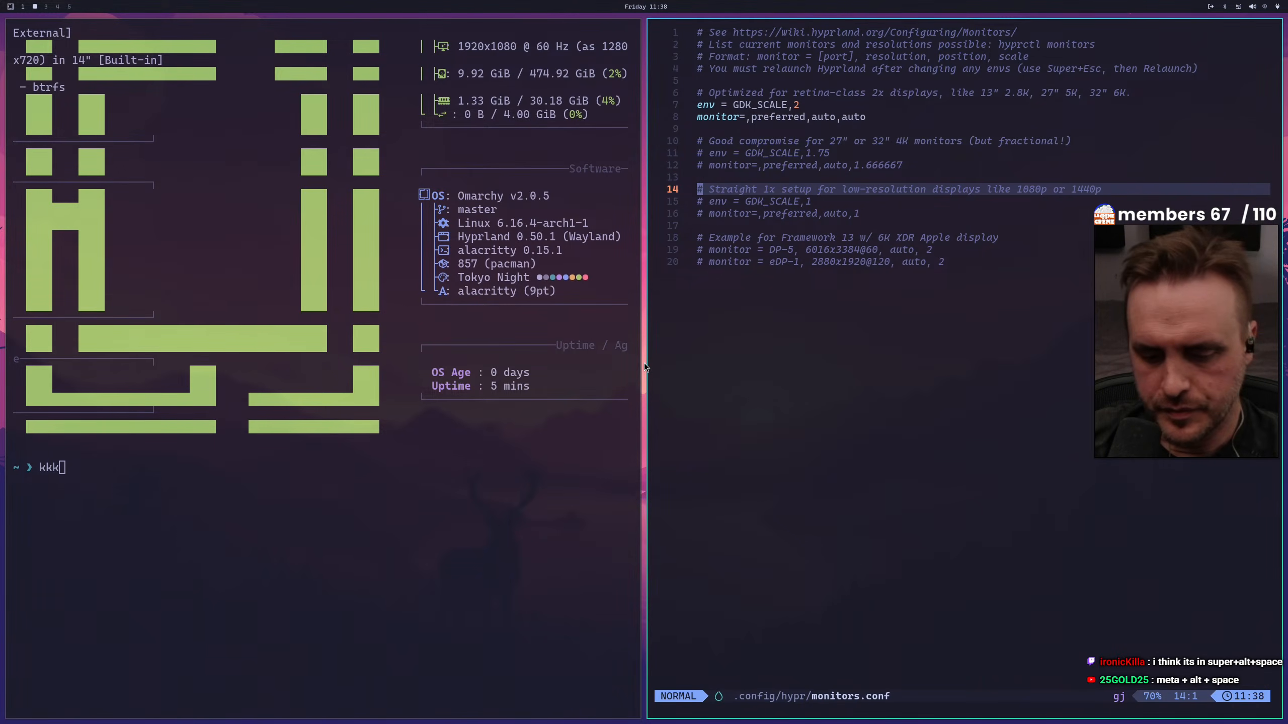
Switch to the terminal and clear the stray characters from its prompt
{"action": "key", "text": "super+v"}
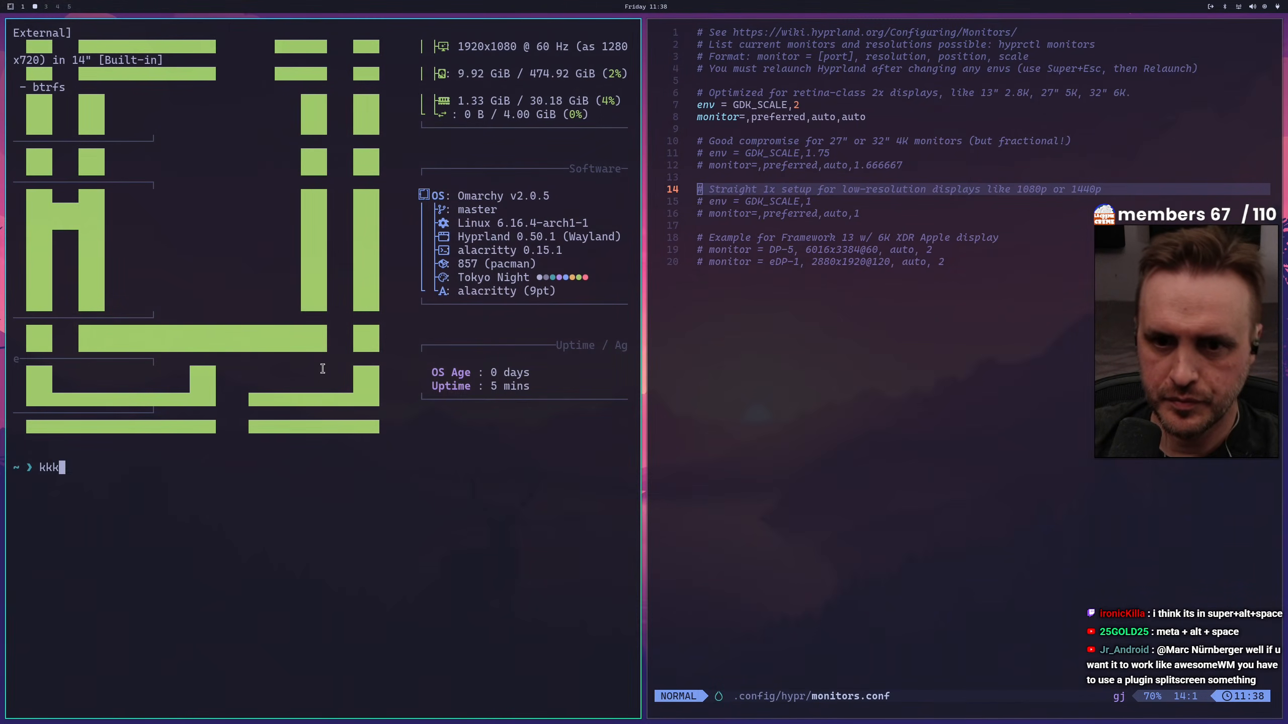
{"action": "key", "text": "BackSpace"}
{"action": "key", "text": "BackSpace"}
{"action": "key", "text": "BackSpace"}
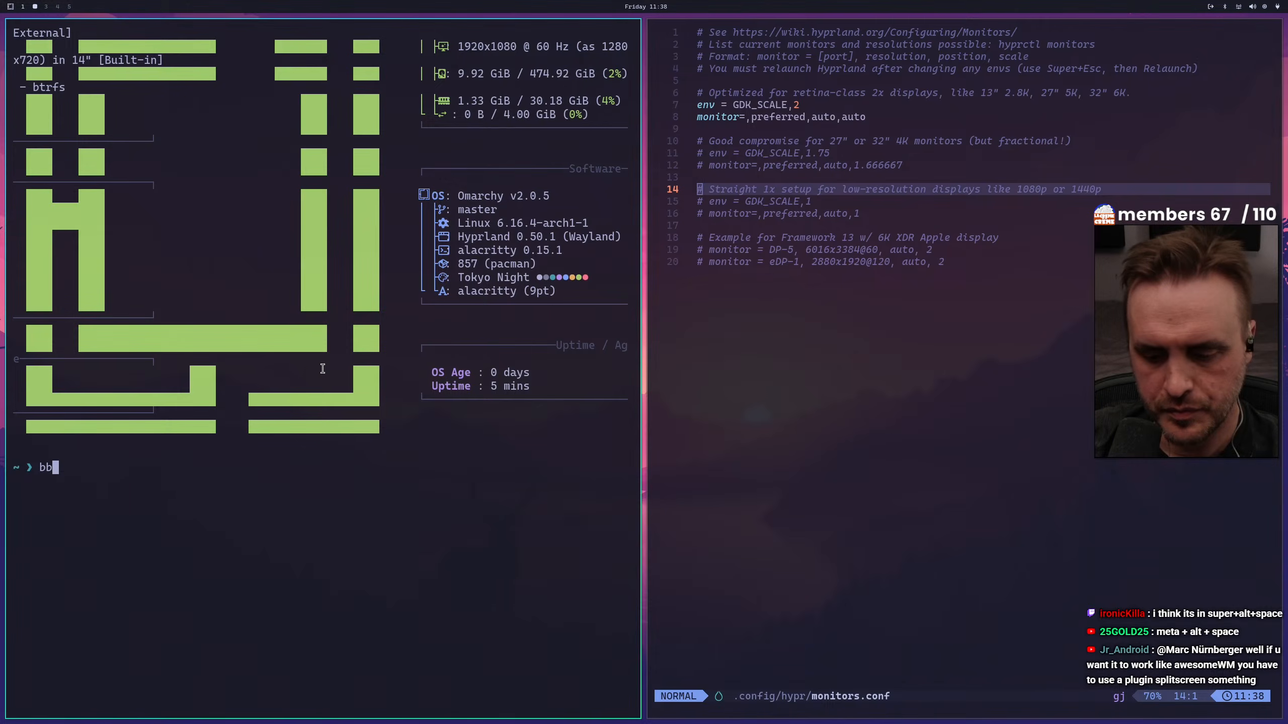
Open the Chromium browser, start an incognito window, and close the regular browser window
{"action": "key", "text": "super+b"}
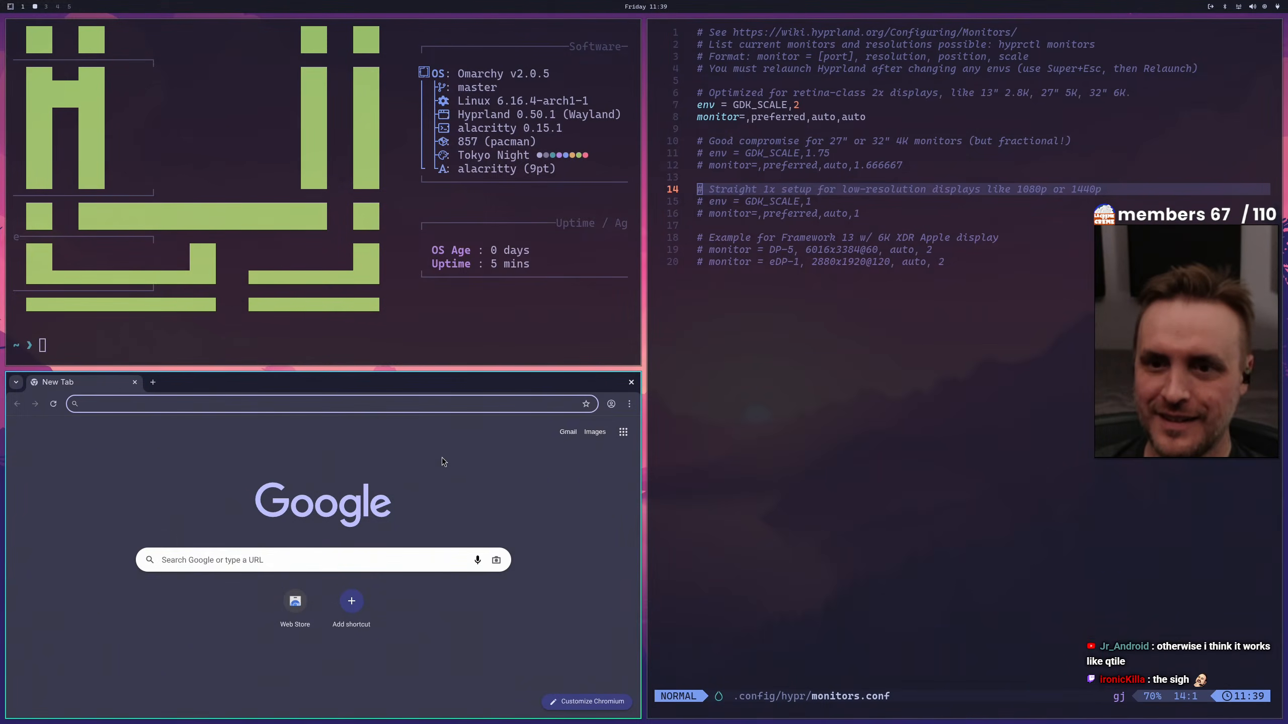
{"action": "left_click", "coordinate": [629, 404]}
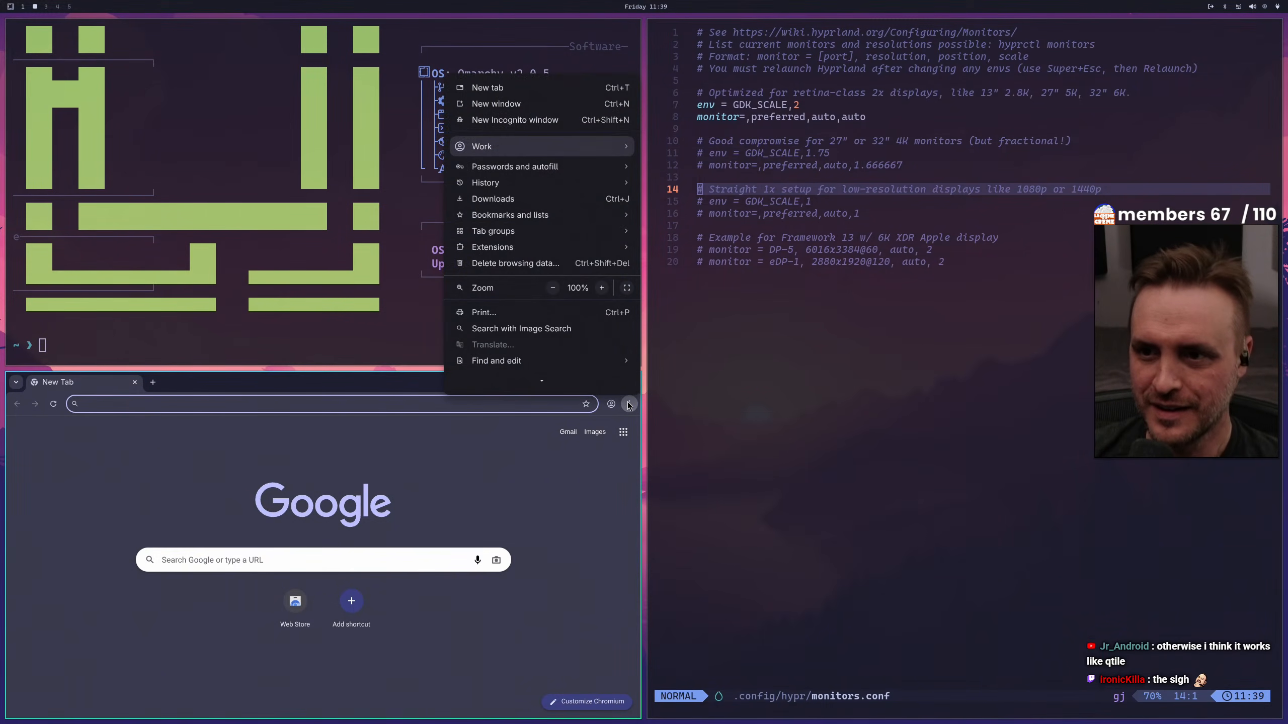
{"action": "left_click", "coordinate": [517, 124]}
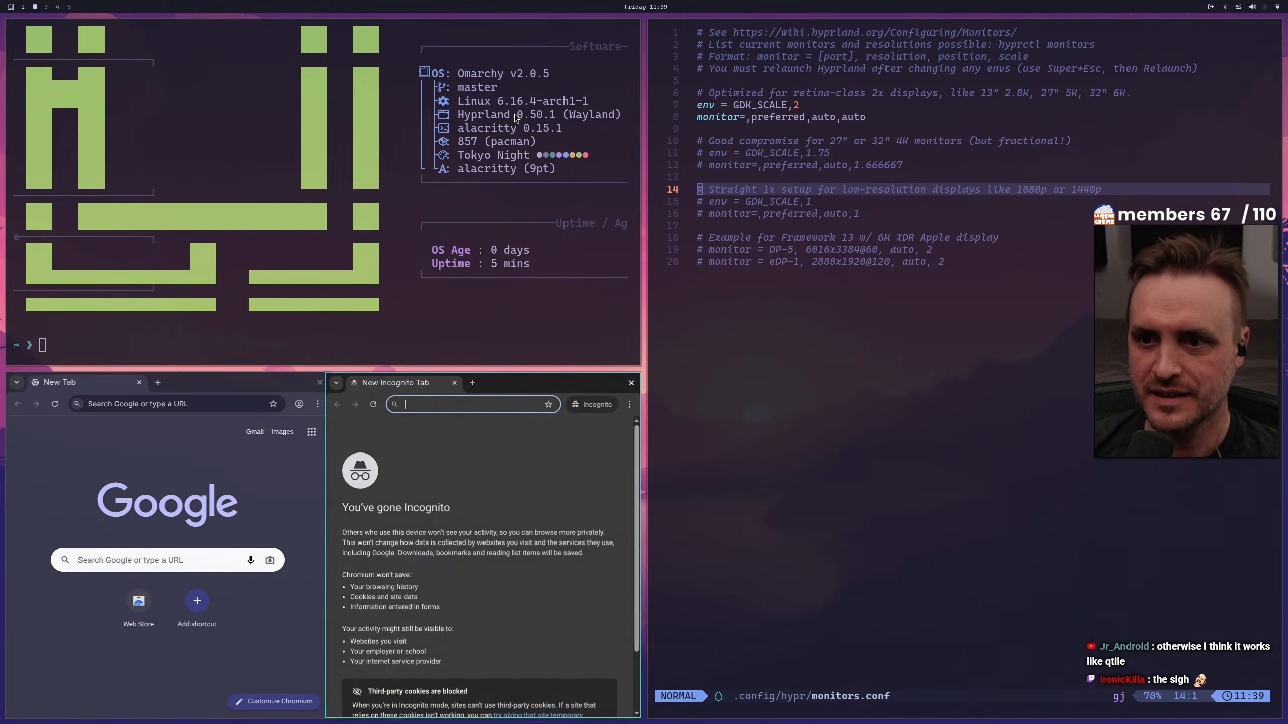
{"action": "left_click", "coordinate": [310, 382]}
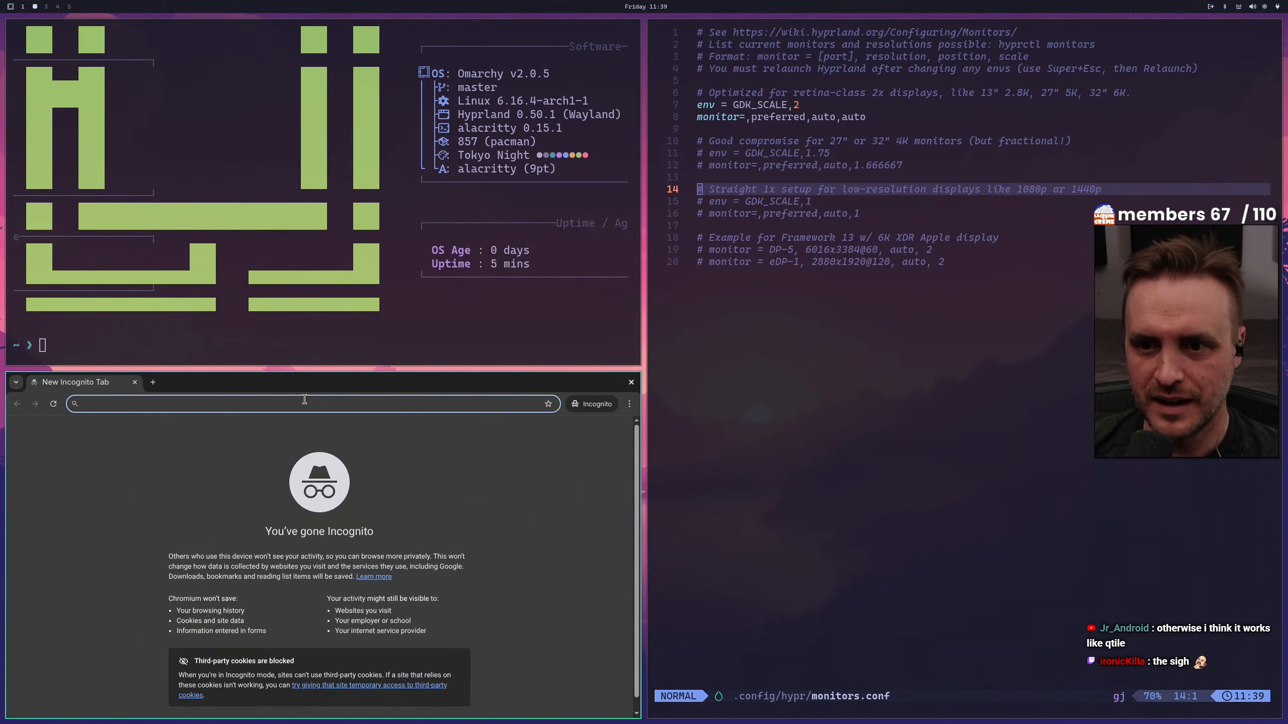
Search the web for "hyprland monitor wiki" and open the Hyprland Wiki's Monitors page
{"action": "type", "text": "hyp"}
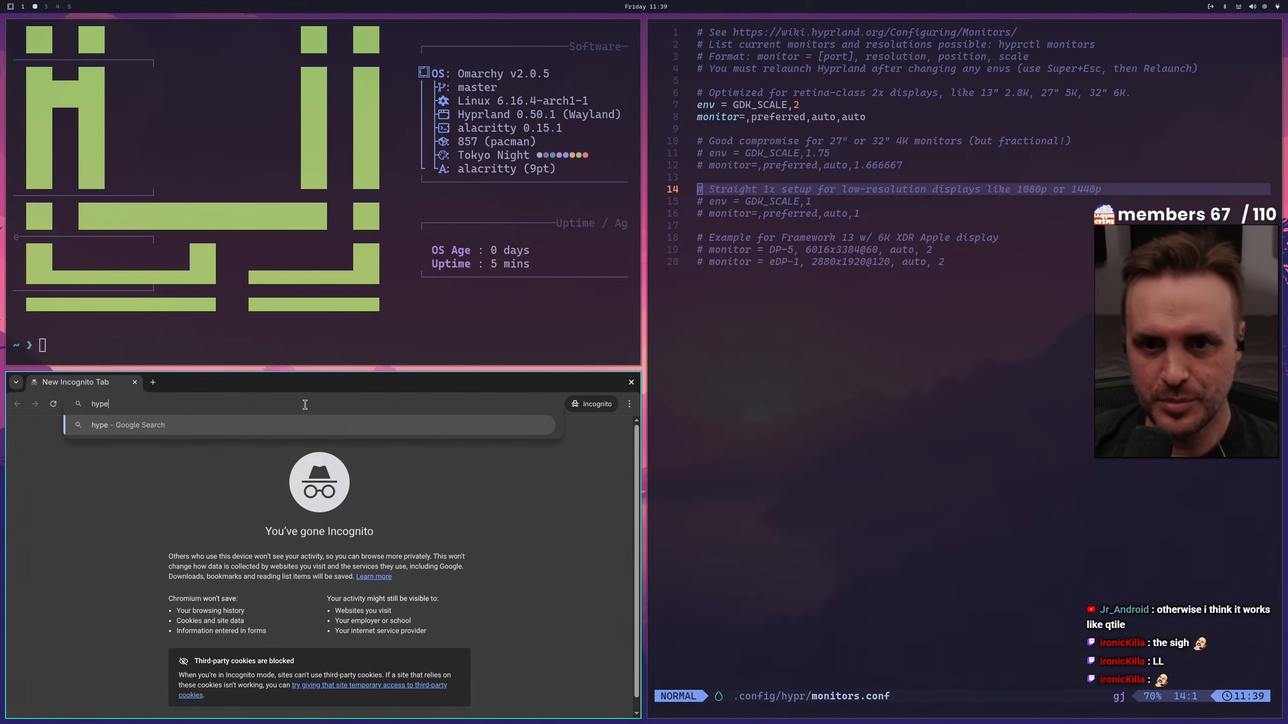
{"action": "type", "text": "rland mo"}
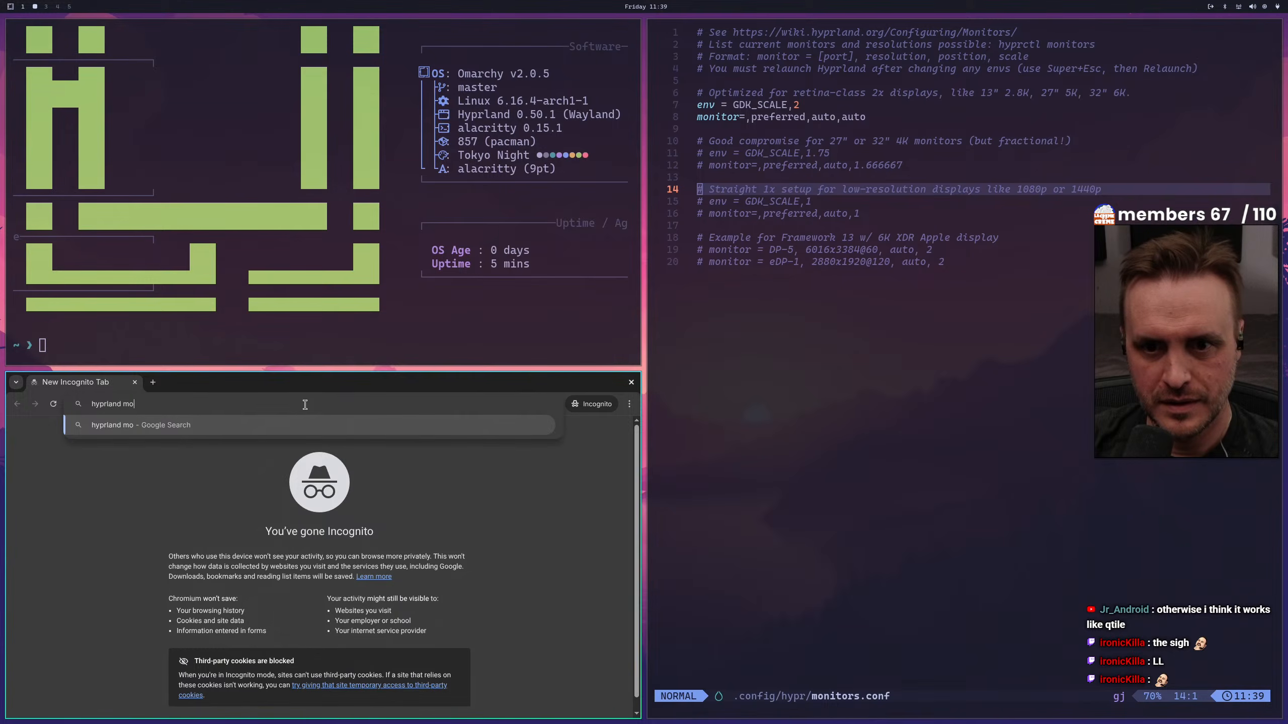
{"action": "type", "text": "nitor wiki"}
{"action": "key", "text": "Return"}
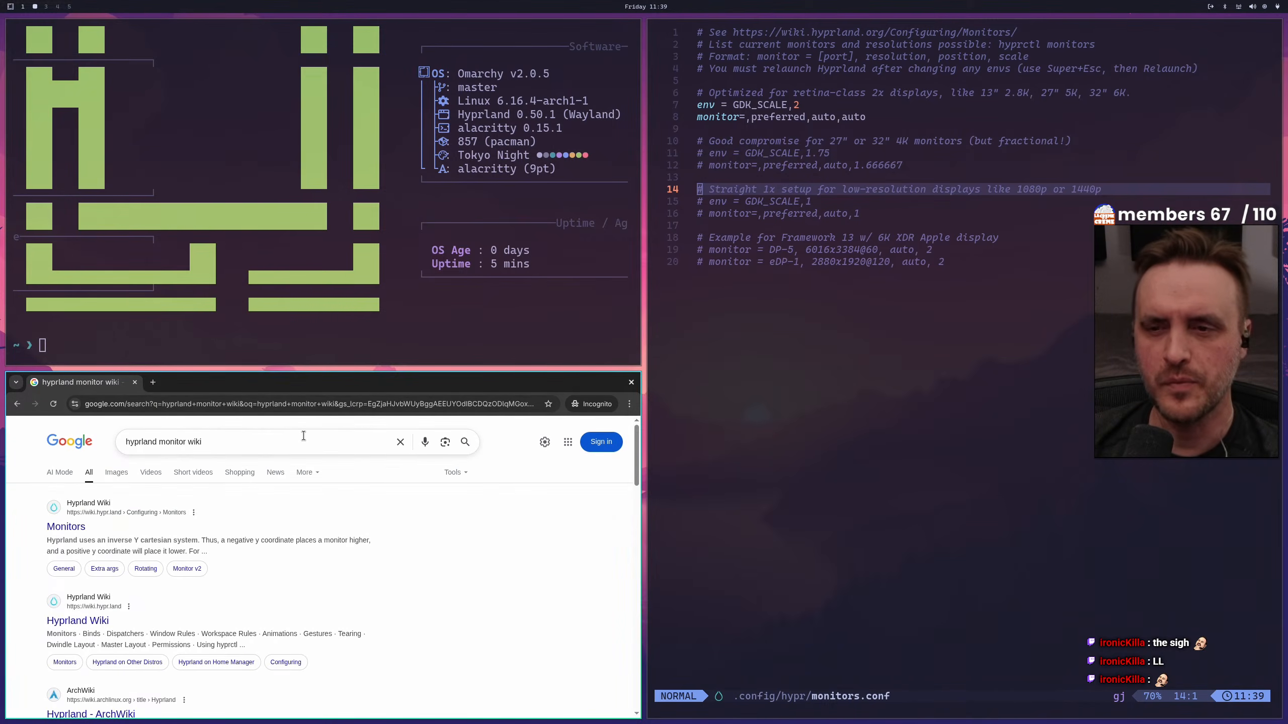
{"action": "left_click", "coordinate": [73, 530]}
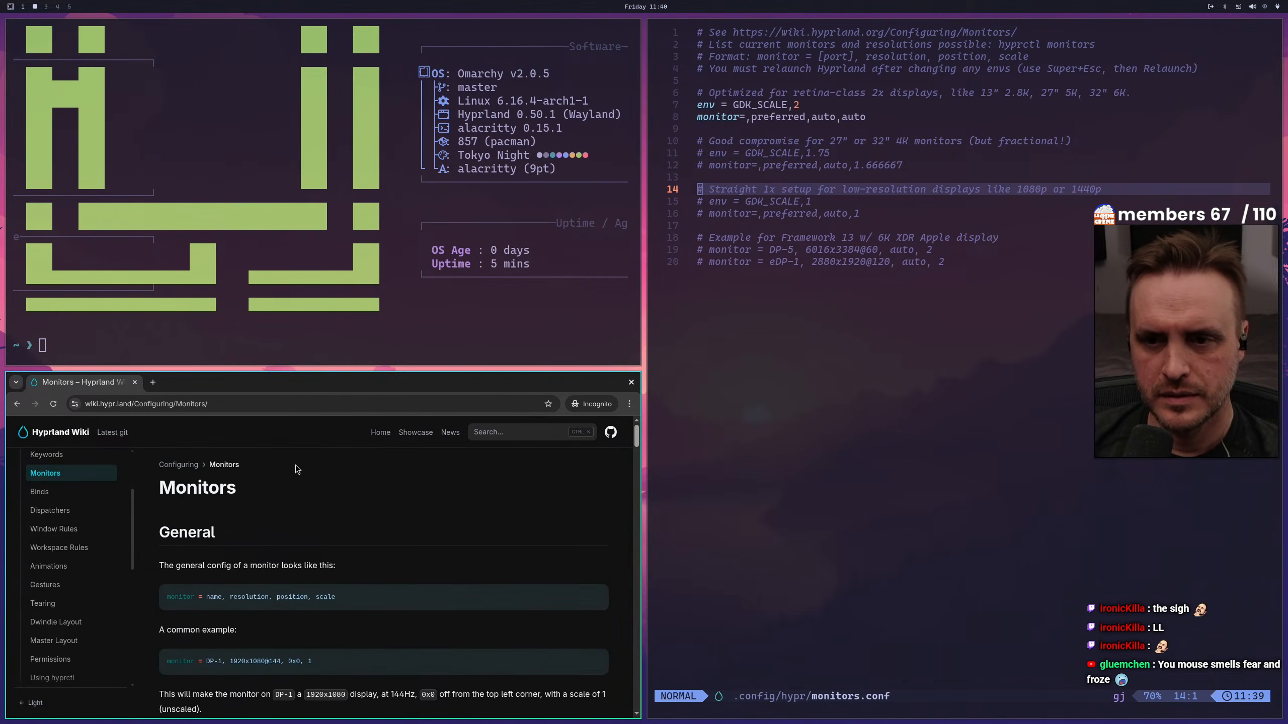
Search the Monitors wiki page for "duplica" and read on through its monitor rules and custom modelines sections
{"action": "scroll", "coordinate": [316, 493], "scroll_direction": "down", "scroll_amount": 3}
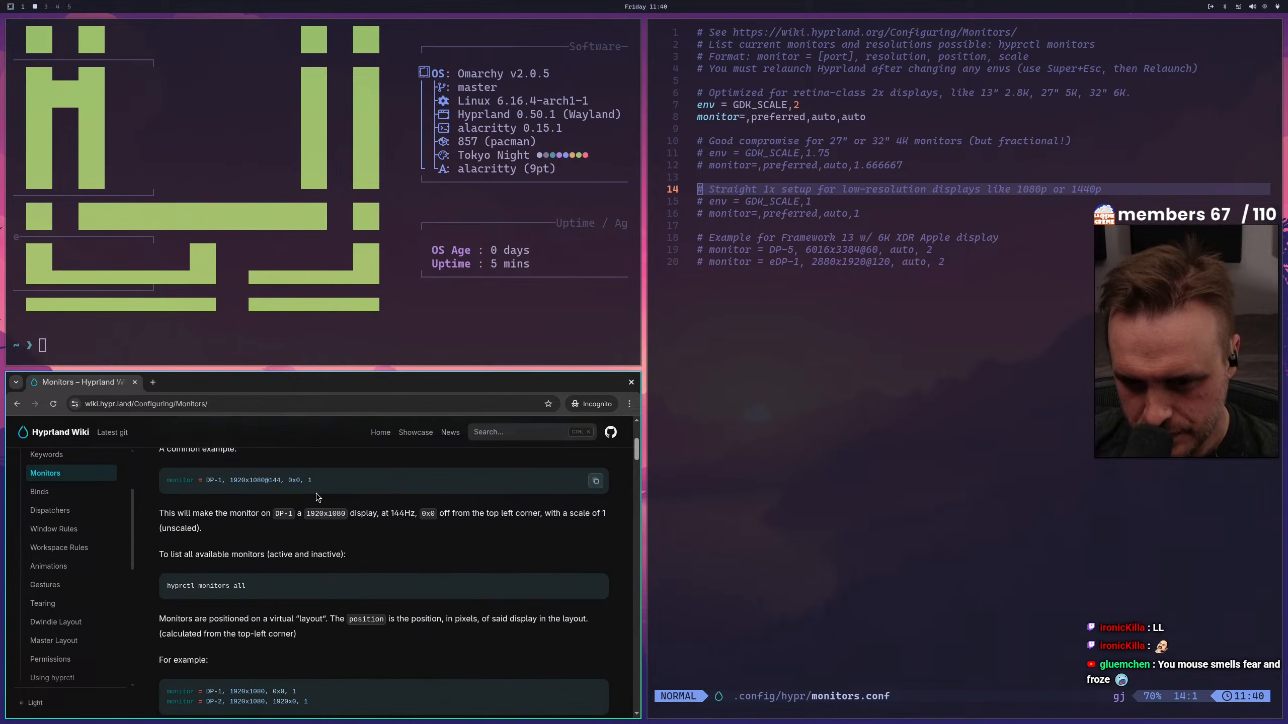
{"action": "key", "text": "ctrl+f"}
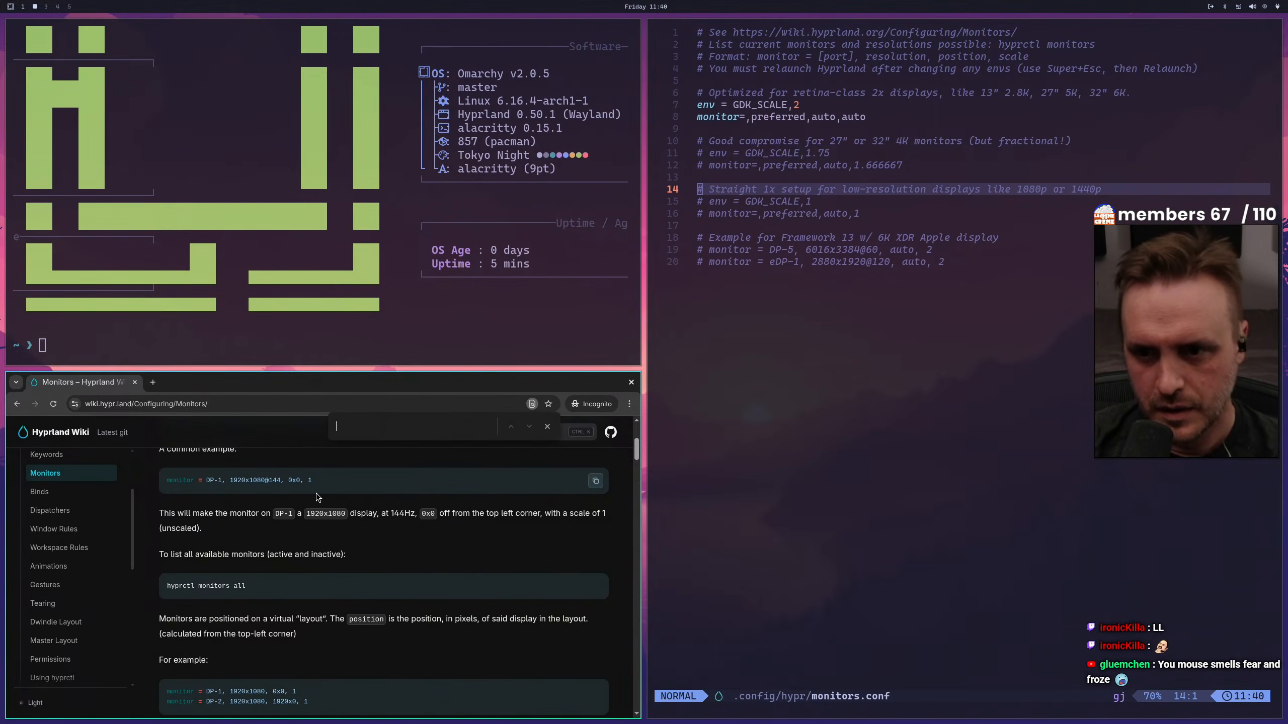
{"action": "type", "text": "dupli"}
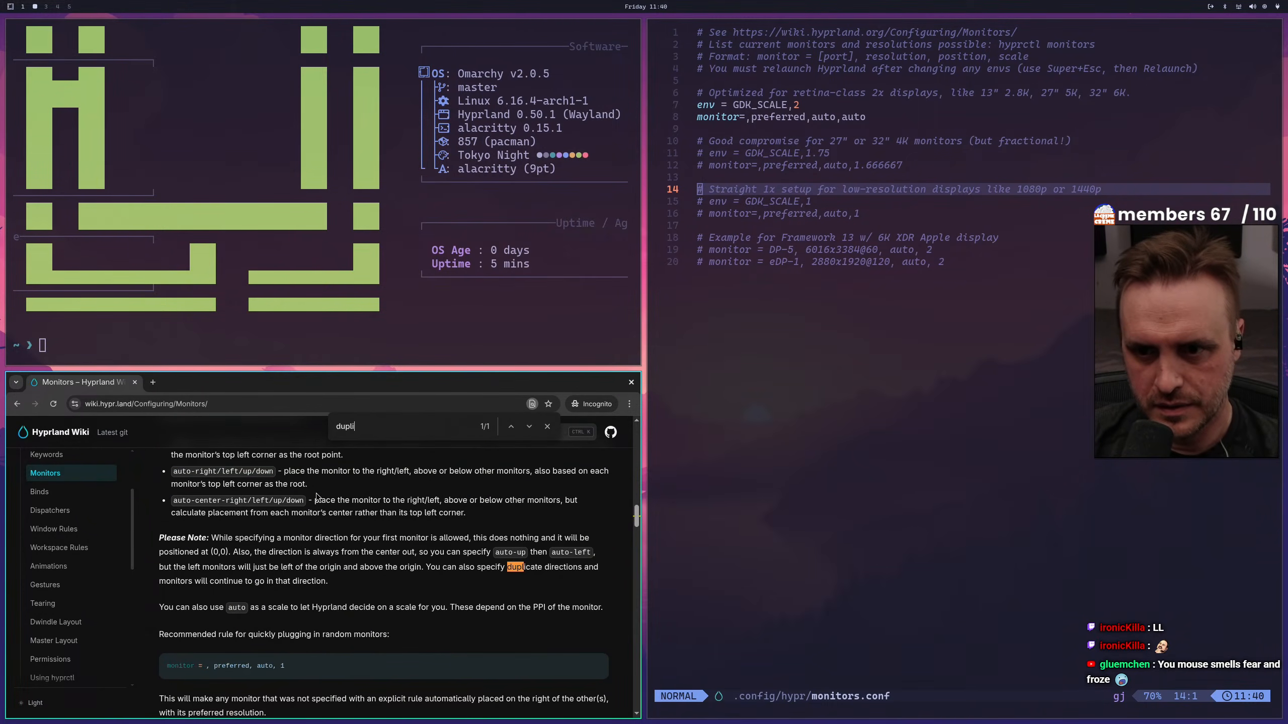
{"action": "type", "text": "c"}
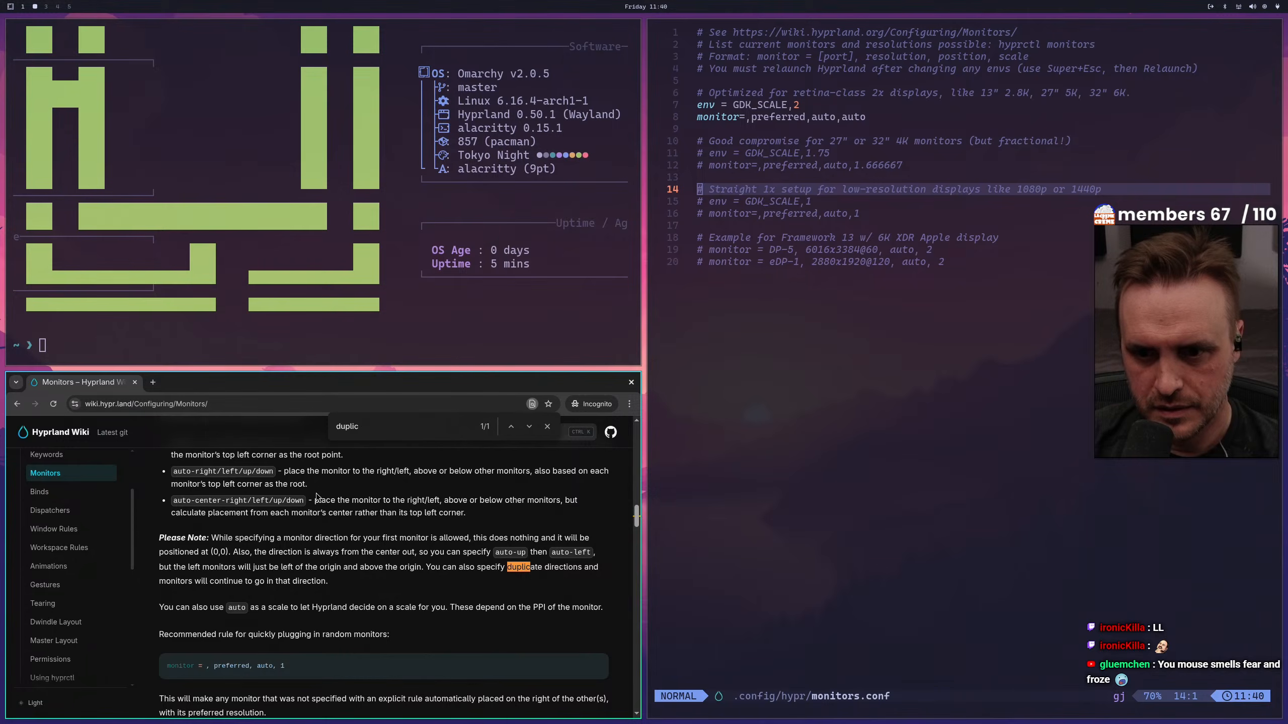
{"action": "type", "text": "a"}
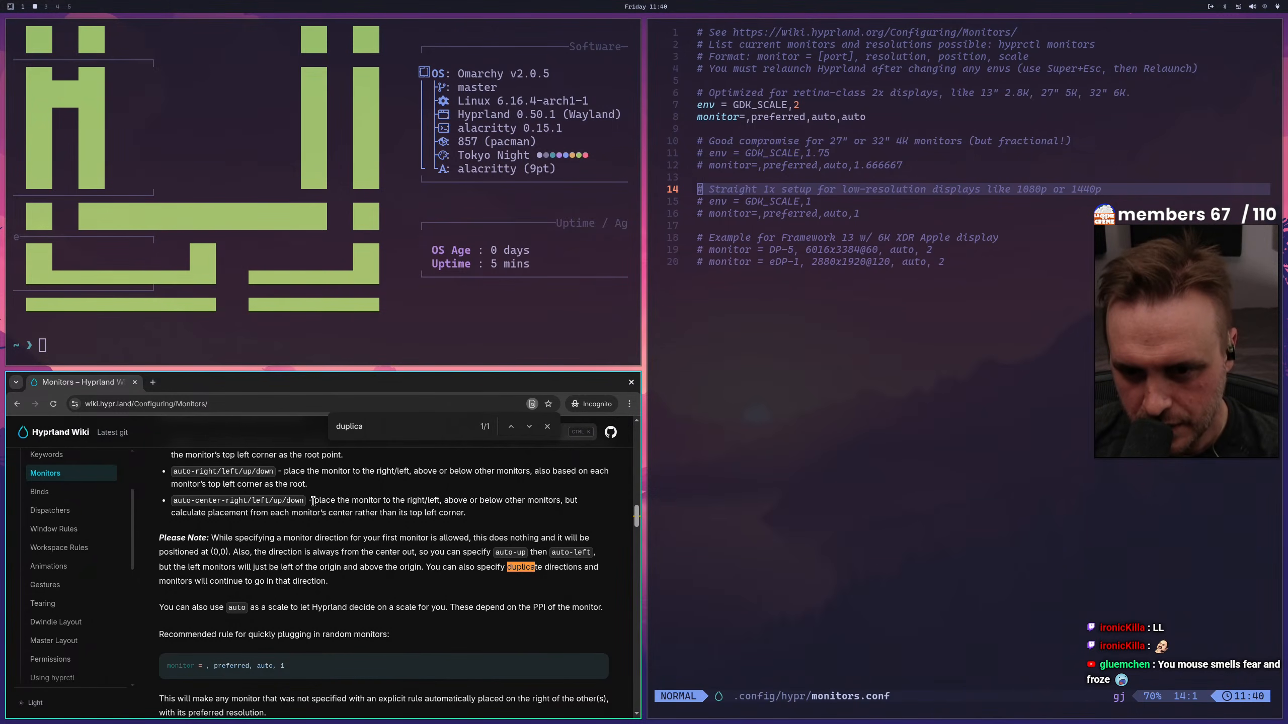
{"action": "scroll", "coordinate": [313, 502], "scroll_direction": "down", "scroll_amount": 2}
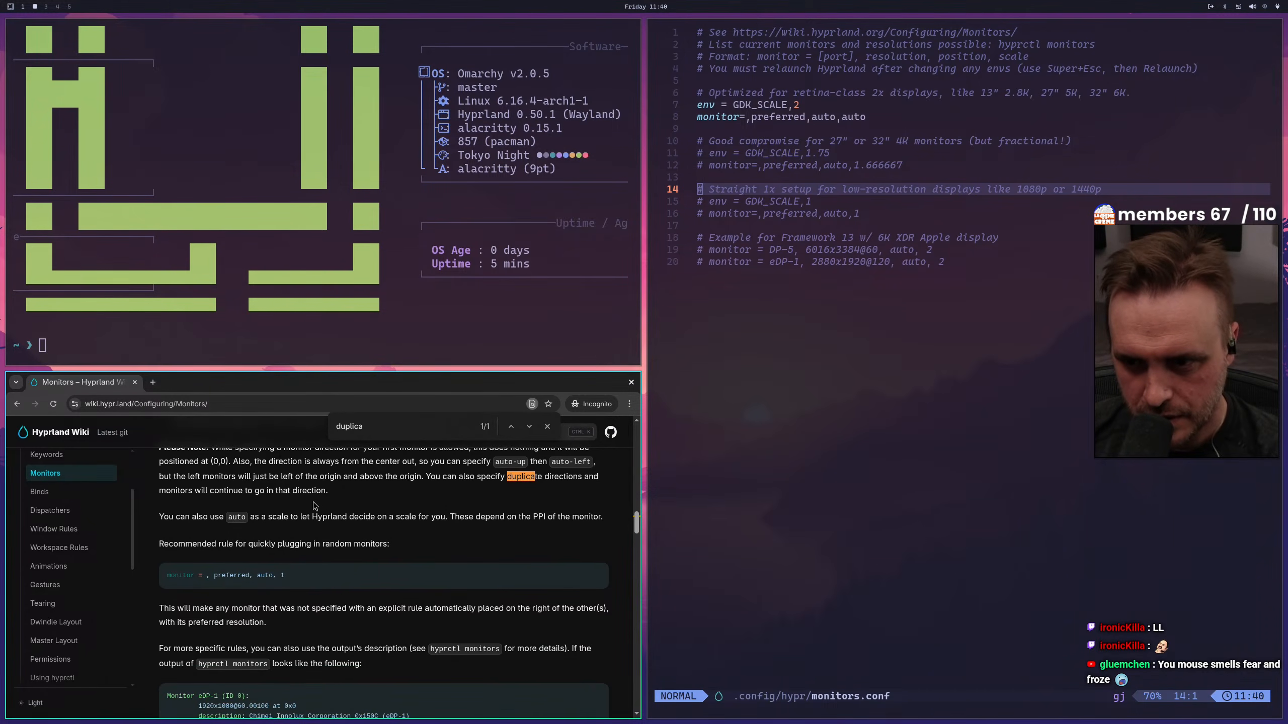
{"action": "key", "text": "ctrl+f"}
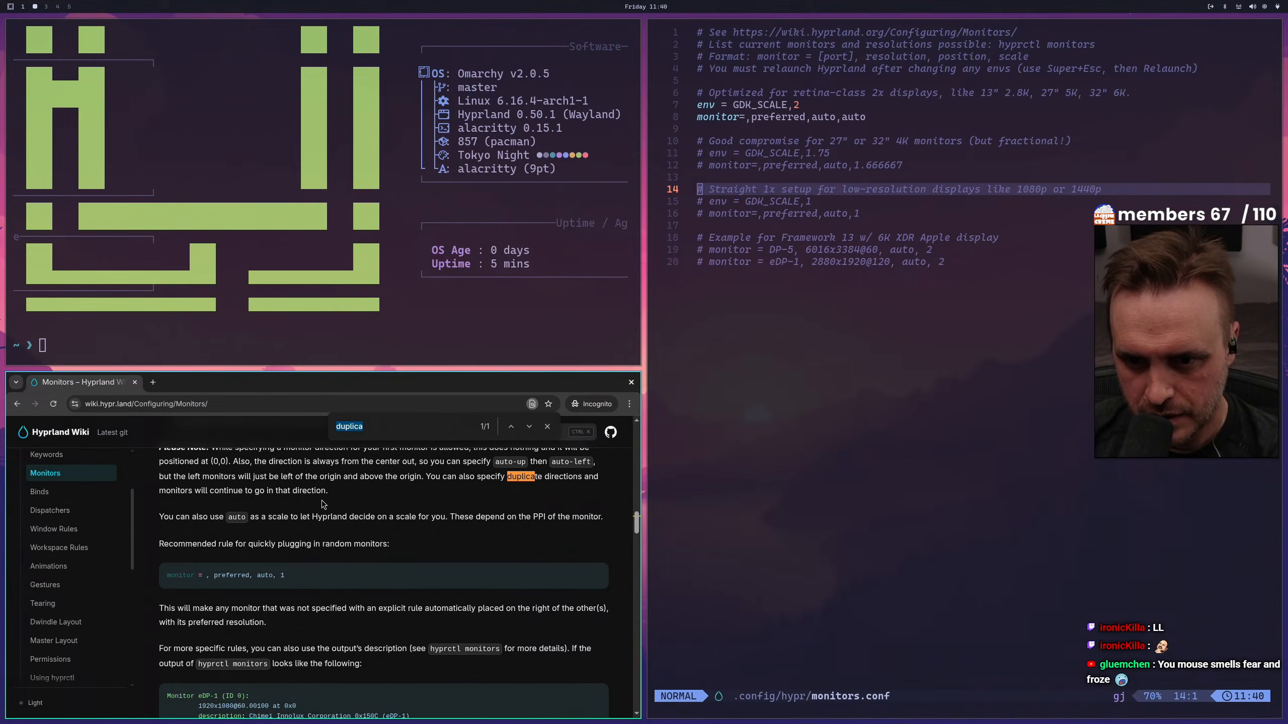
{"action": "scroll", "coordinate": [322, 500], "scroll_direction": "down", "scroll_amount": 4}
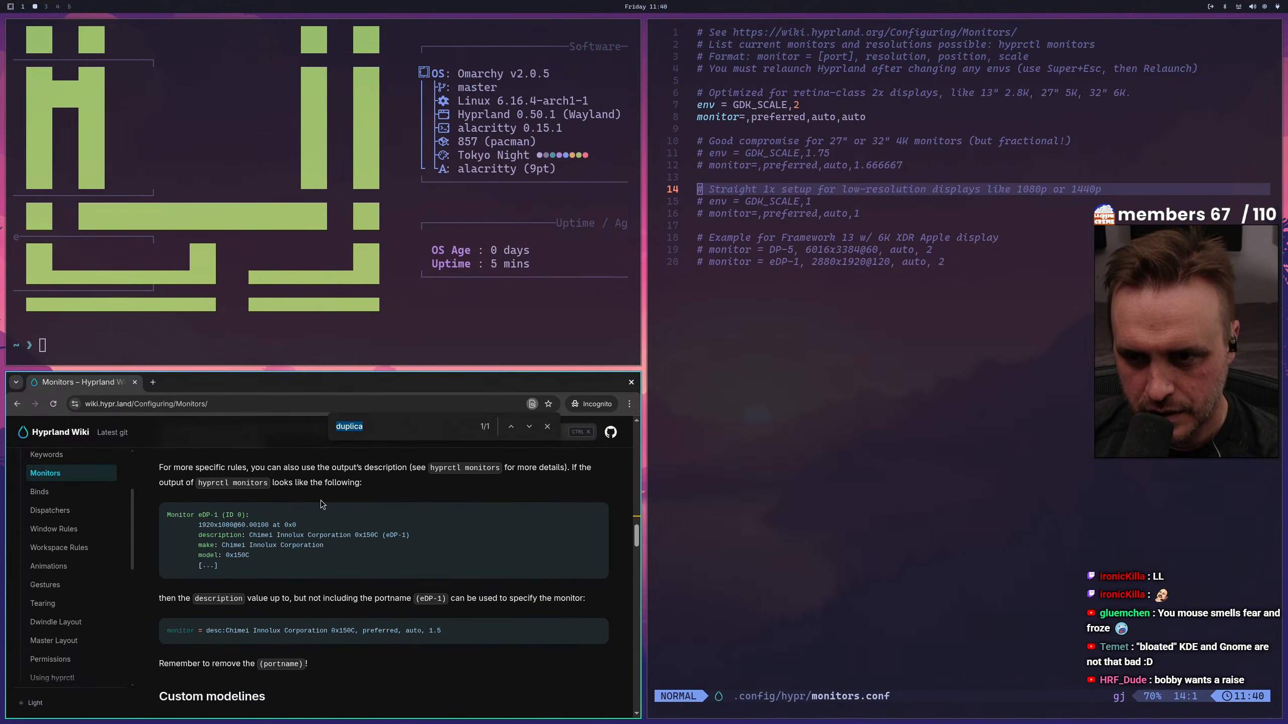
{"action": "double_click", "coordinate": [405, 381]}
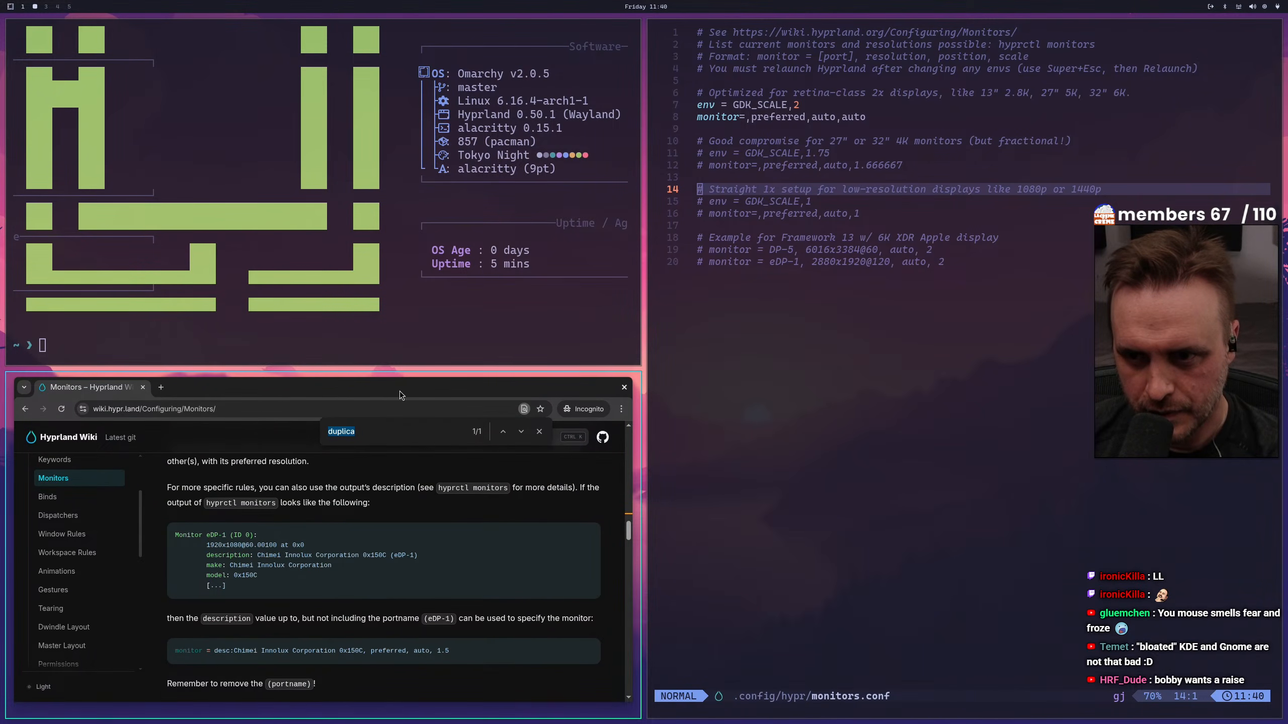
{"action": "double_click", "coordinate": [399, 390]}
{"action": "scroll", "coordinate": [375, 472], "scroll_direction": "down", "scroll_amount": 2}
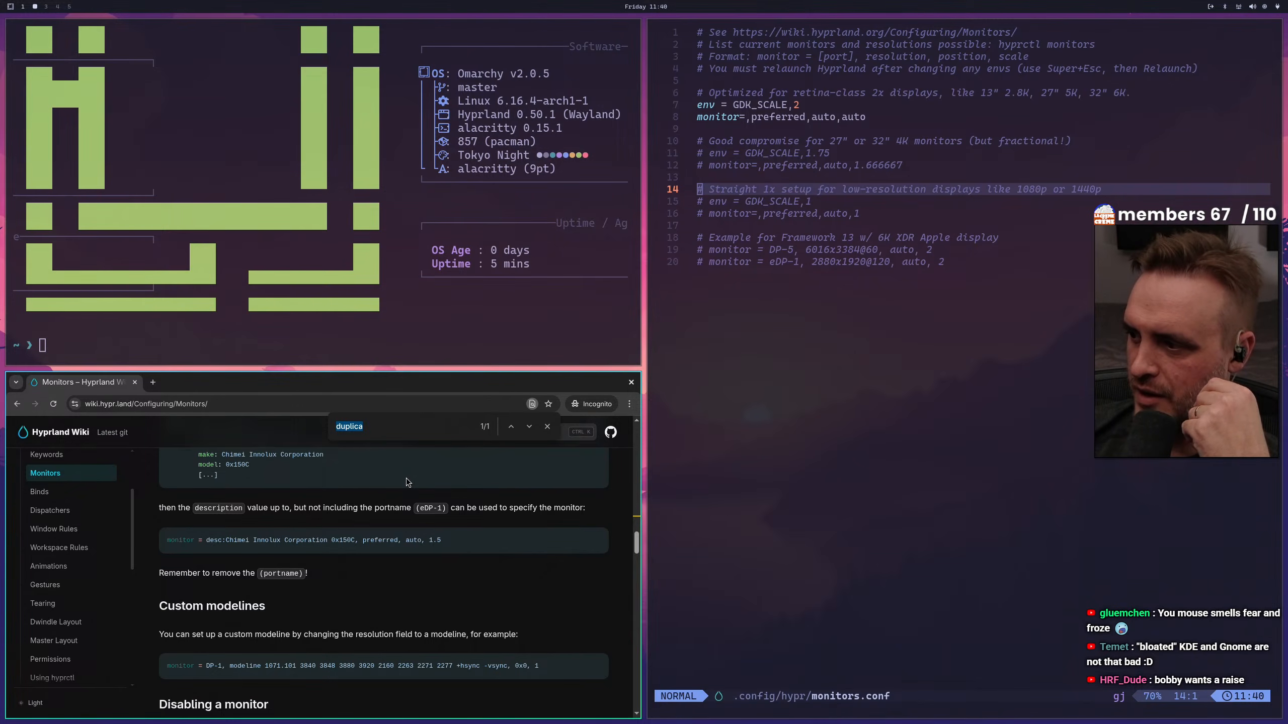
Return to monitors.conf and quit the editor without saving any changes
{"action": "left_click", "coordinate": [962, 431]}
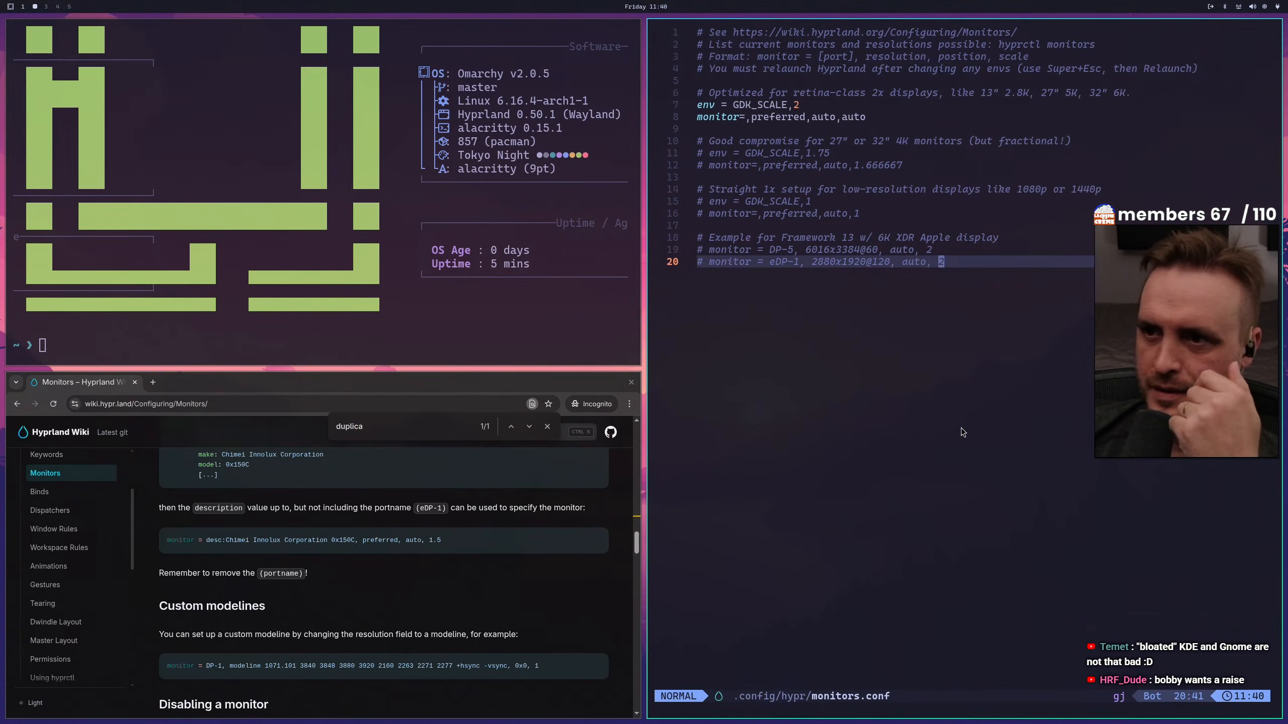
{"action": "key", "text": "ctrl+x"}
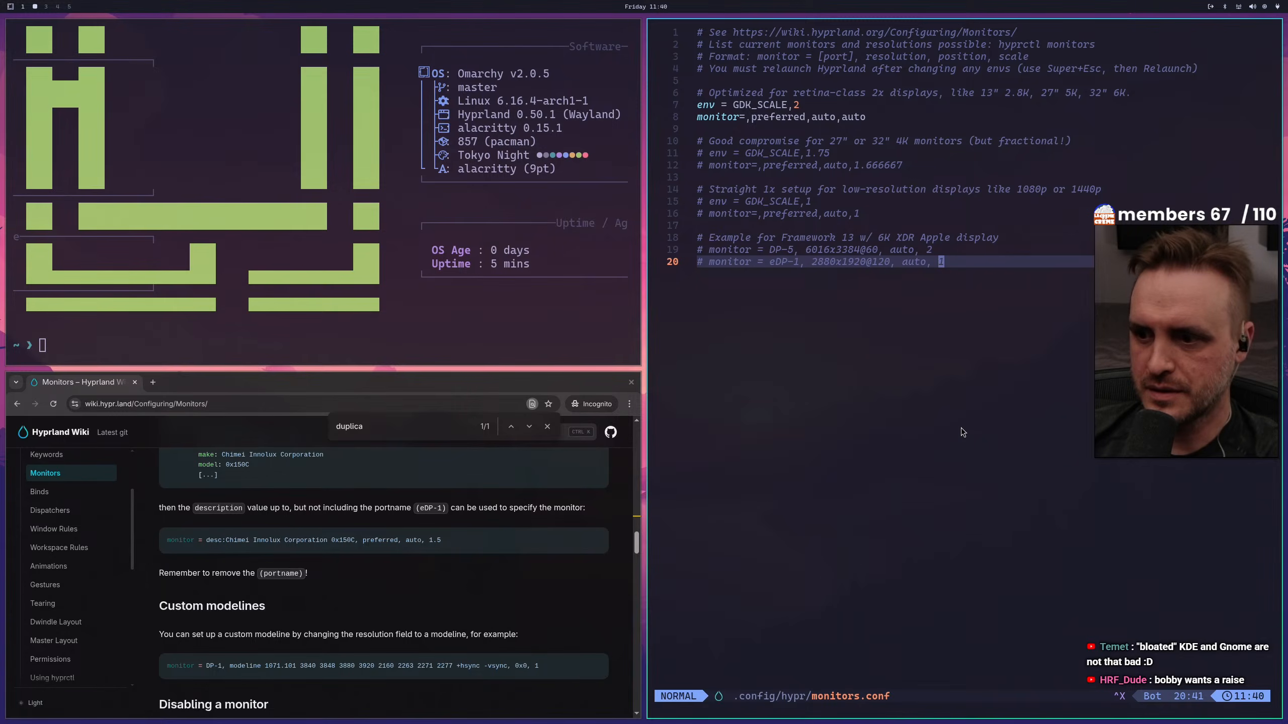
{"action": "key", "text": "ctrl+c"}
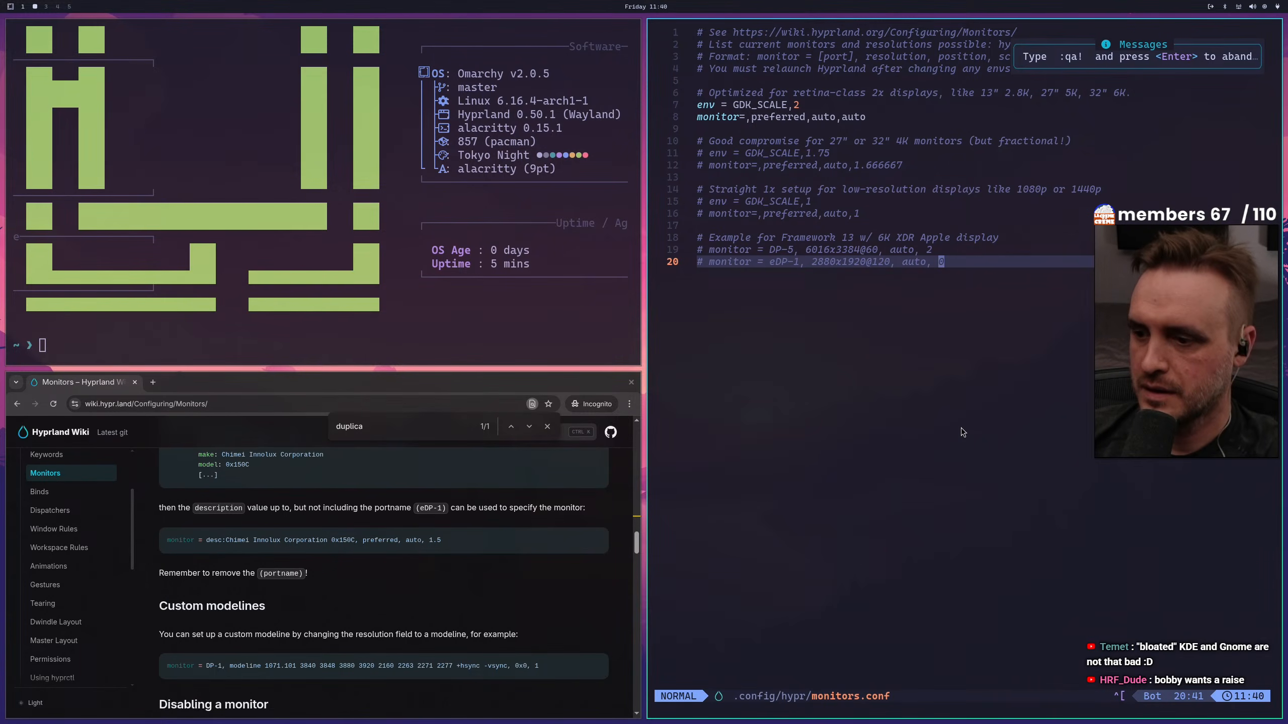
{"action": "key", "text": "colon"}
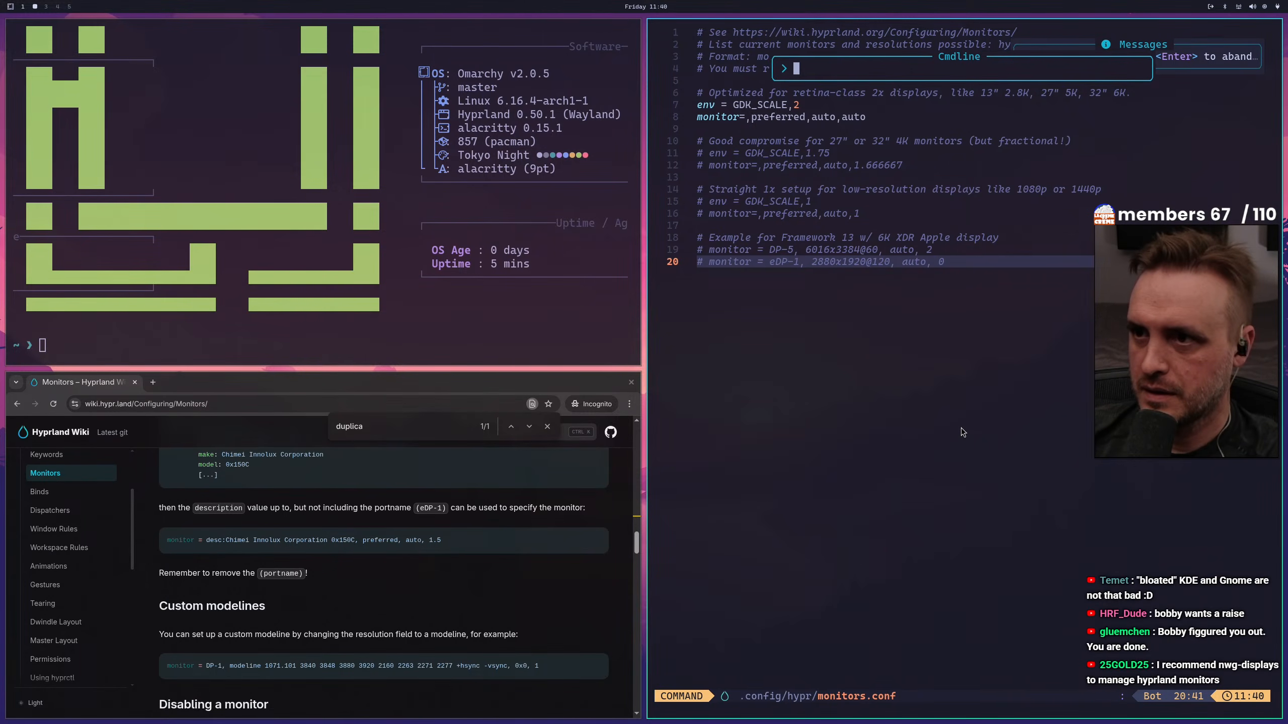
{"action": "type", "text": "q"}
{"action": "key", "text": "Return"}
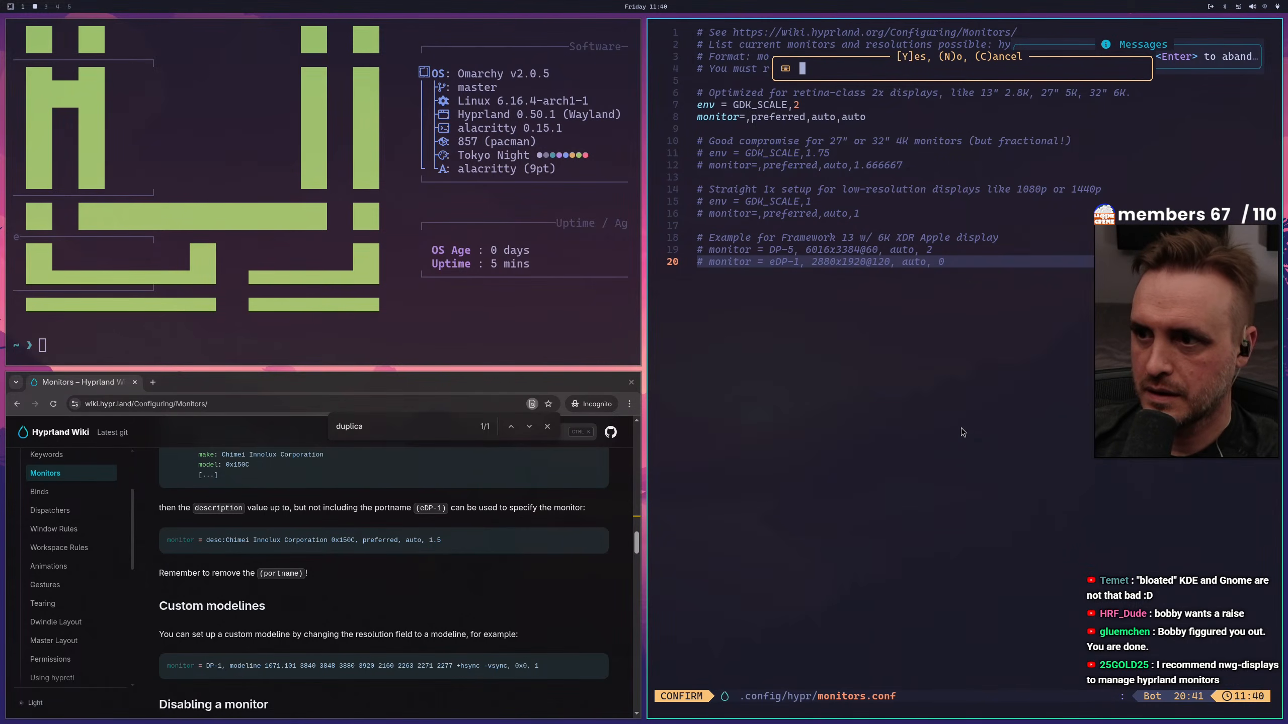
{"action": "key", "text": "Escape"}
{"action": "key", "text": "colon"}
{"action": "type", "text": "q"}
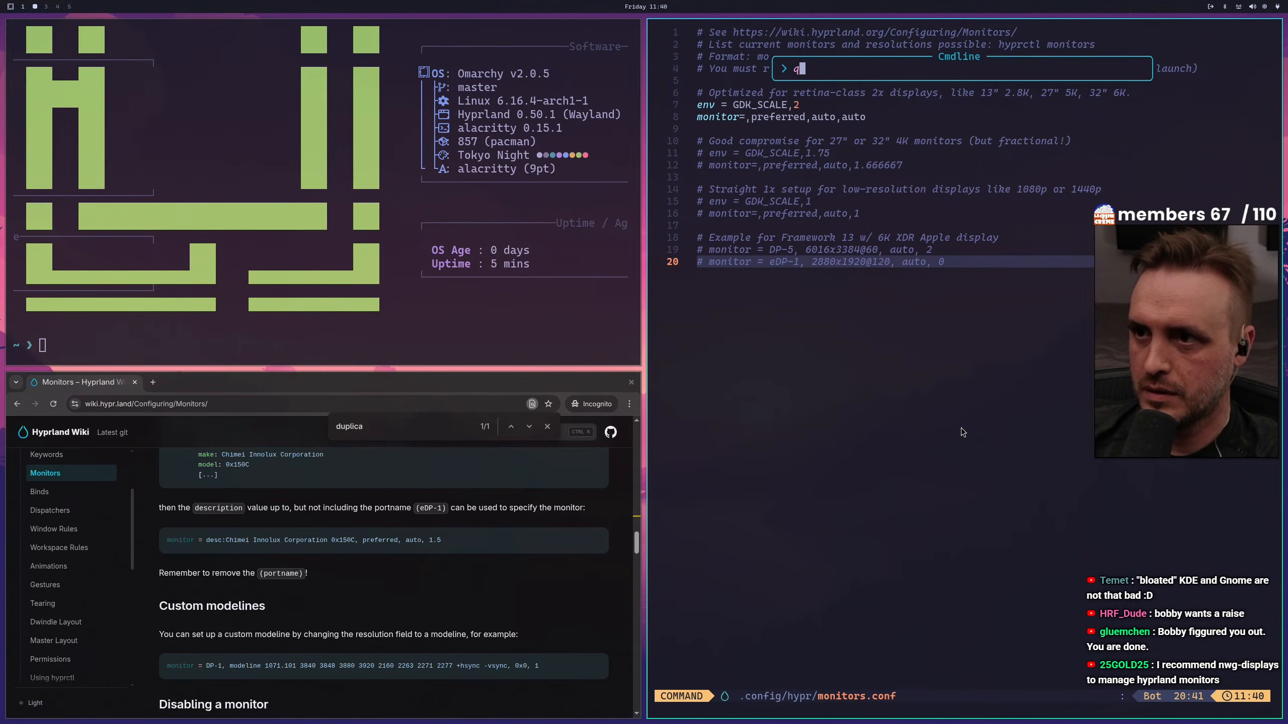
{"action": "key", "text": "Return"}
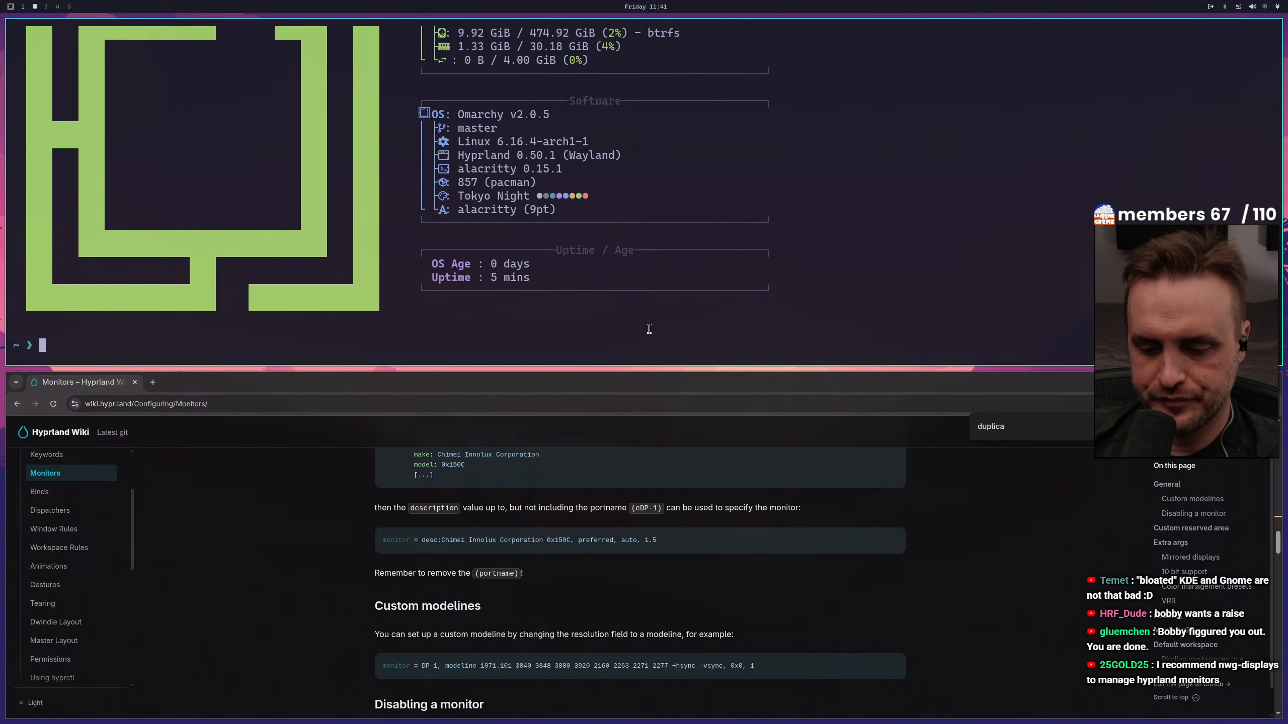
Install package 1, nwg-displays, from the repositories with yay and accept the installation
{"action": "type", "text": "yay n"}
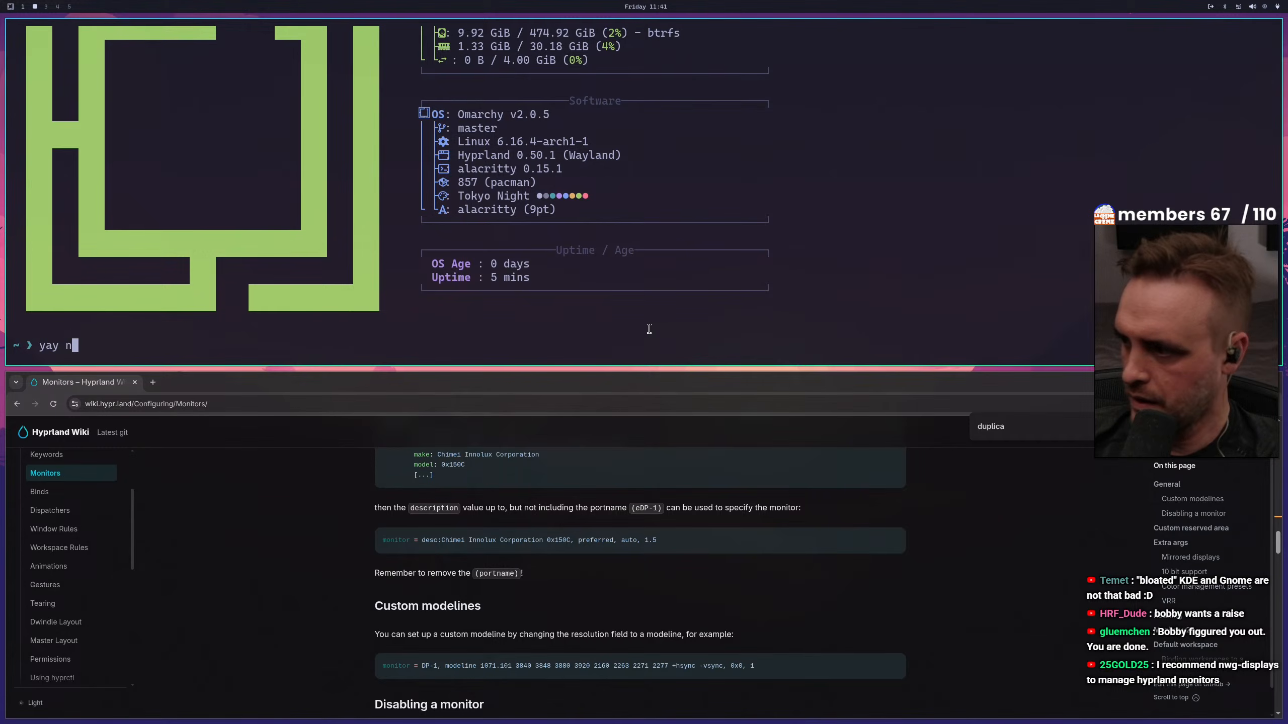
{"action": "type", "text": "wg-dis"}
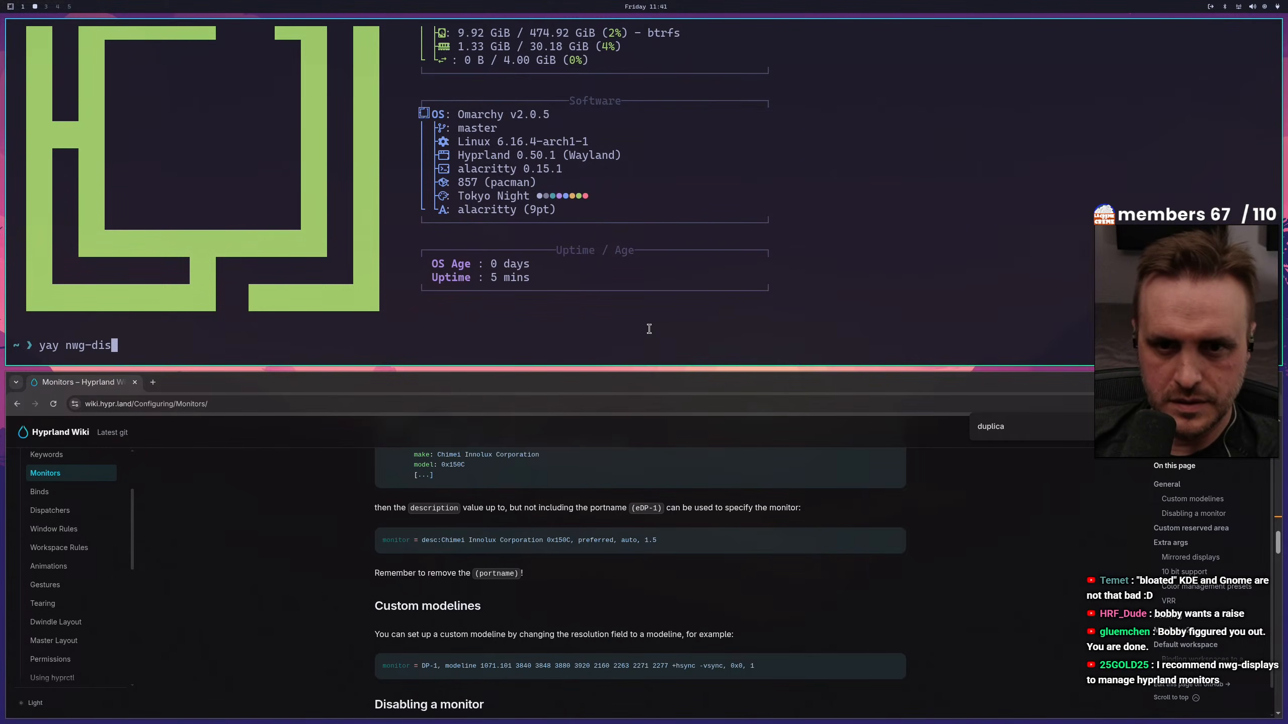
{"action": "type", "text": "plays"}
{"action": "key", "text": "Return"}
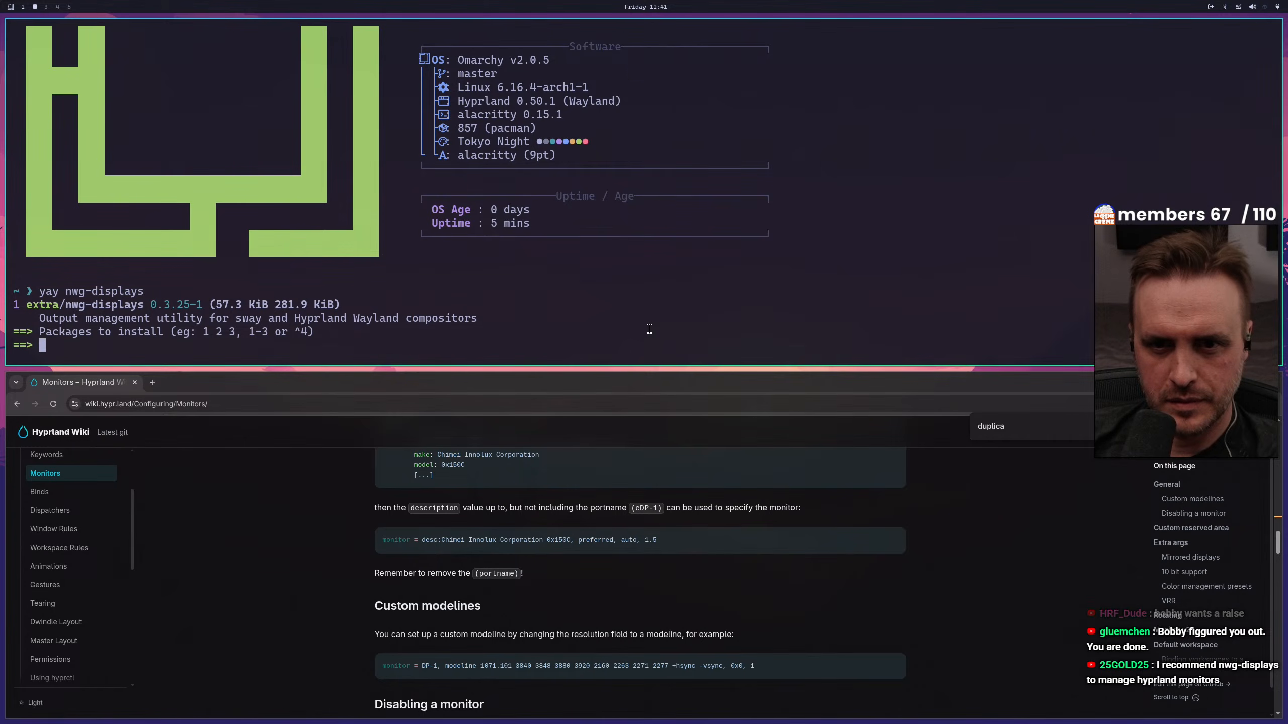
{"action": "type", "text": "1"}
{"action": "key", "text": "Return"}
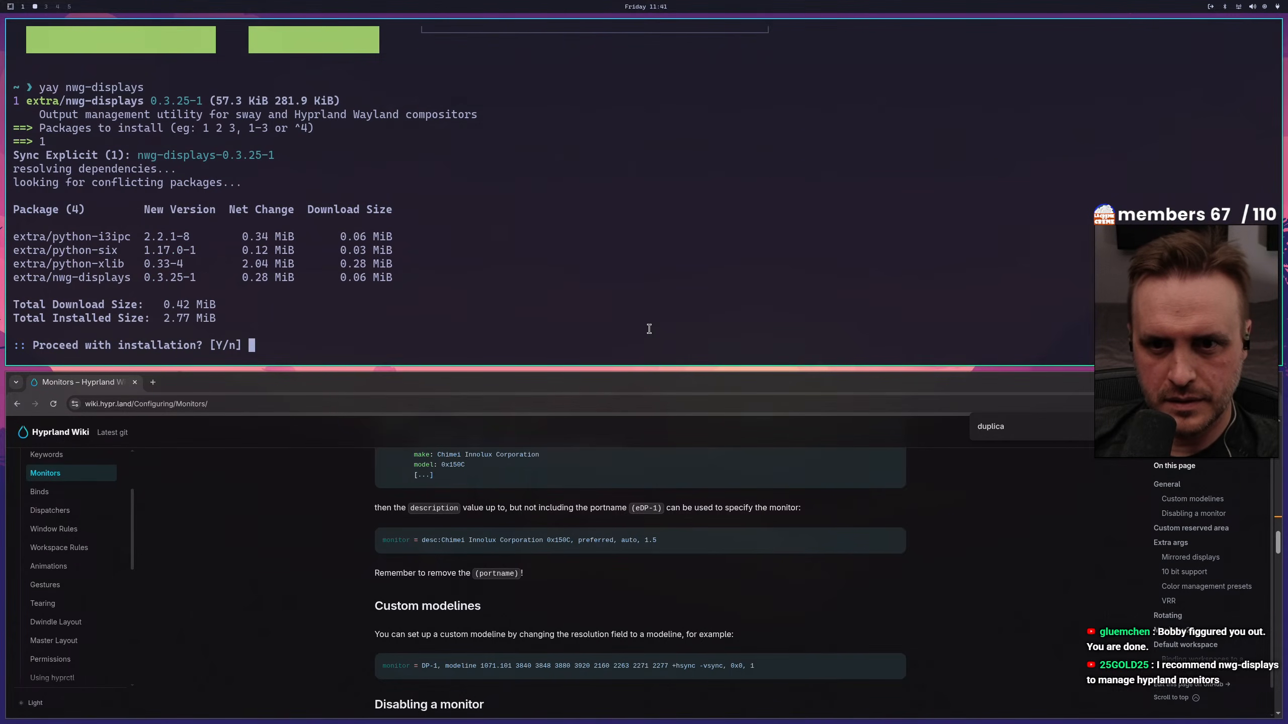
{"action": "key", "text": "Return"}
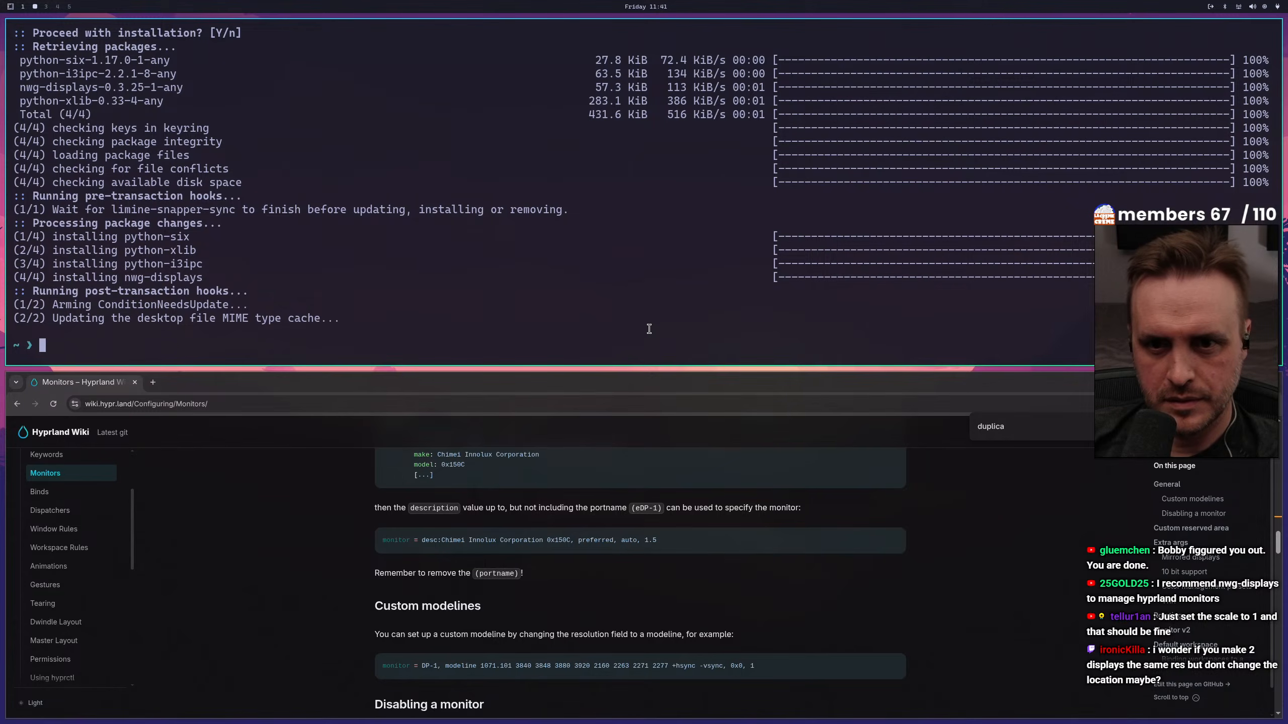
Launch nwg-displays from a new terminal, look over the eDP-1 display's settings, and select HDMI-A-1
{"action": "key", "text": "super+Return"}
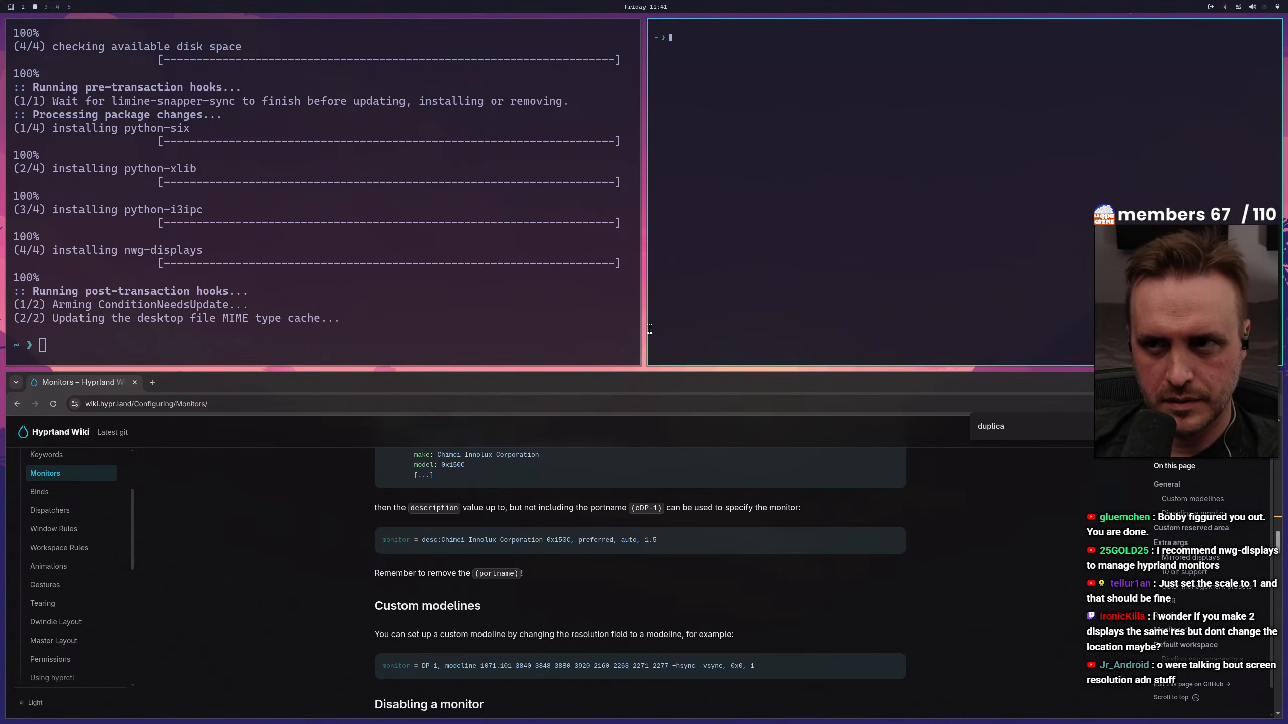
{"action": "type", "text": "nwg-displays"}
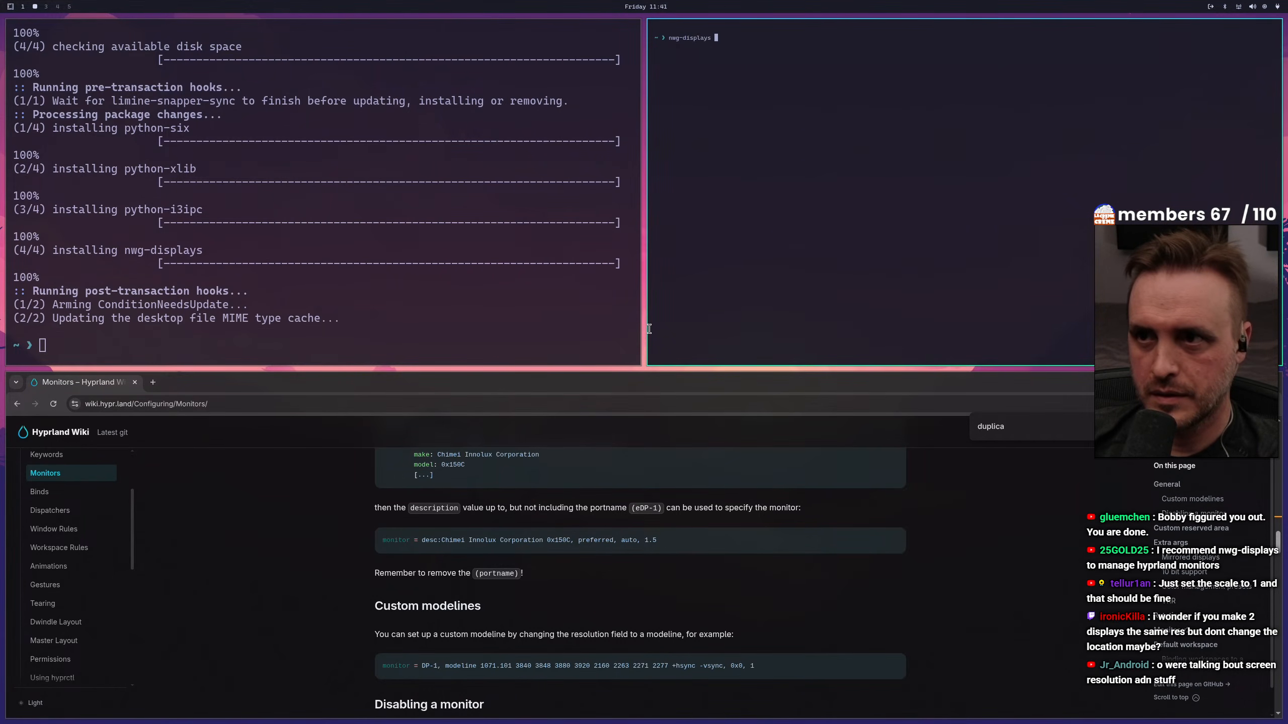
{"action": "key", "text": "Return"}
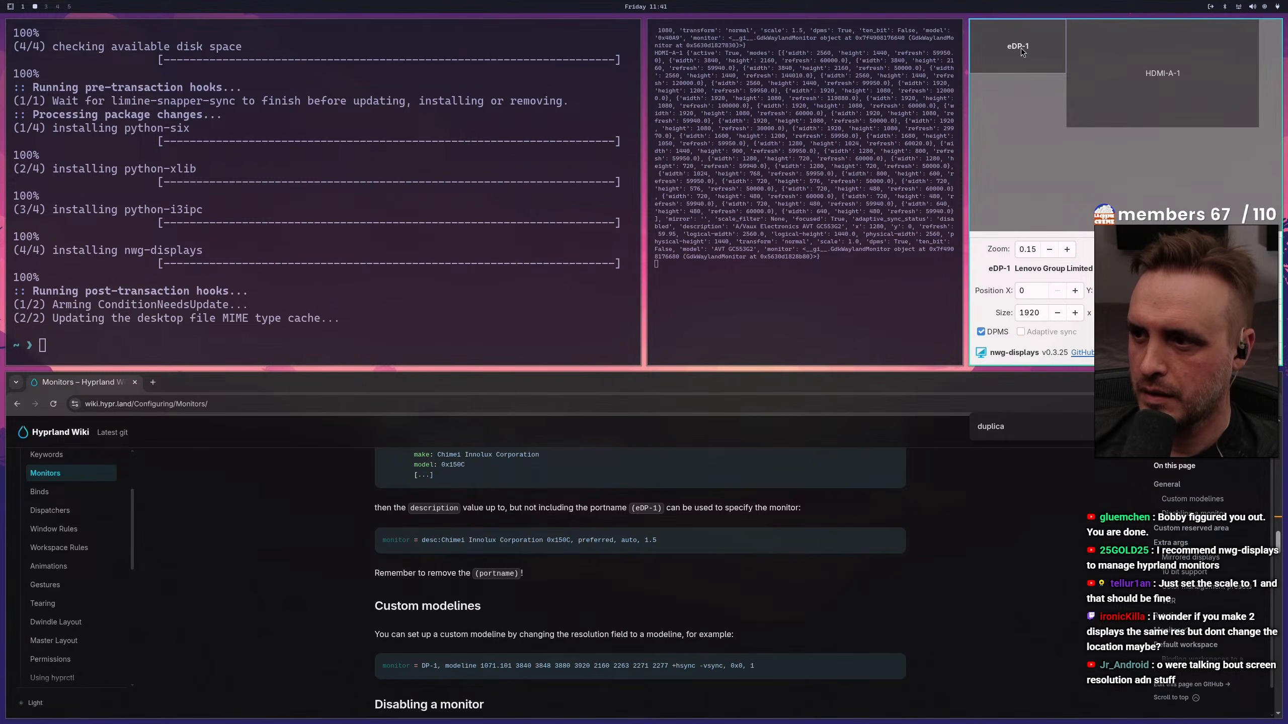
{"action": "left_click", "coordinate": [1082, 57]}
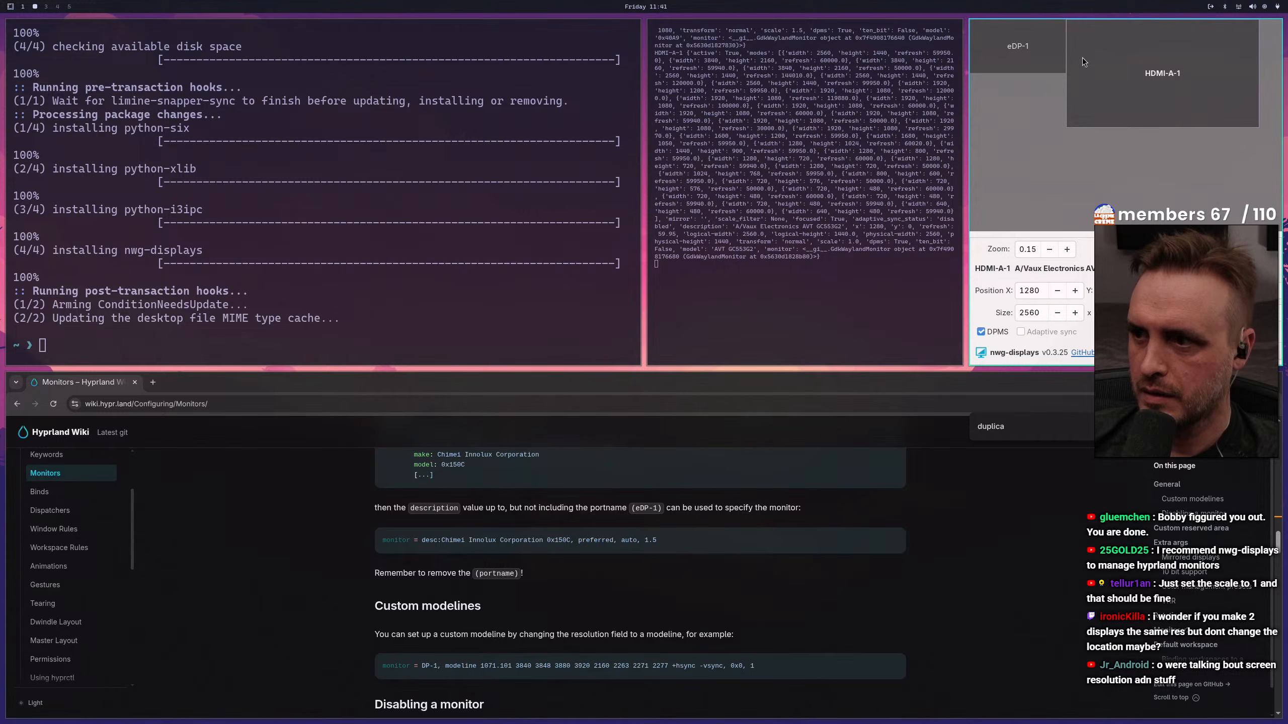
{"action": "left_click", "coordinate": [1025, 45]}
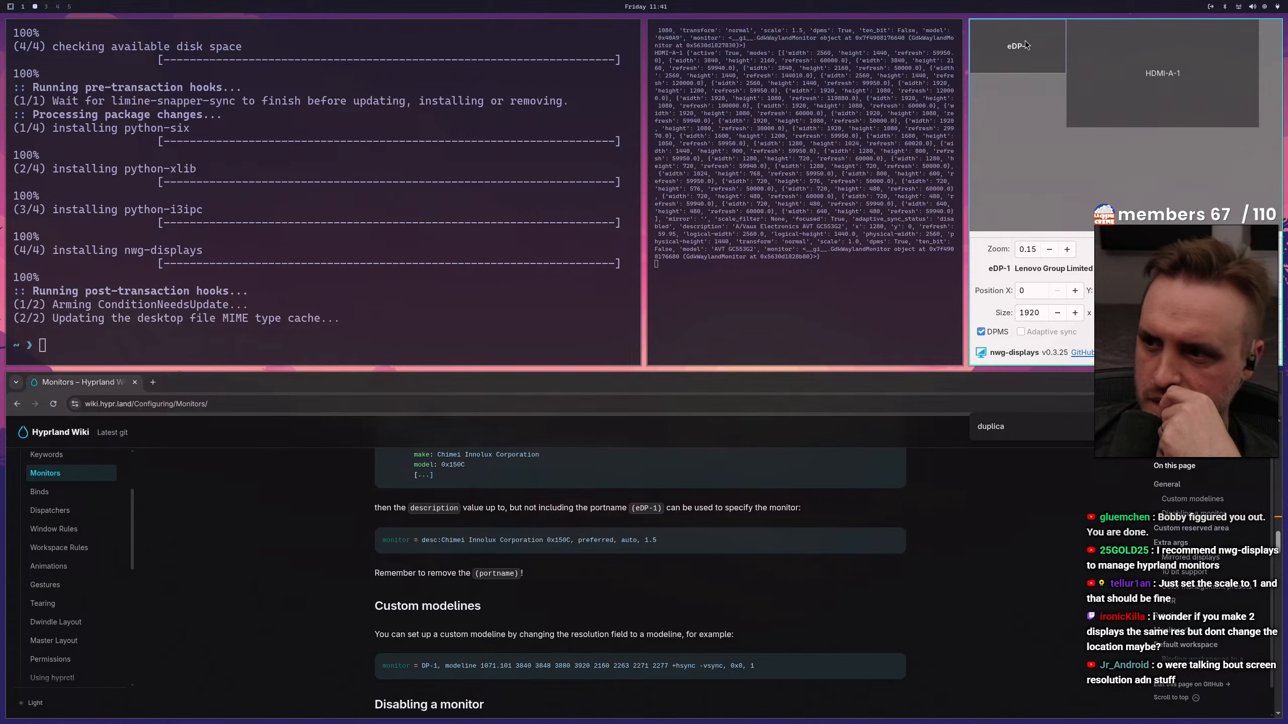
{"action": "left_click", "coordinate": [1152, 59]}
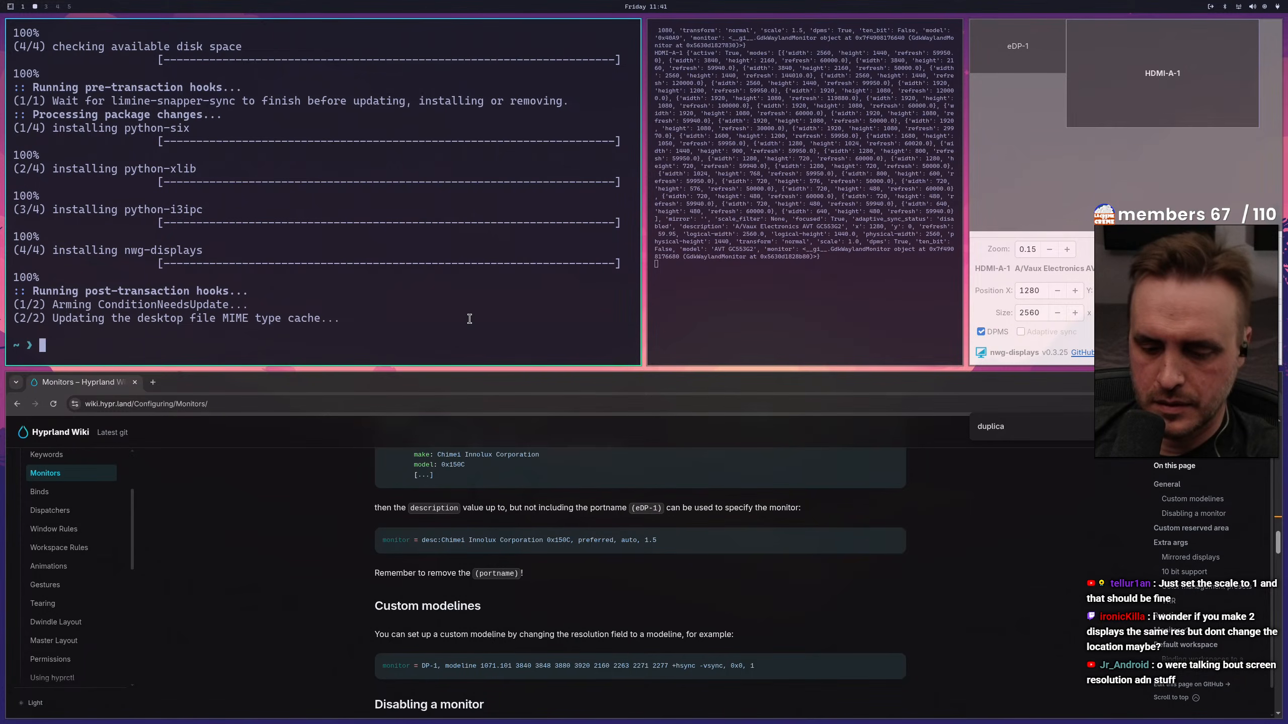
Close the terminal used for the installation and the browser window to make room for nwg-displays
{"action": "key", "text": "ctrl+d"}
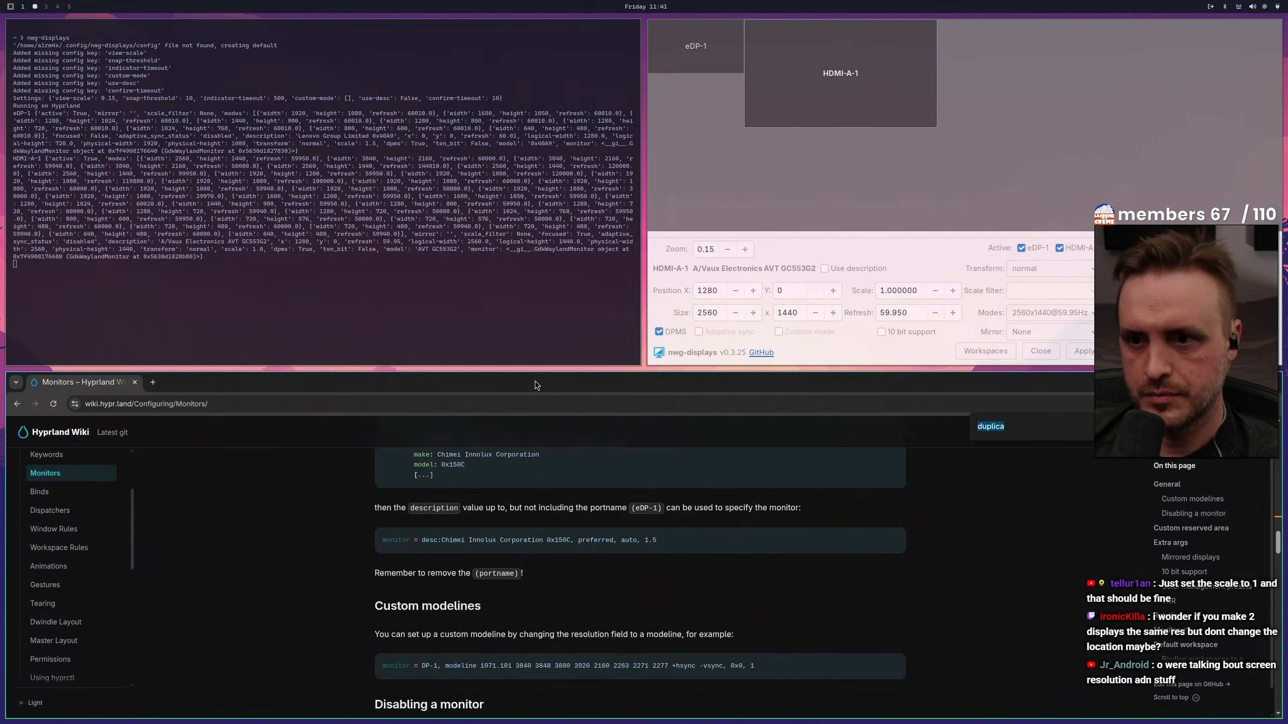
{"action": "key", "text": "super+w"}
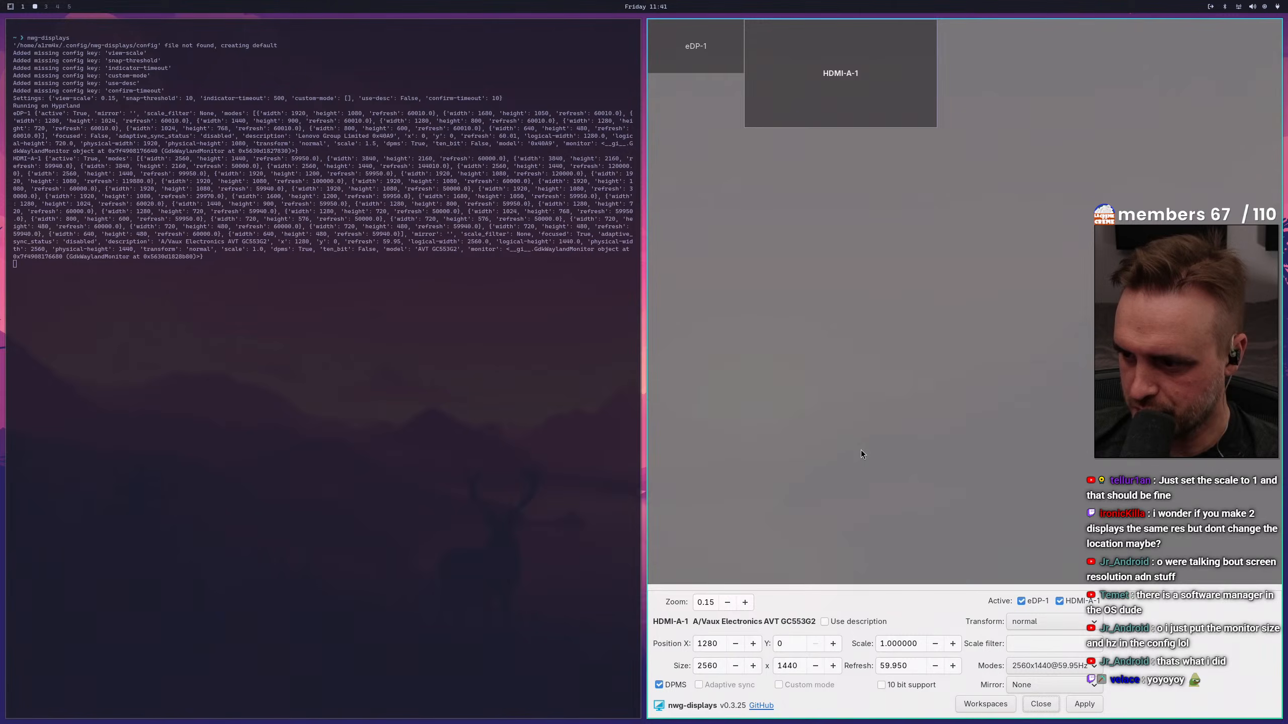
Set the HDMI-A-1 display to mirror eDP-1, apply the configuration, and keep the settings
{"action": "left_click", "coordinate": [1010, 685]}
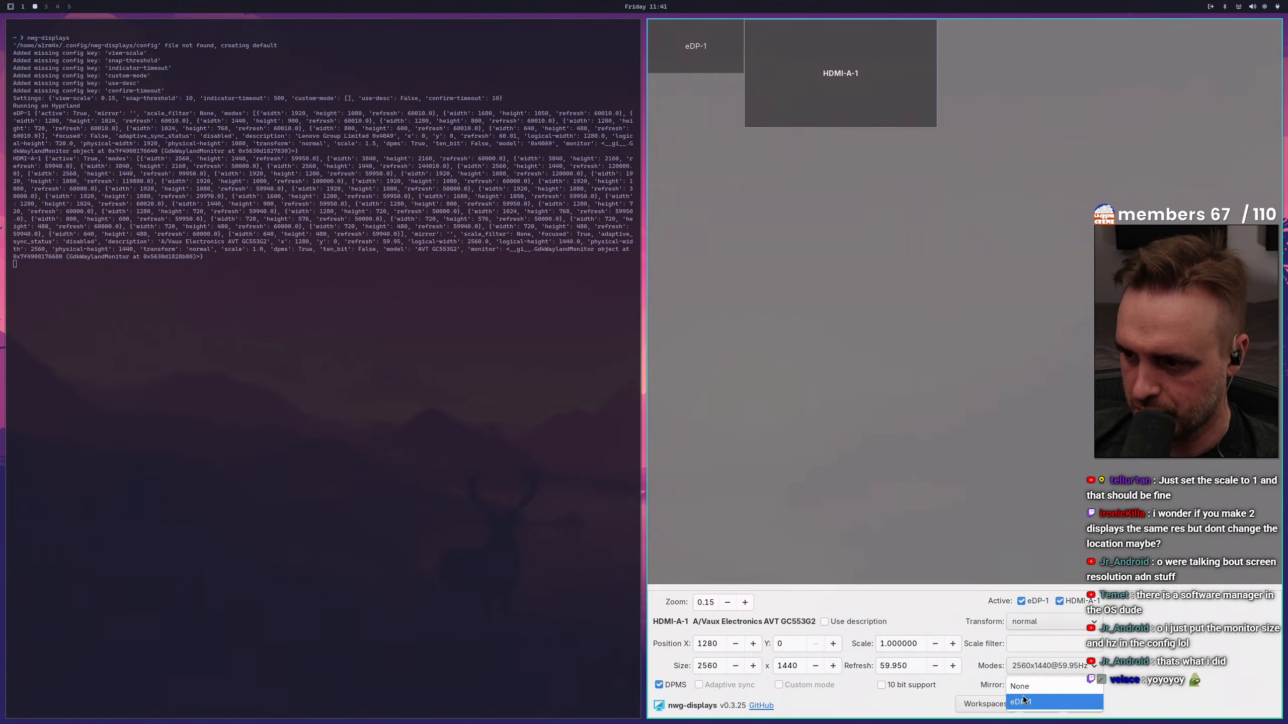
{"action": "left_click", "coordinate": [850, 354]}
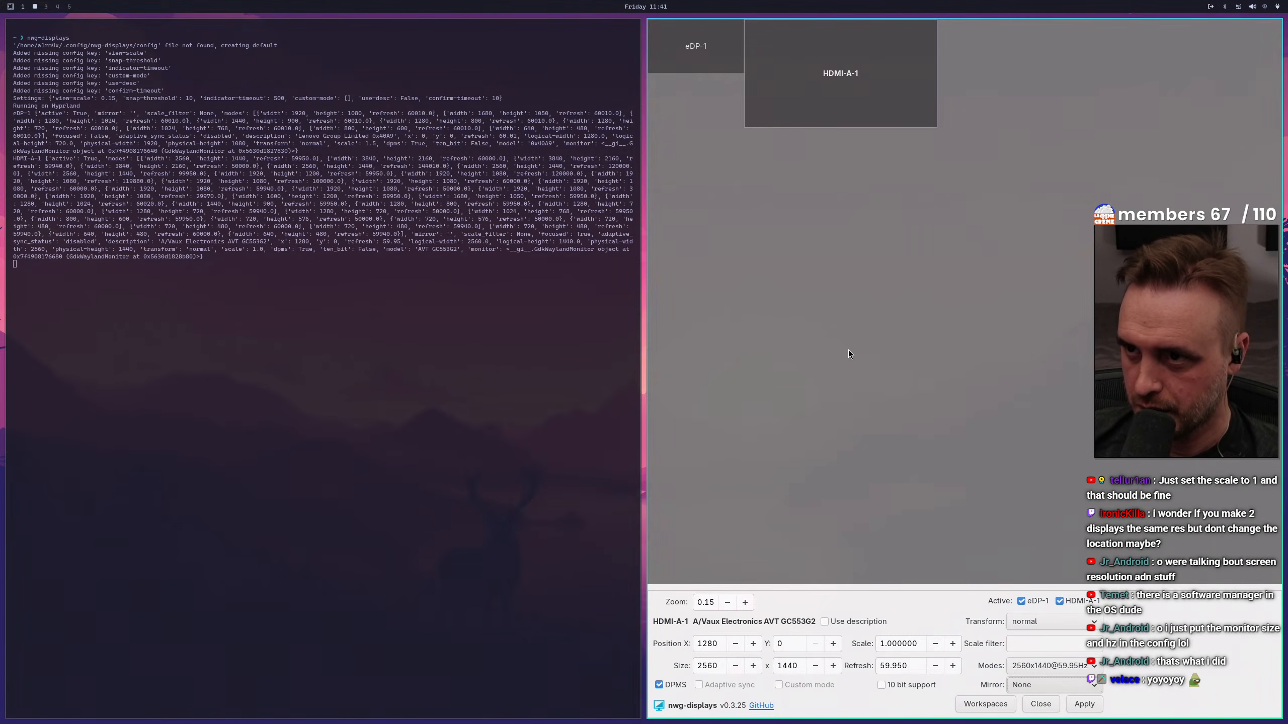
{"action": "left_click", "coordinate": [1040, 688]}
{"action": "left_click", "coordinate": [1040, 701]}
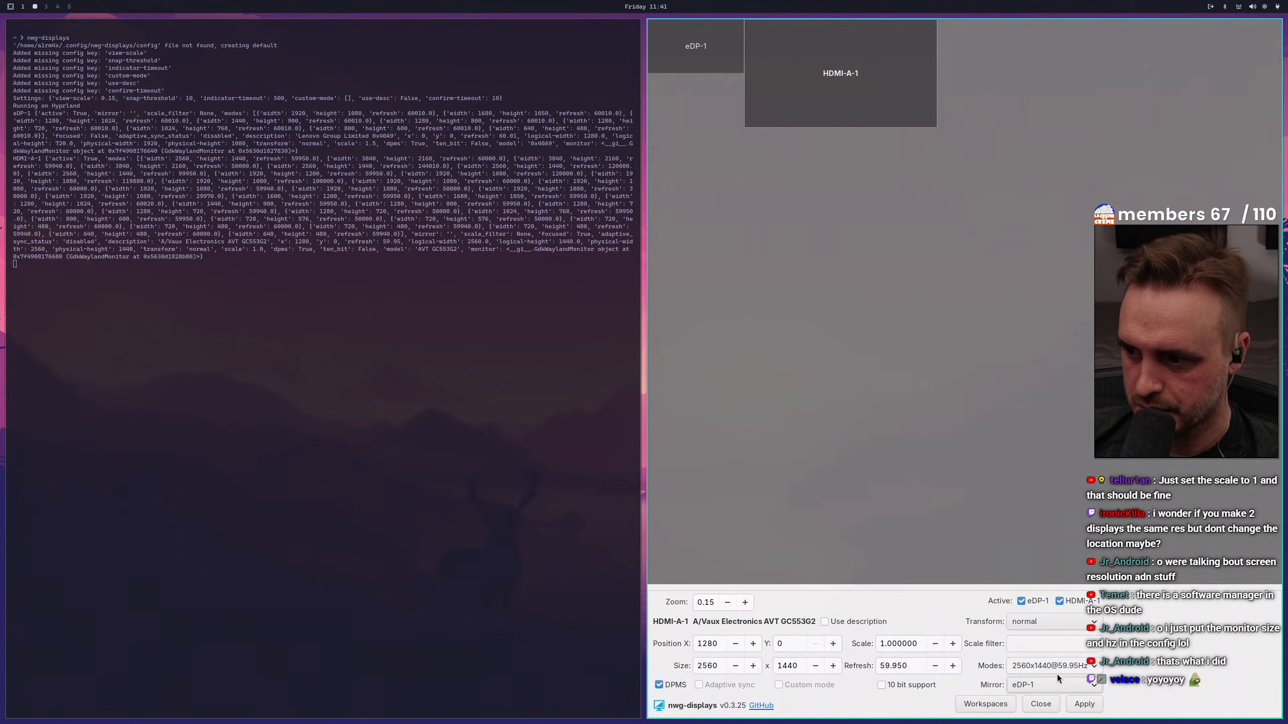
{"action": "left_click", "coordinate": [1084, 704]}
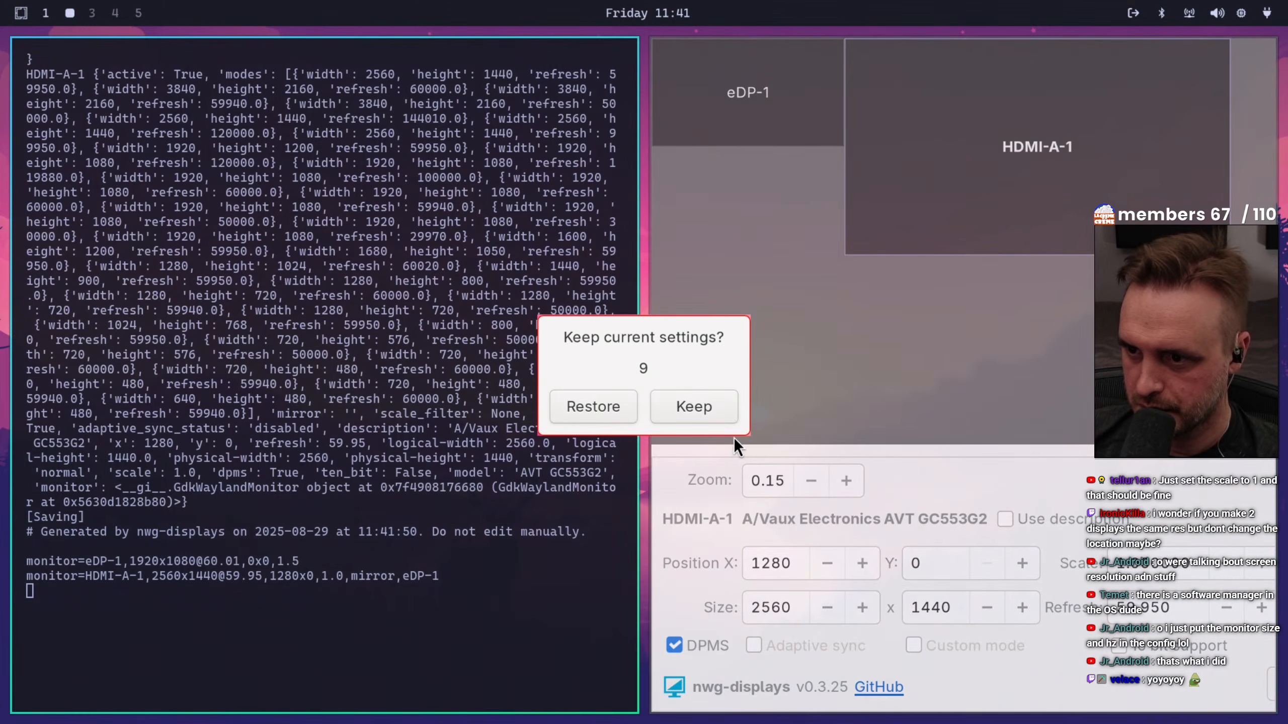
{"action": "left_click", "coordinate": [710, 407]}
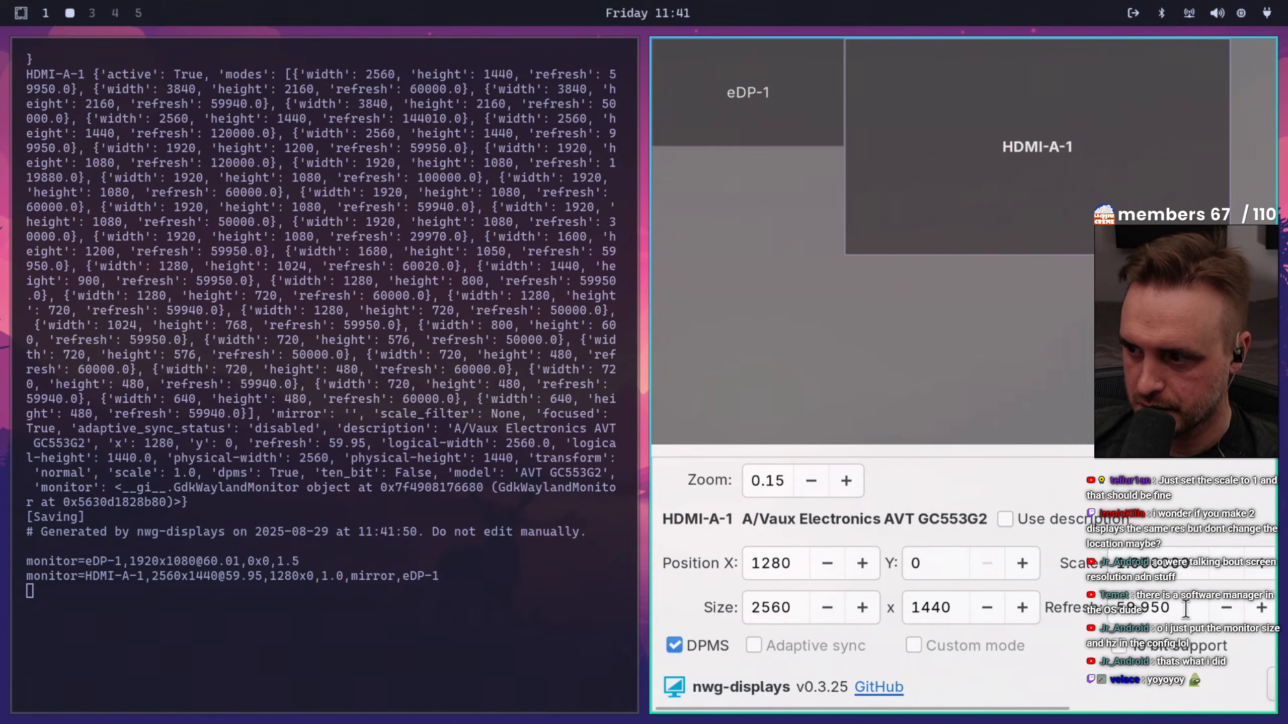
{"action": "left_click", "coordinate": [1185, 608]}
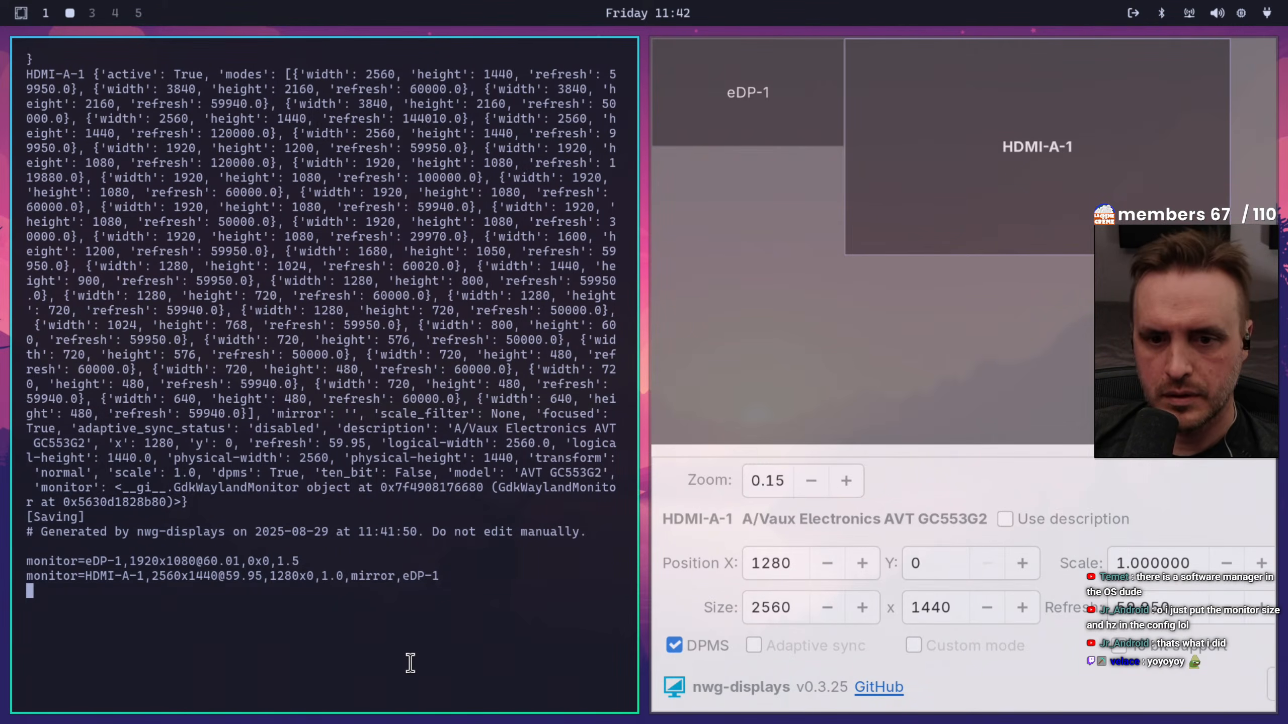
Close nwg-displays with its terminal, and close the editor holding monitors.conf on workspace 1
{"action": "key", "text": "super+w"}
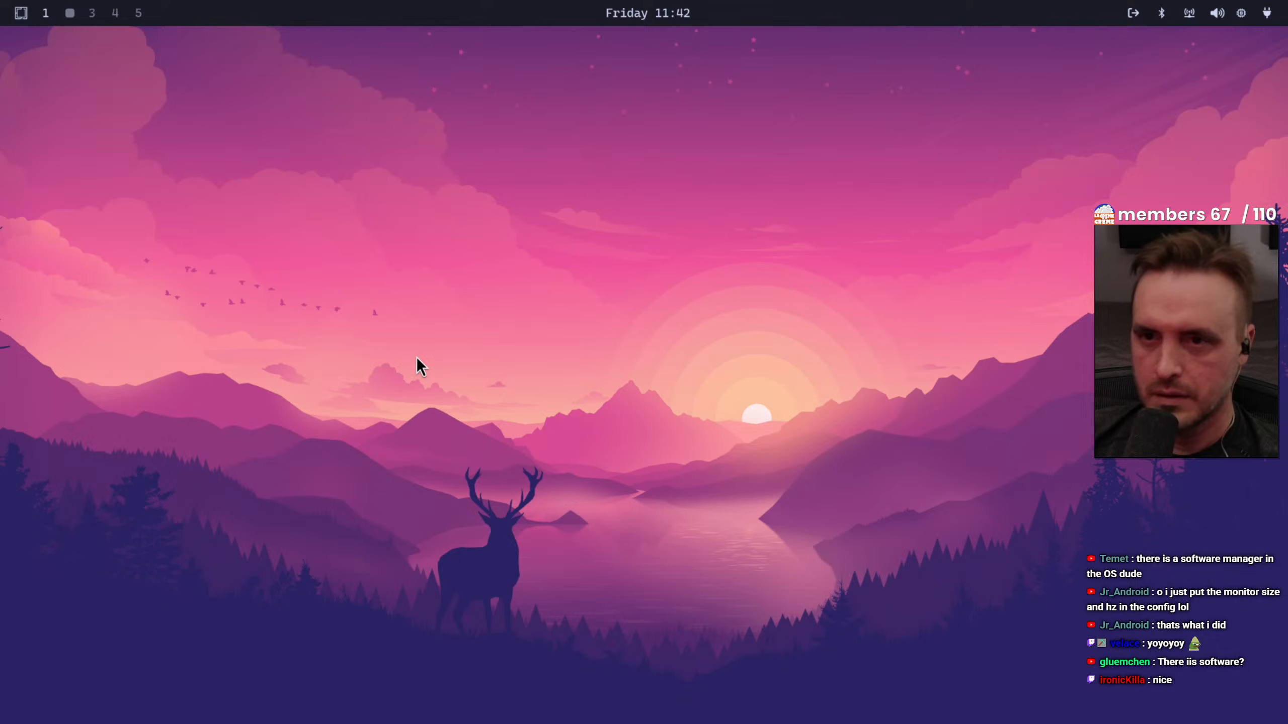
{"action": "key", "text": "super+1"}
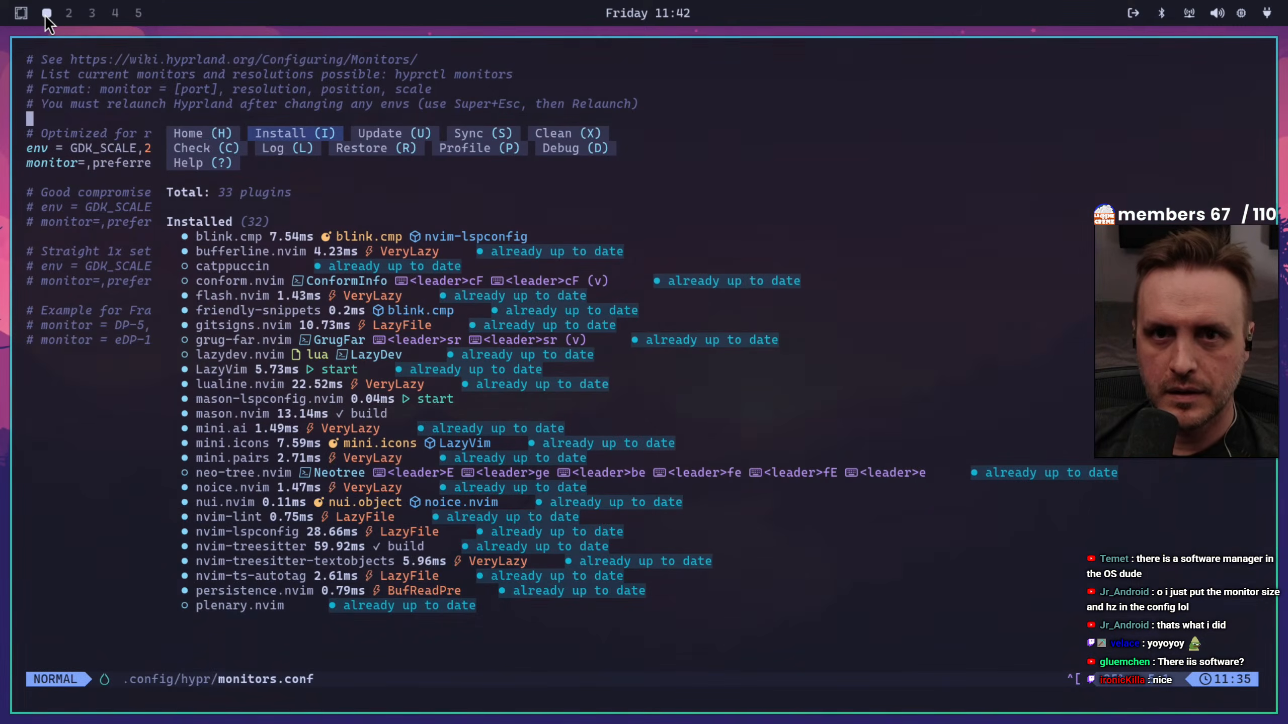
{"action": "key", "text": "q"}
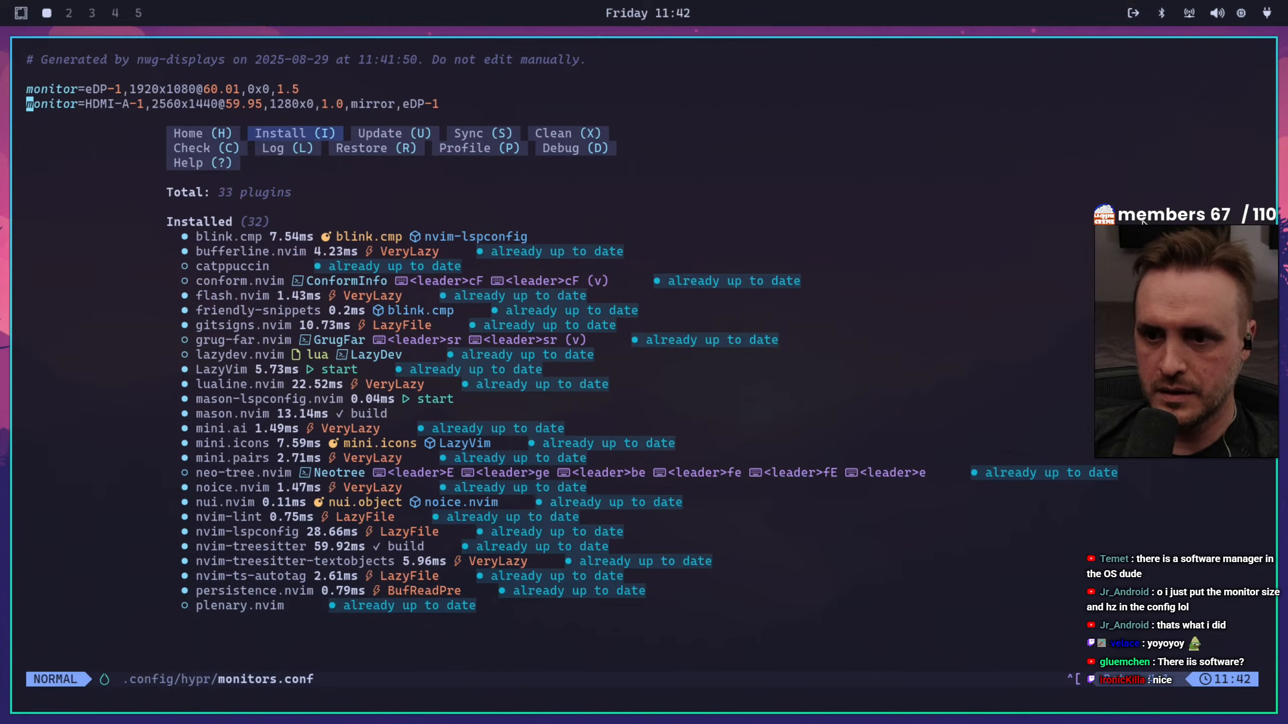
{"action": "key", "text": "super+space"}
{"action": "key", "text": "Escape"}
{"action": "key", "text": "q"}
{"action": "key", "text": "Escape"}
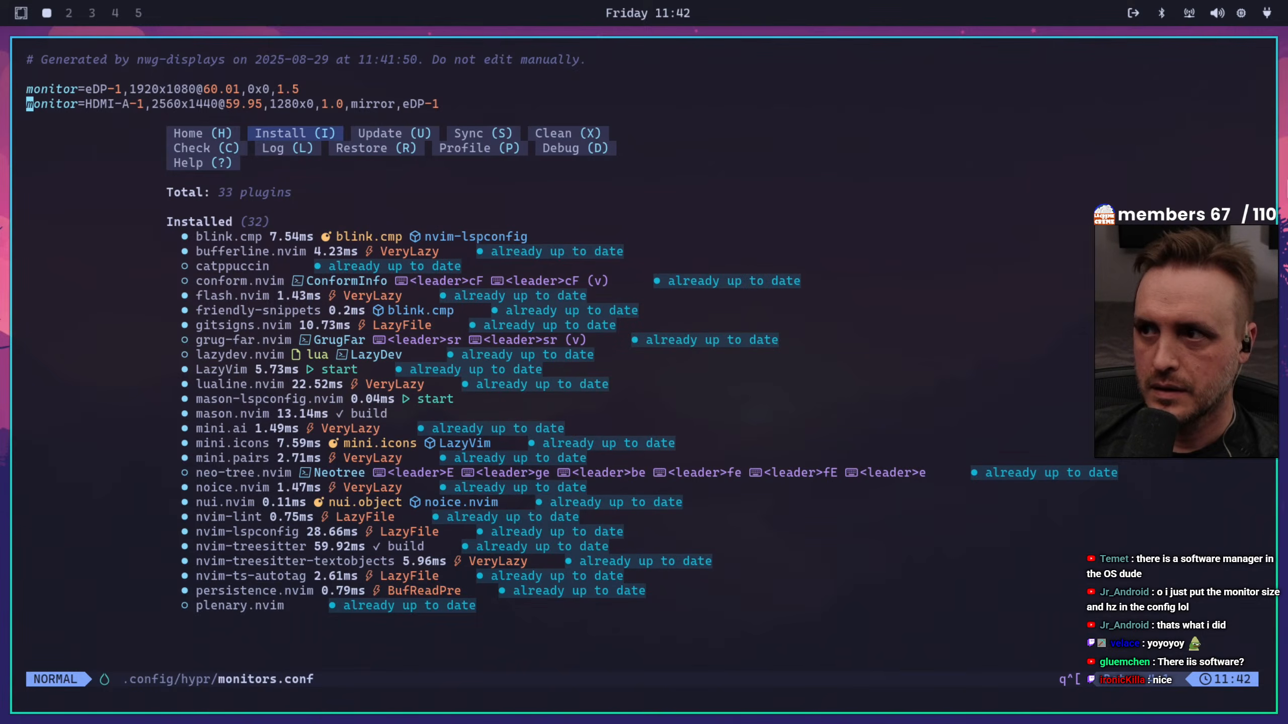
{"action": "left_click", "coordinate": [1045, 107]}
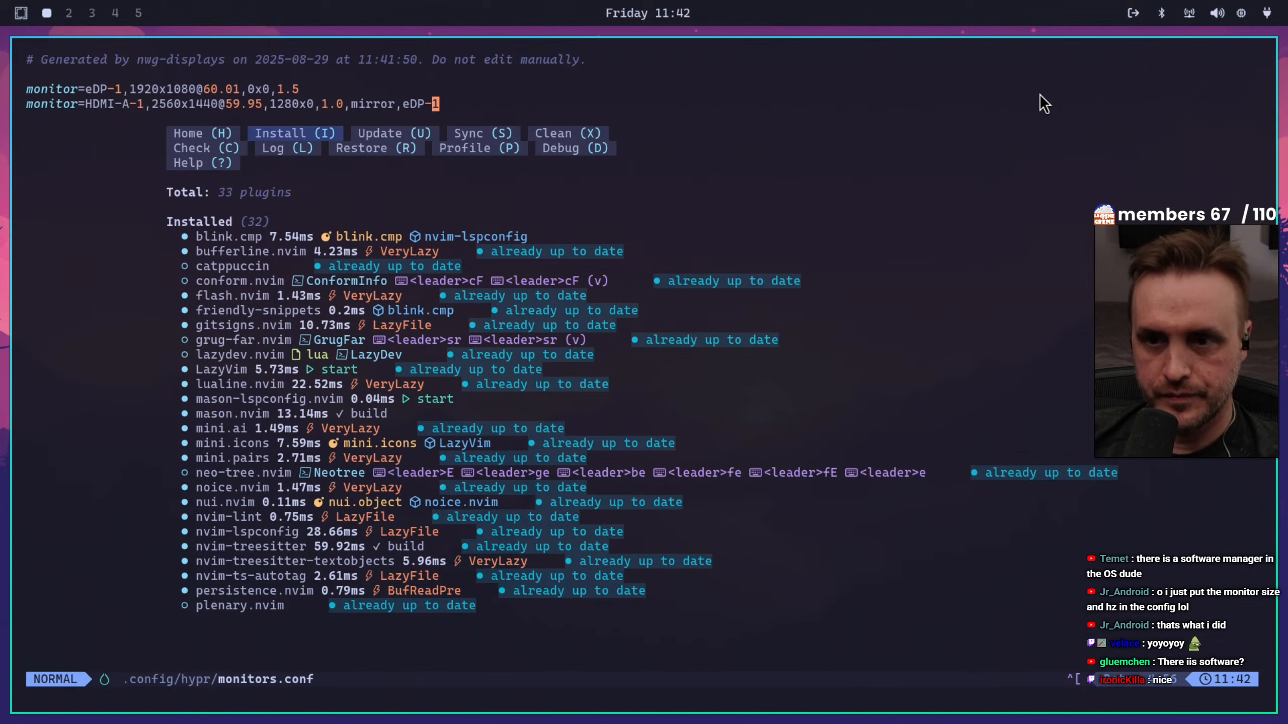
{"action": "key", "text": "super+w"}
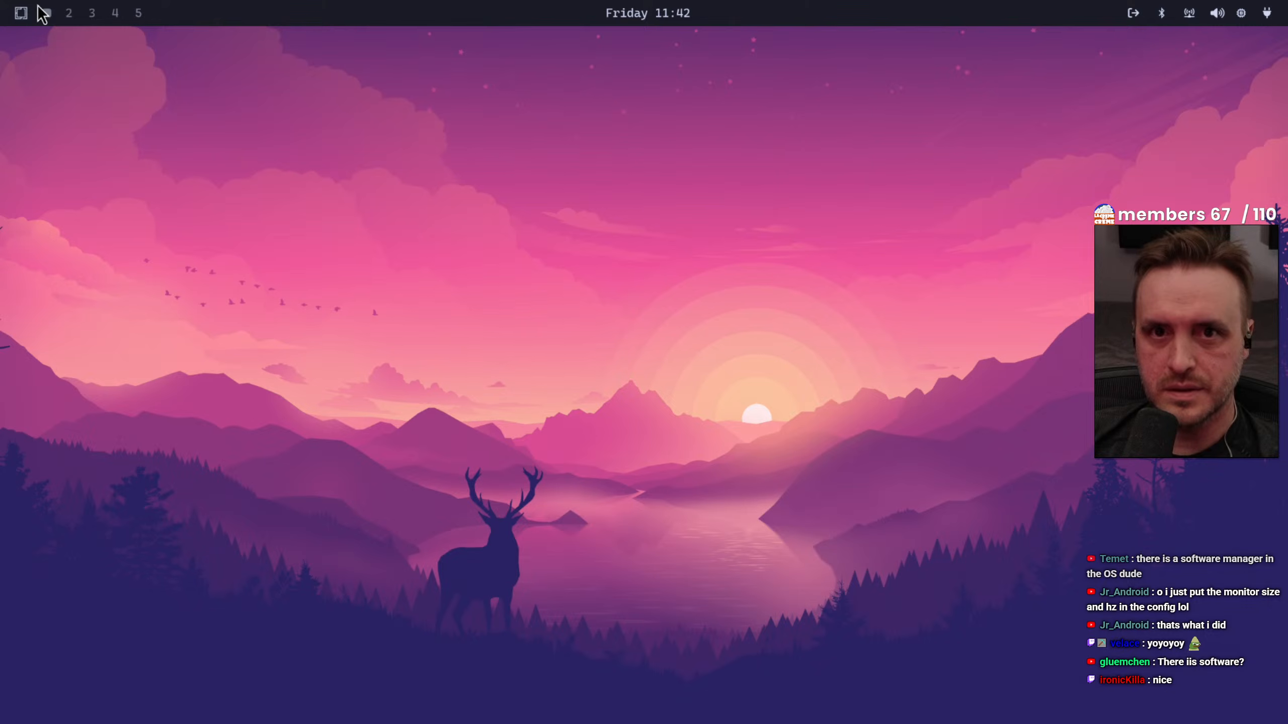
Open Chromium on workspace 1, start a new incognito window, and close the regular window
{"action": "left_click", "coordinate": [138, 13]}
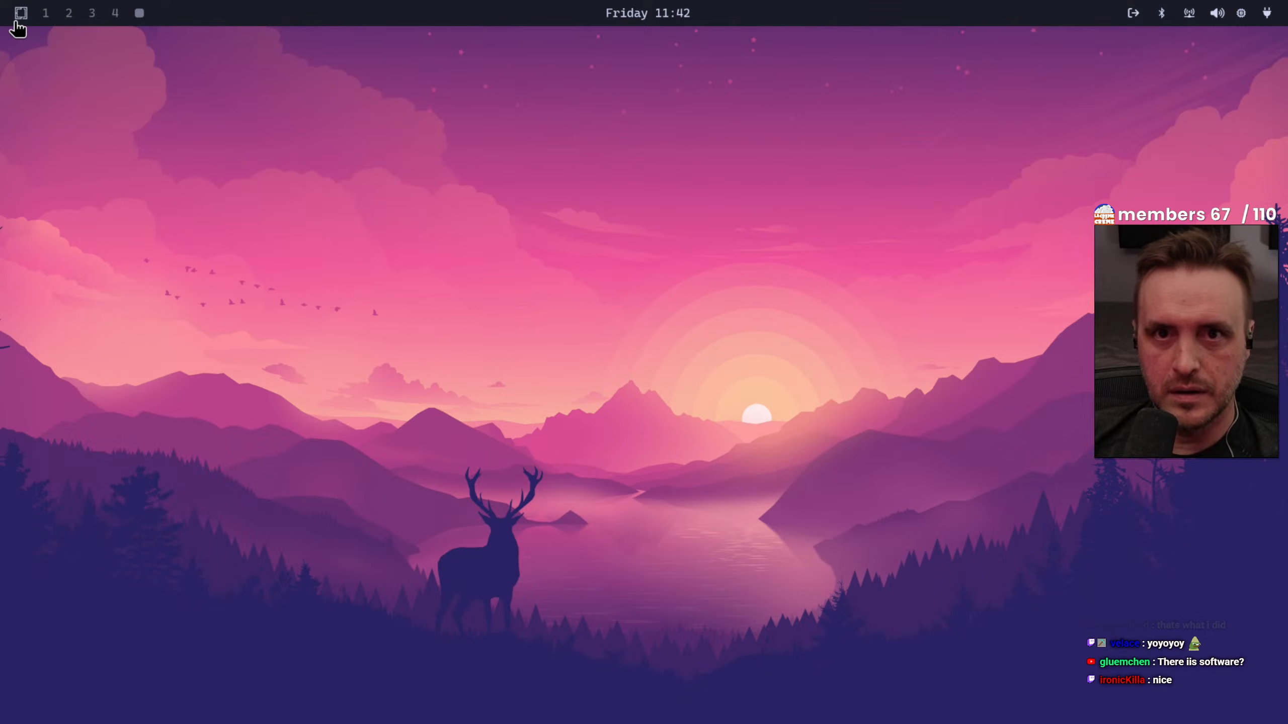
{"action": "left_click", "coordinate": [46, 14]}
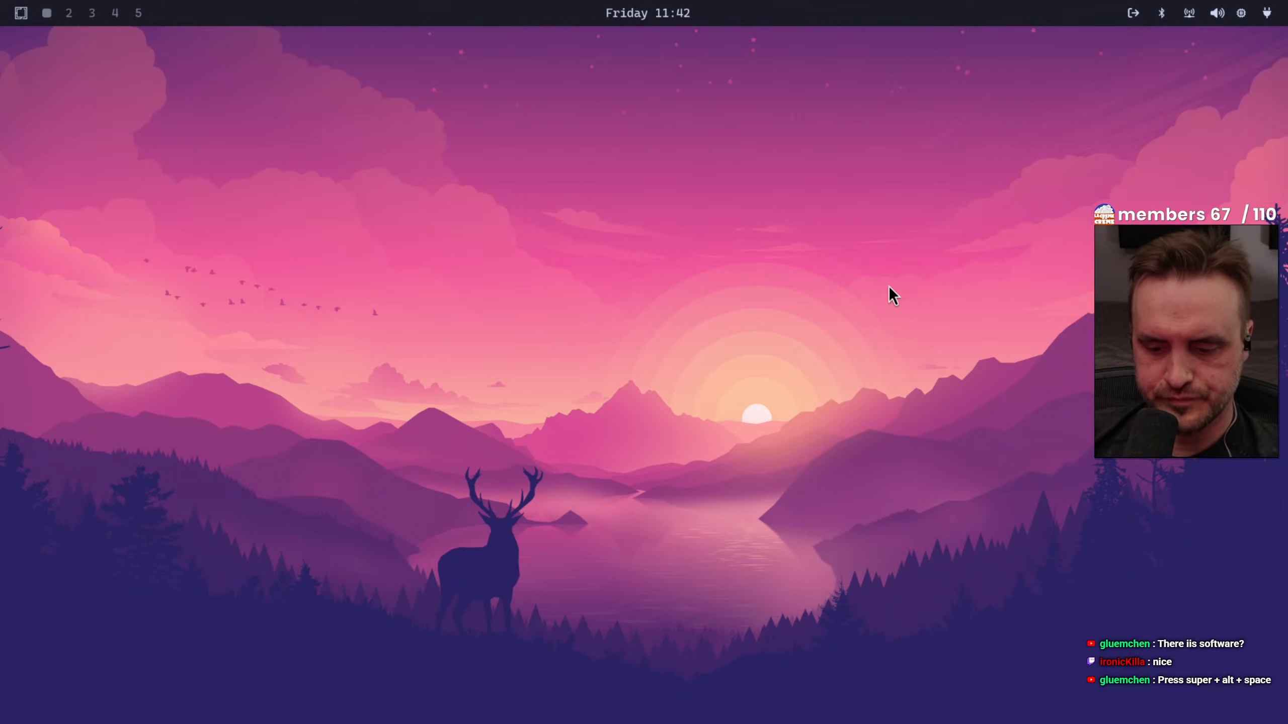
{"action": "key", "text": "super+b"}
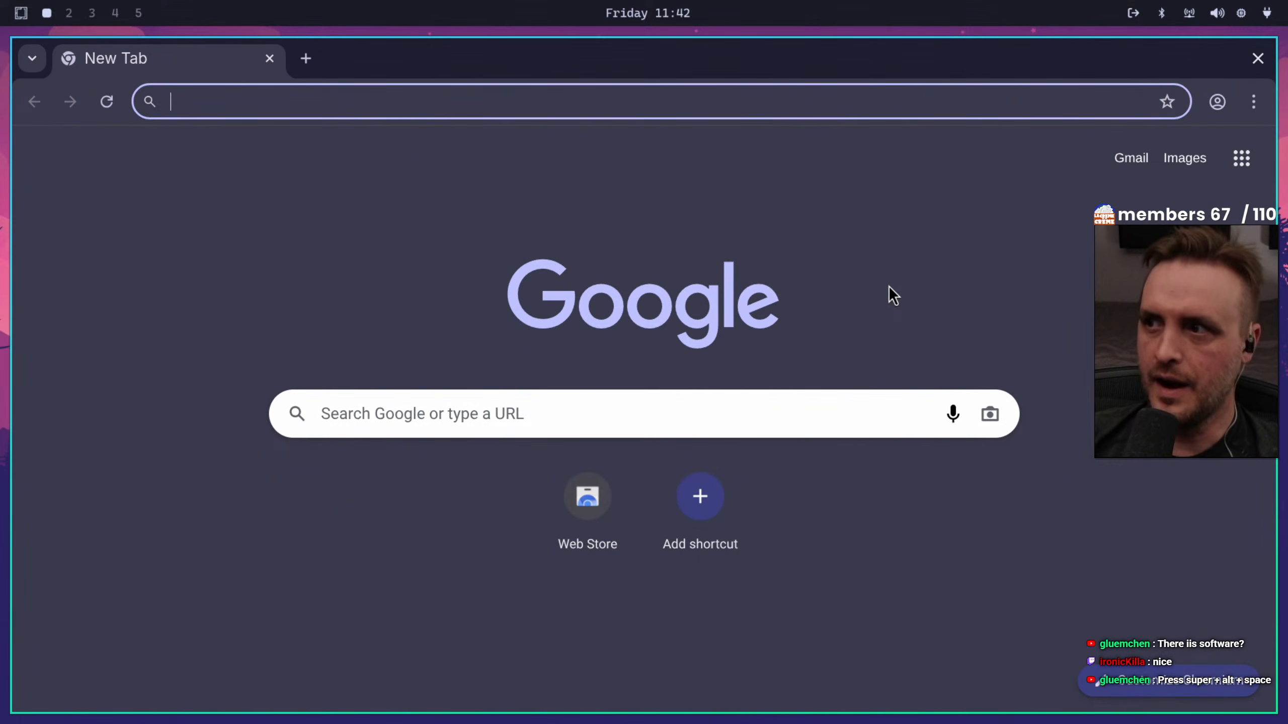
{"action": "left_click", "coordinate": [1253, 101]}
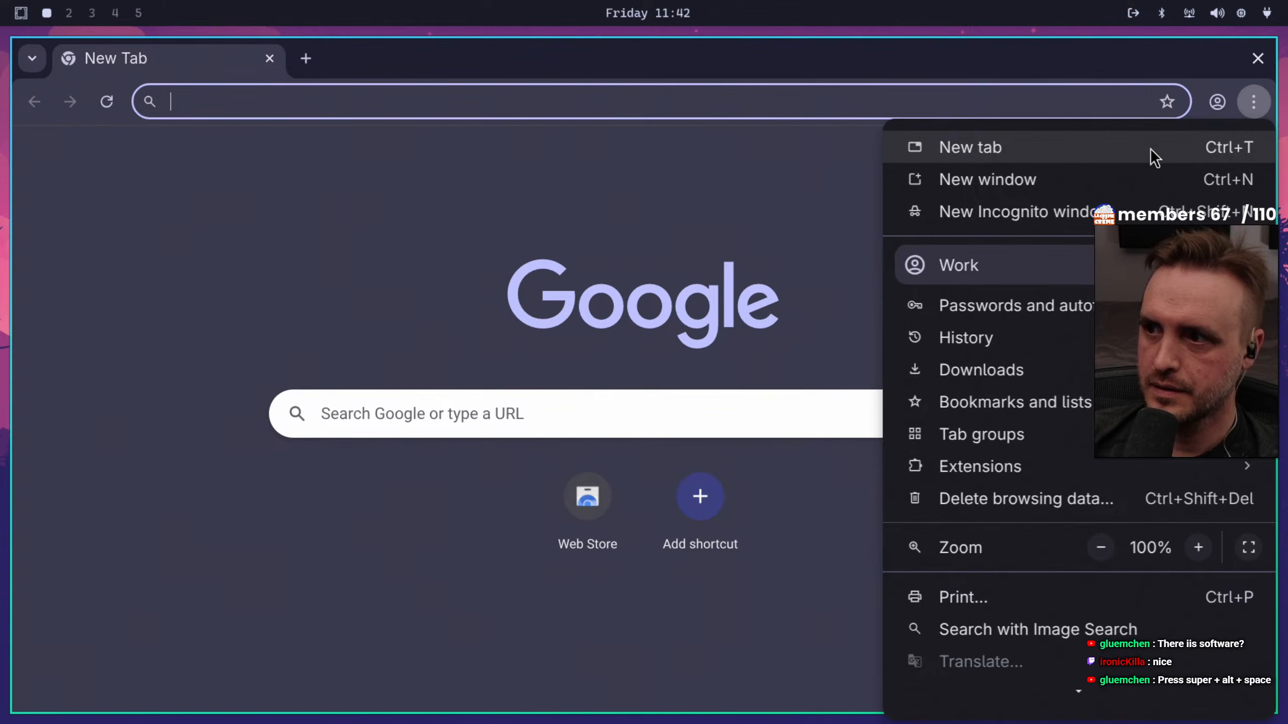
{"action": "left_click", "coordinate": [1136, 212]}
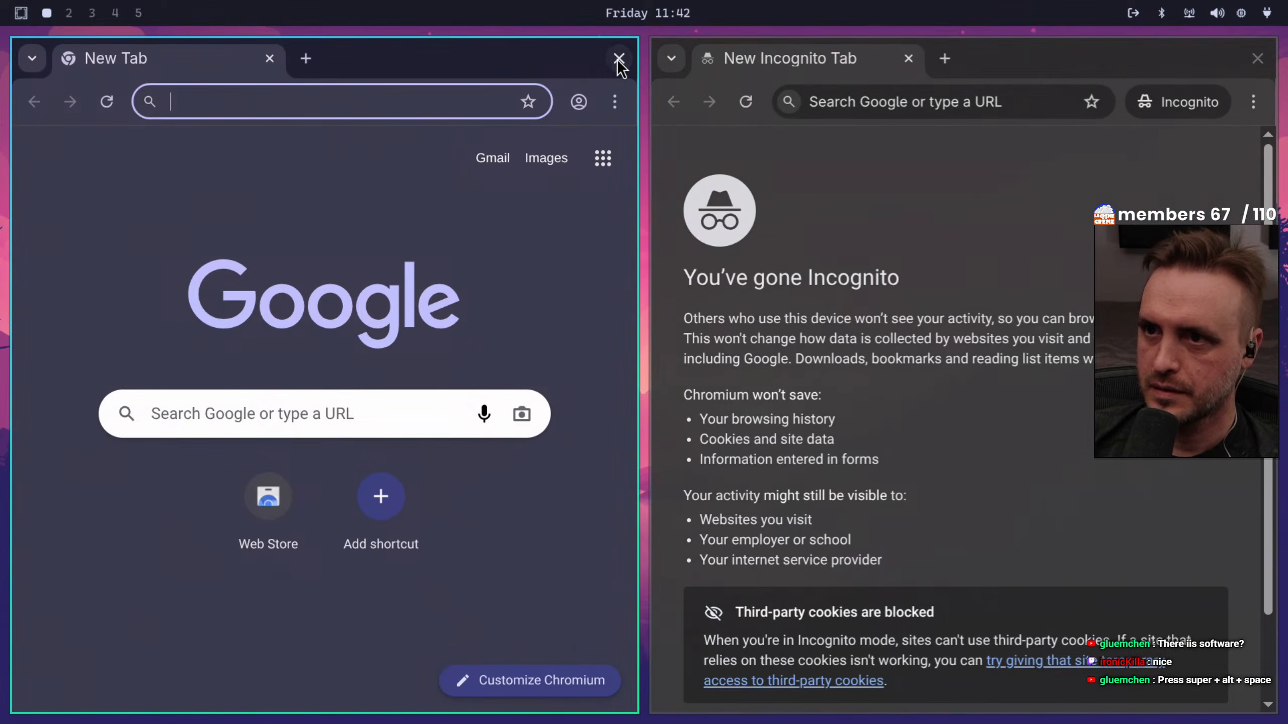
{"action": "left_click", "coordinate": [618, 58]}
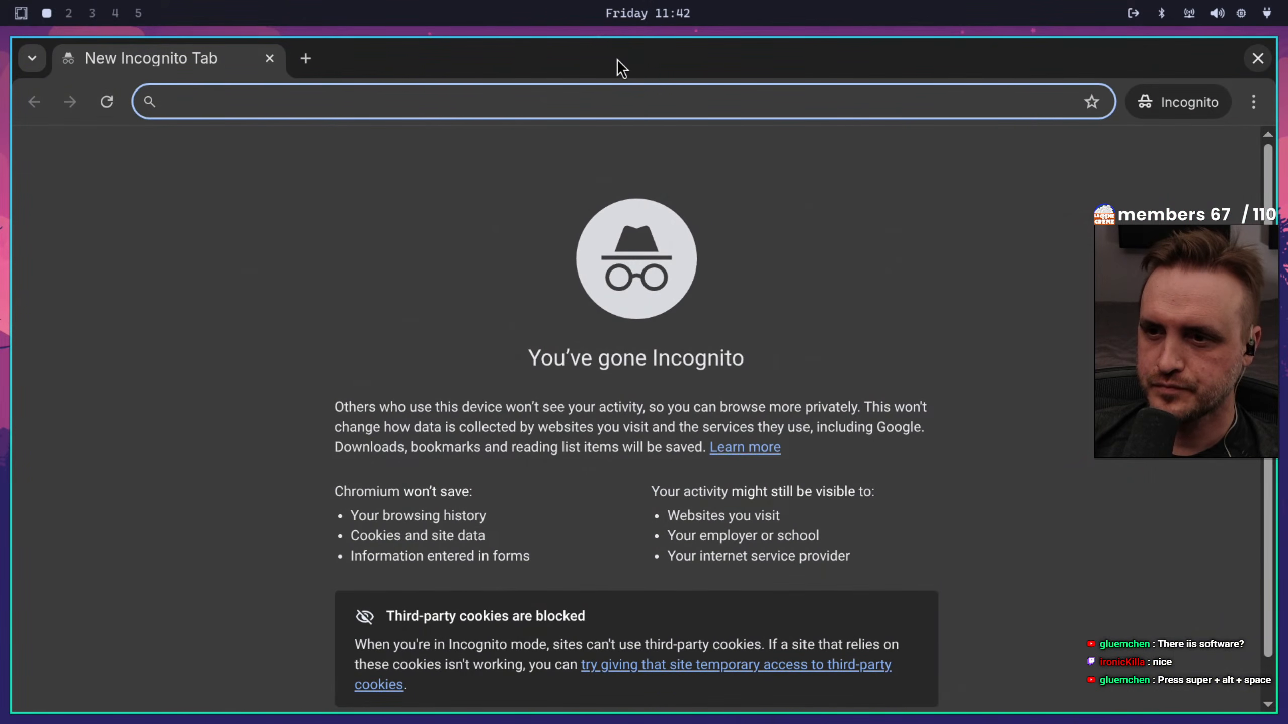
Open a terminal on workspace 2 and show the system information with fastfetch
{"action": "left_click", "coordinate": [67, 13]}
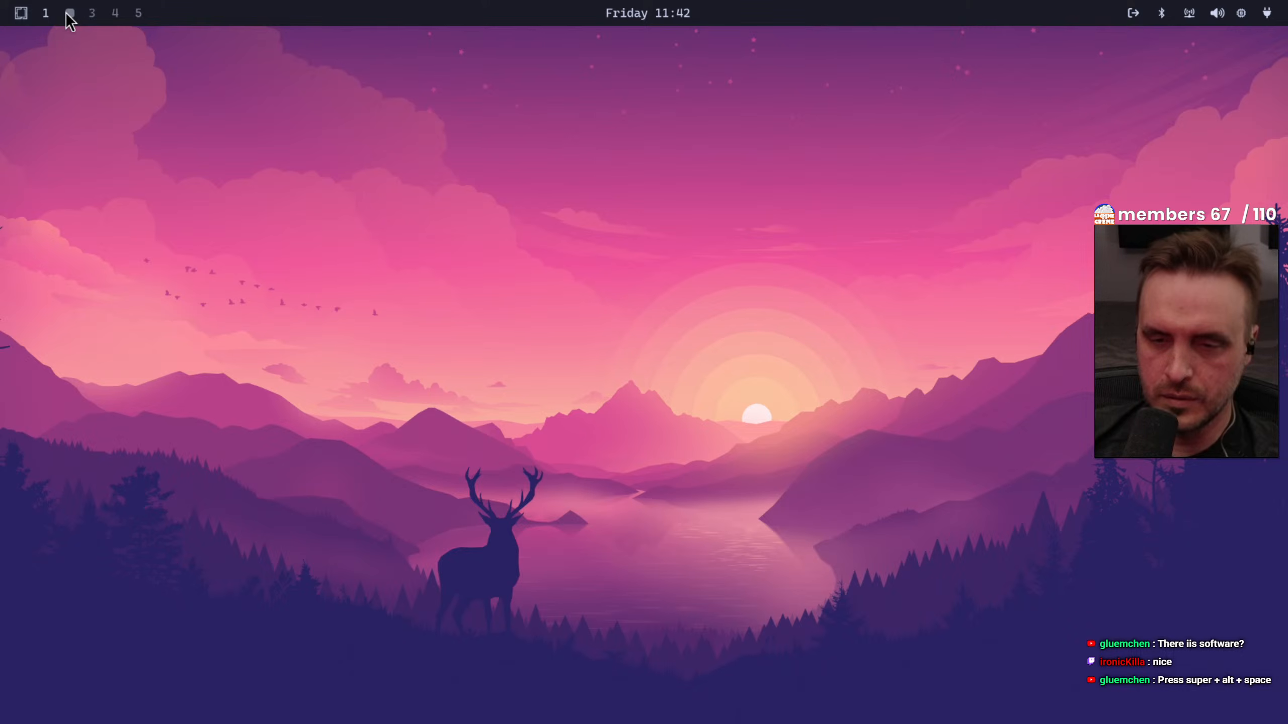
{"action": "key", "text": "super+Return"}
{"action": "type", "text": "fastfetch"}
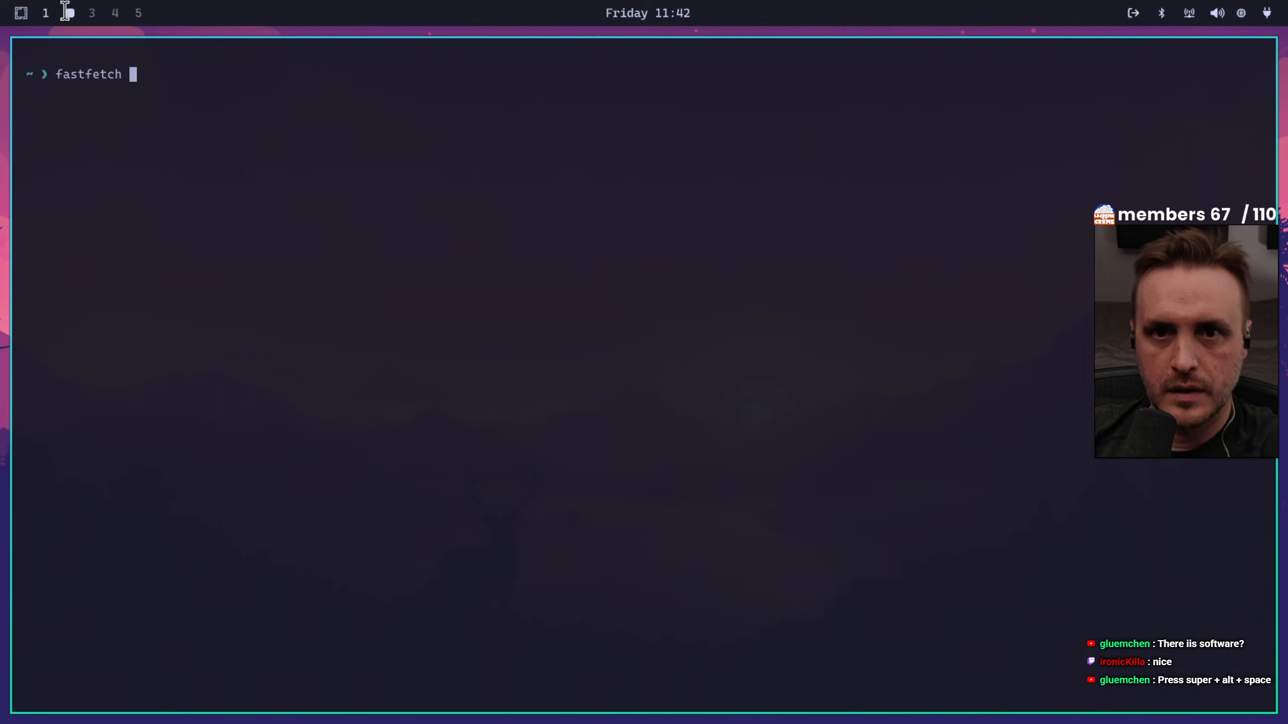
{"action": "key", "text": "Return"}
Check for and install package updates with yay, entering the sudo password when asked
{"action": "type", "text": "yay"}
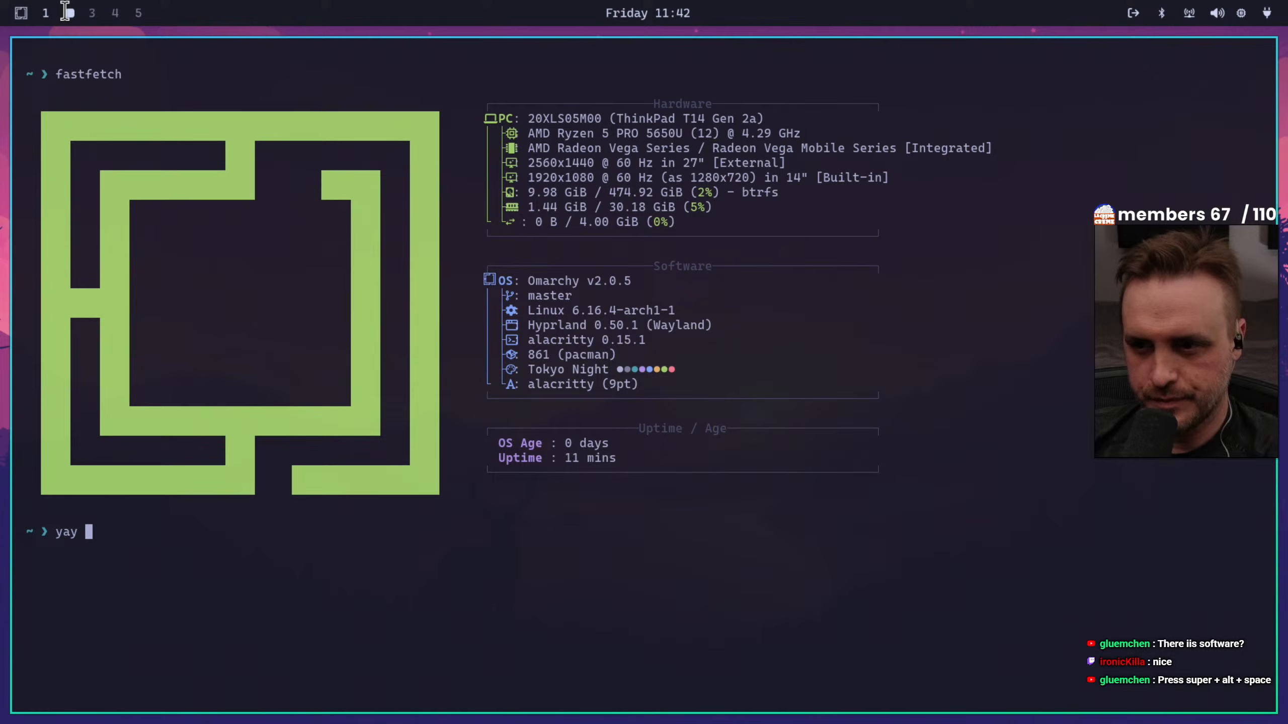
{"action": "key", "text": "Return"}
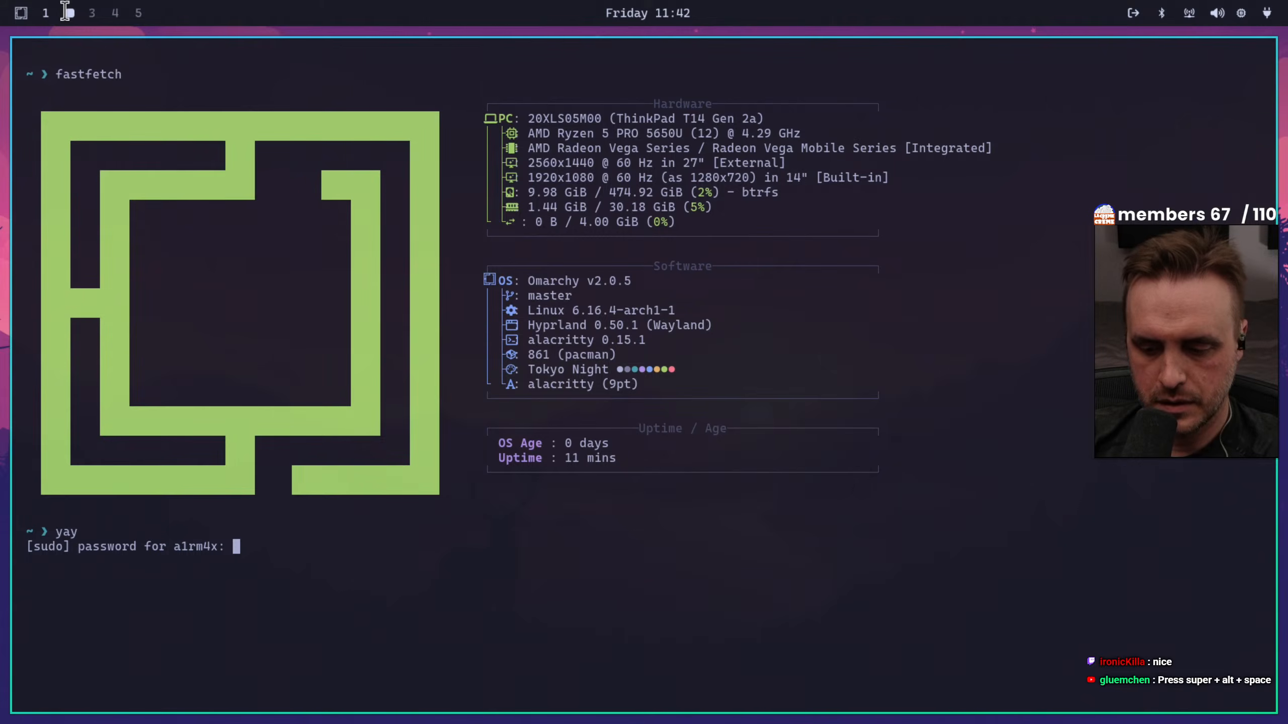
{"action": "key", "text": "Return"}
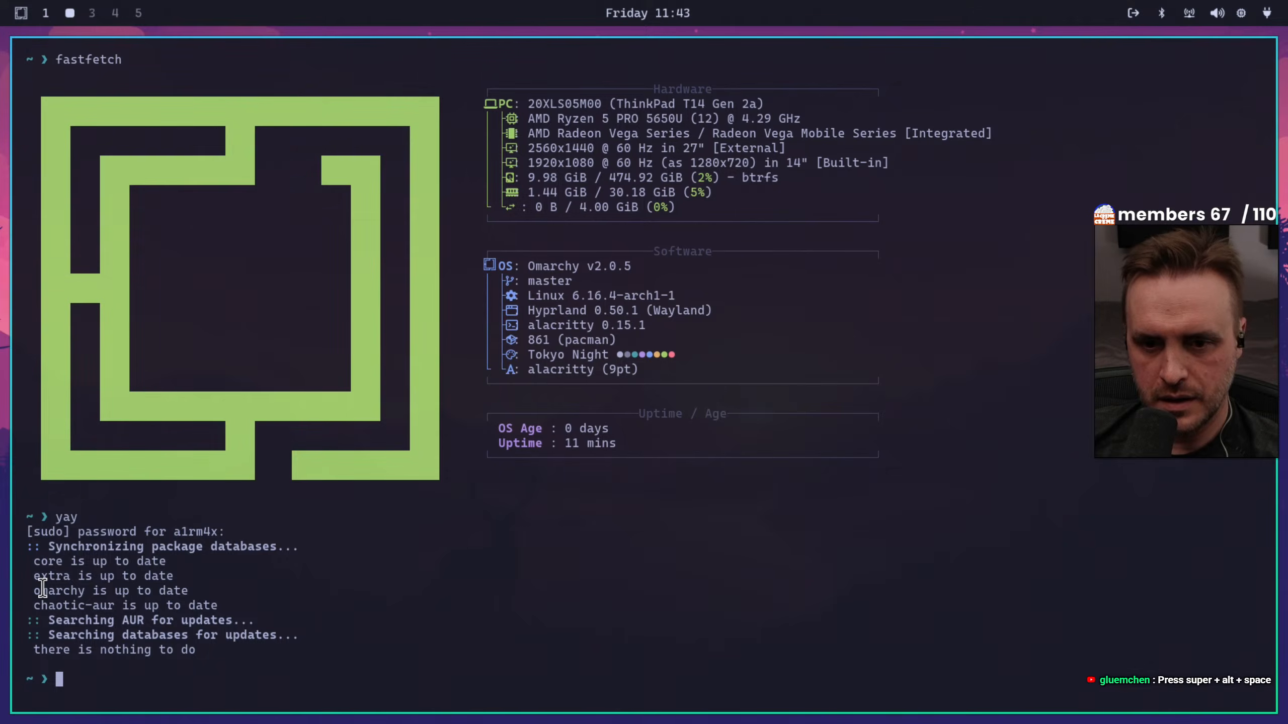
{"action": "left_click_drag", "start_coordinate": [34, 591], "coordinate": [86, 591]}
{"action": "left_click", "coordinate": [372, 587]}
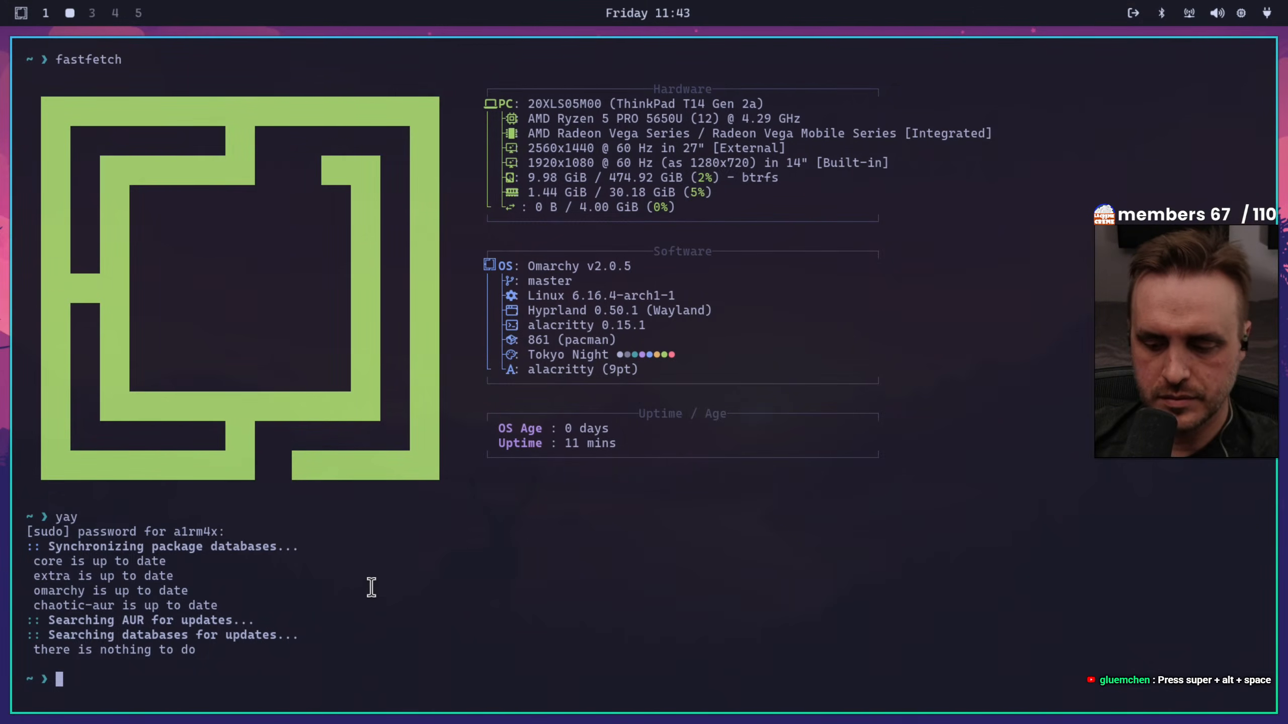
Clear the terminal and list all files of the home directory in long format, including hidden ones
{"action": "key", "text": "ctrl+l"}
{"action": "type", "text": "ls -la"}
{"action": "key", "text": "Return"}
Change to the /etc/pacman.d/ directory and list all of its contents with ls -la
{"action": "type", "text": "cd "}
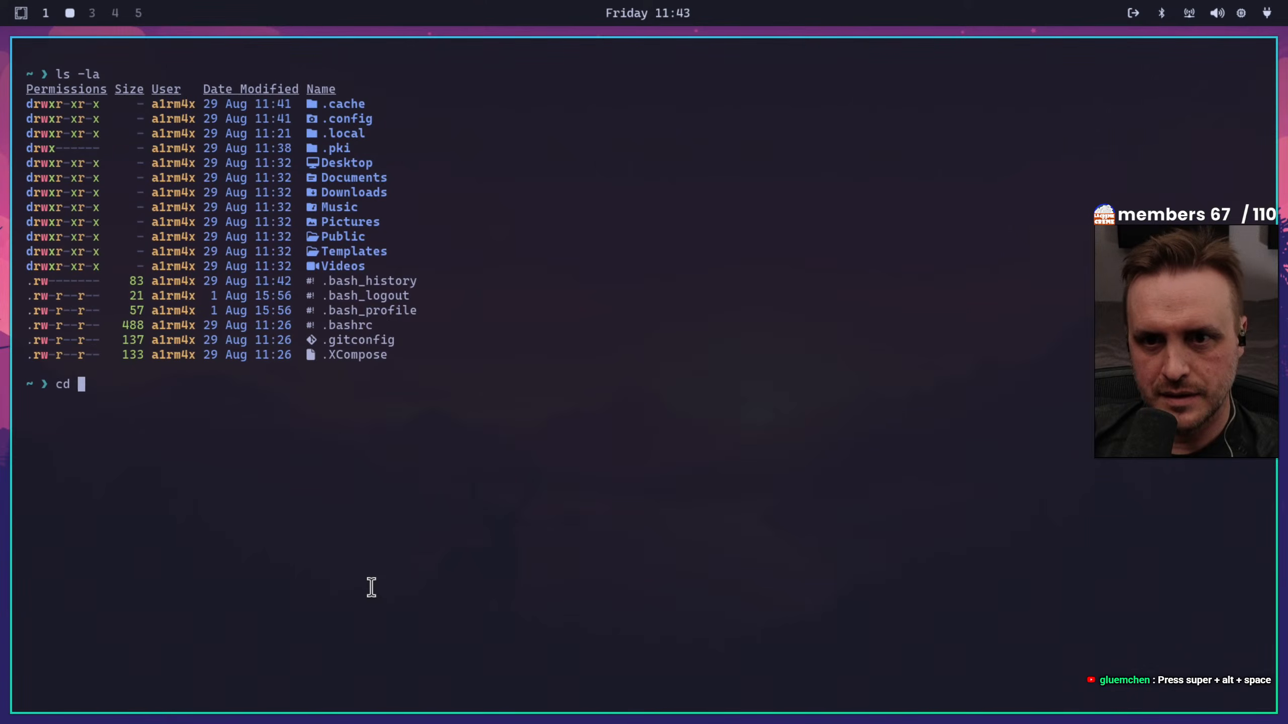
{"action": "type", "text": "/etc/ap"}
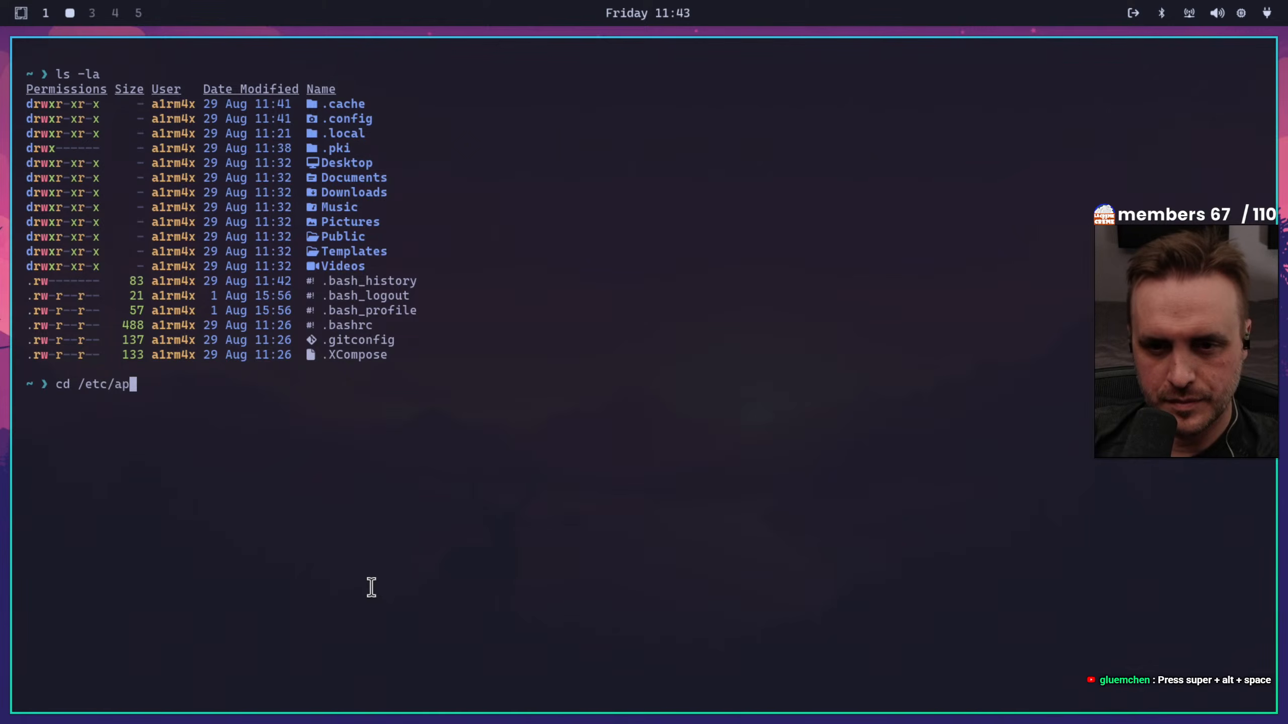
{"action": "key", "text": "BackSpace"}
{"action": "key", "text": "BackSpace"}
{"action": "type", "text": "pa"}
{"action": "key", "text": "Tab"}
{"action": "key", "text": "Tab"}
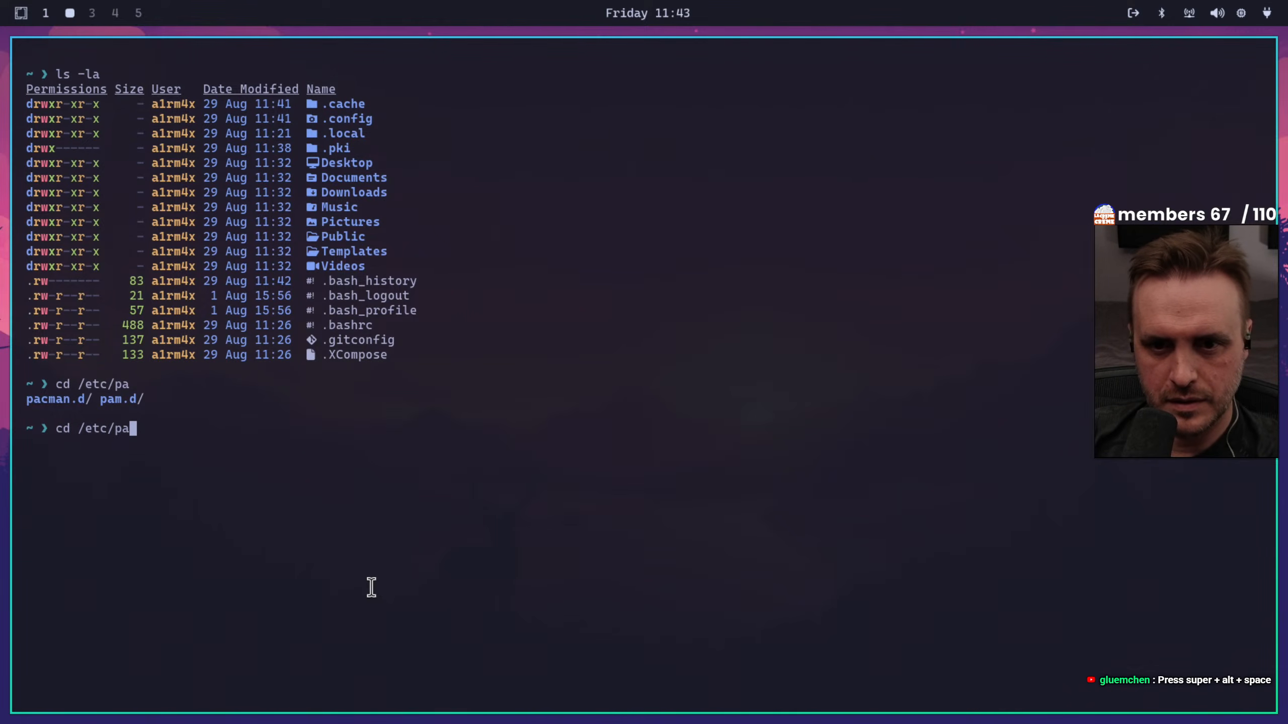
{"action": "type", "text": "c"}
{"action": "key", "text": "Tab"}
{"action": "key", "text": "Return"}
{"action": "type", "text": "ls -la"}
{"action": "key", "text": "Return"}
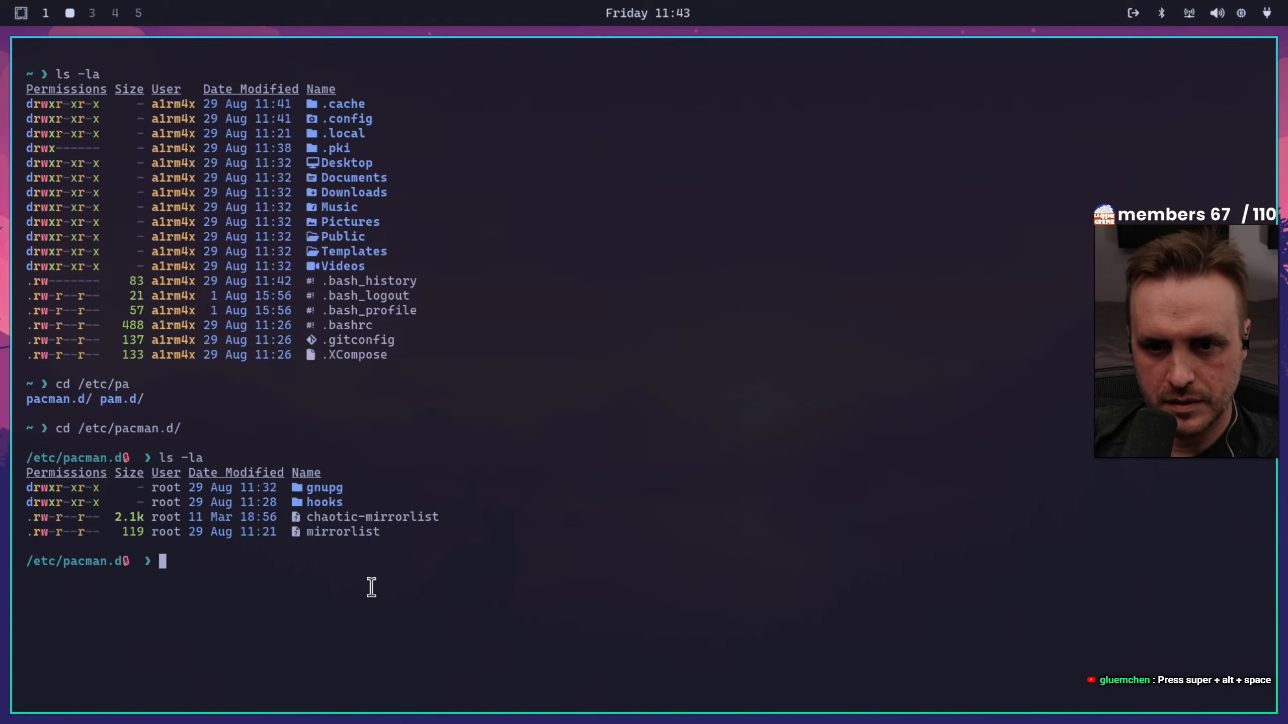
Print the contents of the mirrorlist file in the terminal with cat
{"action": "type", "text": "cat mi"}
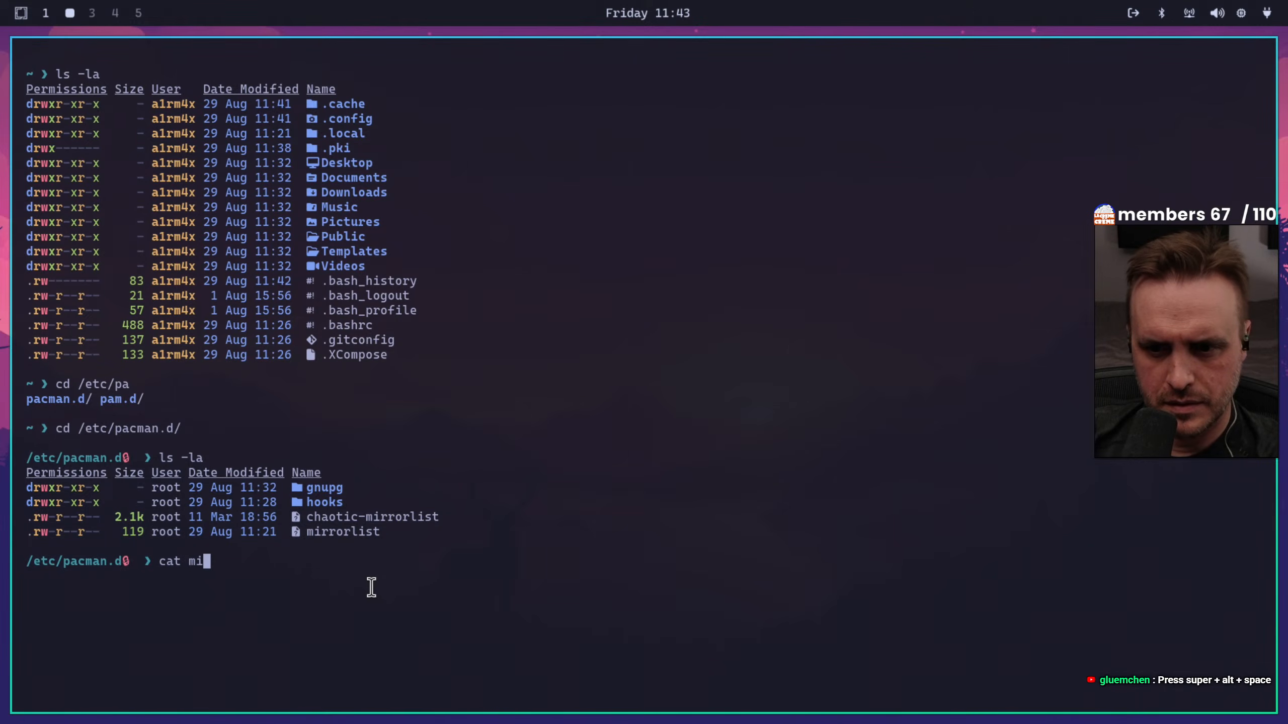
{"action": "key", "text": "Tab"}
{"action": "key", "text": "Return"}
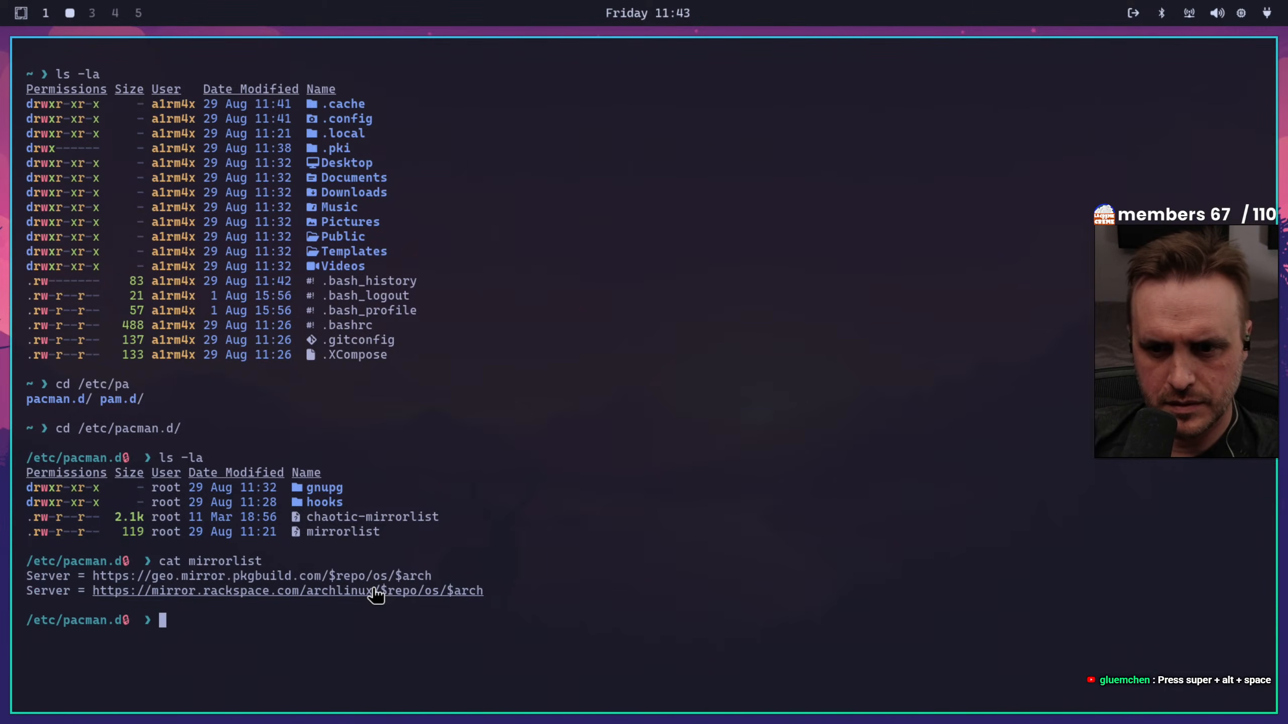
Go up to the /etc directory and print the contents of pacman.conf with cat
{"action": "type", "text": "cd .."}
{"action": "key", "text": "Return"}
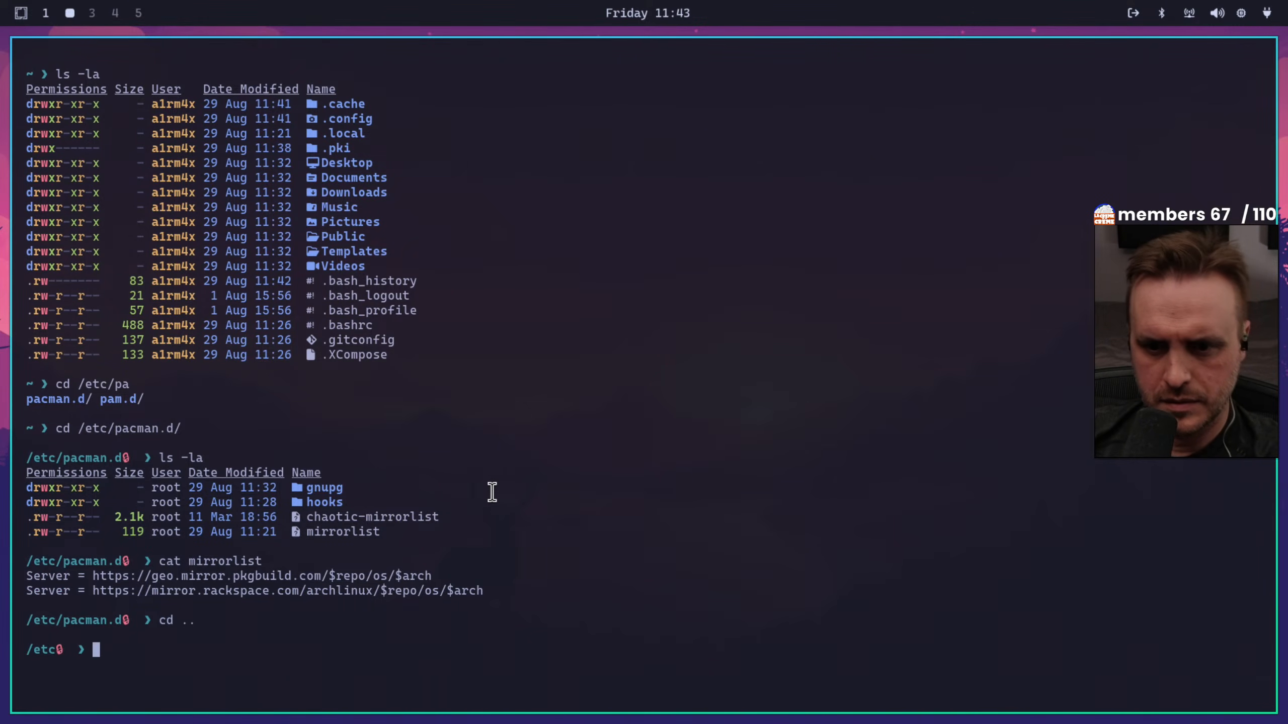
{"action": "type", "text": "cat pacma"}
{"action": "key", "text": "Tab"}
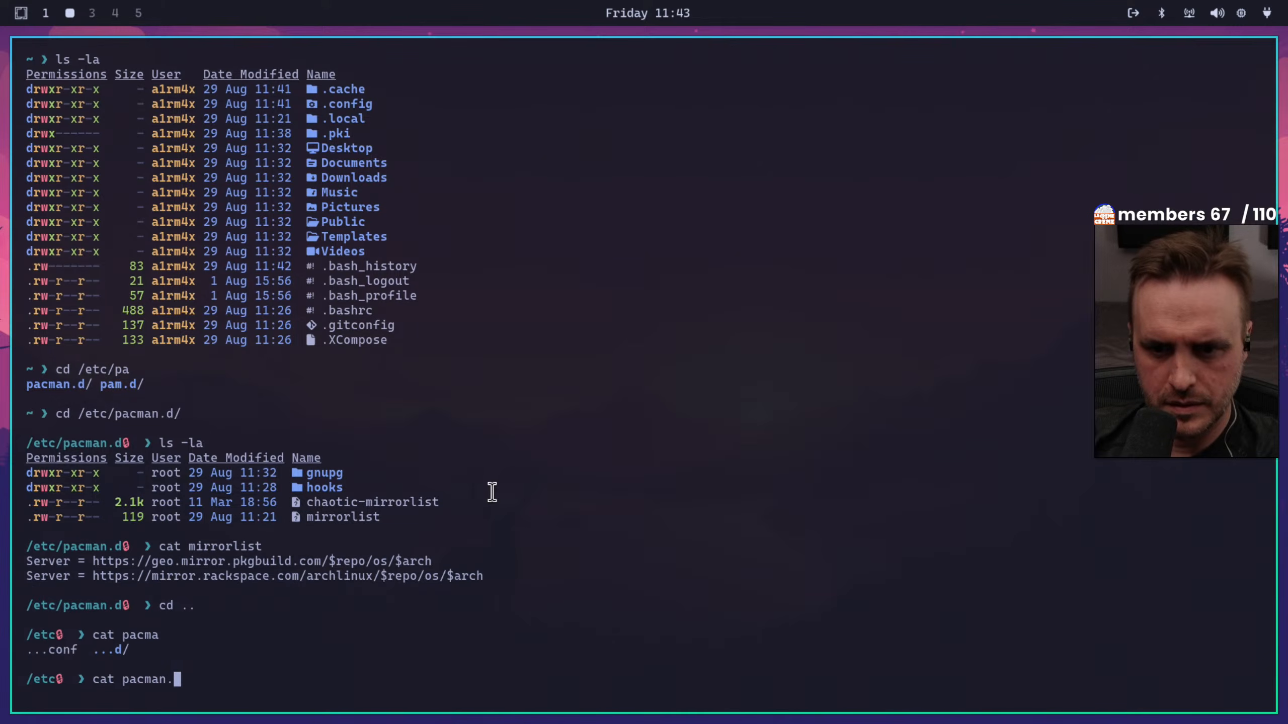
{"action": "type", "text": "c"}
{"action": "key", "text": "Tab"}
{"action": "key", "text": "Return"}
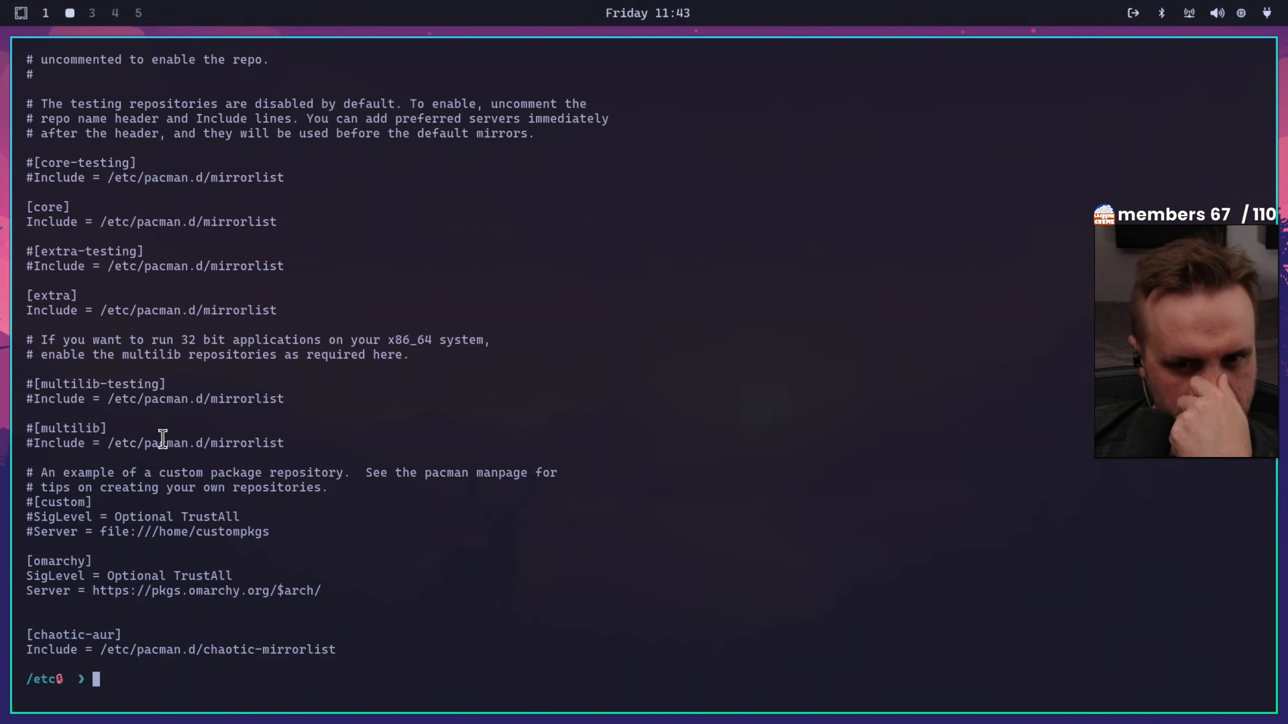
Examine the general and miscellaneous options in the pacman.conf output, back to the beginning of the file
{"action": "scroll", "coordinate": [154, 435], "scroll_direction": "up", "scroll_amount": 2}
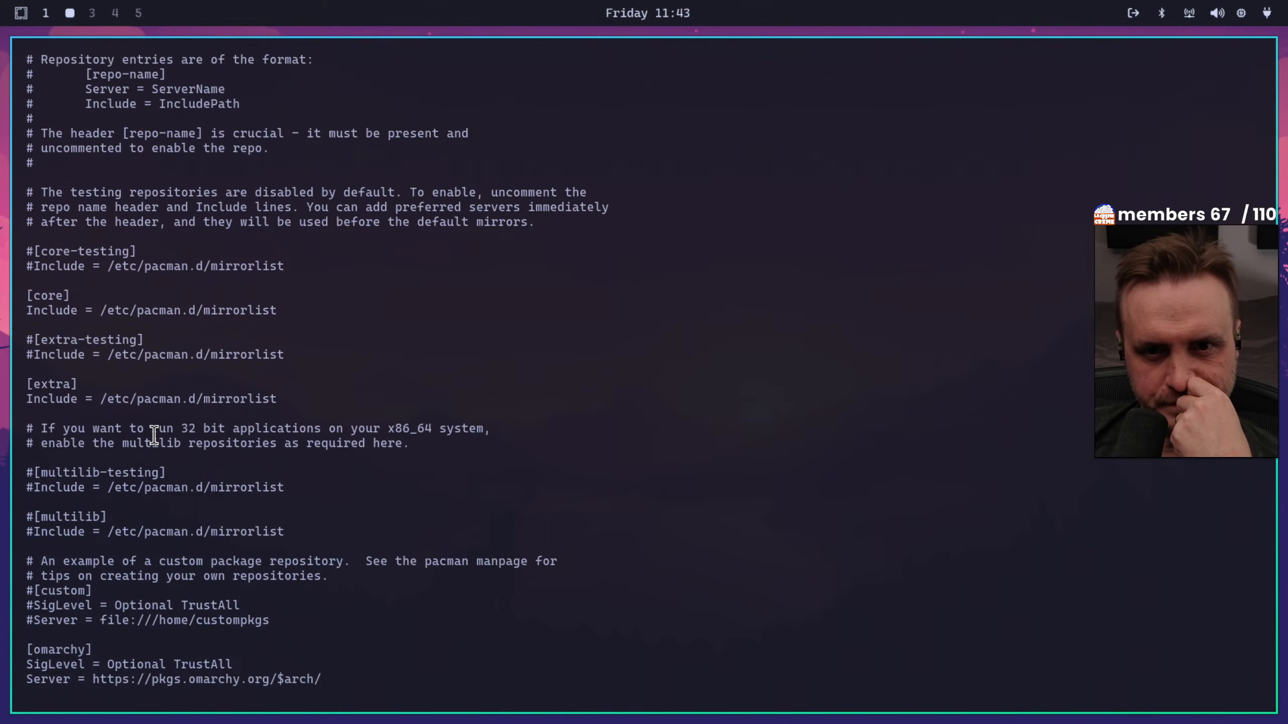
{"action": "scroll", "coordinate": [154, 435], "scroll_direction": "up", "scroll_amount": 11}
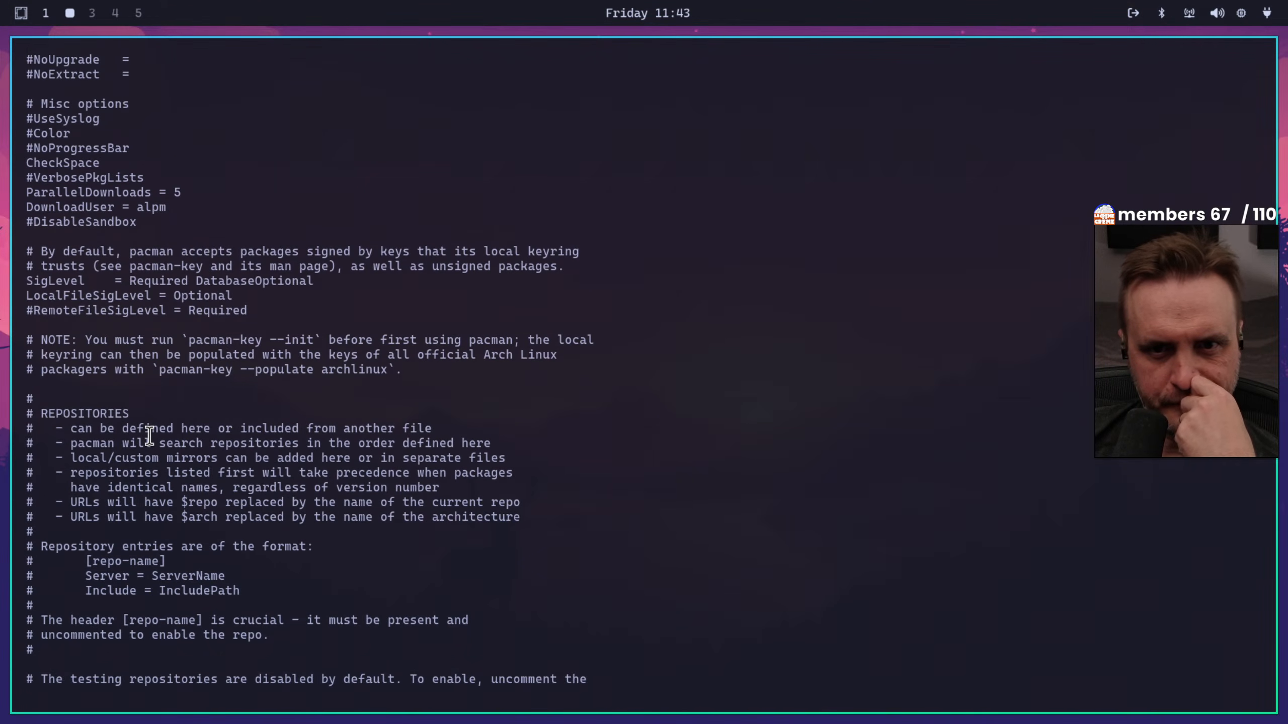
{"action": "scroll", "coordinate": [149, 435], "scroll_direction": "up", "scroll_amount": 2}
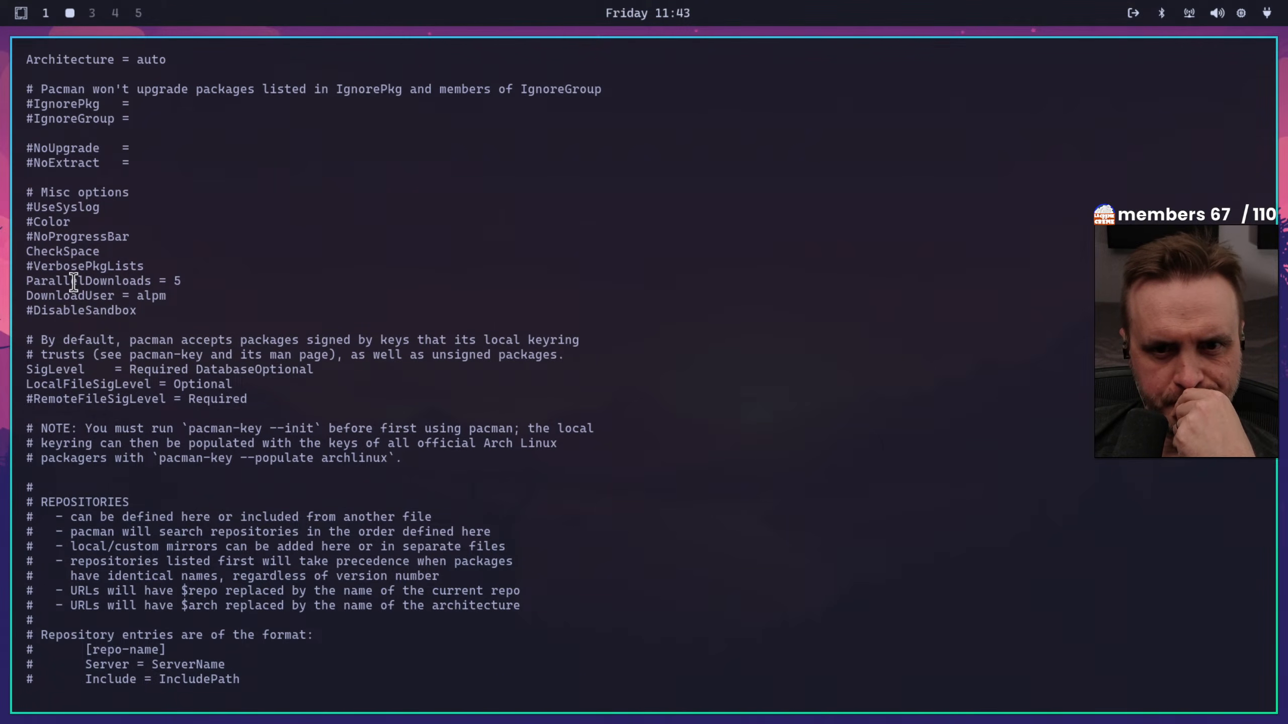
{"action": "scroll", "coordinate": [98, 289], "scroll_direction": "up", "scroll_amount": 2}
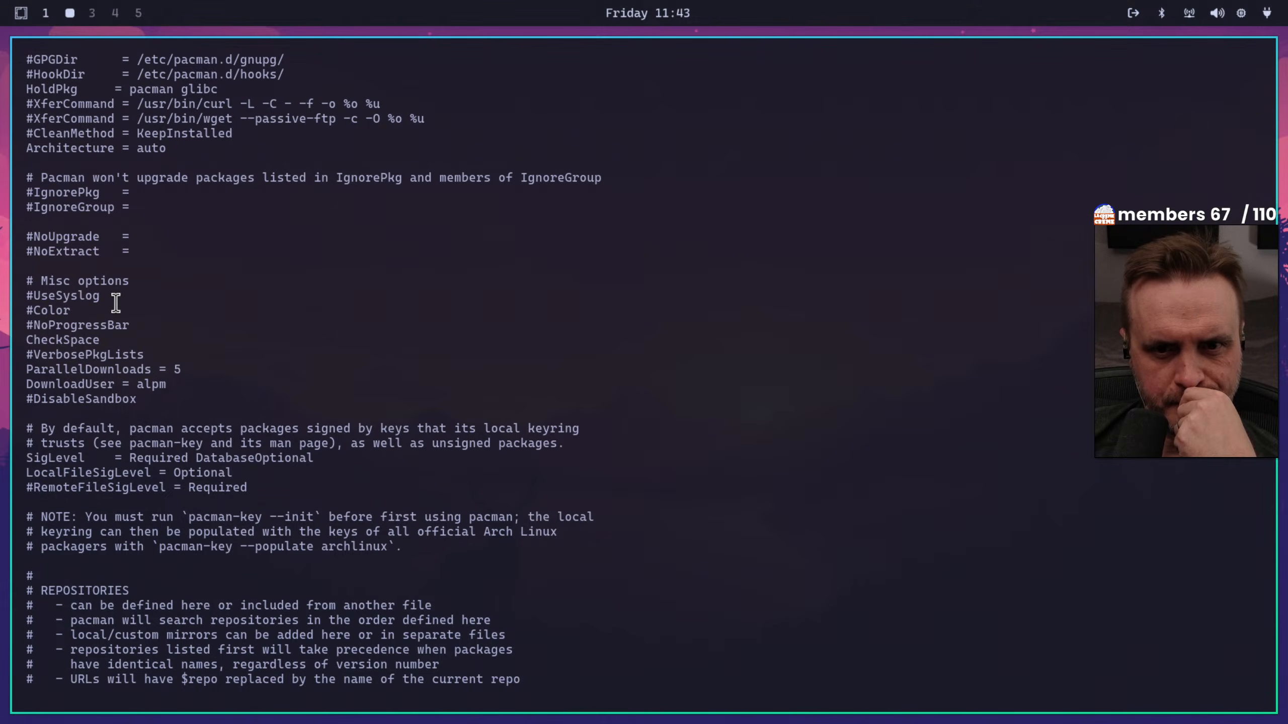
{"action": "left_click_drag", "start_coordinate": [25, 310], "coordinate": [41, 310]}
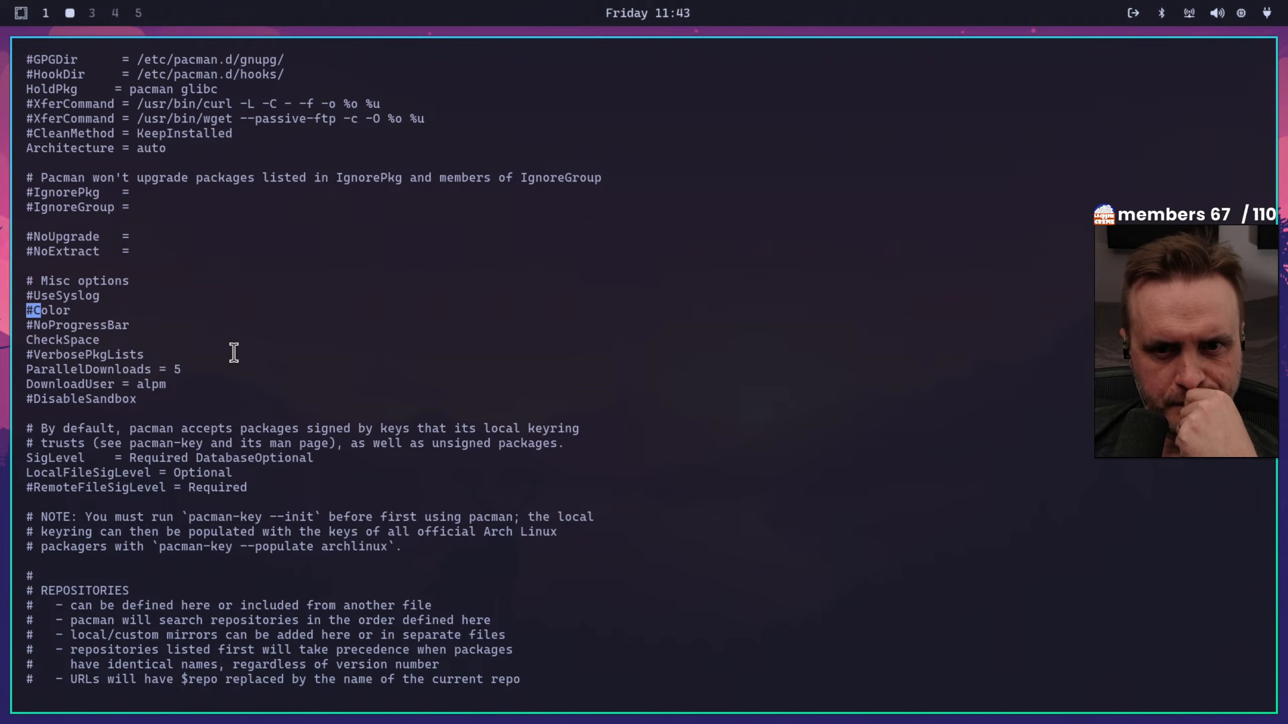
{"action": "scroll", "coordinate": [220, 351], "scroll_direction": "up", "scroll_amount": 1}
{"action": "scroll", "coordinate": [221, 350], "scroll_direction": "up", "scroll_amount": 7}
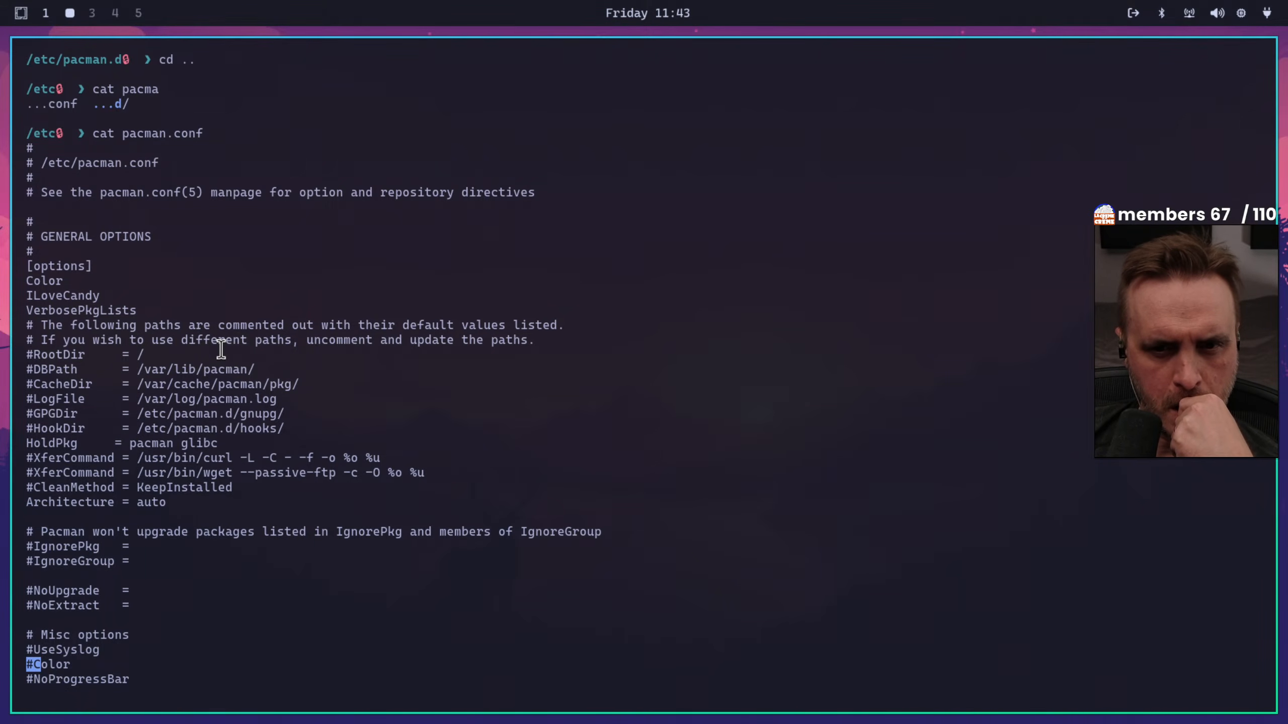
Examine the repository sections of the pacman.conf output to the end, highlighting the commented-out multilib entry
{"action": "scroll", "coordinate": [221, 349], "scroll_direction": "down", "scroll_amount": 7}
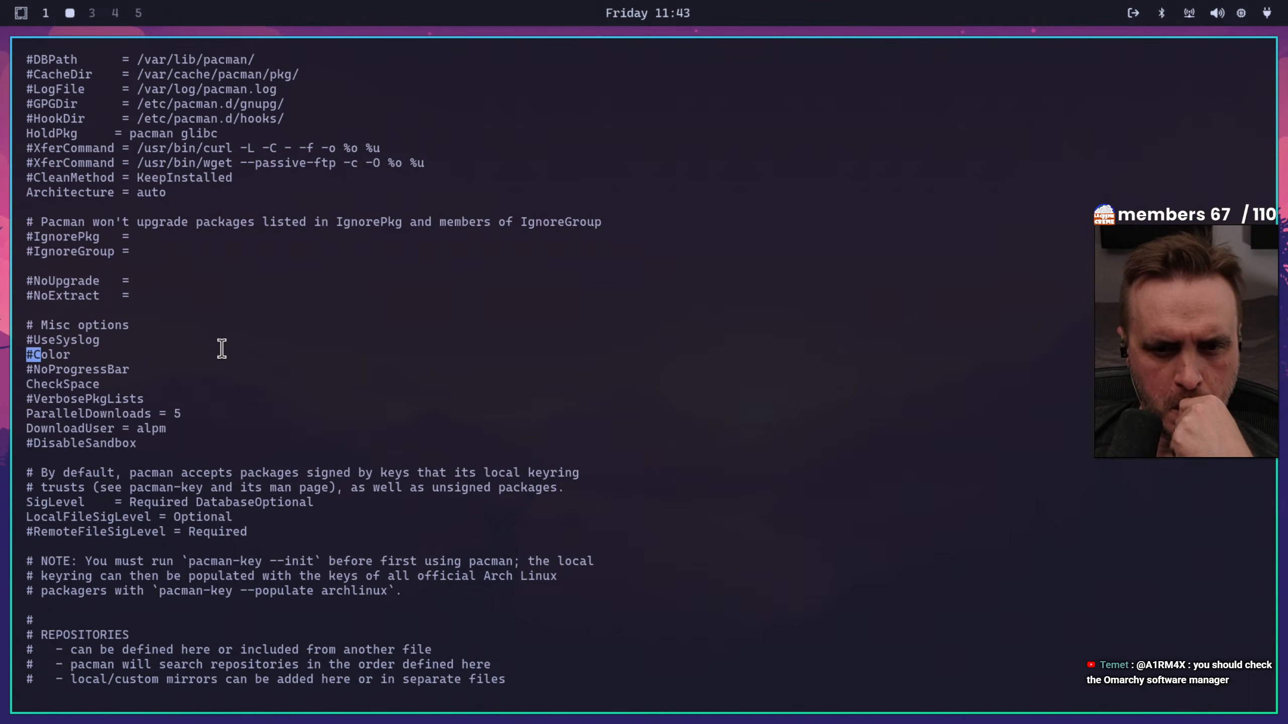
{"action": "scroll", "coordinate": [222, 349], "scroll_direction": "down", "scroll_amount": 2}
{"action": "scroll", "coordinate": [221, 349], "scroll_direction": "down", "scroll_amount": 6}
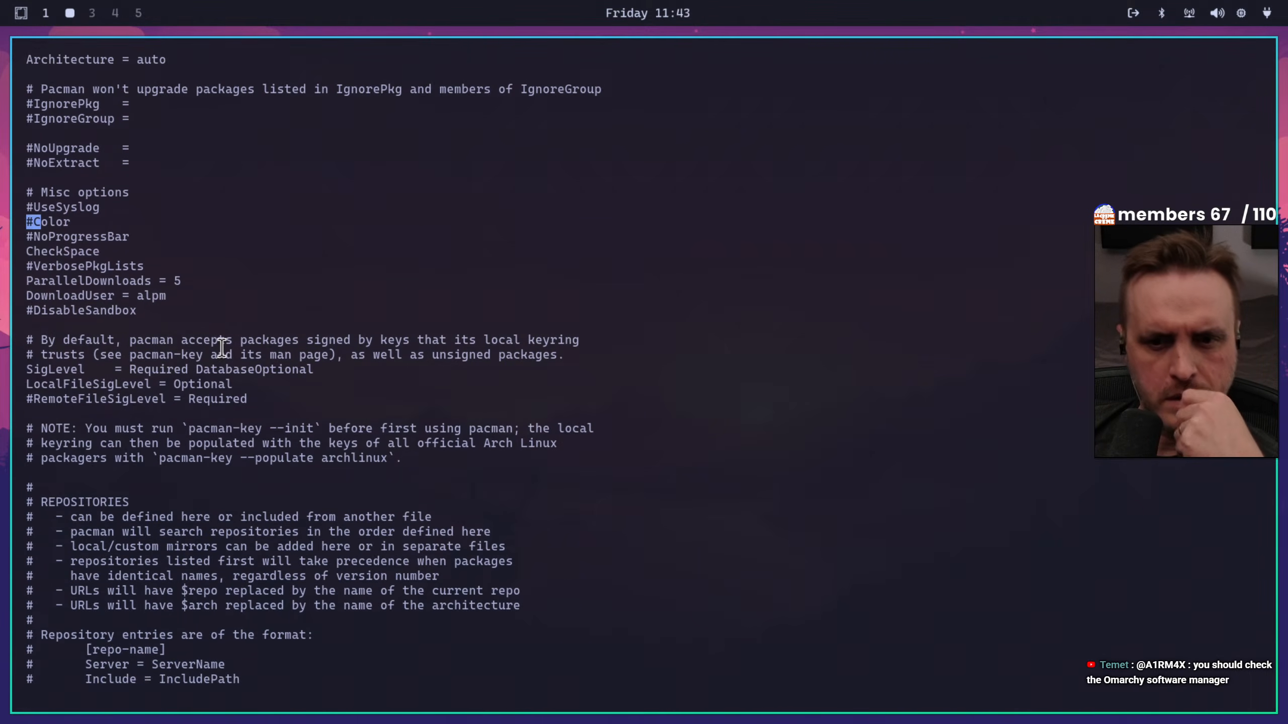
{"action": "scroll", "coordinate": [221, 349], "scroll_direction": "down", "scroll_amount": 4}
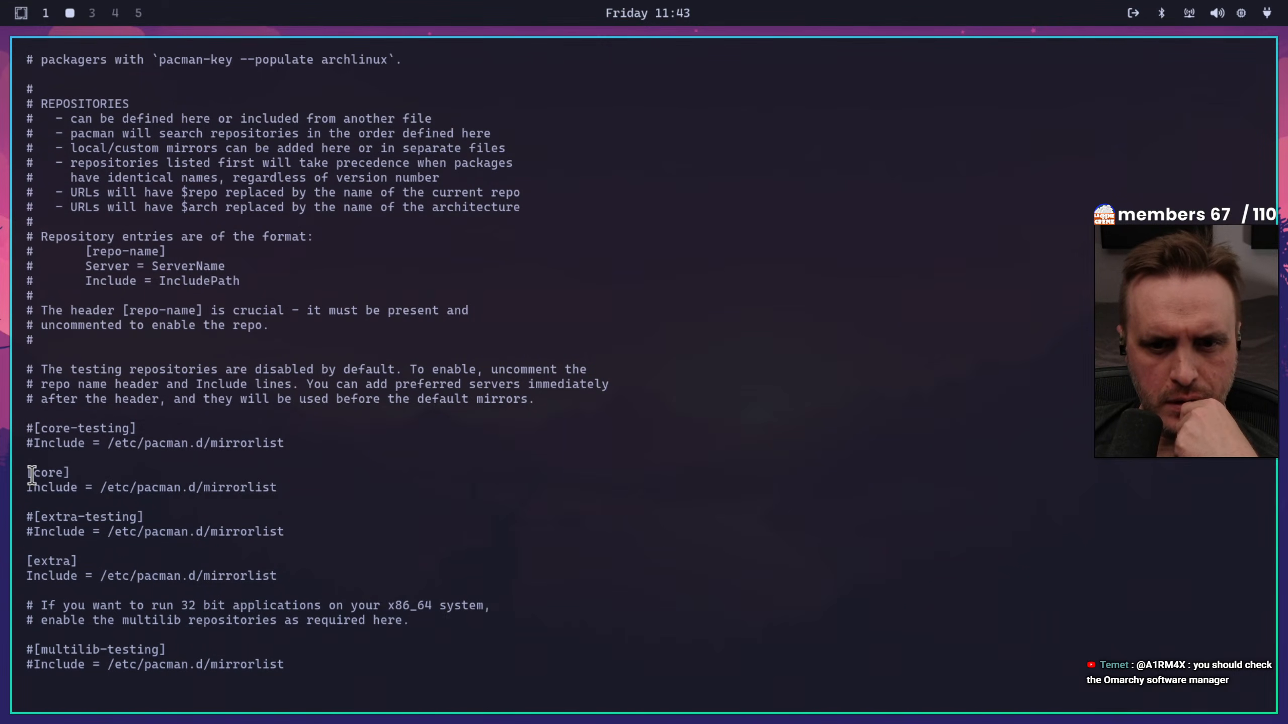
{"action": "scroll", "coordinate": [29, 474], "scroll_direction": "down", "scroll_amount": 1}
{"action": "scroll", "coordinate": [54, 528], "scroll_direction": "down", "scroll_amount": 1}
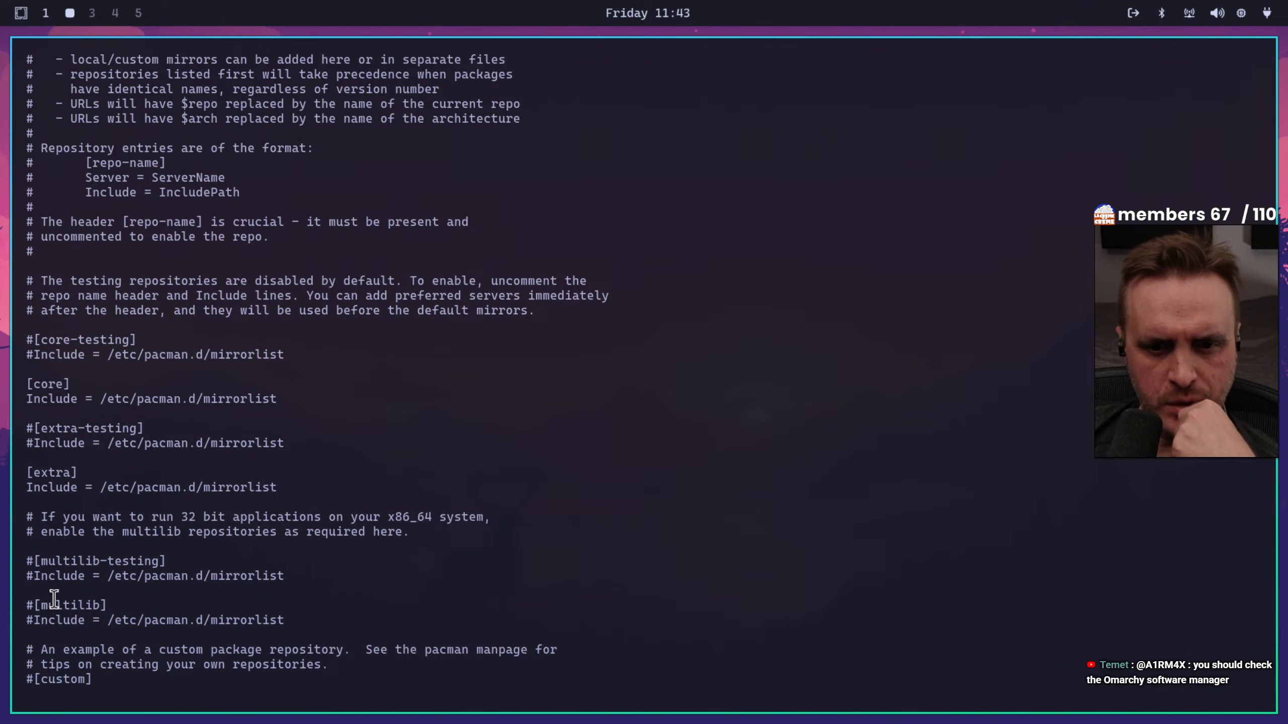
{"action": "left_click_drag", "start_coordinate": [24, 605], "coordinate": [294, 618]}
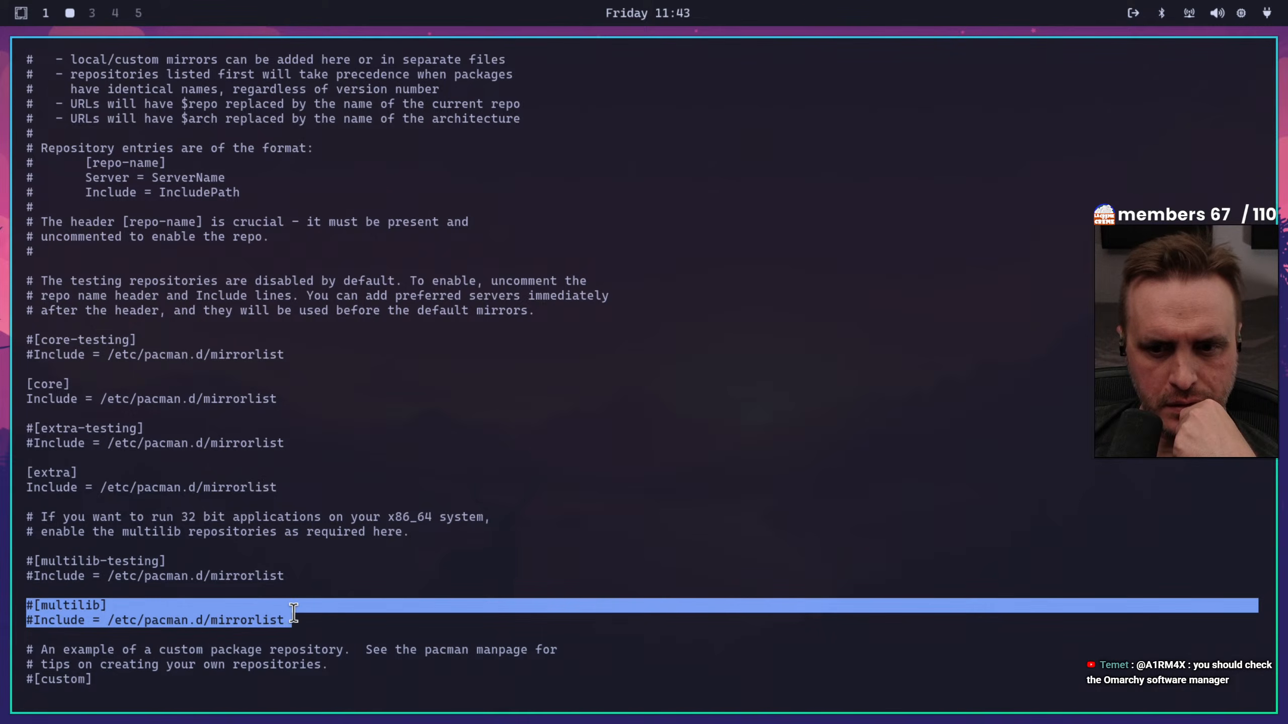
{"action": "scroll", "coordinate": [288, 529], "scroll_direction": "down", "scroll_amount": 1}
{"action": "scroll", "coordinate": [289, 529], "scroll_direction": "down", "scroll_amount": 1}
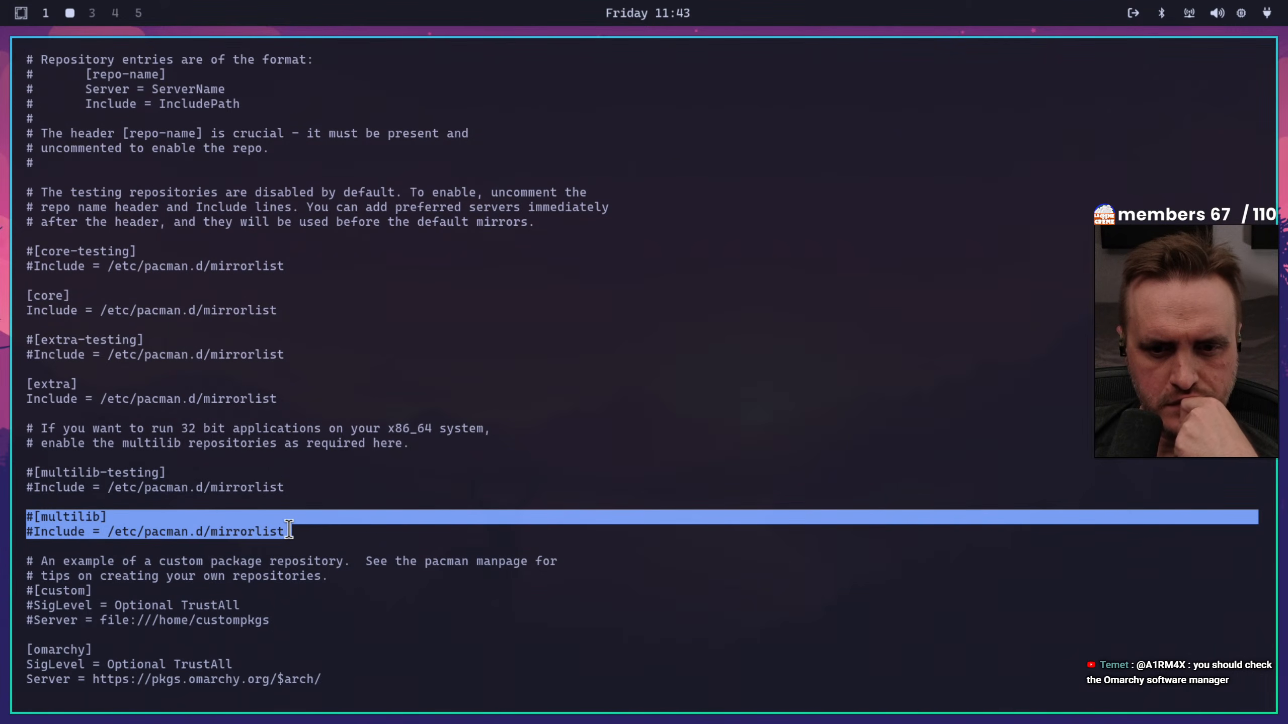
{"action": "scroll", "coordinate": [289, 527], "scroll_direction": "down", "scroll_amount": 1}
{"action": "scroll", "coordinate": [288, 526], "scroll_direction": "down", "scroll_amount": 1}
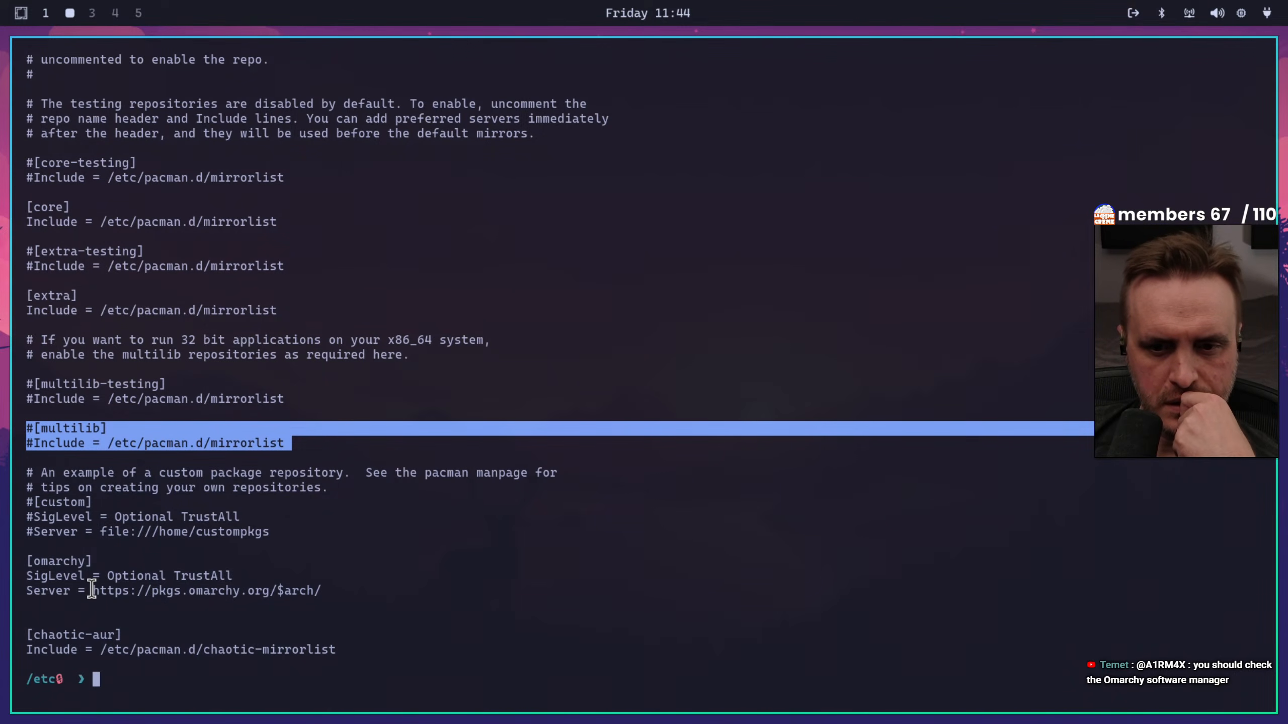
View the omarchy repository's server address in the browser without its $arch/ part, and close the browser window
{"action": "left_click_drag", "start_coordinate": [92, 591], "coordinate": [232, 591]}
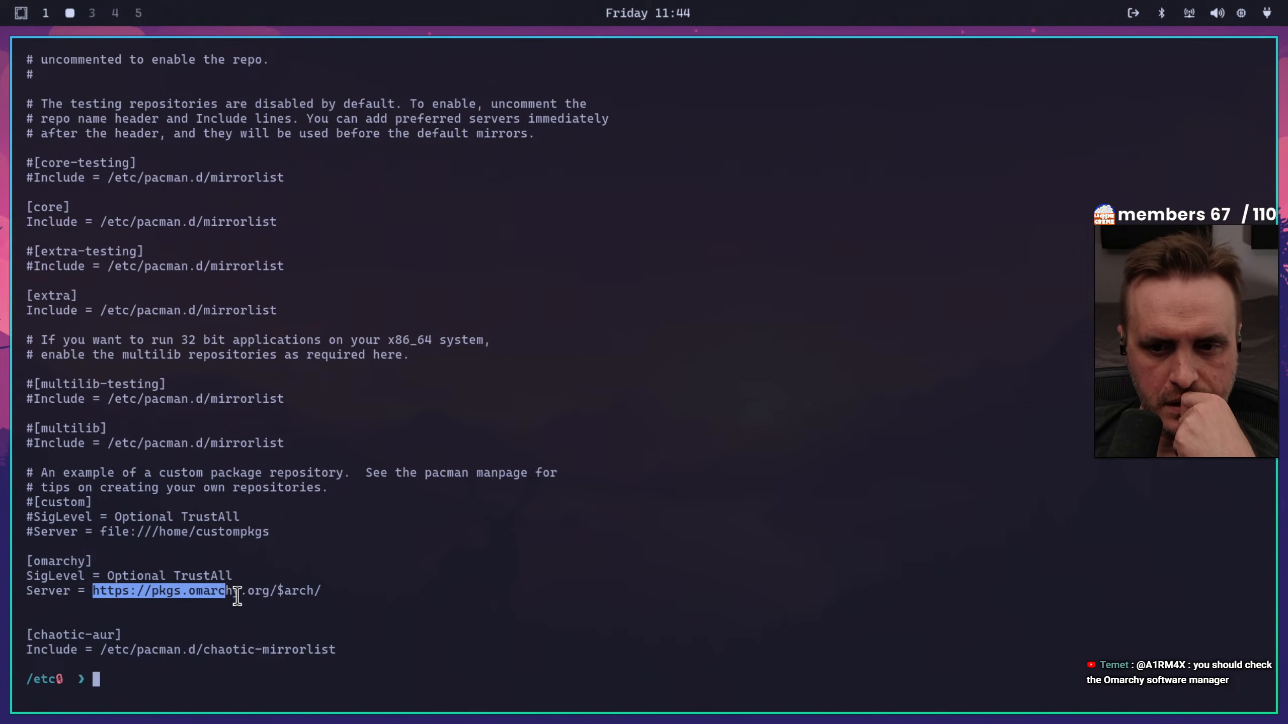
{"action": "left_click", "coordinate": [247, 594]}
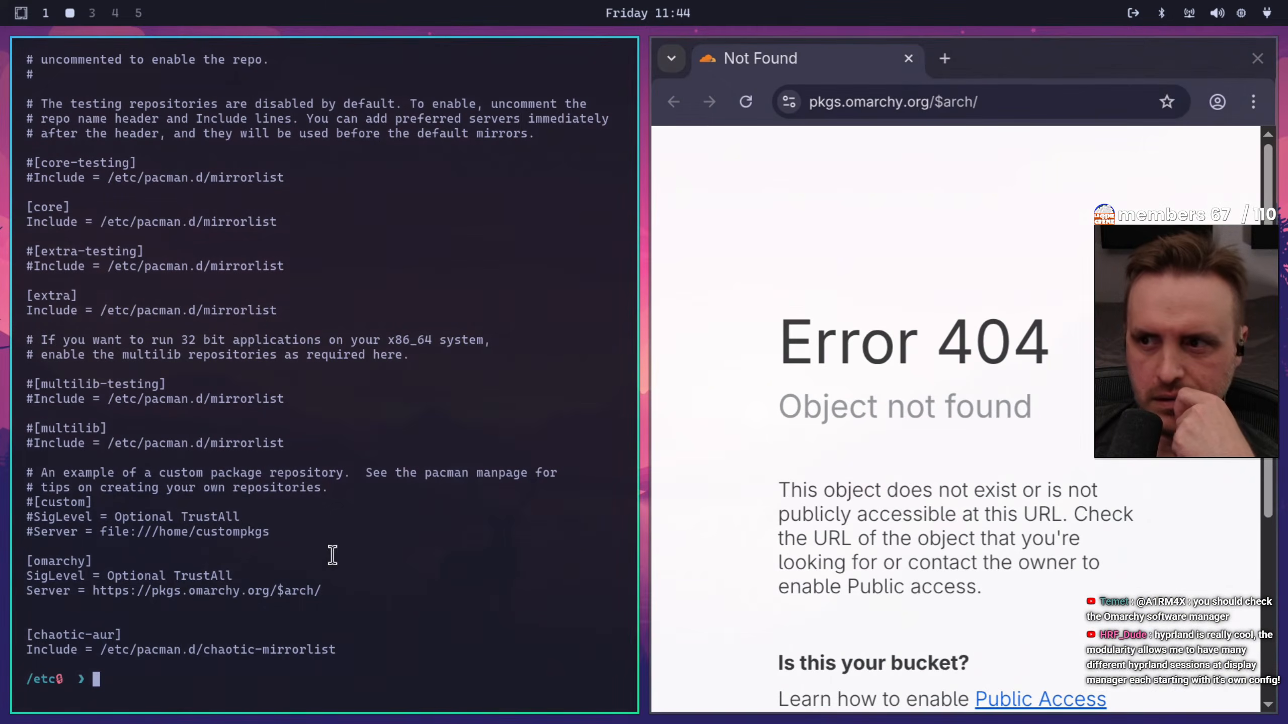
{"action": "left_click_drag", "start_coordinate": [939, 101], "coordinate": [1000, 101]}
{"action": "key", "text": "BackSpace"}
{"action": "key", "text": "Return"}
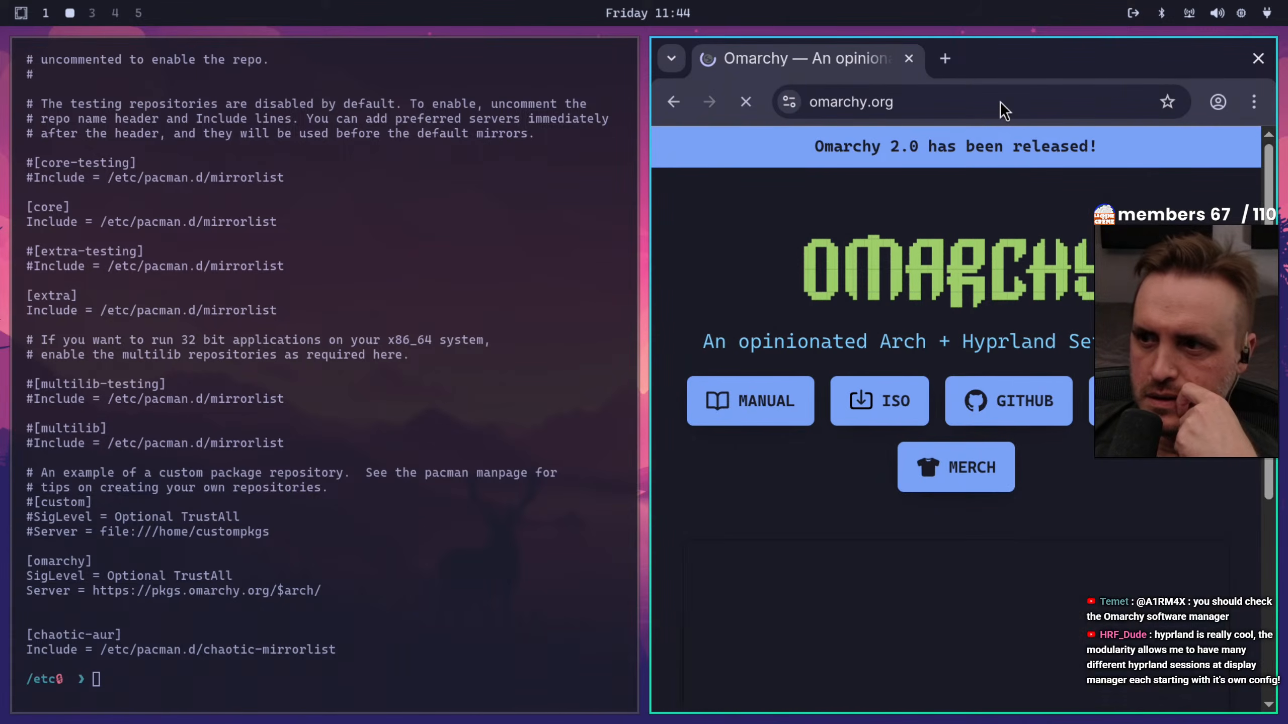
{"action": "left_click", "coordinate": [1258, 59]}
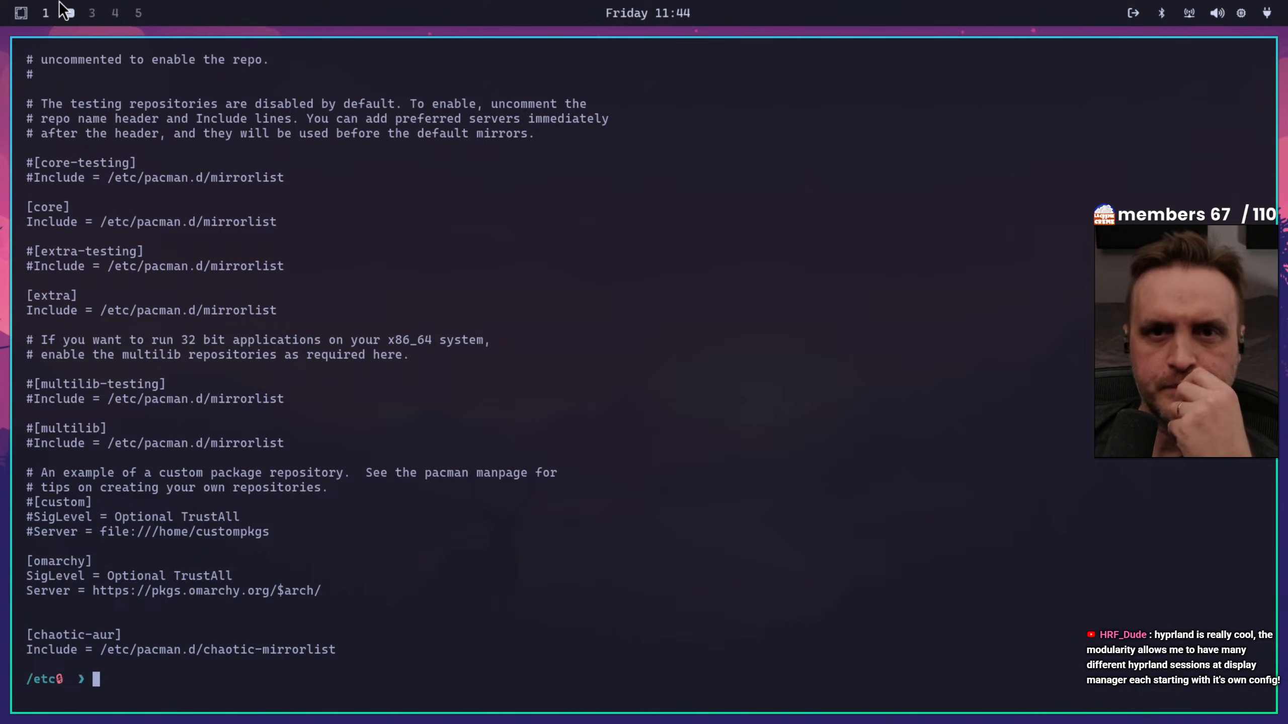
Check workspaces 1 and 2, and switch to the empty workspace 3
{"action": "left_click", "coordinate": [46, 13]}
{"action": "left_click", "coordinate": [68, 13]}
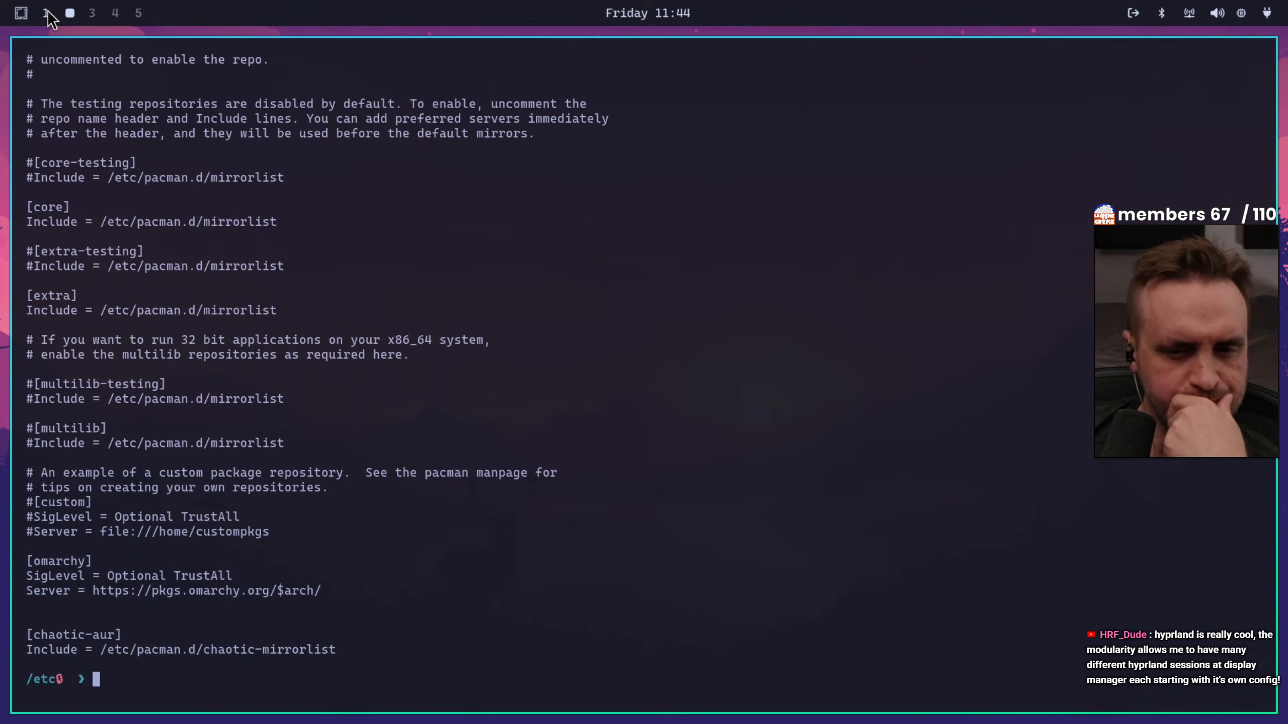
{"action": "left_click", "coordinate": [91, 13]}
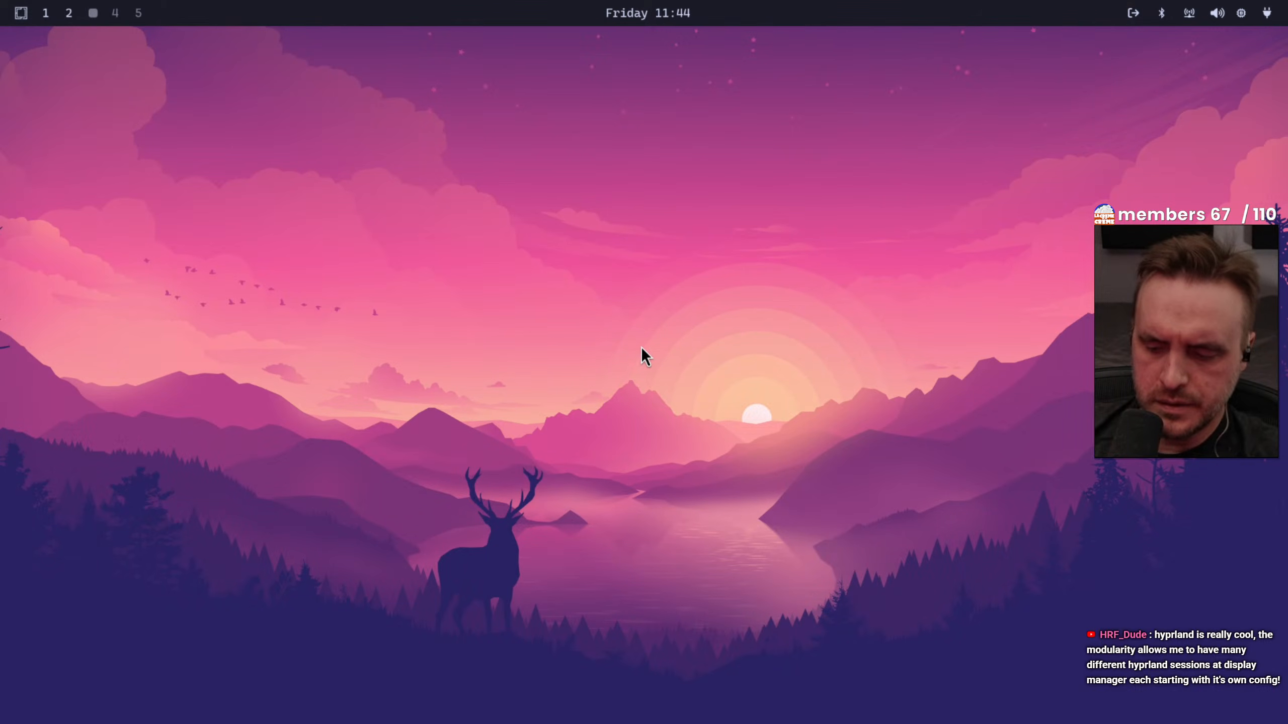
Browse the application launcher to Displays Settings, view the monitor configuration, and close it without applying changes
{"action": "key", "text": "super+space"}
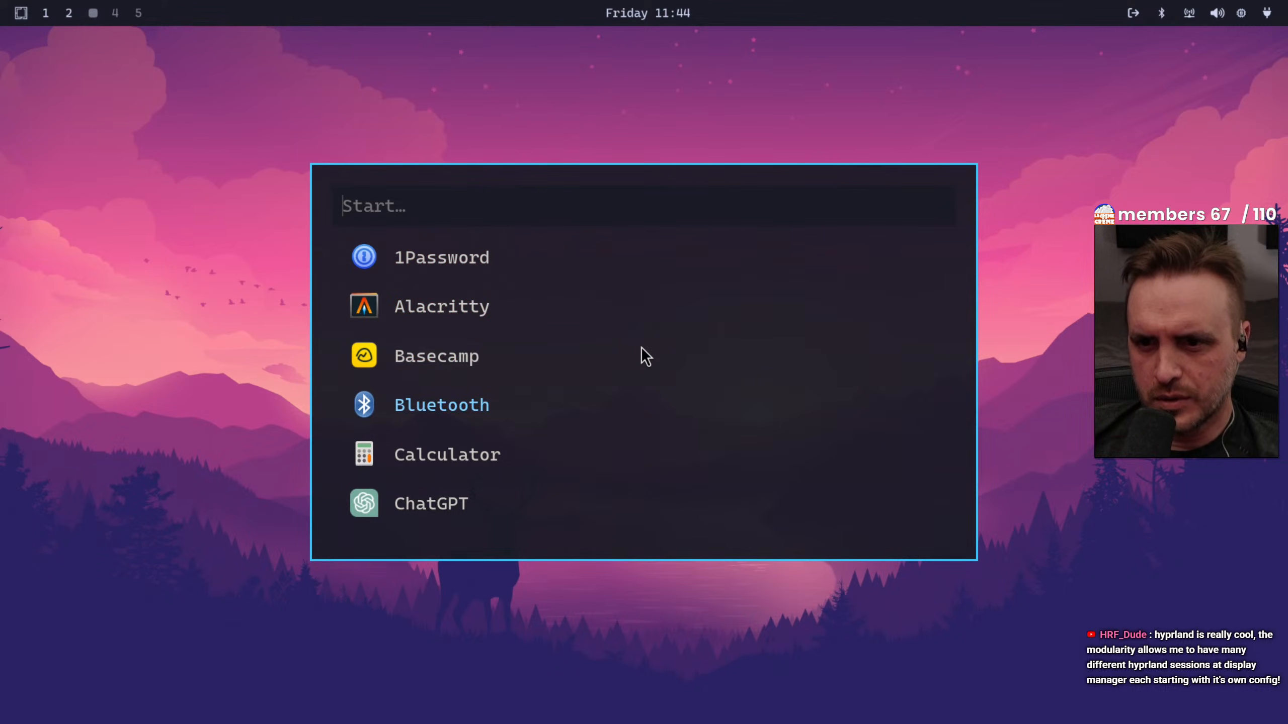
{"action": "key", "text": "Down"}
{"action": "key", "text": "Down"}
{"action": "key", "text": "Down"}
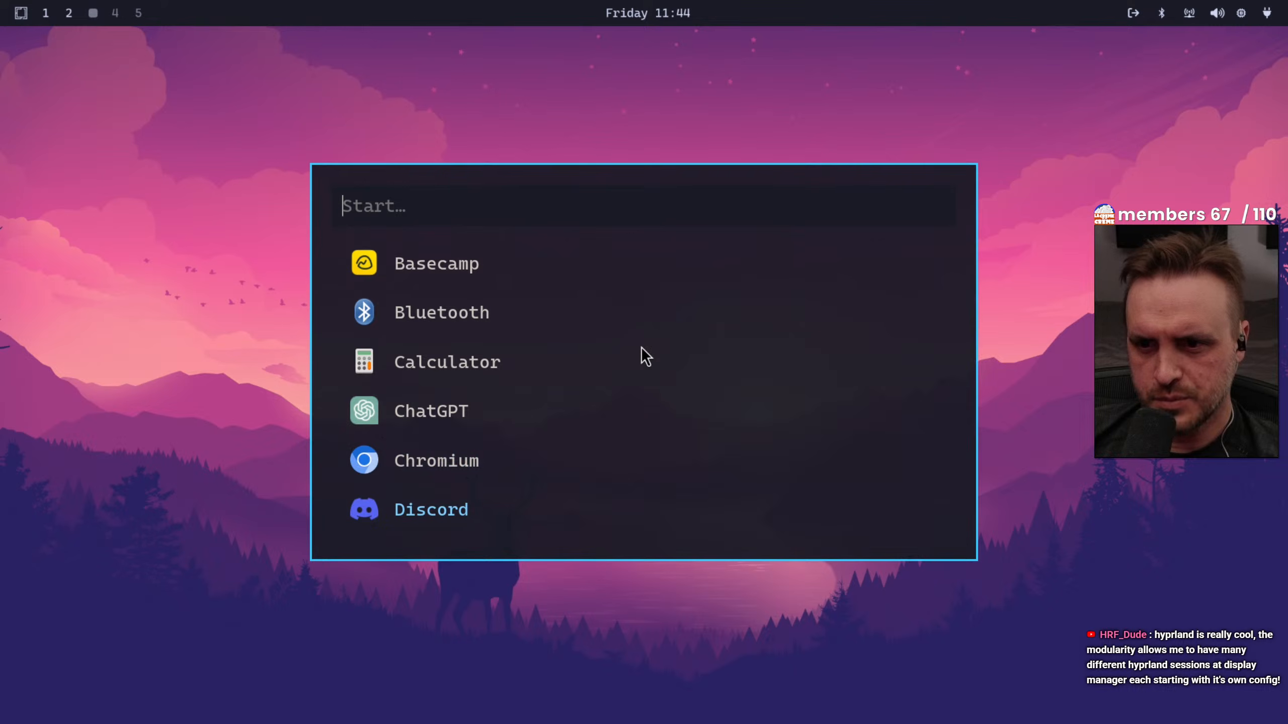
{"action": "key", "text": "Down"}
{"action": "key", "text": "Down"}
{"action": "key", "text": "Down"}
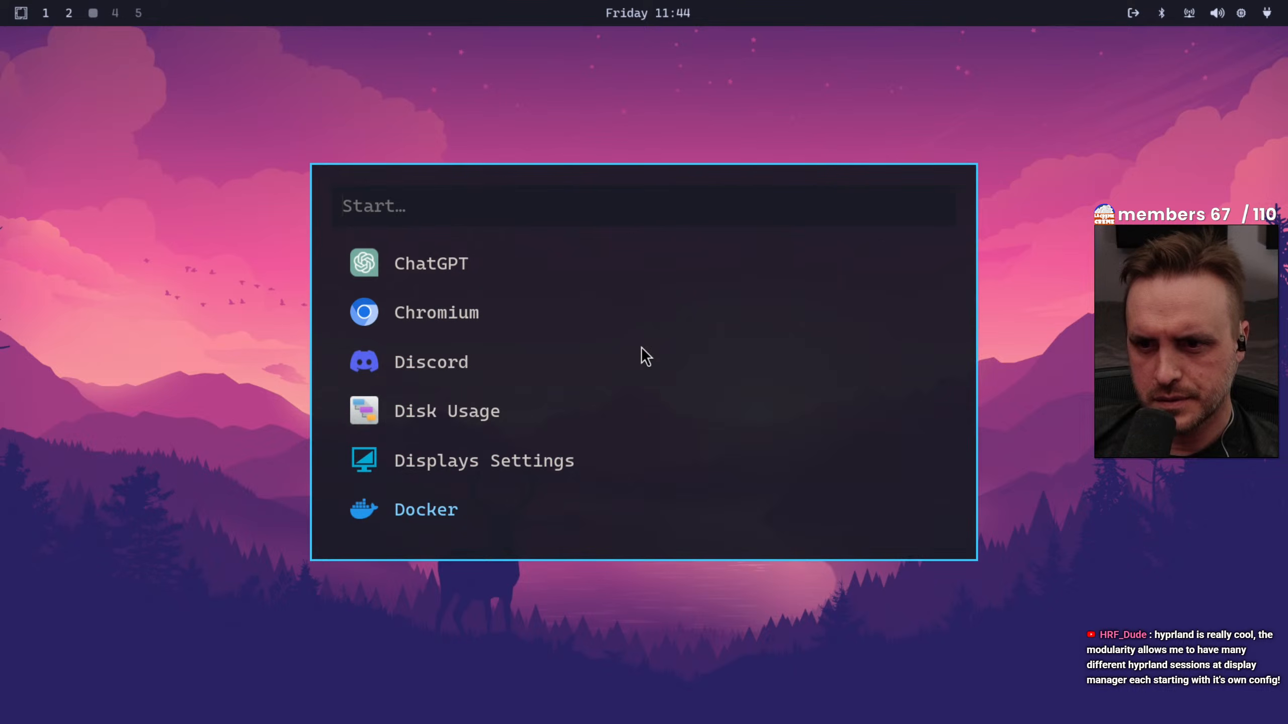
{"action": "key", "text": "Down"}
{"action": "key", "text": "Down"}
{"action": "key", "text": "Up"}
{"action": "key", "text": "Up"}
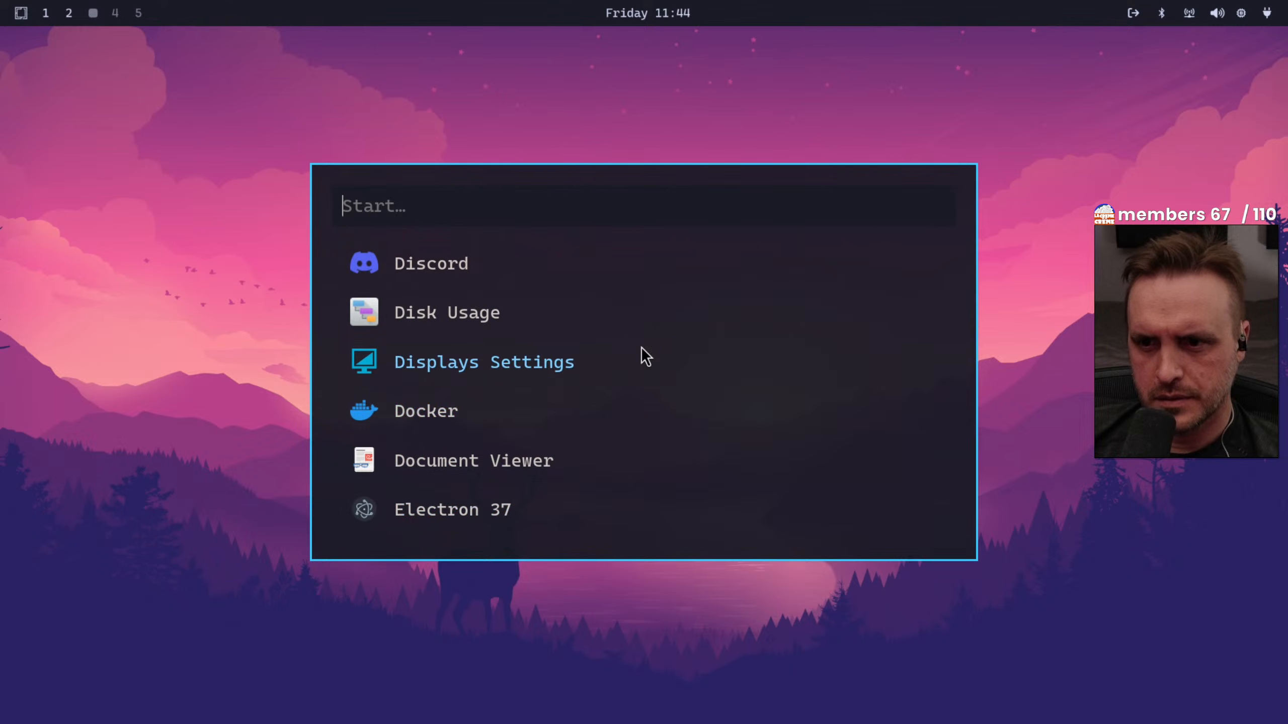
{"action": "key", "text": "Return"}
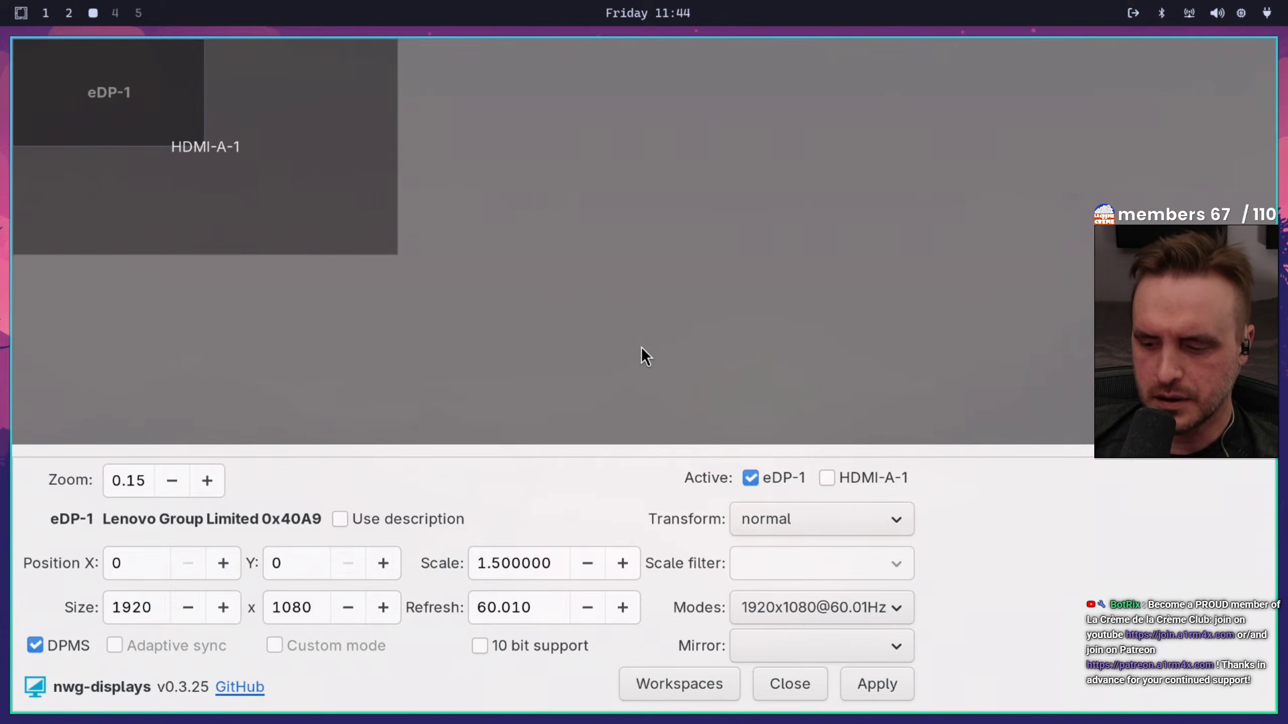
{"action": "key", "text": "Escape"}
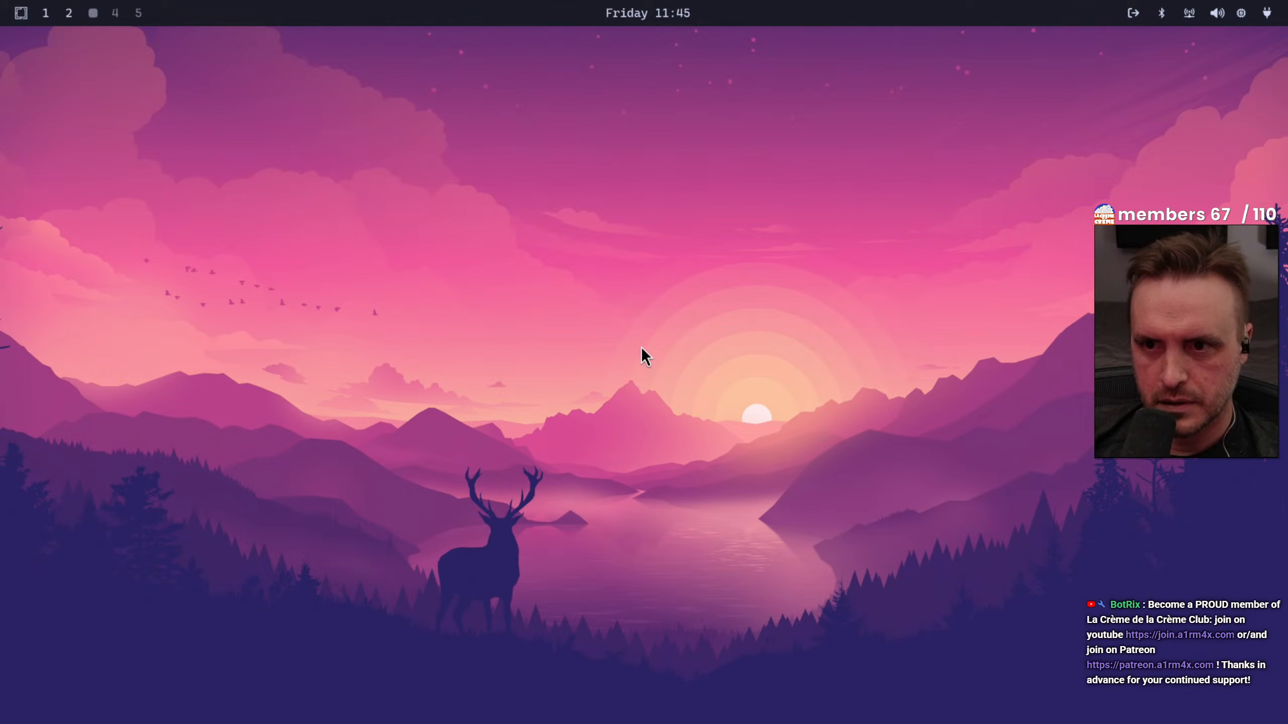
Open a terminal on workspace 3 and start Files beside it from the application launcher
{"action": "key", "text": "super+Return"}
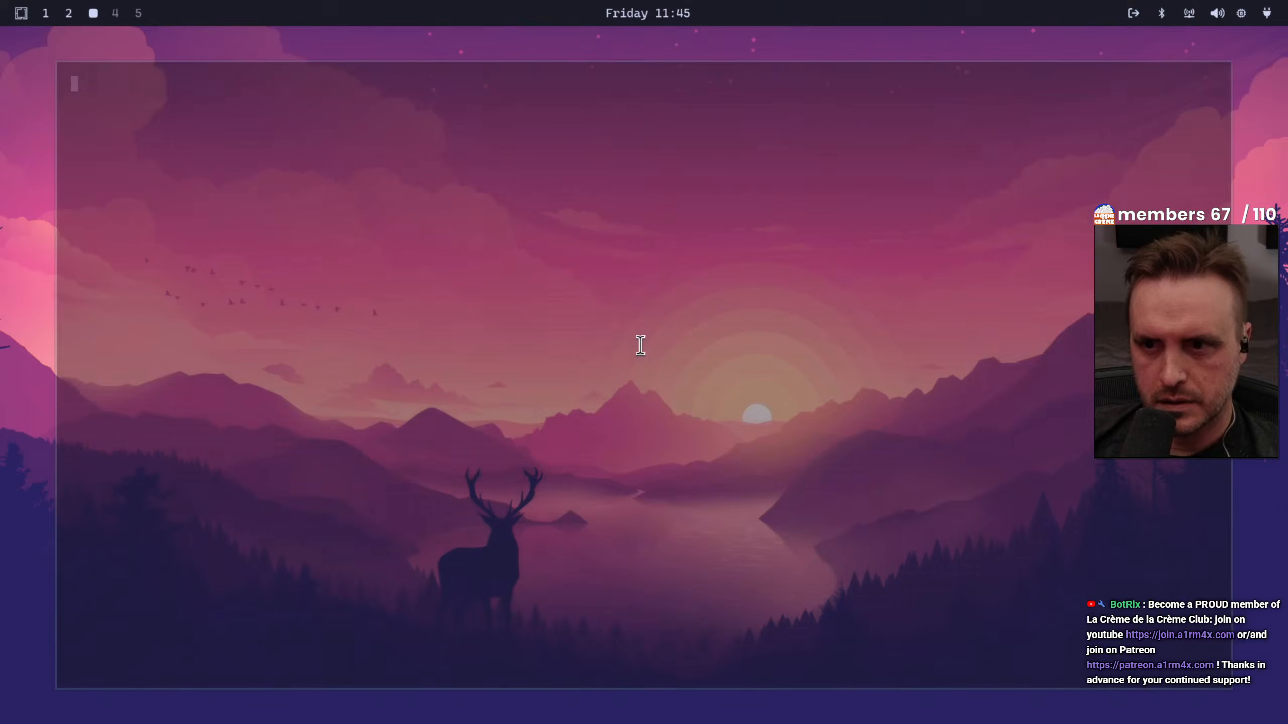
{"action": "type", "text": "\\"}
{"action": "key", "text": "super+space"}
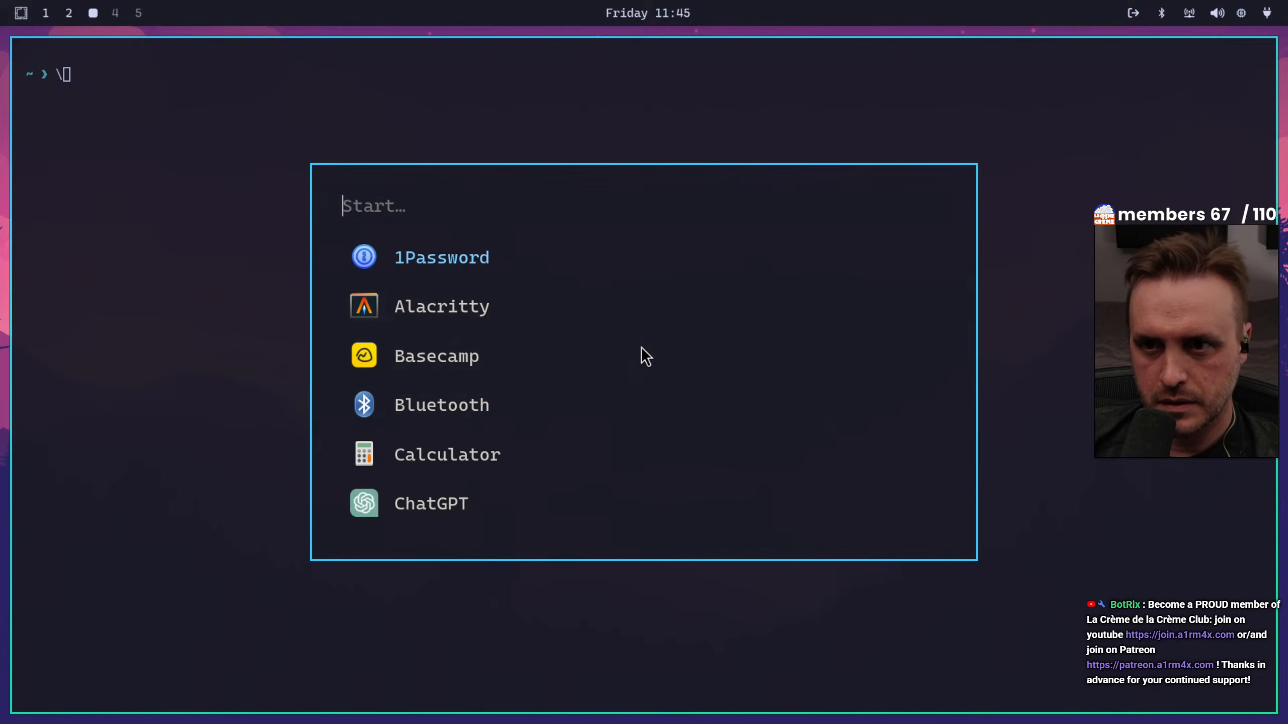
{"action": "key", "text": "Down"}
{"action": "key", "text": "Down"}
{"action": "key", "text": "Down"}
{"action": "key", "text": "Down"}
{"action": "key", "text": "Down"}
{"action": "key", "text": "Down"}
{"action": "key", "text": "Down"}
{"action": "key", "text": "Down"}
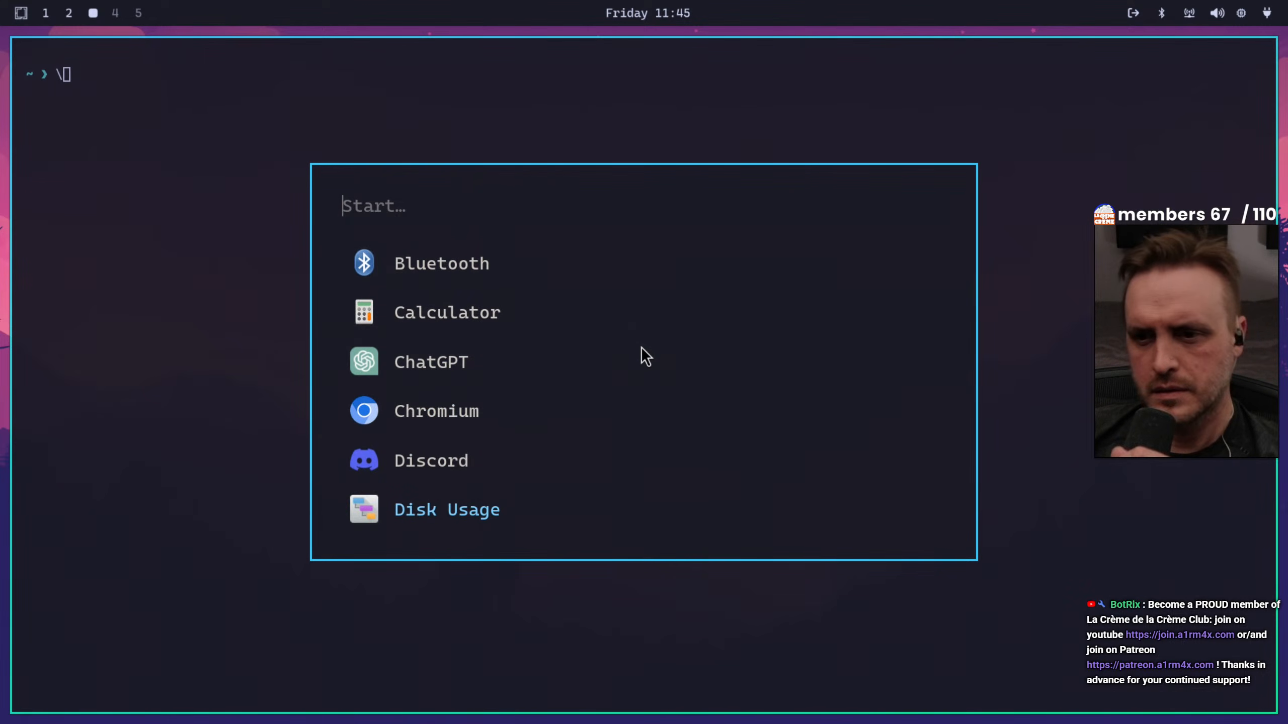
{"action": "key", "text": "Up"}
{"action": "key", "text": "Down"}
{"action": "key", "text": "Down"}
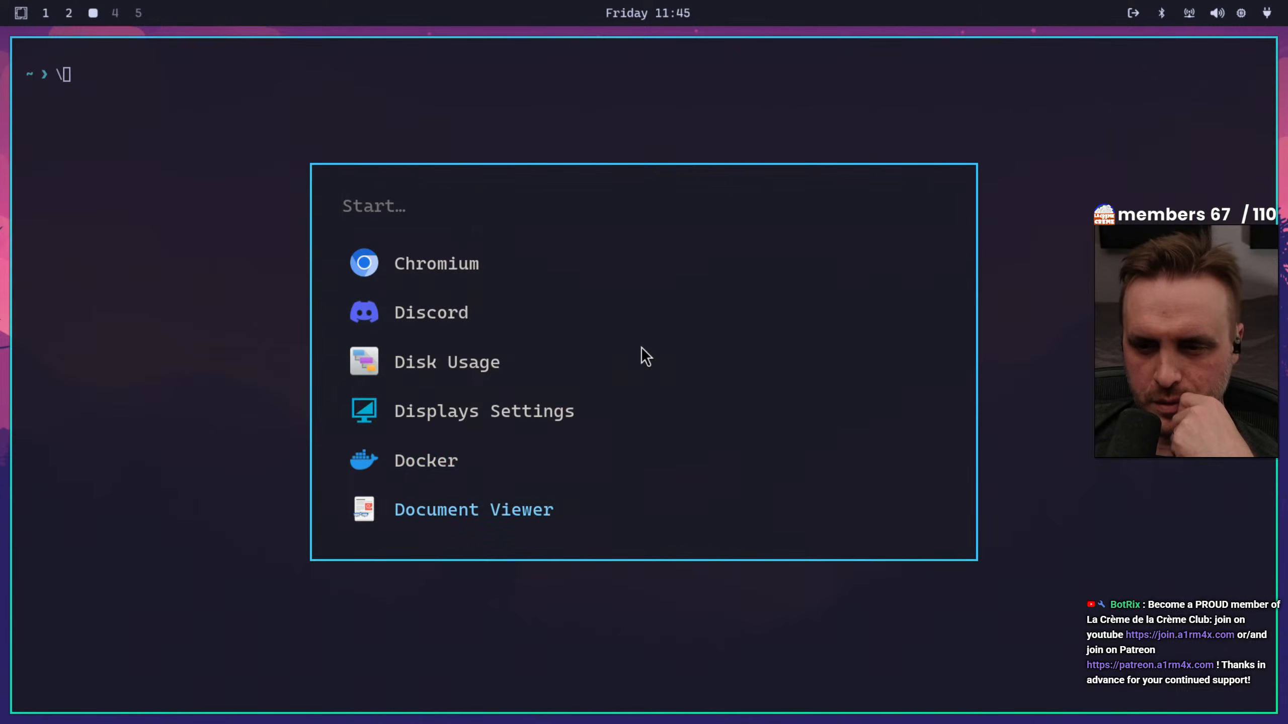
{"action": "key", "text": "Down"}
{"action": "key", "text": "Down"}
{"action": "key", "text": "Down"}
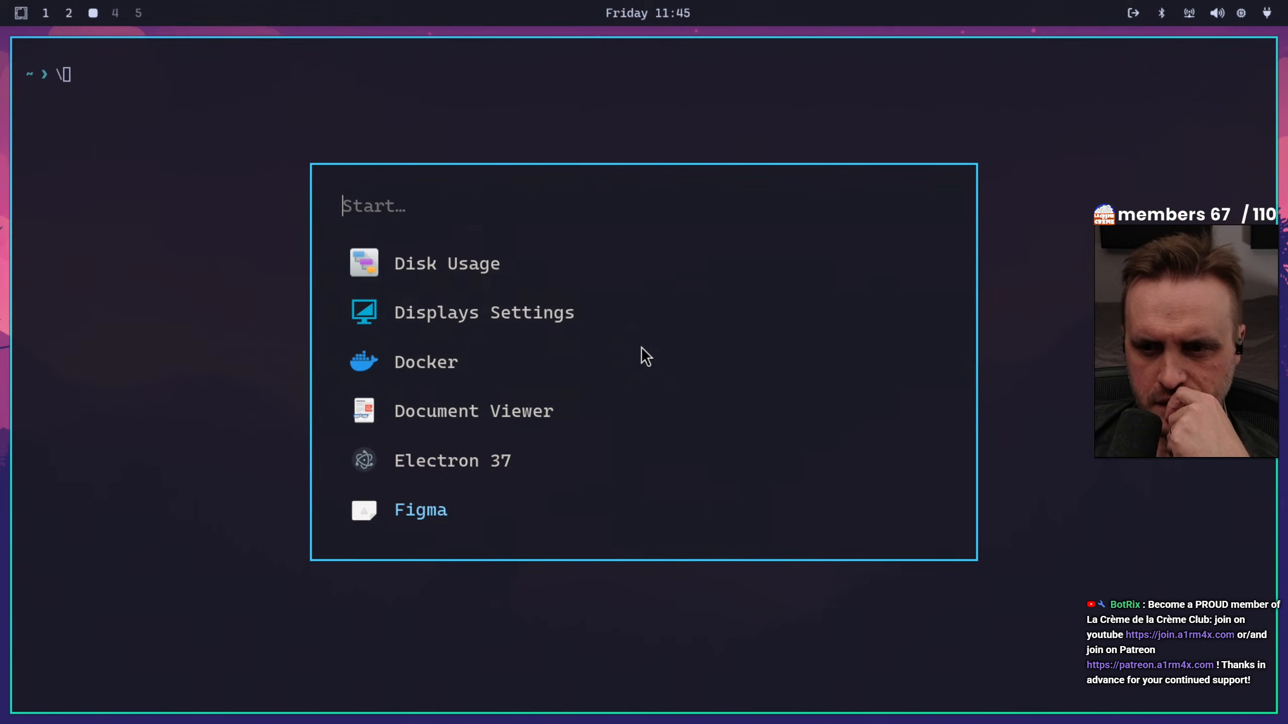
{"action": "key", "text": "Down"}
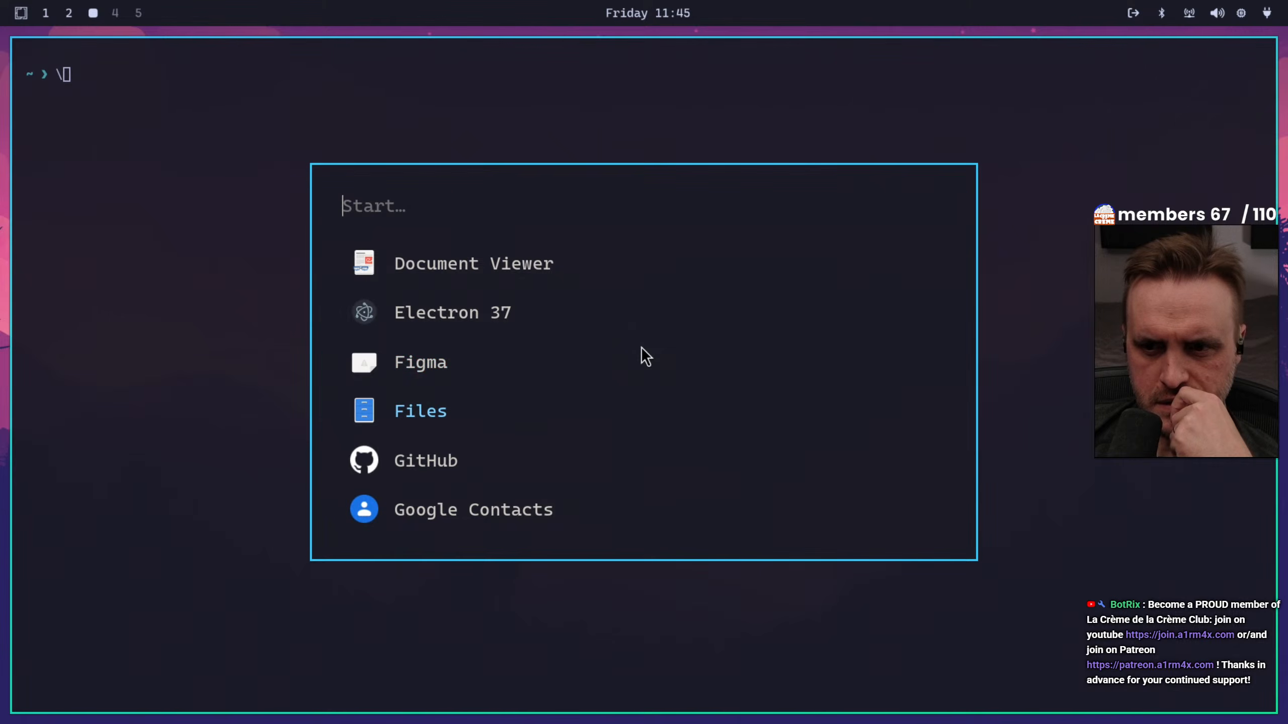
{"action": "key", "text": "Return"}
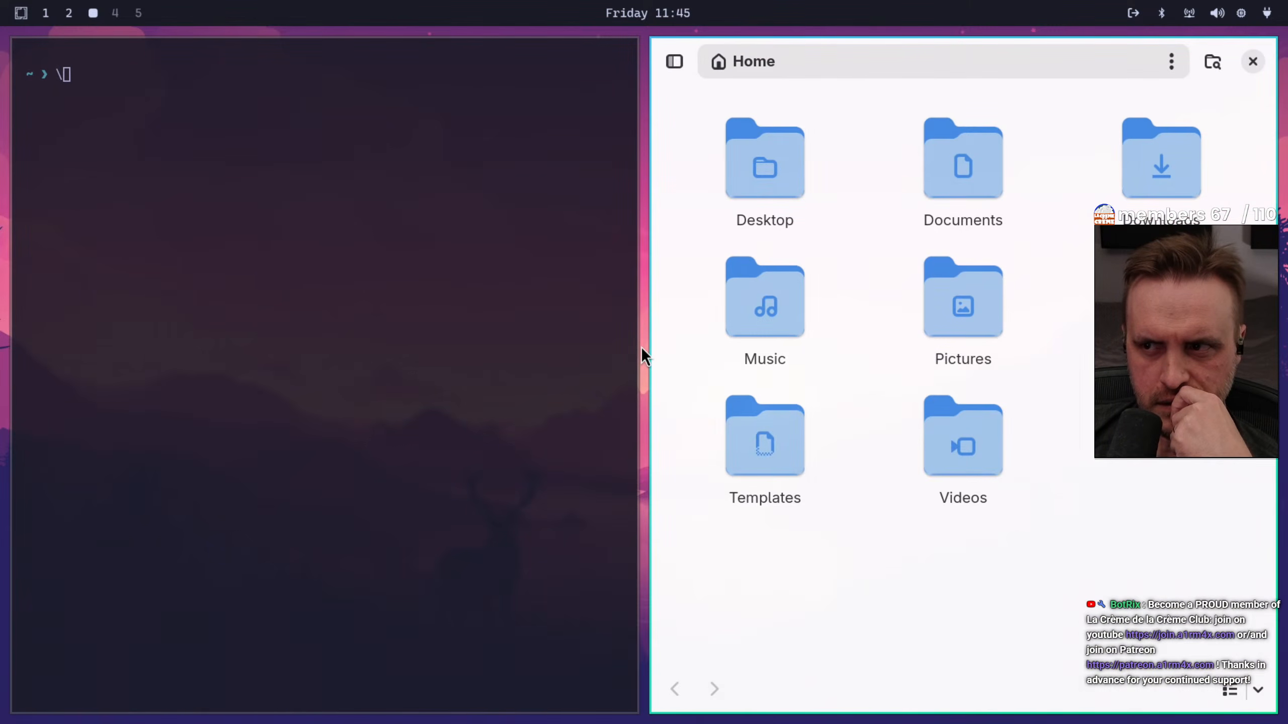
View the About information of Files, dismiss it, and close the file manager window
{"action": "left_click", "coordinate": [677, 58]}
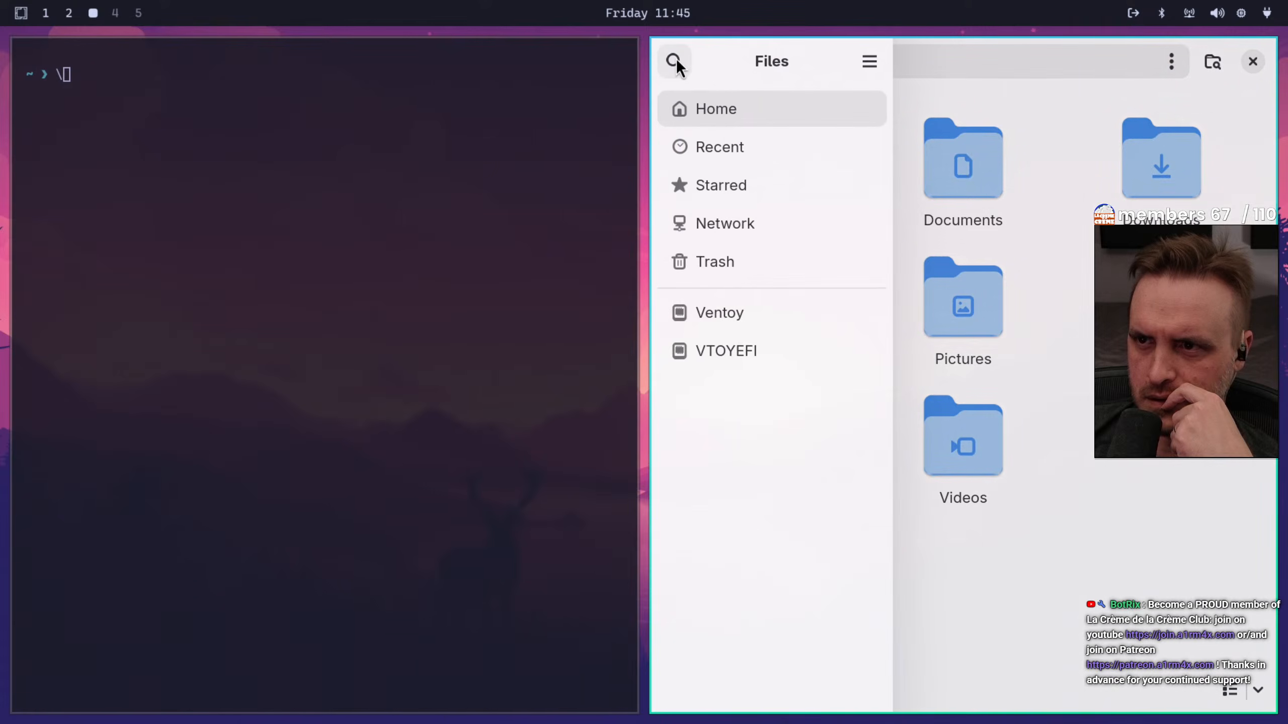
{"action": "left_click", "coordinate": [870, 62]}
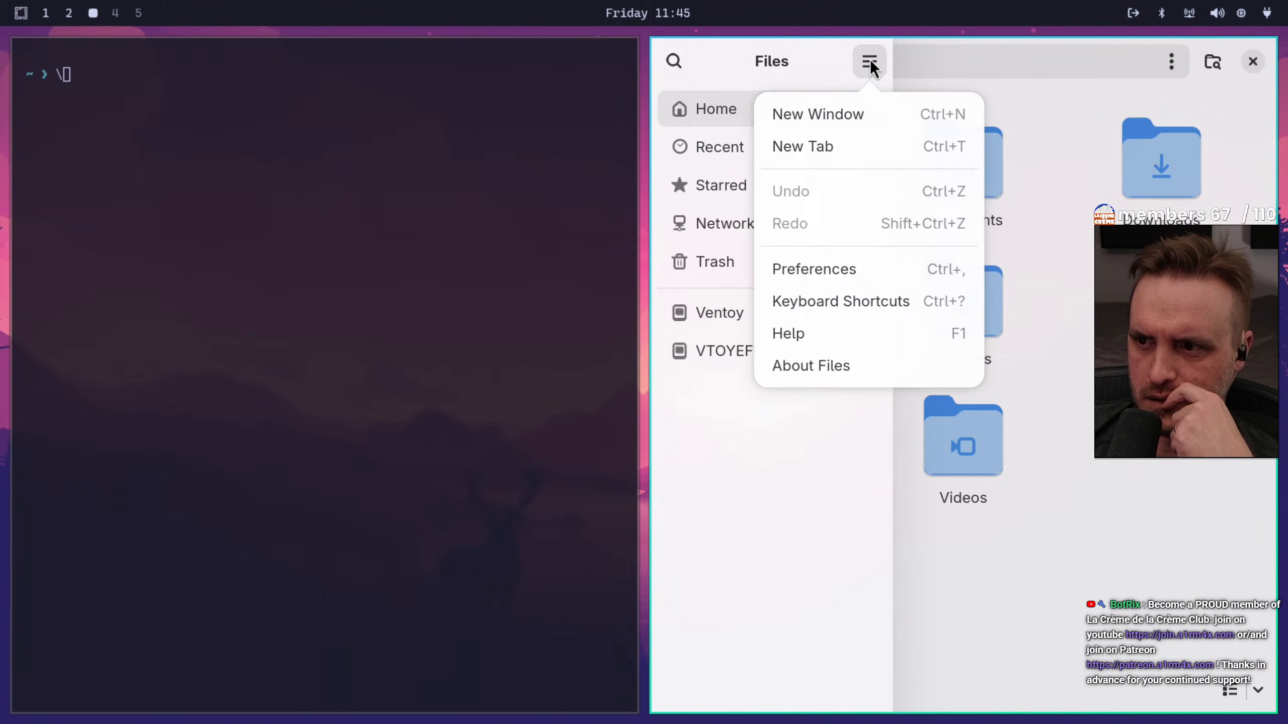
{"action": "left_click", "coordinate": [821, 366]}
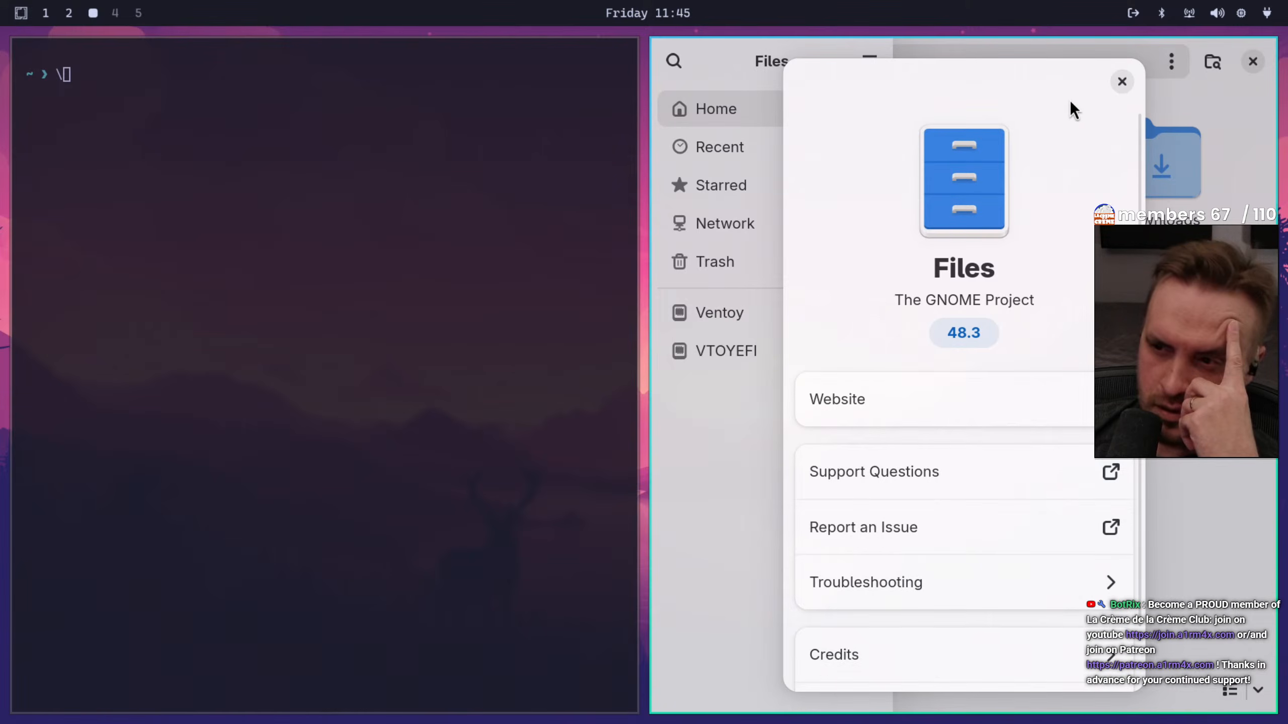
{"action": "left_click", "coordinate": [1122, 81]}
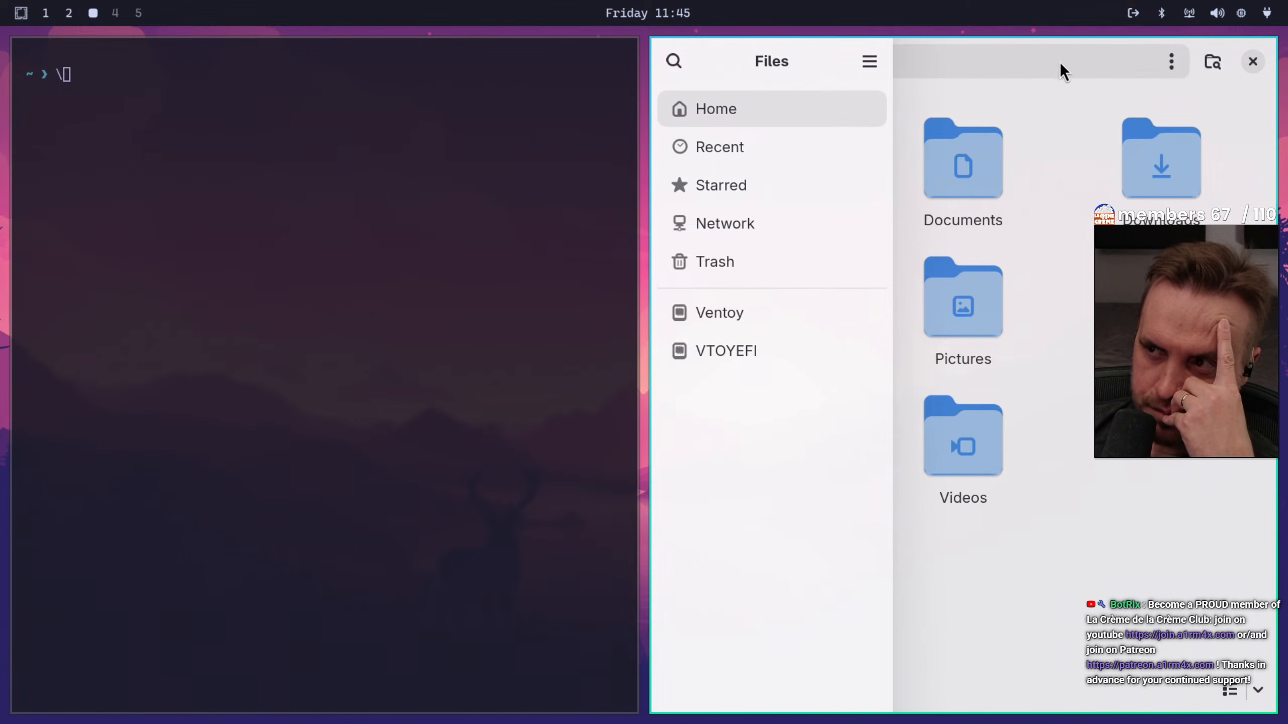
{"action": "left_click", "coordinate": [1234, 111]}
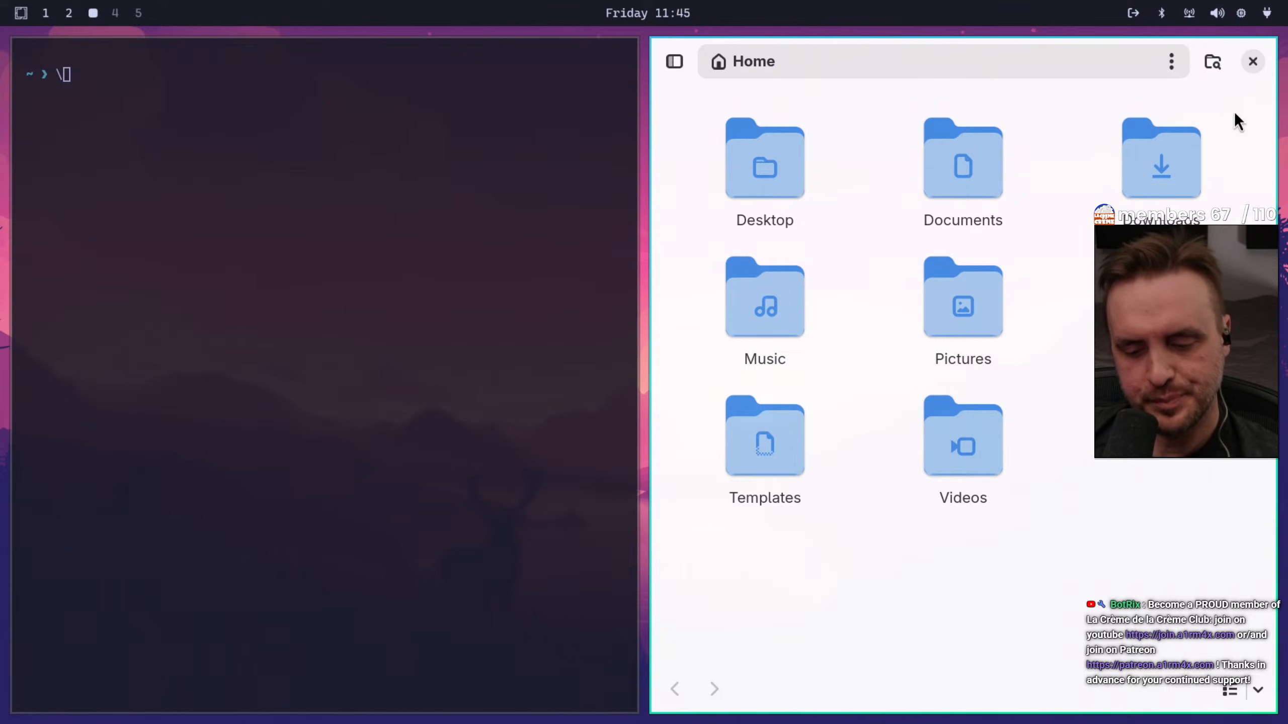
{"action": "key", "text": "super+w"}
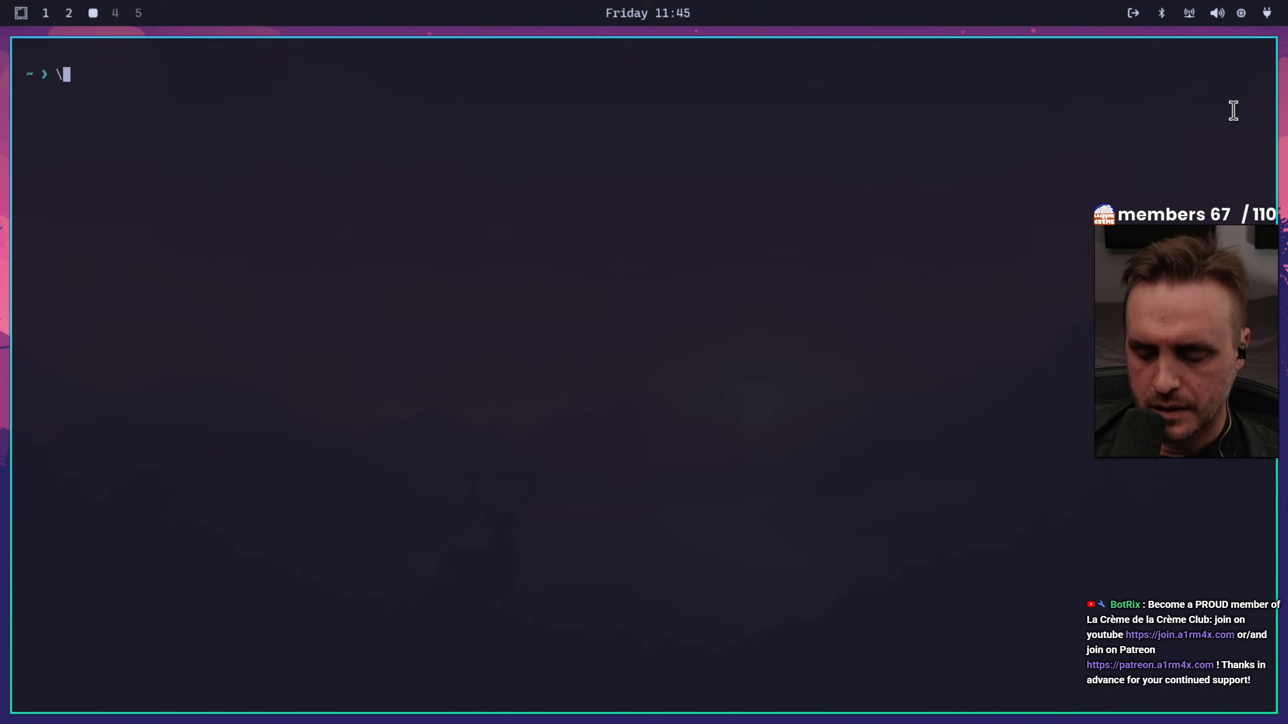
Open a second terminal on workspace 3 and browse the application launcher's full list of installed applications
{"action": "key", "text": "super+Return"}
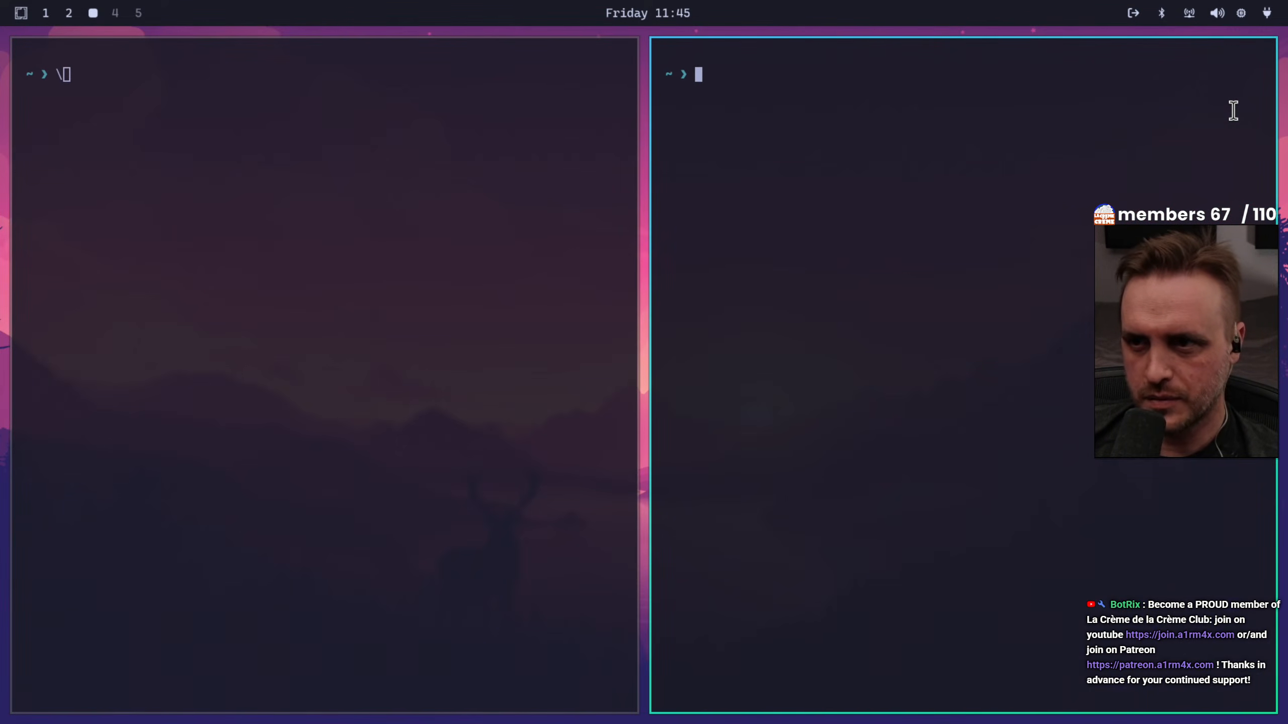
{"action": "key", "text": "super+space"}
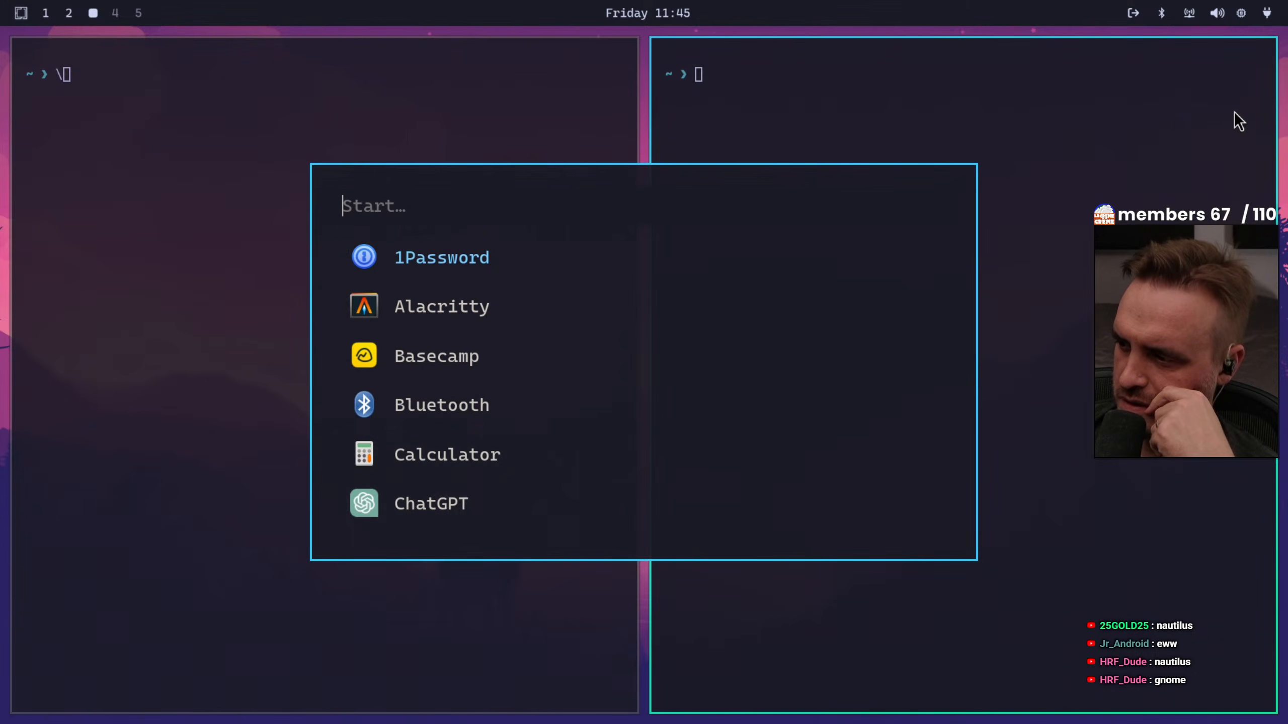
{"action": "key", "text": "Down"}
{"action": "key", "text": "Down"}
{"action": "key", "text": "Down"}
{"action": "key", "text": "Down"}
{"action": "key", "text": "Down"}
{"action": "key", "text": "Down"}
{"action": "key", "text": "Down"}
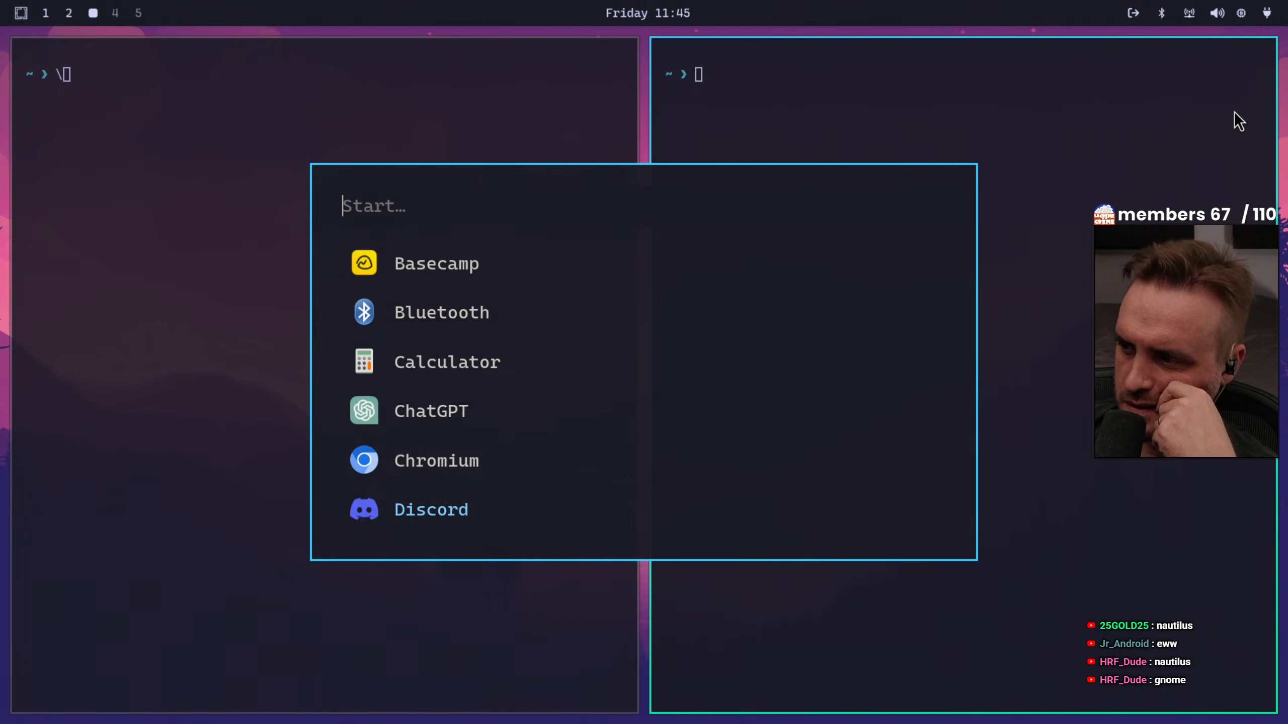
{"action": "key", "text": "Down"}
{"action": "key", "text": "Down"}
{"action": "key", "text": "Down"}
{"action": "key", "text": "Down"}
{"action": "key", "text": "Down"}
{"action": "key", "text": "Down"}
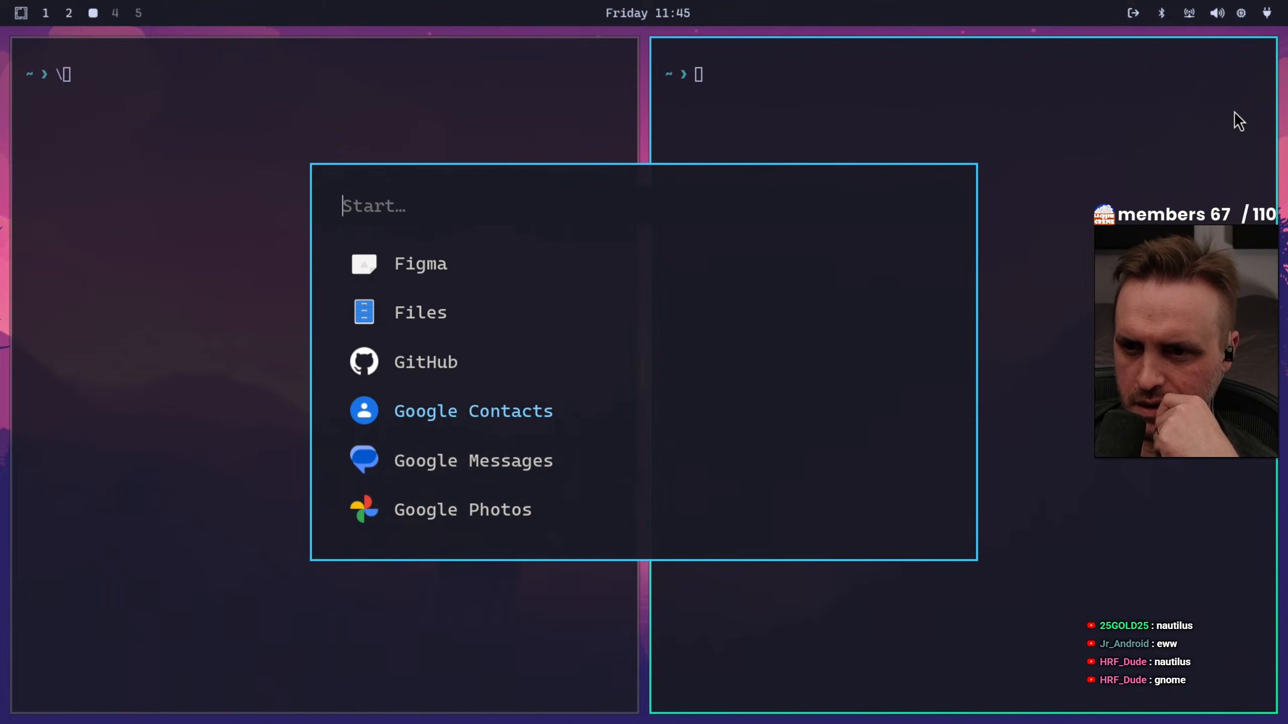
{"action": "key", "text": "Down"}
{"action": "key", "text": "Down"}
{"action": "key", "text": "Down"}
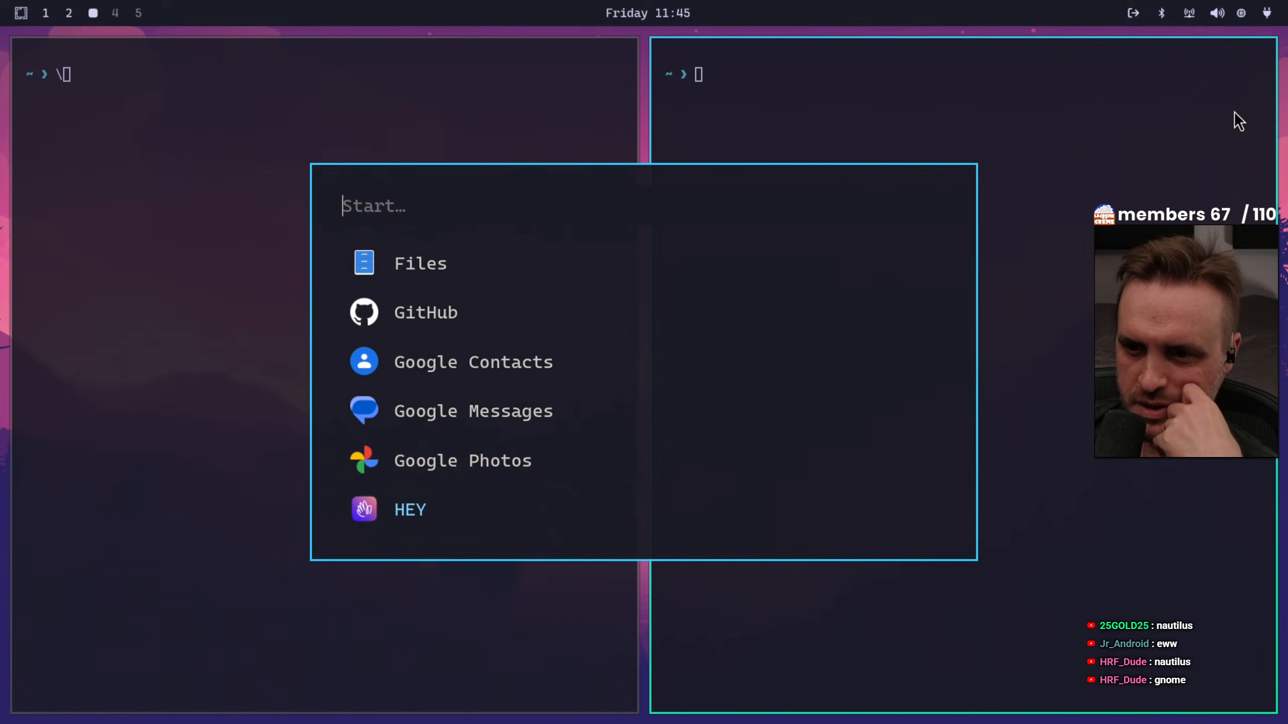
{"action": "key", "text": "Down"}
{"action": "key", "text": "Up"}
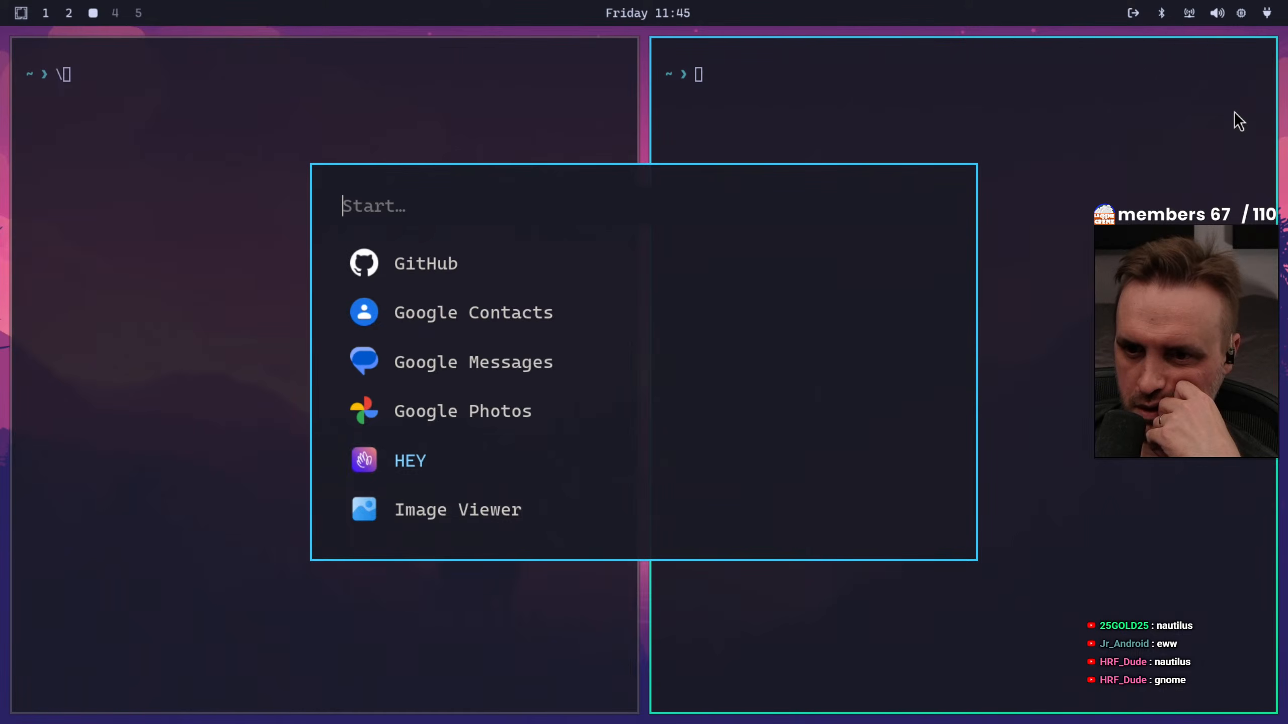
{"action": "key", "text": "Down"}
{"action": "key", "text": "Down"}
{"action": "key", "text": "Down"}
{"action": "key", "text": "Down"}
{"action": "key", "text": "Down"}
{"action": "key", "text": "Down"}
{"action": "key", "text": "Down"}
{"action": "key", "text": "Down"}
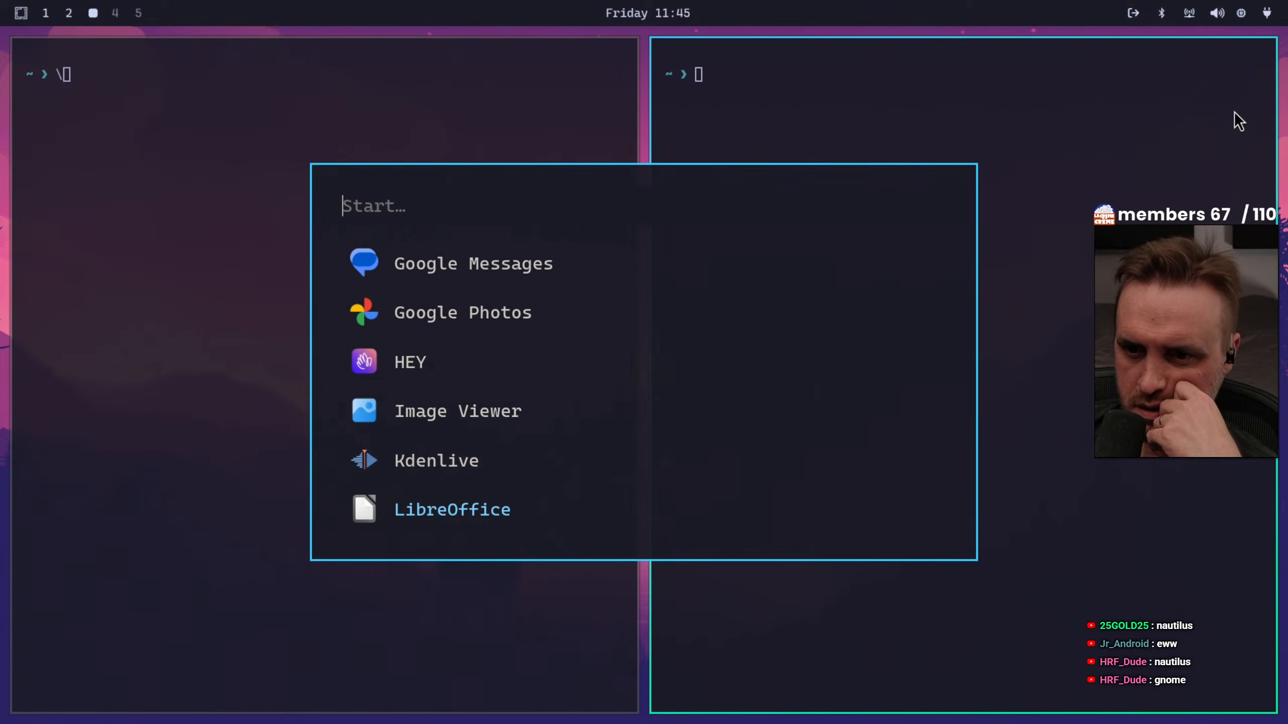
{"action": "key", "text": "Down"}
{"action": "key", "text": "Down"}
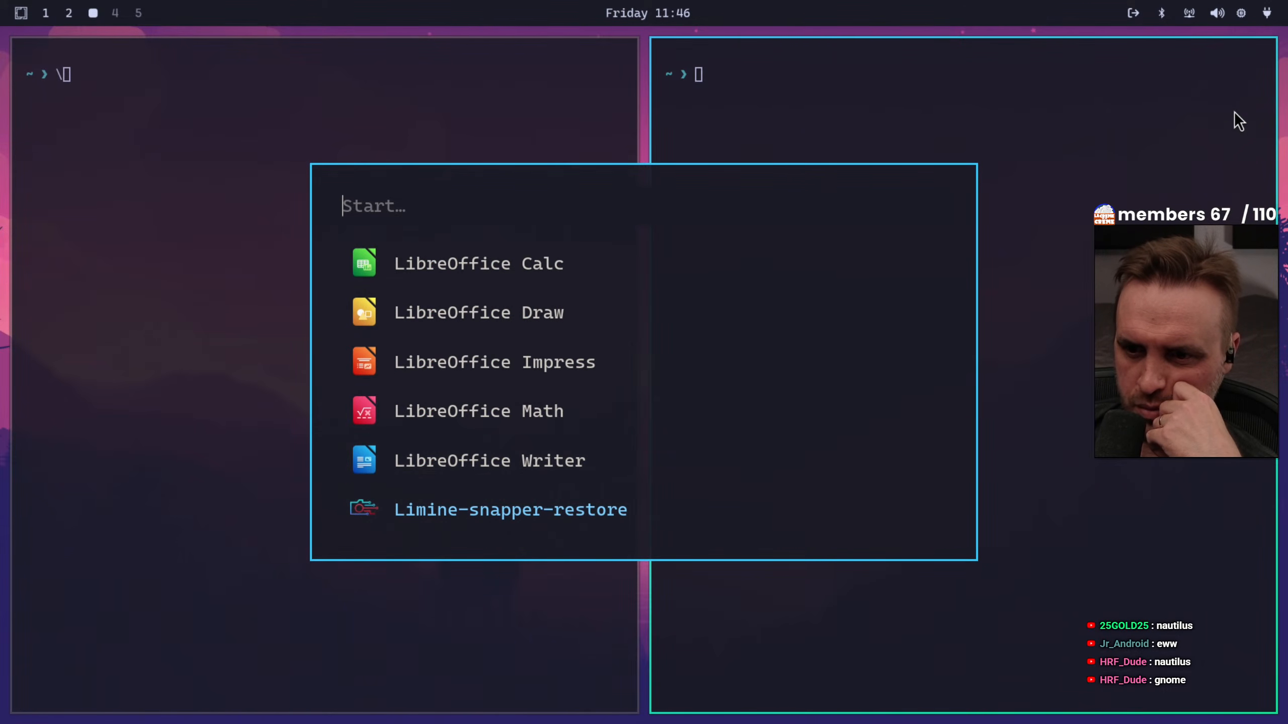
{"action": "key", "text": "Down"}
{"action": "key", "text": "Down"}
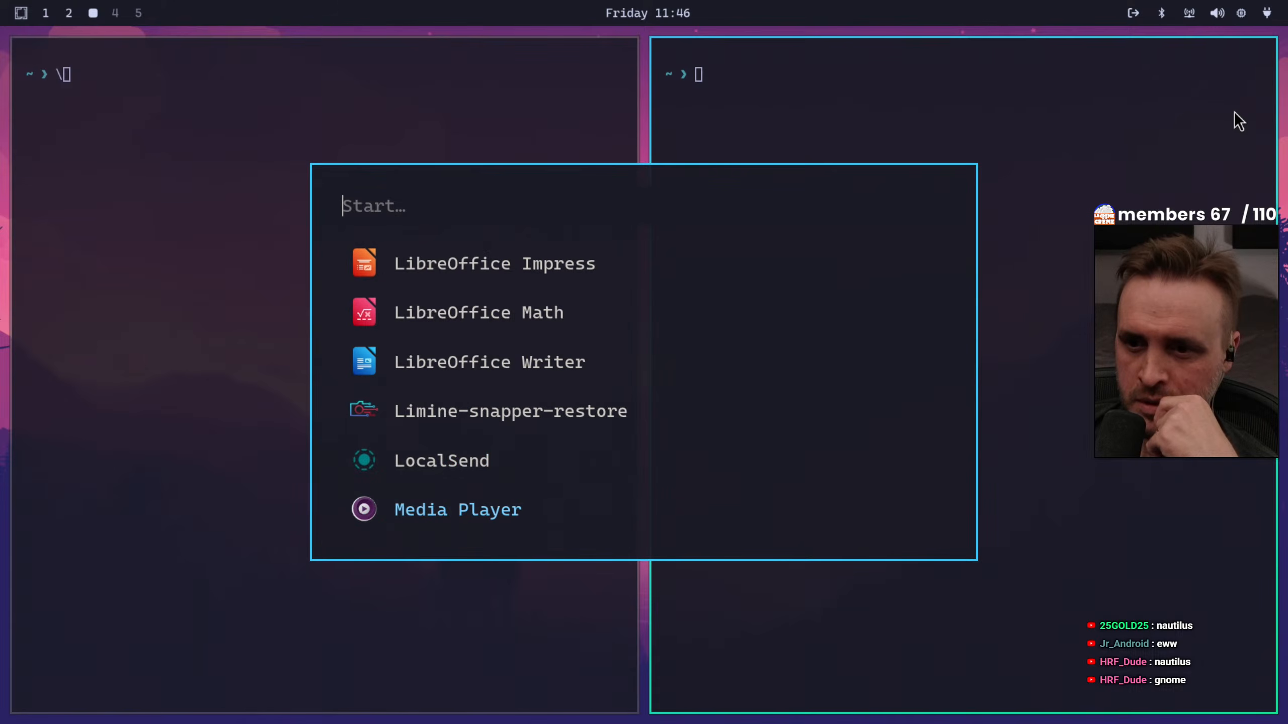
{"action": "key", "text": "Down"}
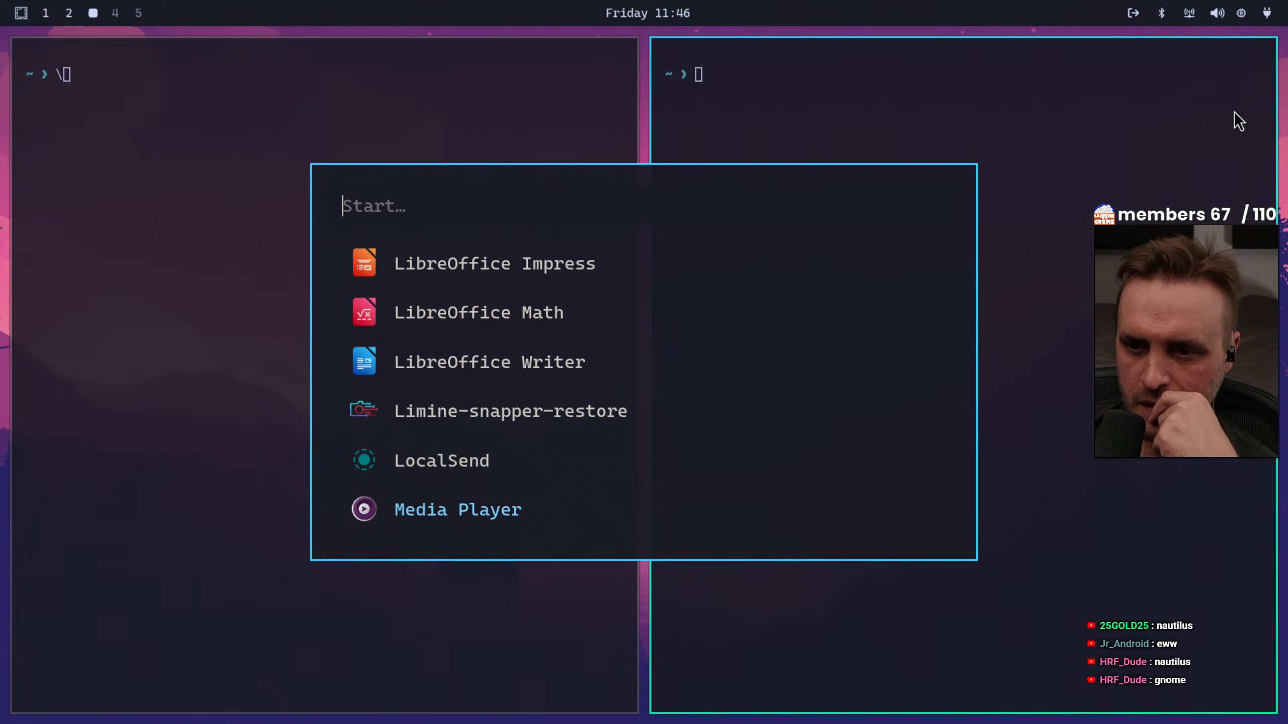
{"action": "key", "text": "Down"}
{"action": "key", "text": "Up"}
{"action": "key", "text": "Down"}
{"action": "key", "text": "Down"}
{"action": "key", "text": "Down"}
{"action": "key", "text": "Down"}
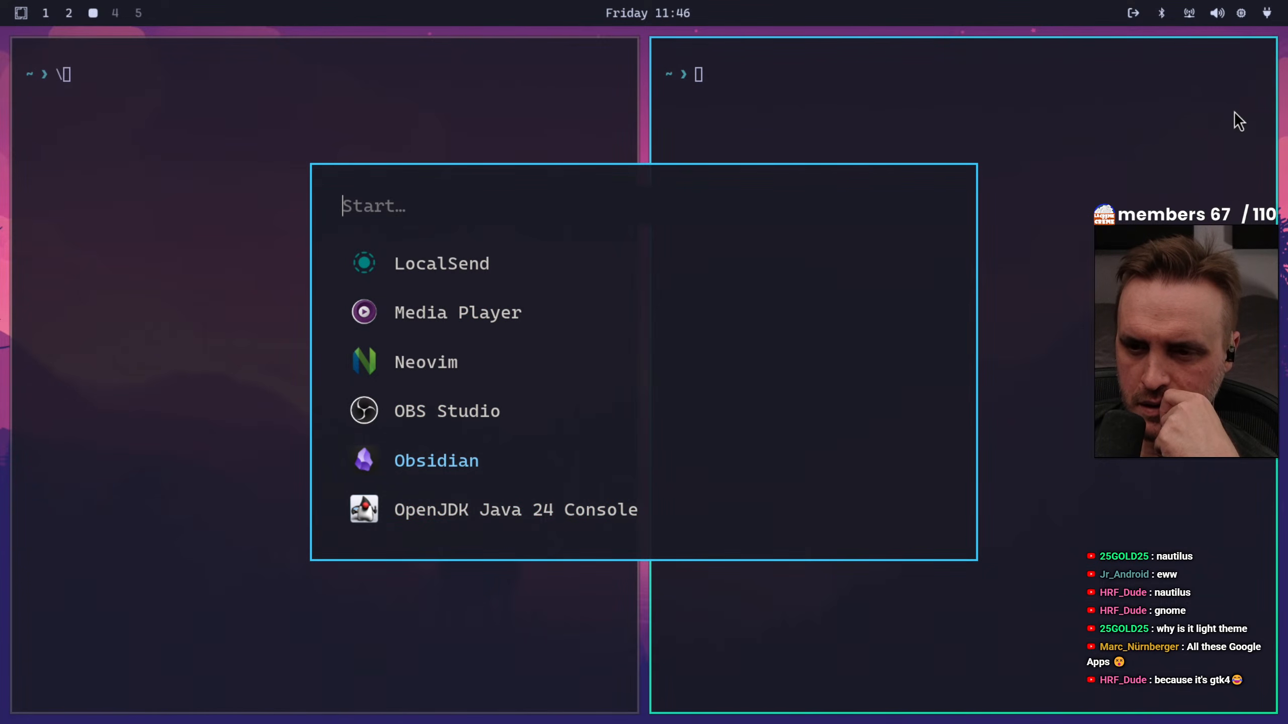
{"action": "key", "text": "Down"}
{"action": "key", "text": "Down"}
{"action": "key", "text": "Down"}
{"action": "key", "text": "Down"}
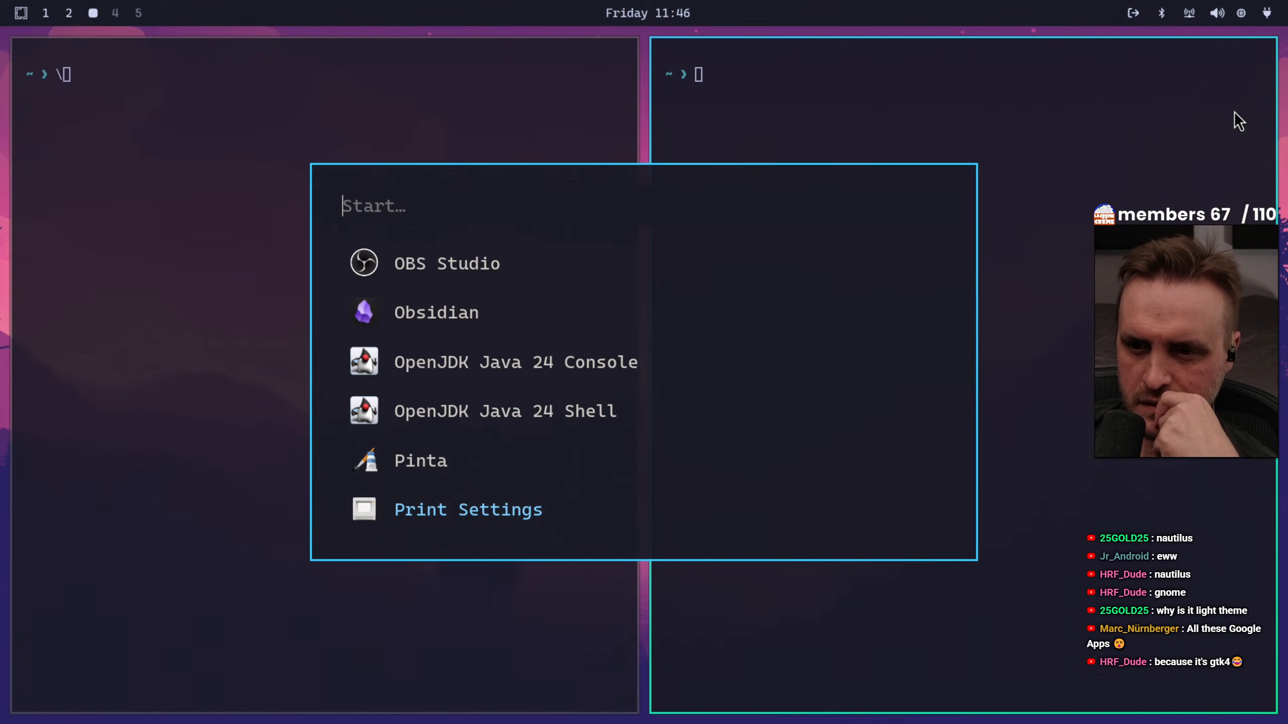
{"action": "key", "text": "Down"}
{"action": "key", "text": "Down"}
{"action": "key", "text": "Down"}
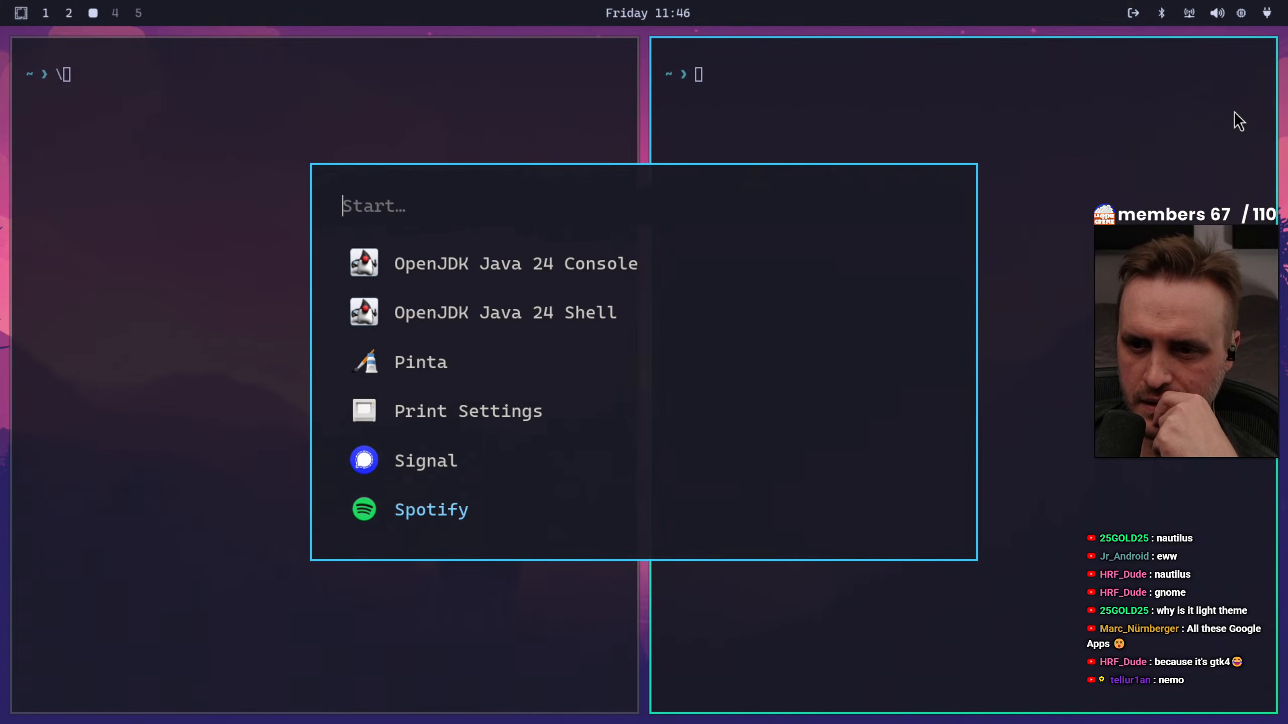
{"action": "key", "text": "Down"}
{"action": "key", "text": "Down"}
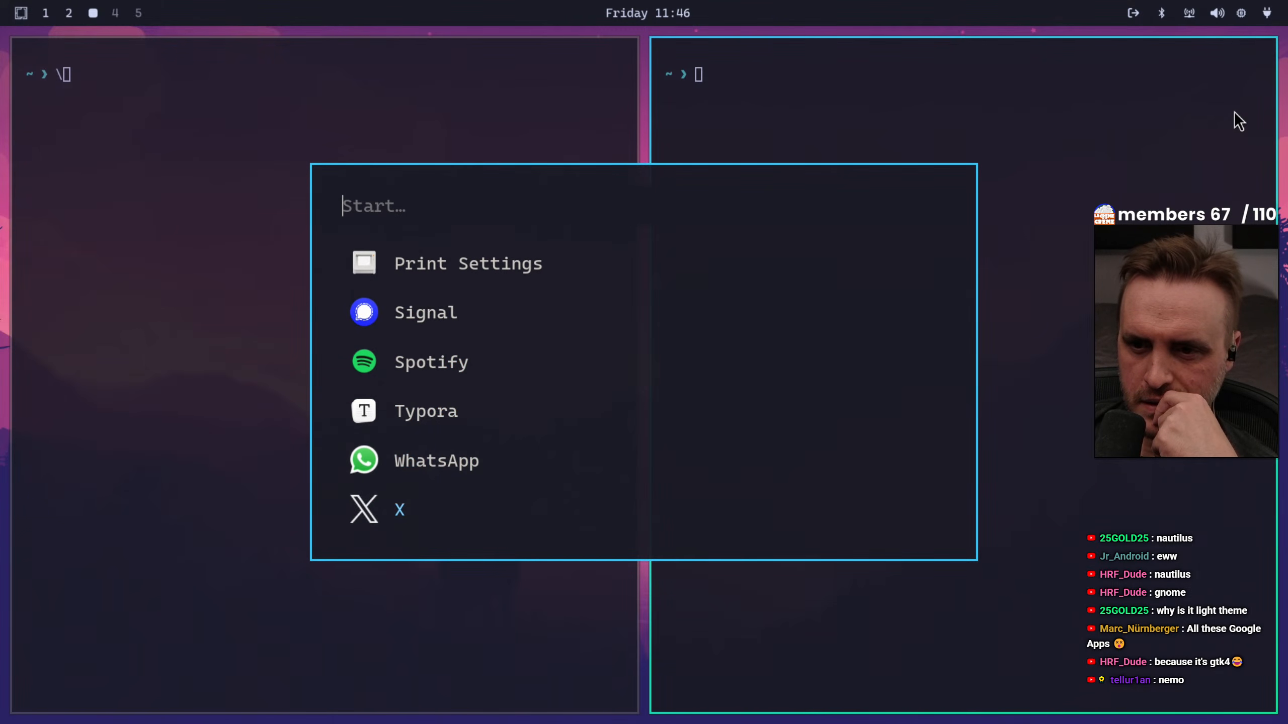
{"action": "key", "text": "Up"}
{"action": "key", "text": "Up"}
{"action": "key", "text": "Down"}
{"action": "key", "text": "Down"}
{"action": "key", "text": "Down"}
{"action": "key", "text": "Down"}
{"action": "key", "text": "Down"}
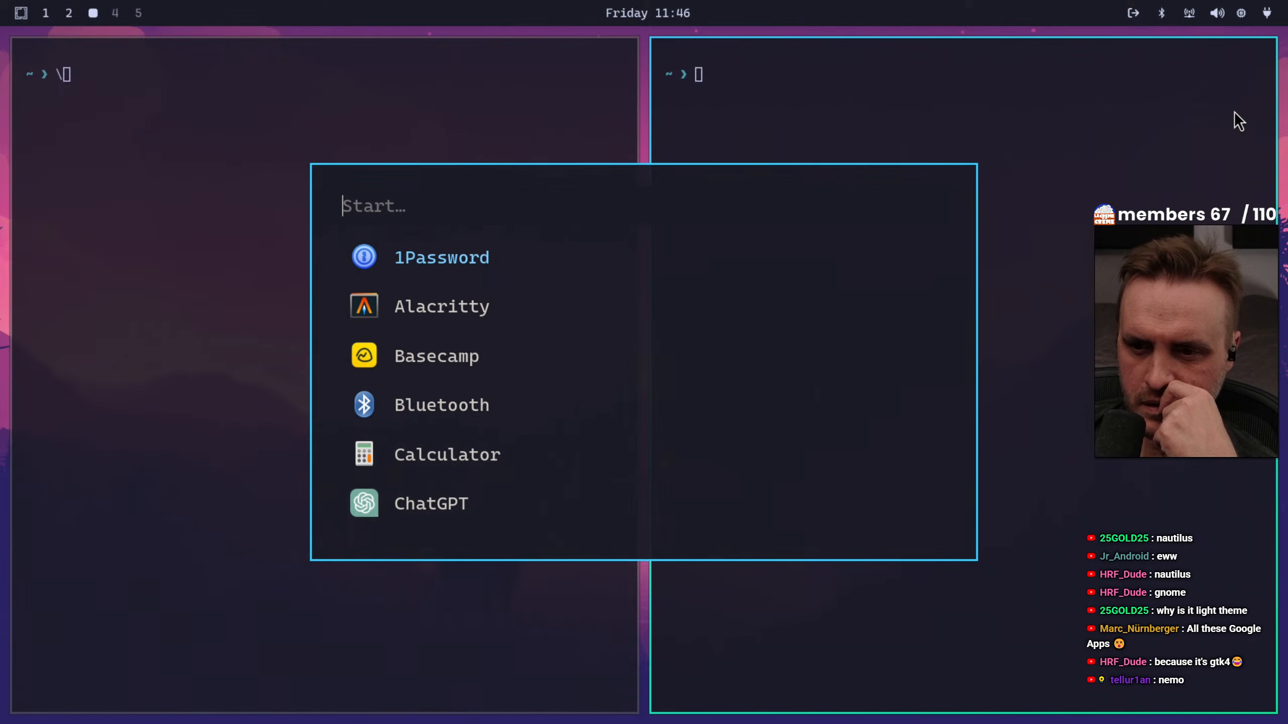
Review the launcher's application entries again in reverse order, including the LibreOffice apps and web apps
{"action": "key", "text": "Down"}
{"action": "key", "text": "Down"}
{"action": "key", "text": "Down"}
{"action": "key", "text": "Up"}
{"action": "key", "text": "Up"}
{"action": "key", "text": "Up"}
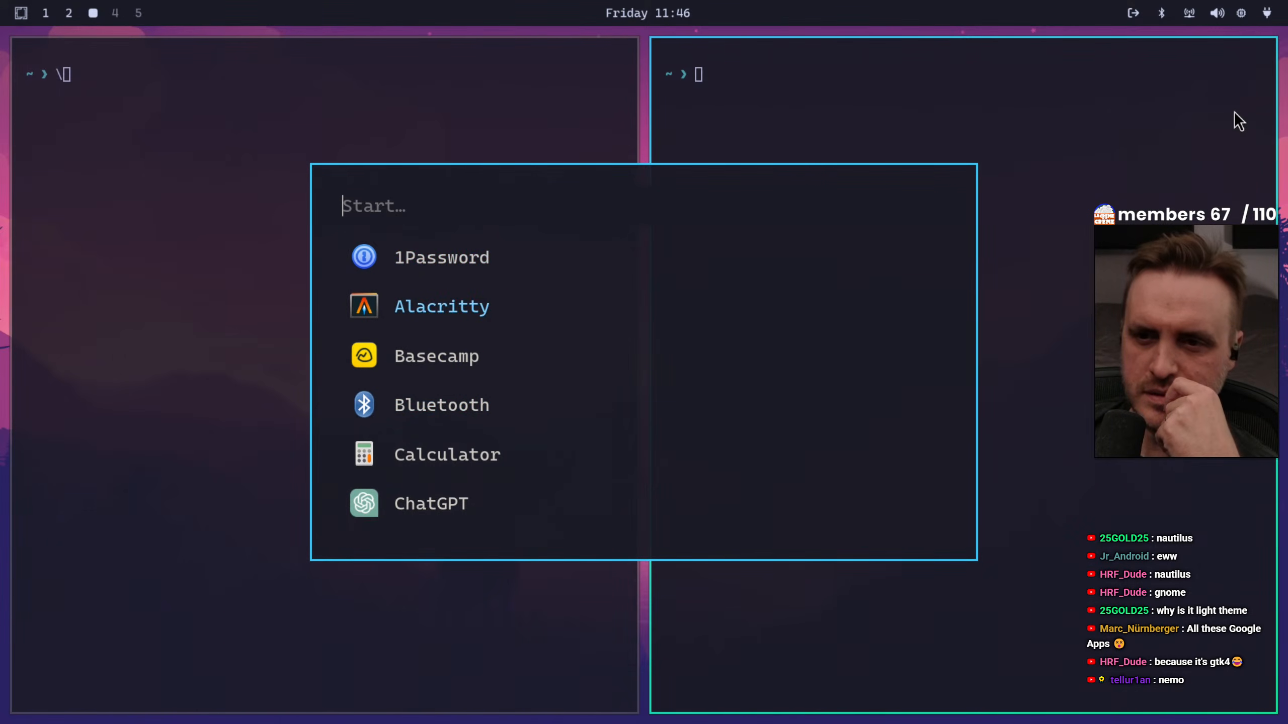
{"action": "key", "text": "Up"}
{"action": "key", "text": "Up"}
{"action": "key", "text": "Up"}
{"action": "key", "text": "Up"}
{"action": "key", "text": "Up"}
{"action": "key", "text": "Up"}
{"action": "key", "text": "Up"}
{"action": "key", "text": "Up"}
{"action": "key", "text": "Up"}
{"action": "key", "text": "Up"}
{"action": "key", "text": "Up"}
{"action": "key", "text": "Up"}
{"action": "key", "text": "Up"}
{"action": "key", "text": "Up"}
{"action": "key", "text": "Up"}
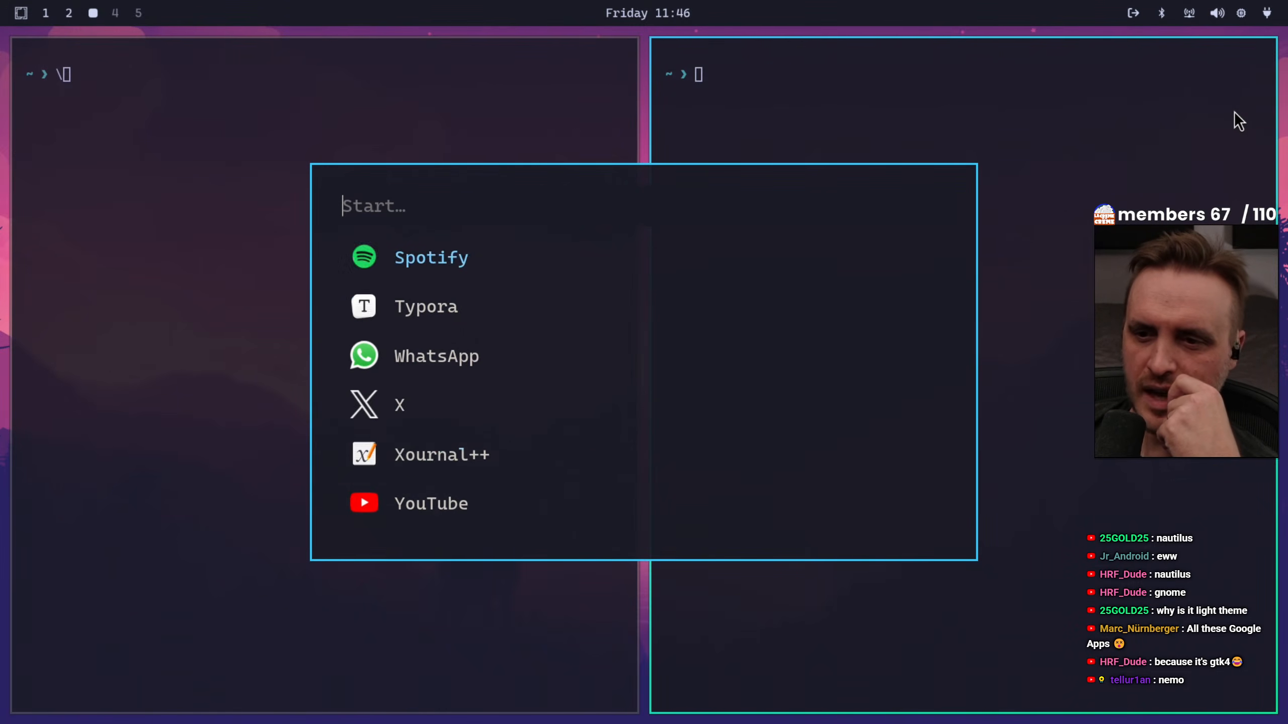
{"action": "key", "text": "Up"}
{"action": "key", "text": "Up"}
{"action": "key", "text": "Up"}
{"action": "key", "text": "Up"}
{"action": "key", "text": "Up"}
{"action": "key", "text": "Up"}
{"action": "key", "text": "Up"}
{"action": "key", "text": "Up"}
{"action": "key", "text": "Up"}
{"action": "key", "text": "Up"}
{"action": "key", "text": "Up"}
{"action": "key", "text": "Up"}
{"action": "key", "text": "Up"}
{"action": "key", "text": "Up"}
{"action": "key", "text": "Up"}
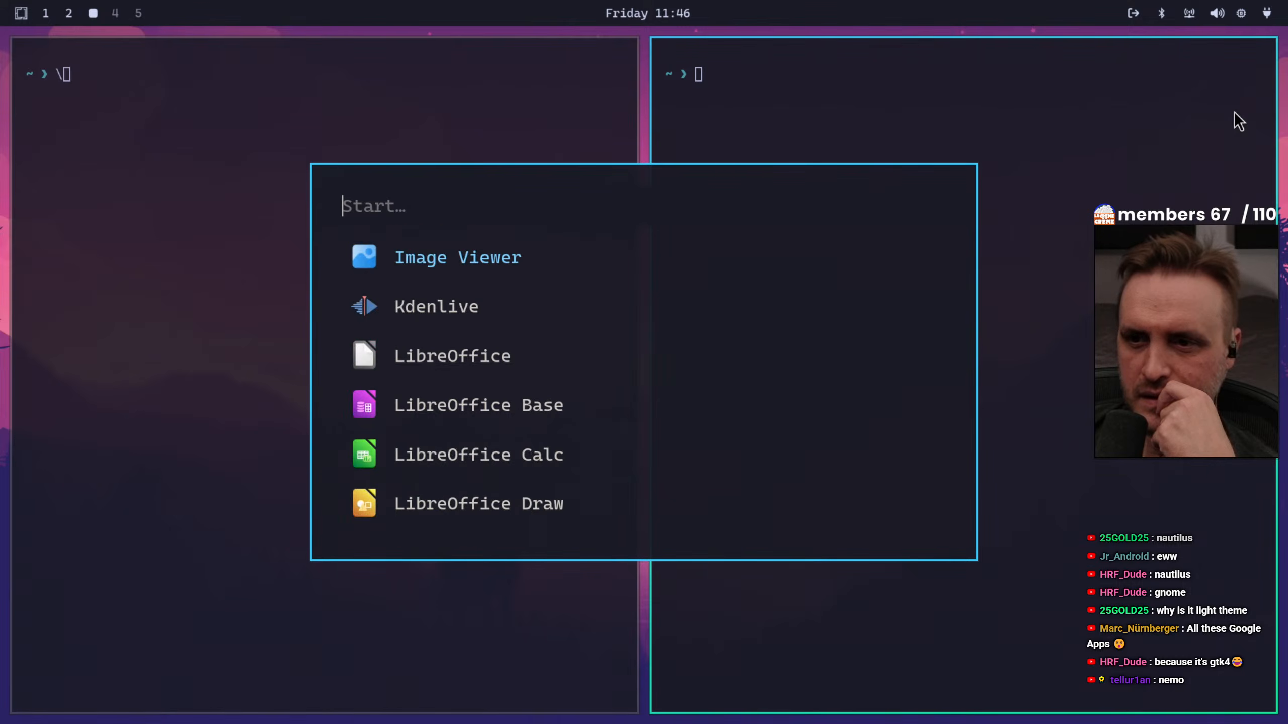
{"action": "key", "text": "Up"}
{"action": "key", "text": "Up"}
{"action": "key", "text": "Up"}
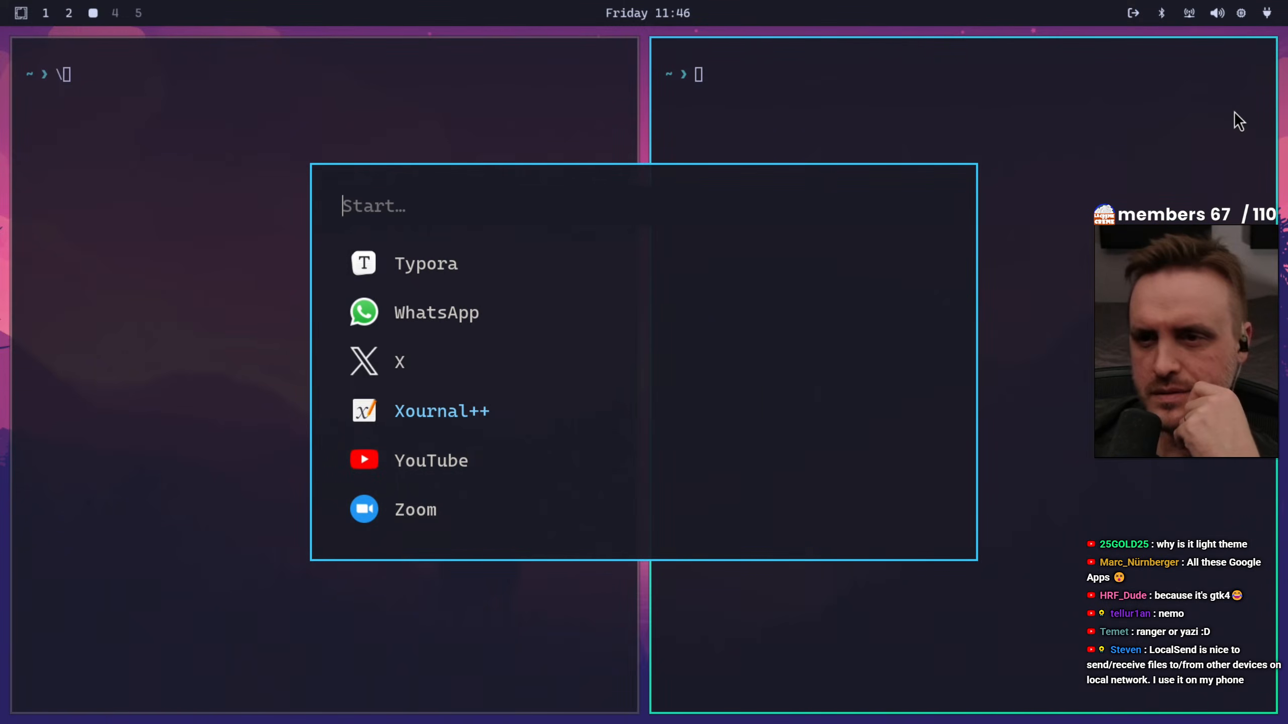
Start LocalSend from the application launcher, view its window, and close it
{"action": "key", "text": "Up"}
{"action": "key", "text": "Up"}
{"action": "key", "text": "Up"}
{"action": "key", "text": "Up"}
{"action": "key", "text": "Up"}
{"action": "key", "text": "Up"}
{"action": "key", "text": "Up"}
{"action": "key", "text": "Up"}
{"action": "key", "text": "Up"}
{"action": "key", "text": "Up"}
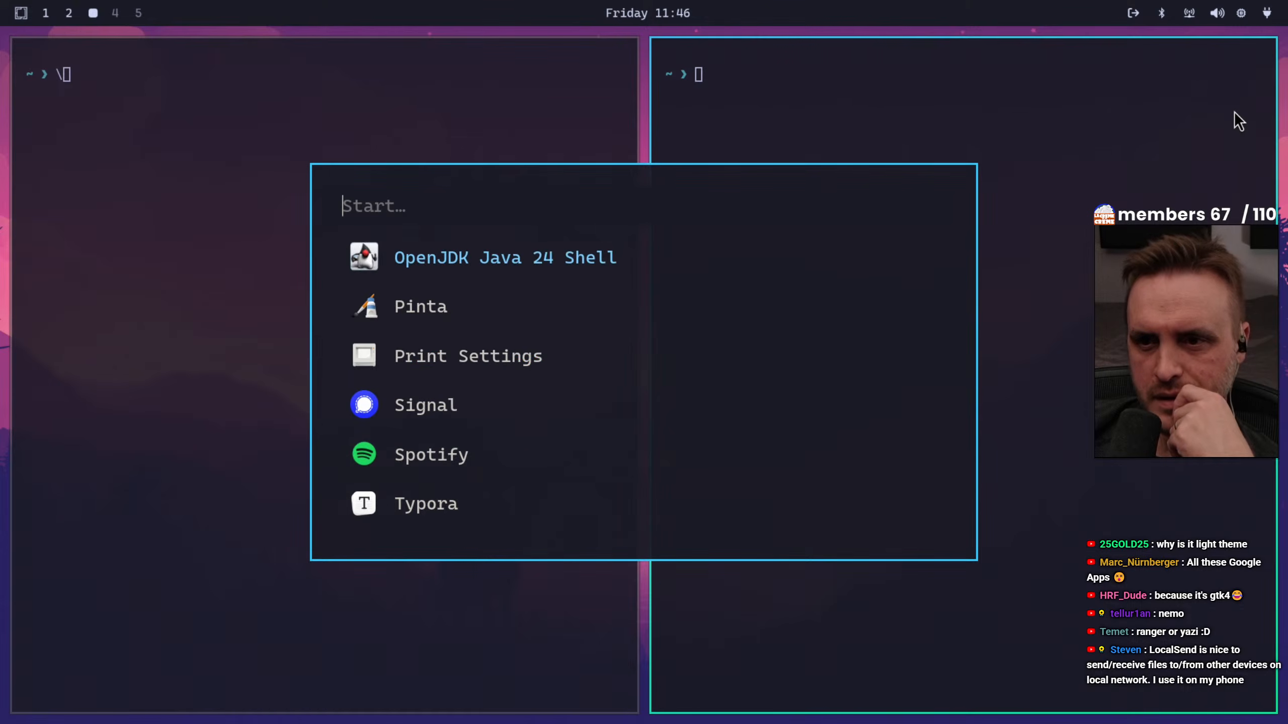
{"action": "key", "text": "Up"}
{"action": "key", "text": "Up"}
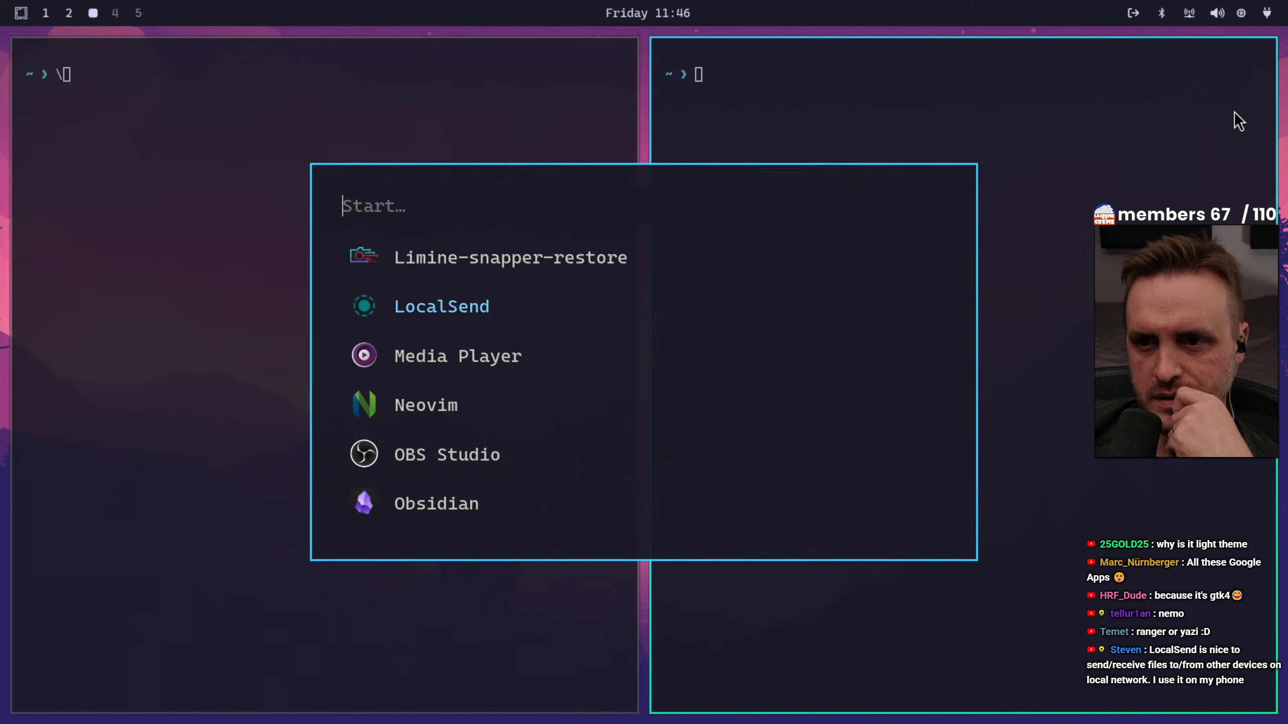
{"action": "key", "text": "Return"}
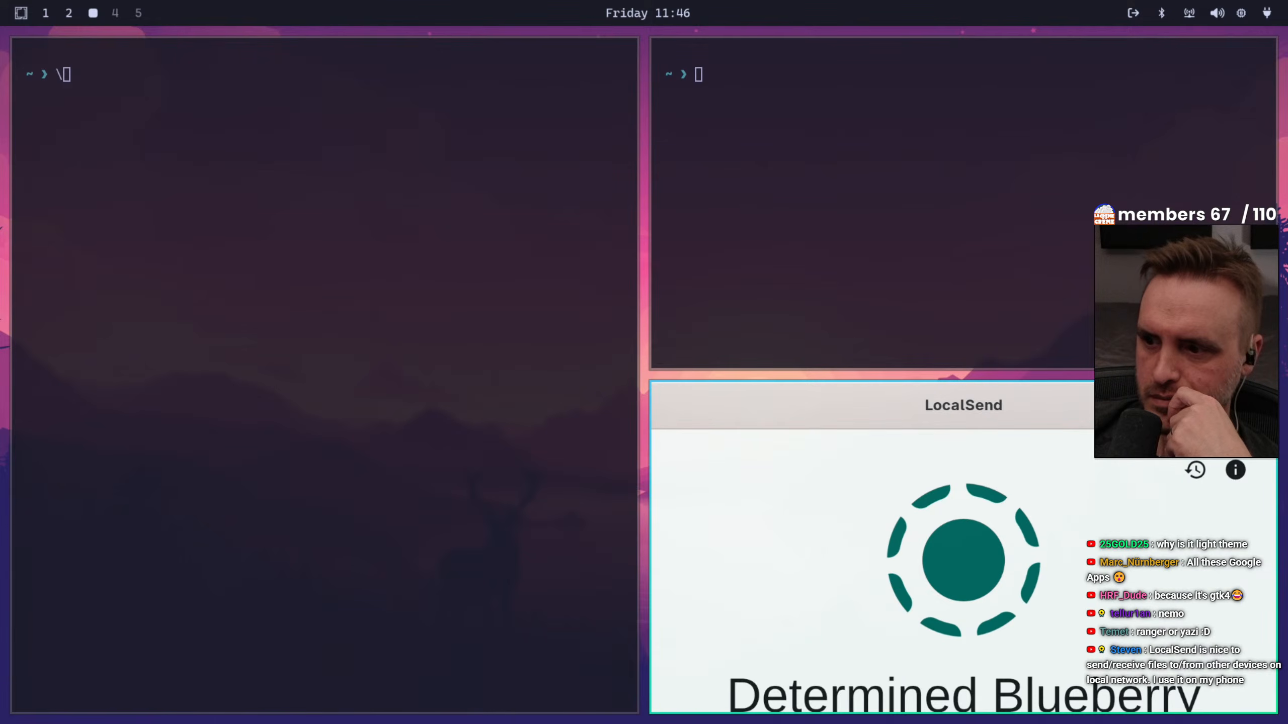
{"action": "key", "text": "super+w"}
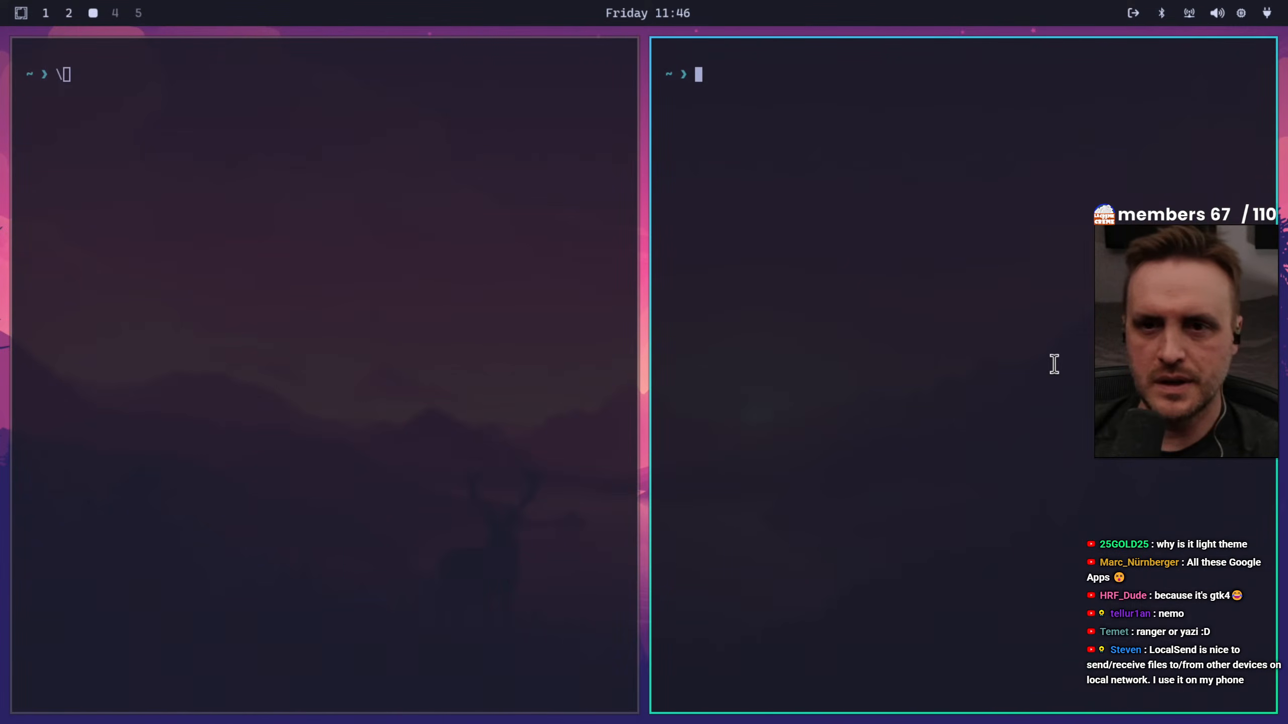
Check workspaces 4 and 1, and switch to the terminal on workspace 2
{"action": "left_click", "coordinate": [116, 12]}
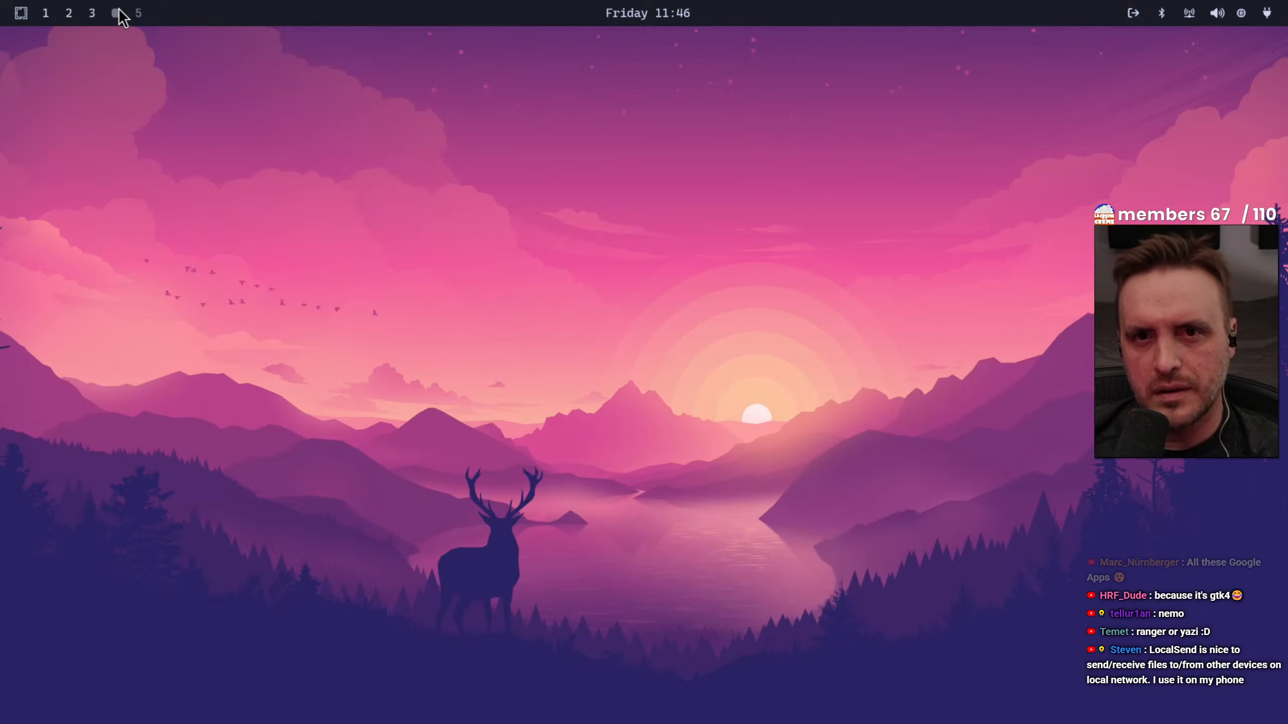
{"action": "left_click", "coordinate": [45, 12]}
{"action": "left_click", "coordinate": [69, 13]}
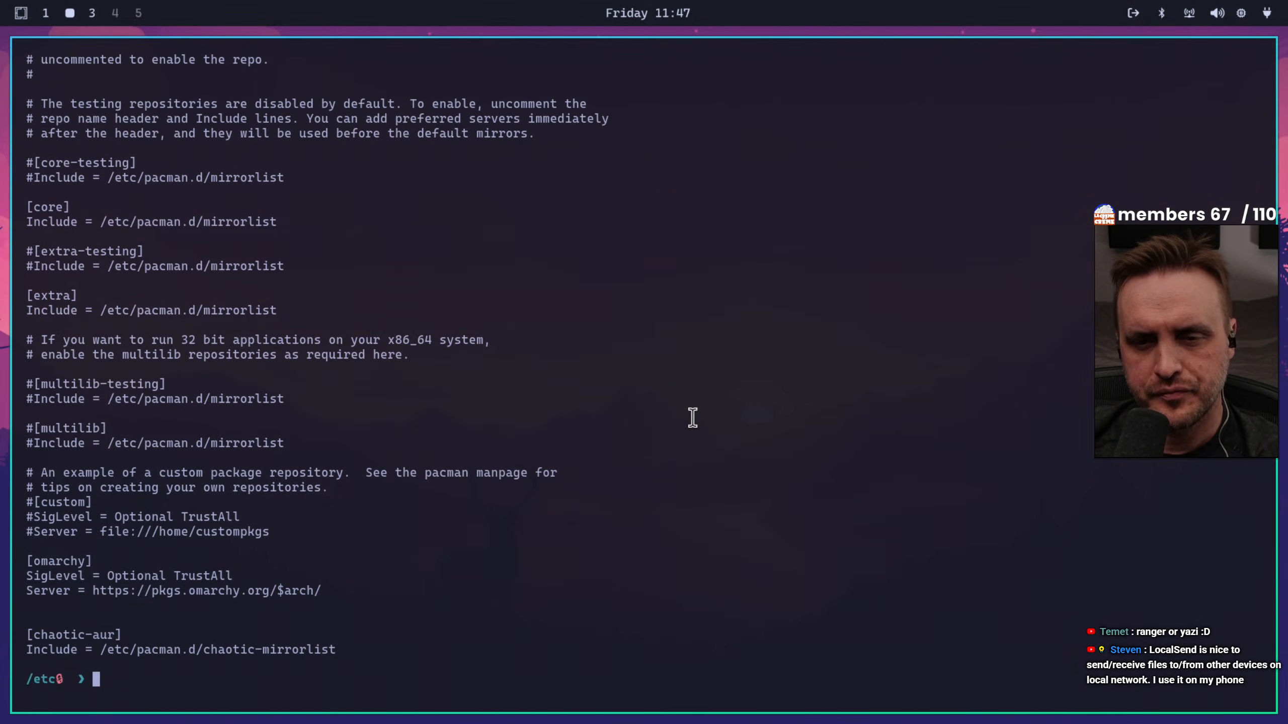
Clear the terminal and list the block devices with lsblk
{"action": "key", "text": "ctrl+l"}
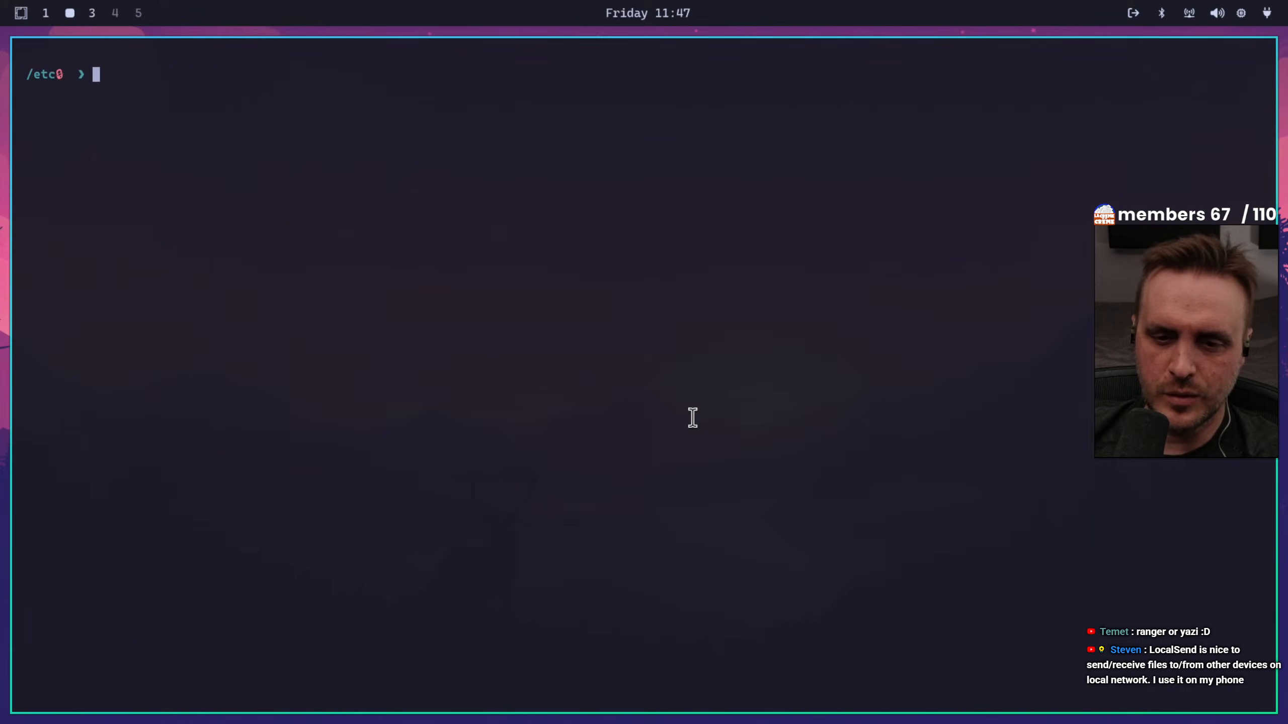
{"action": "type", "text": "ls -la"}
{"action": "key", "text": "BackSpace"}
{"action": "key", "text": "BackSpace"}
{"action": "key", "text": "BackSpace"}
{"action": "key", "text": "BackSpace"}
{"action": "key", "text": "BackSpace"}
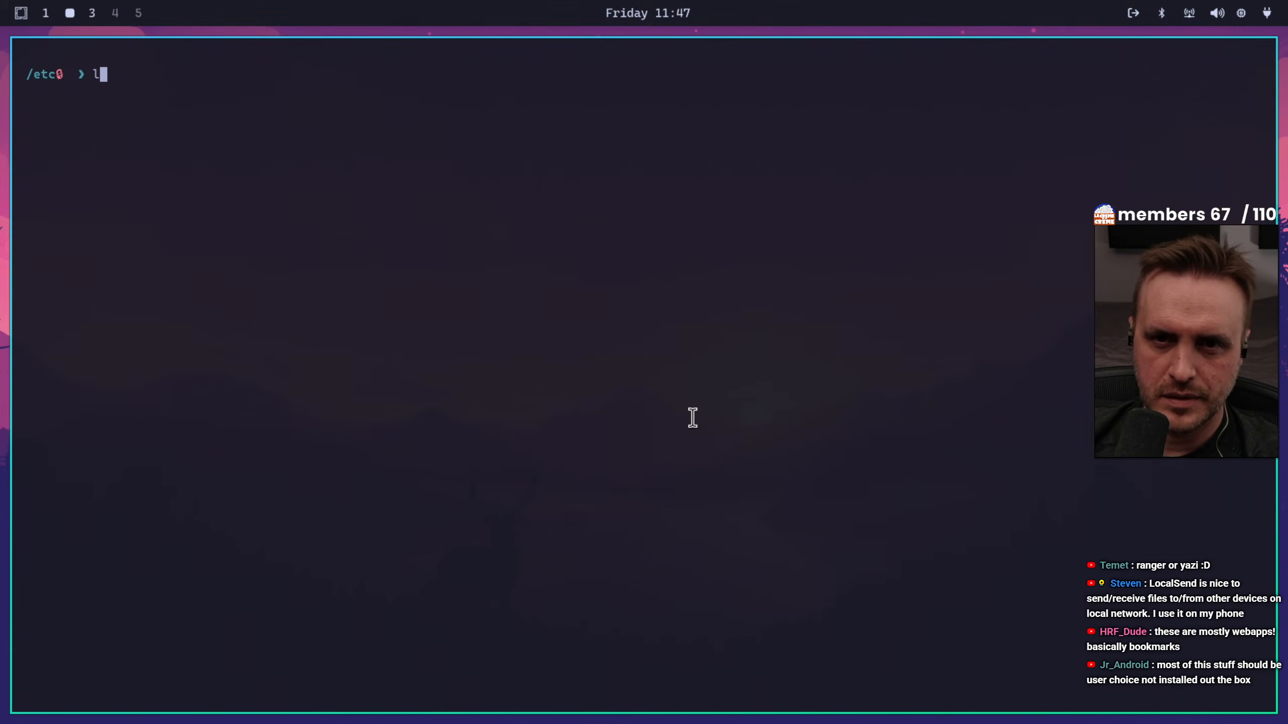
{"action": "type", "text": "sblk"}
{"action": "key", "text": "Return"}
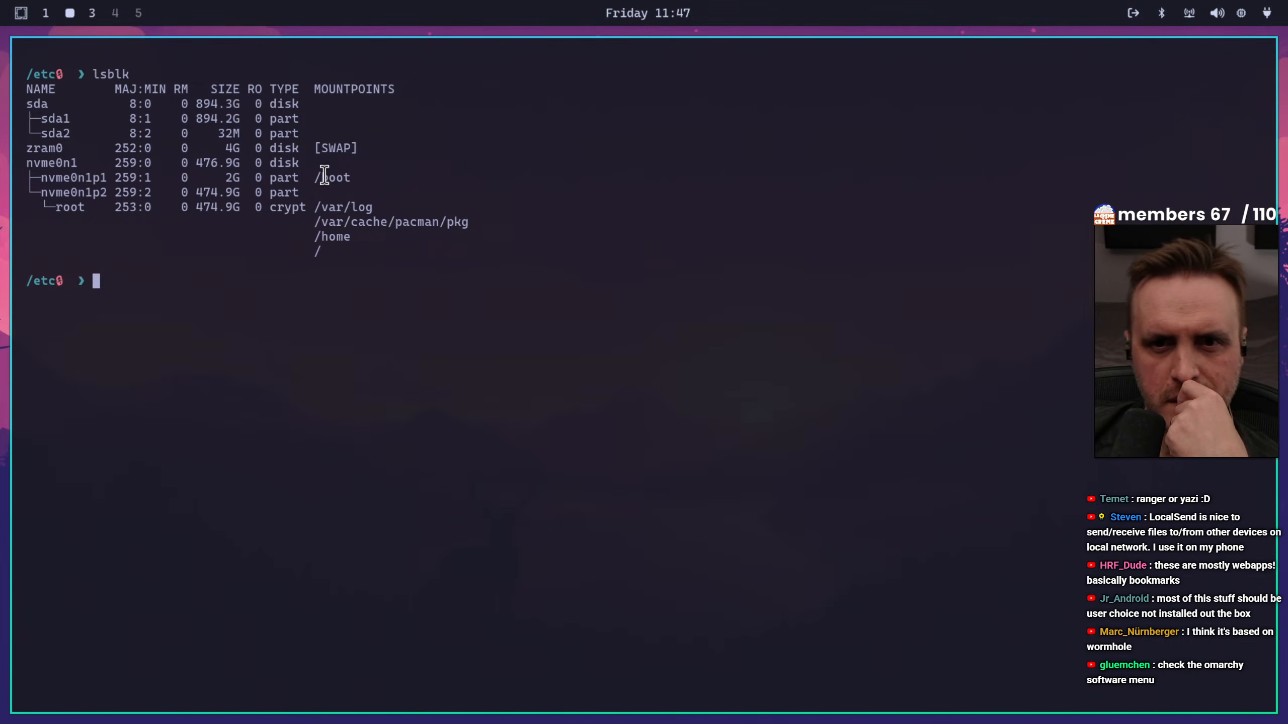
Examine the lsblk output for the boot partition's size and the /boot, /var/cache/pacman/pkg and /home mount points
{"action": "double_click", "coordinate": [225, 180]}
{"action": "left_click_drag", "start_coordinate": [314, 178], "coordinate": [356, 178]}
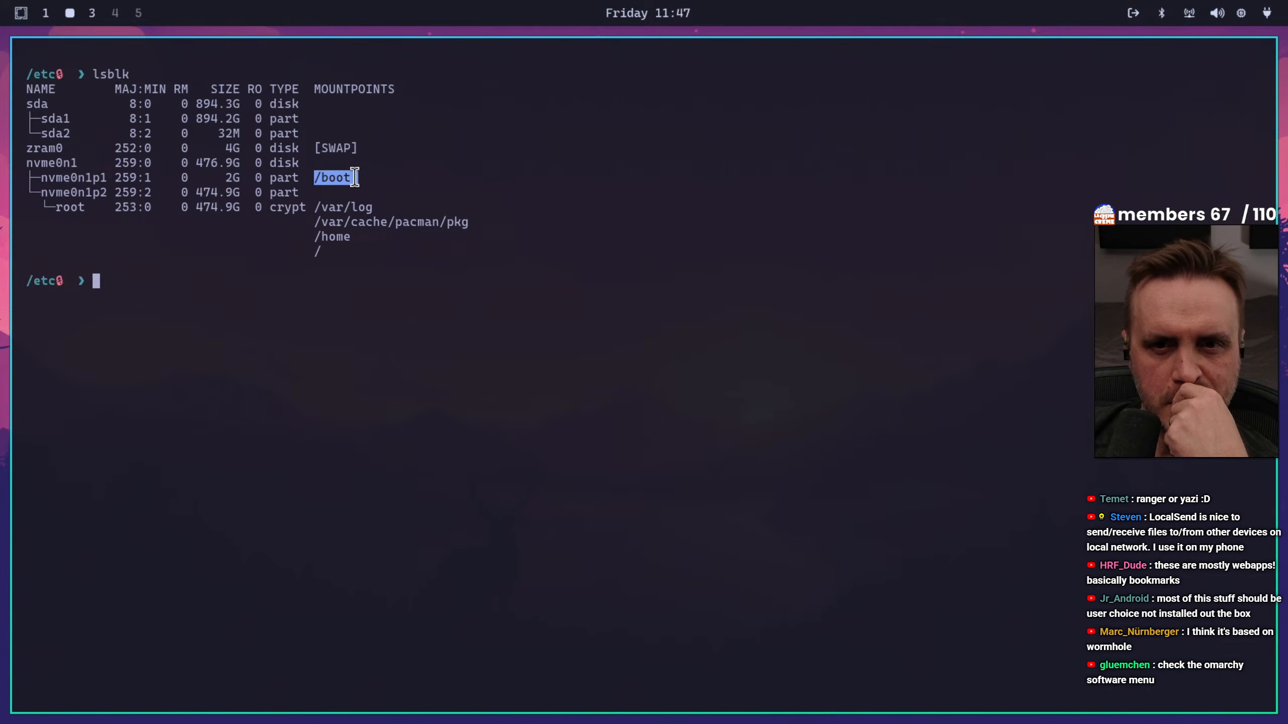
{"action": "double_click", "coordinate": [230, 178]}
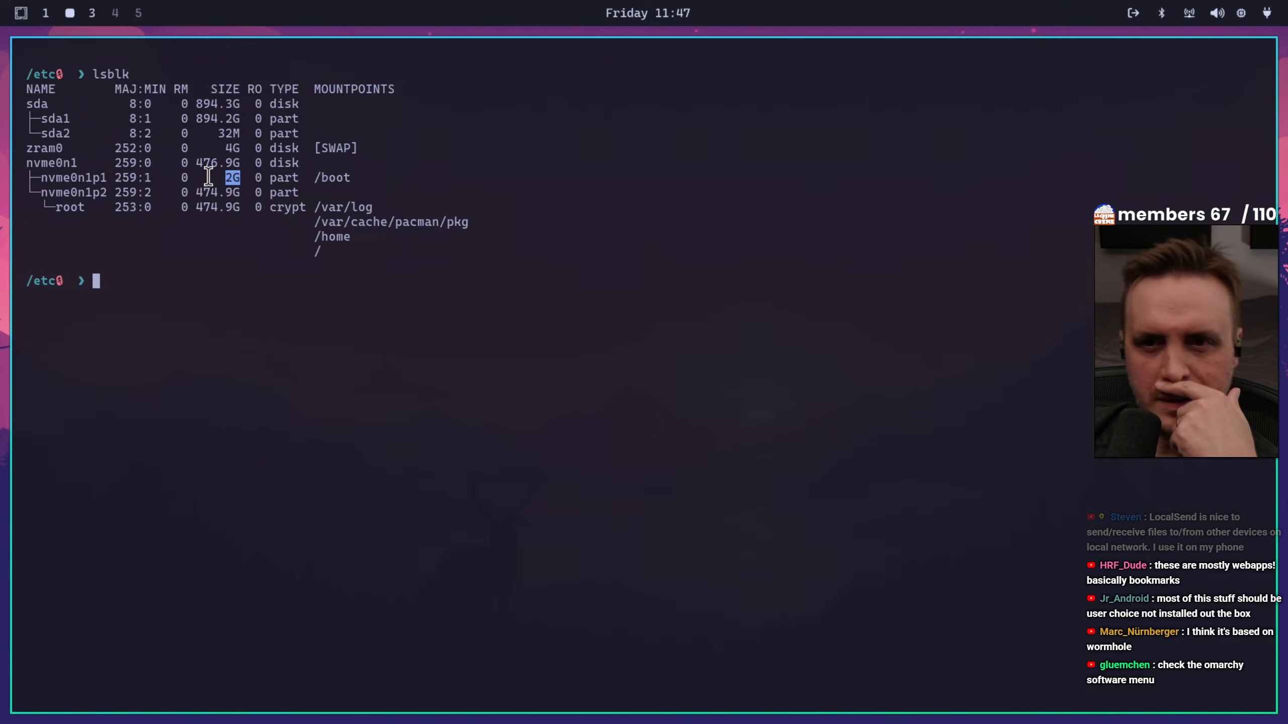
{"action": "left_click_drag", "start_coordinate": [31, 177], "coordinate": [376, 175]}
{"action": "left_click", "coordinate": [377, 175]}
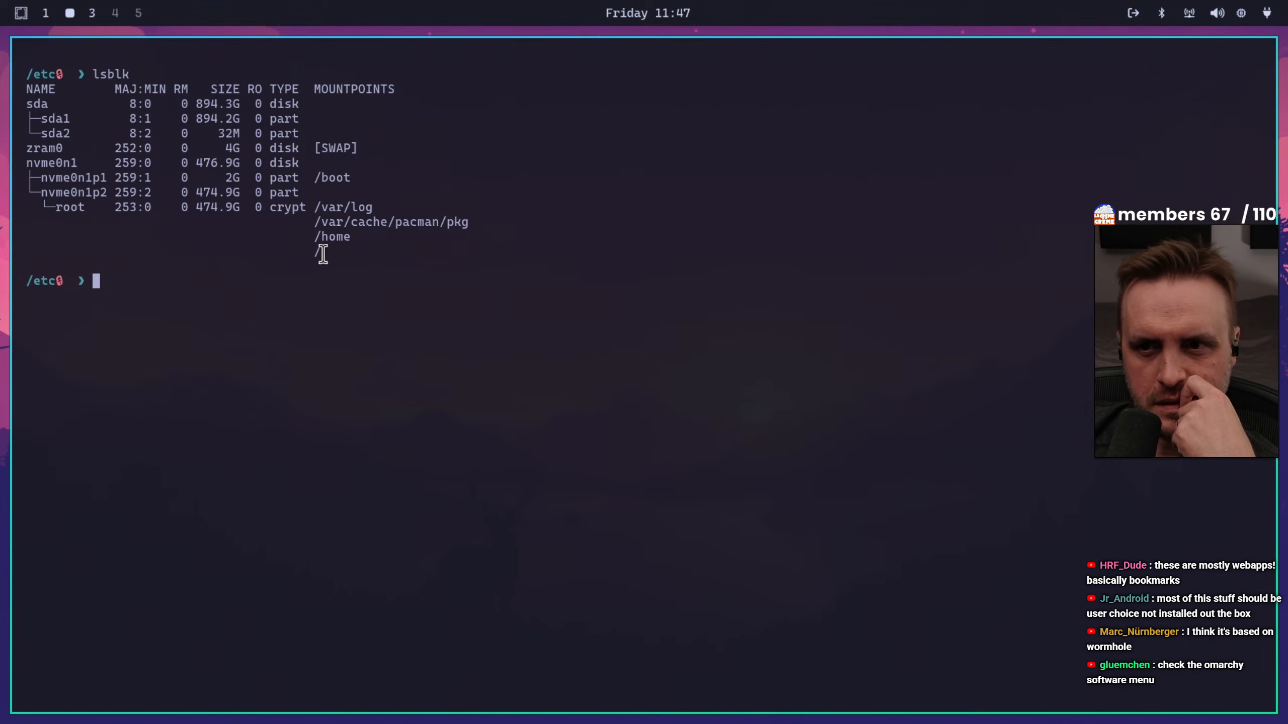
{"action": "left_click_drag", "start_coordinate": [315, 219], "coordinate": [491, 227]}
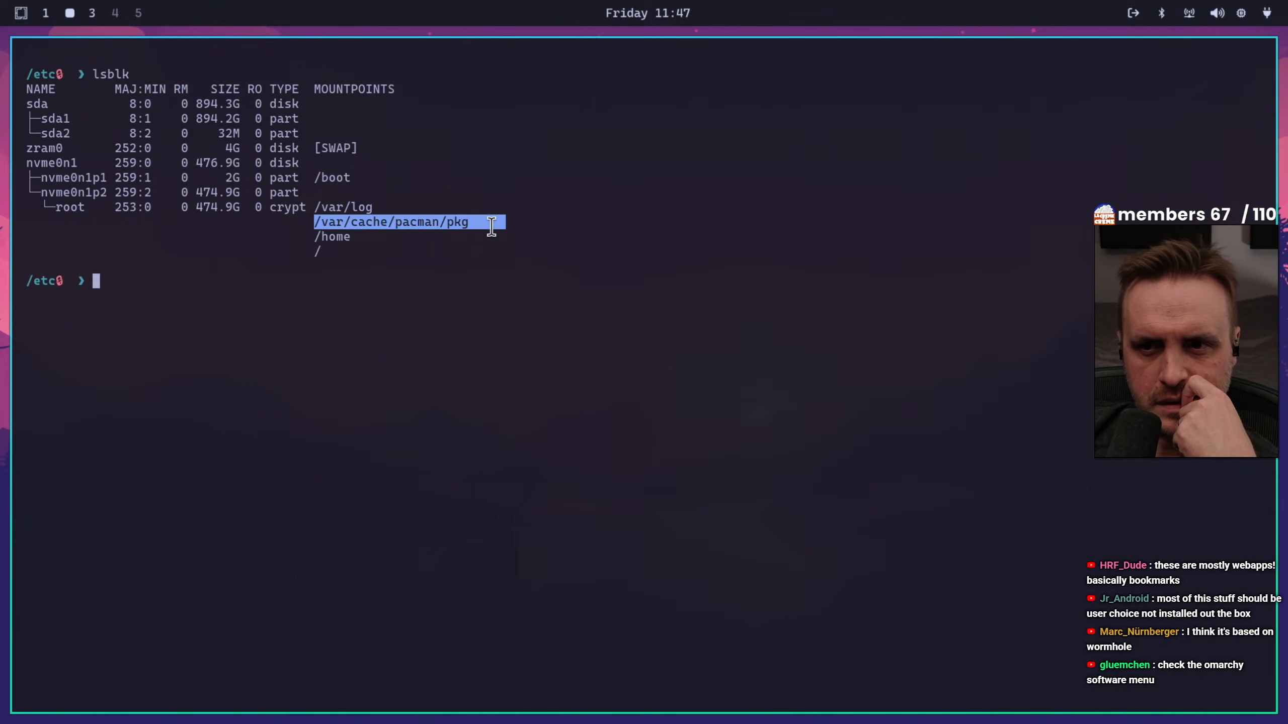
{"action": "left_click_drag", "start_coordinate": [316, 236], "coordinate": [358, 237]}
{"action": "left_click", "coordinate": [356, 275]}
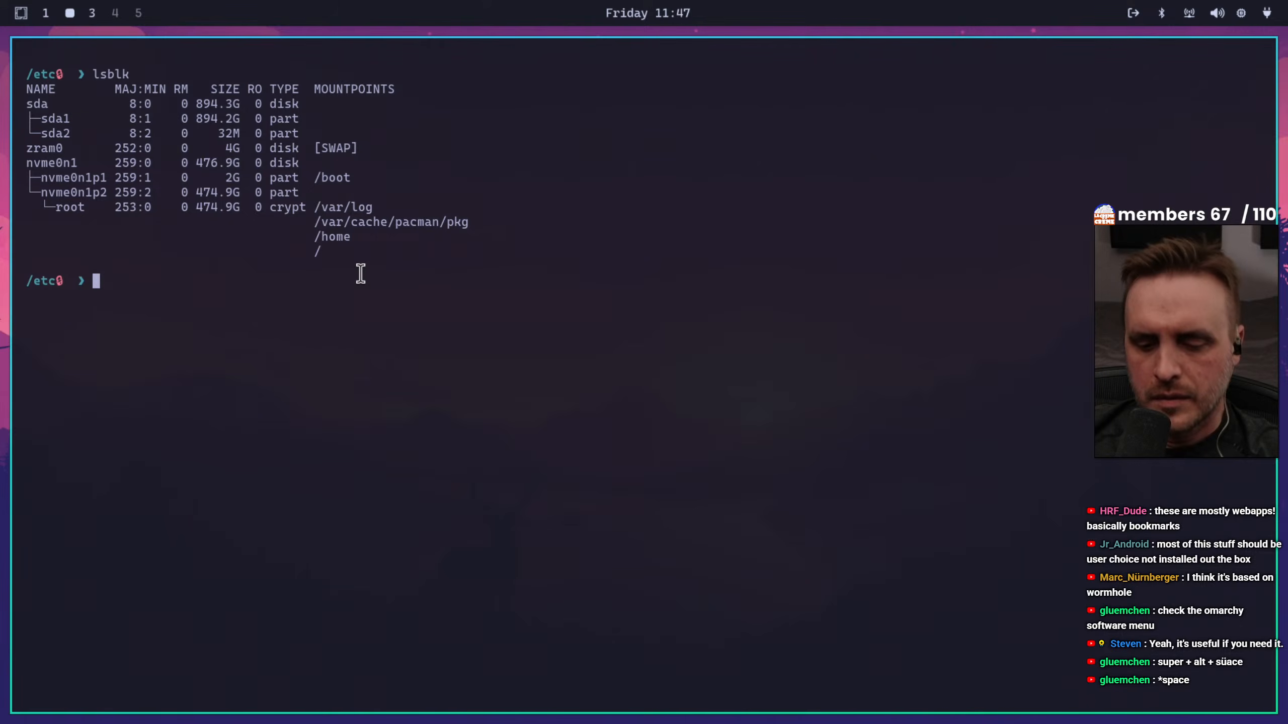
View the Omarchy menu, enter its Apps entry, and dismiss it without launching anything
{"action": "key", "text": "super+alt+space"}
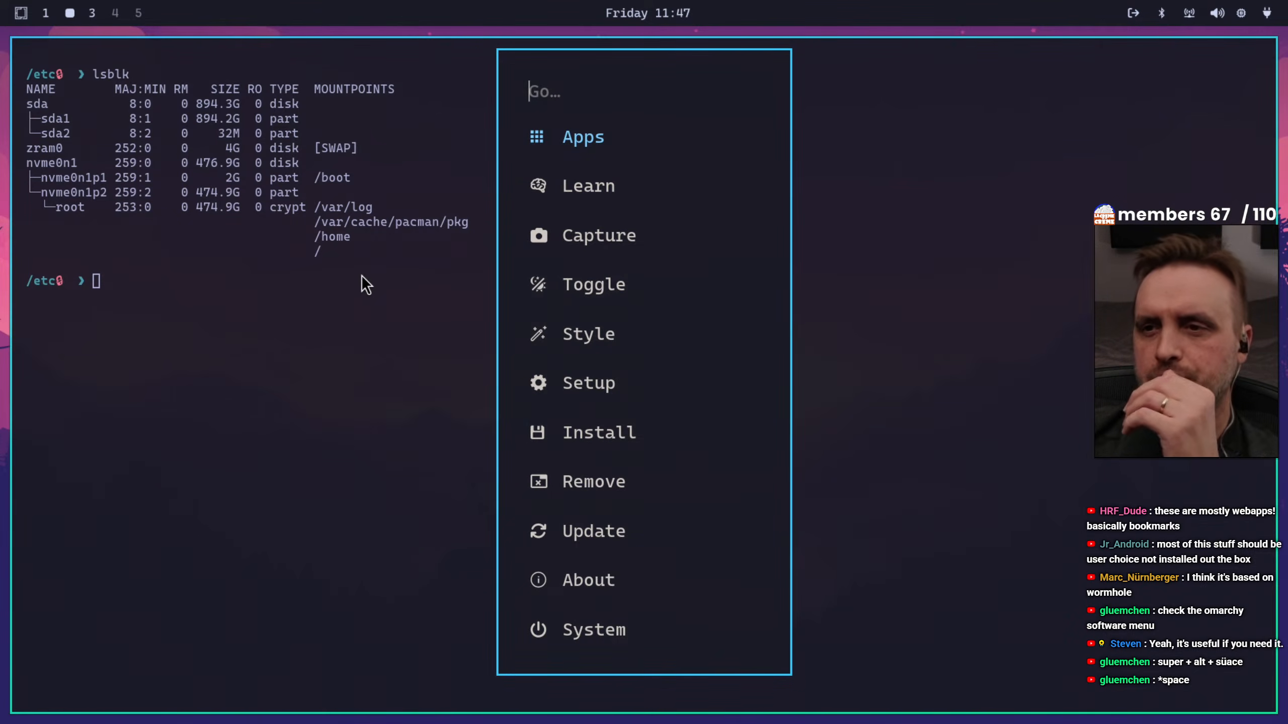
{"action": "key", "text": "Return"}
{"action": "key", "text": "Escape"}
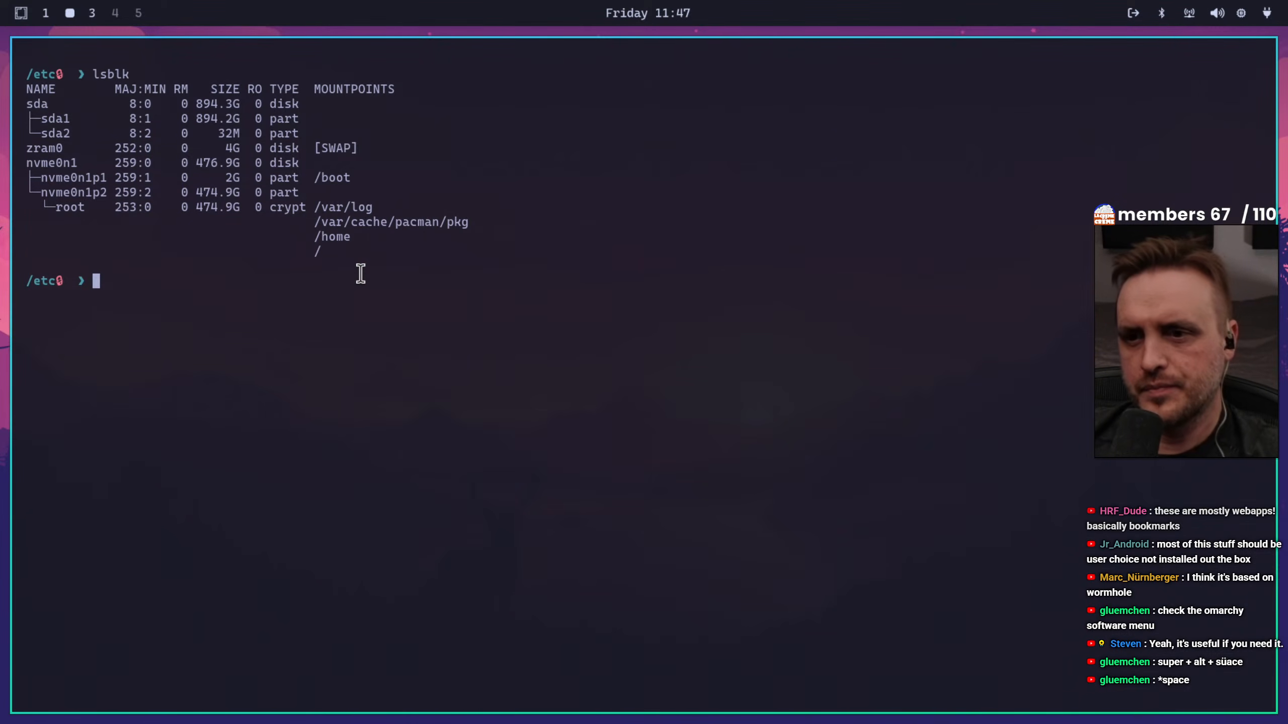
View the documentation entries in the Learn section of the Omarchy menu and return without launching any
{"action": "key", "text": "super+alt+space"}
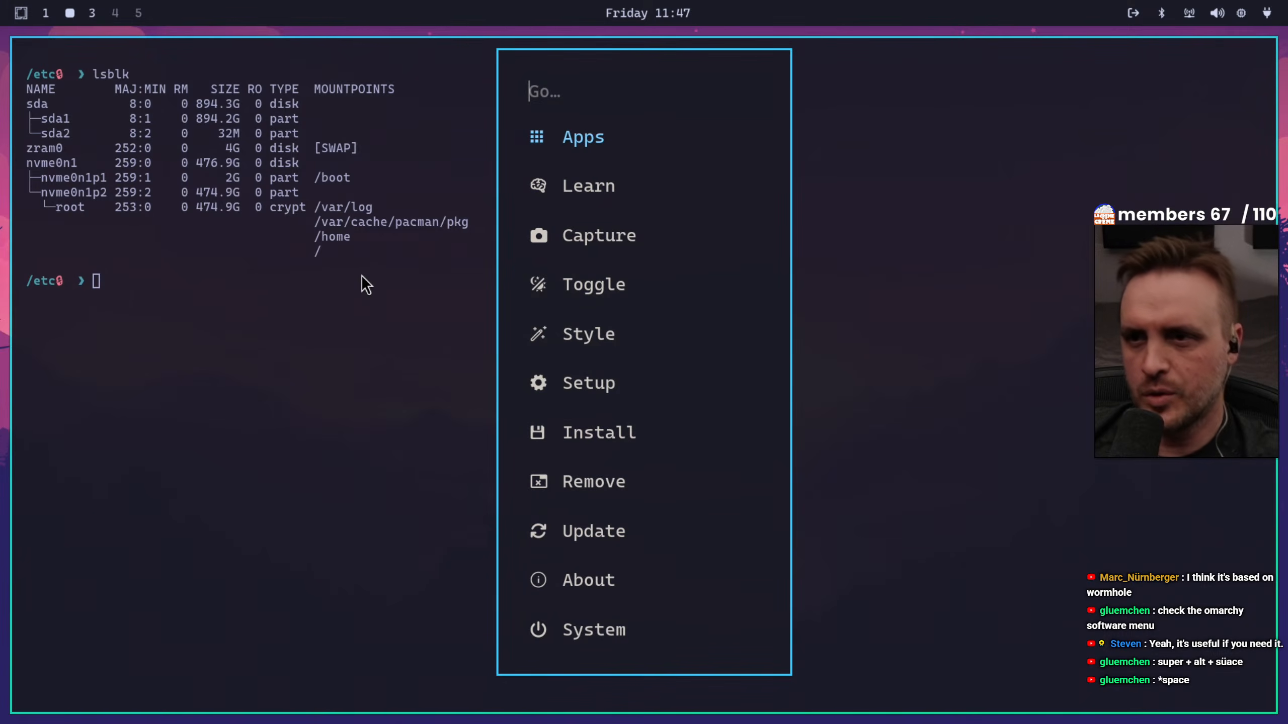
{"action": "key", "text": "Down"}
{"action": "key", "text": "Return"}
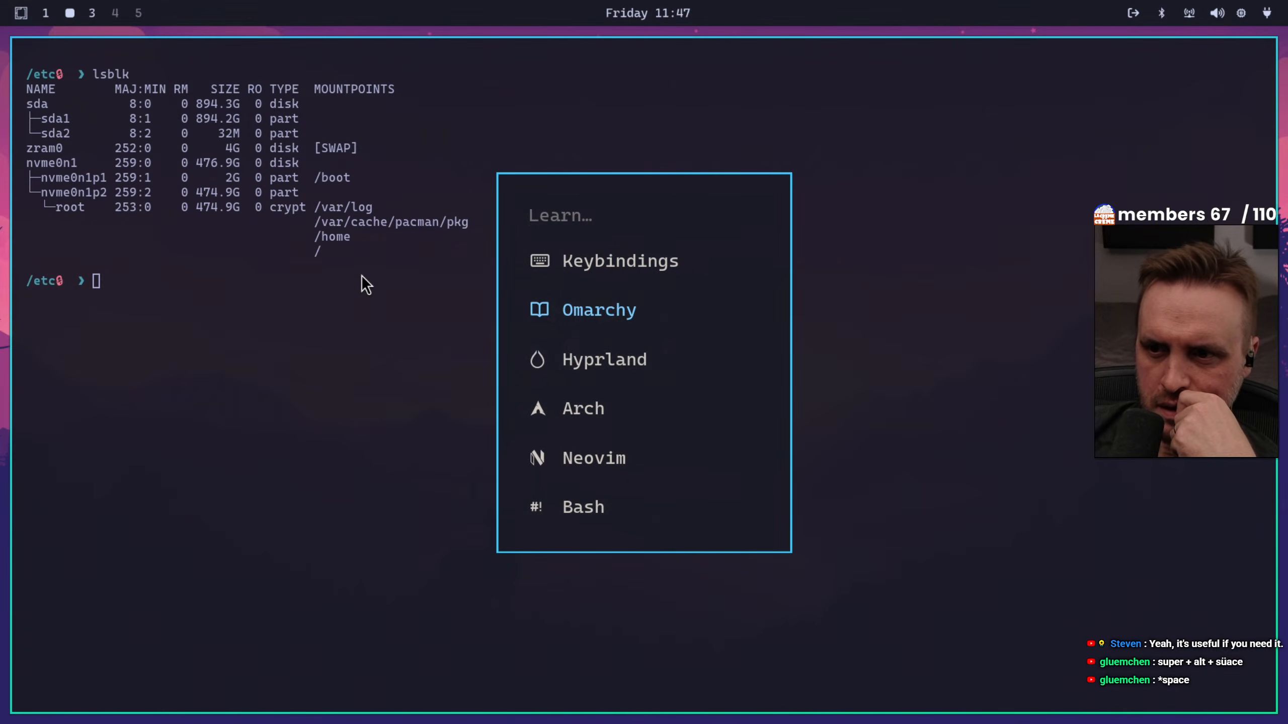
{"action": "key", "text": "Down"}
{"action": "key", "text": "Down"}
{"action": "key", "text": "Up"}
{"action": "key", "text": "Up"}
{"action": "key", "text": "Up"}
{"action": "key", "text": "Down"}
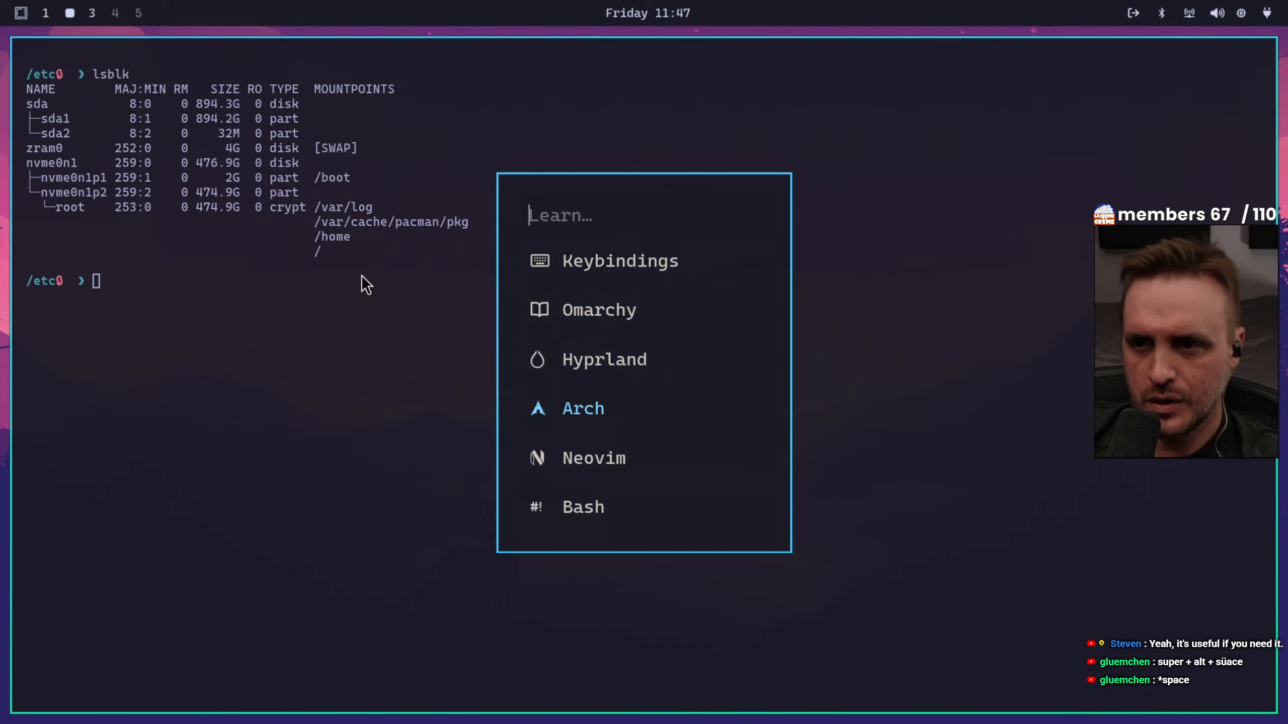
{"action": "key", "text": "Escape"}
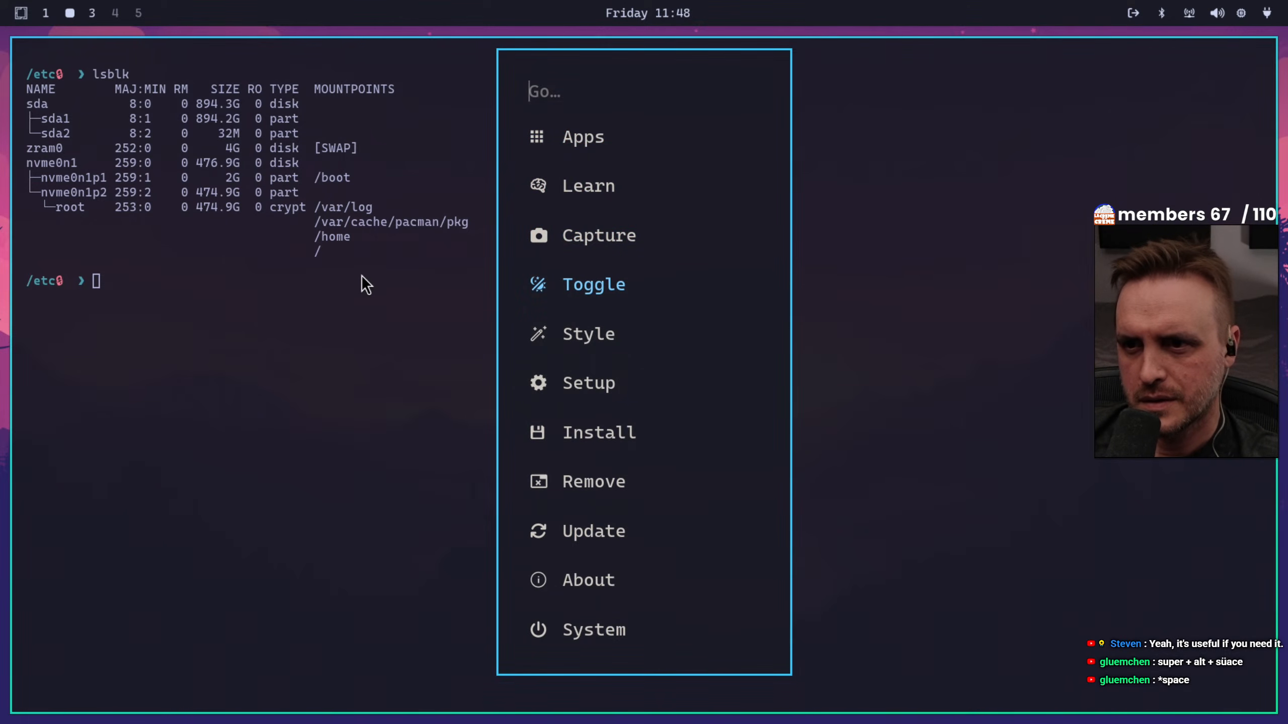
Hide the desktop's top bar with the Top Bar toggle and show it again
{"action": "key", "text": "Return"}
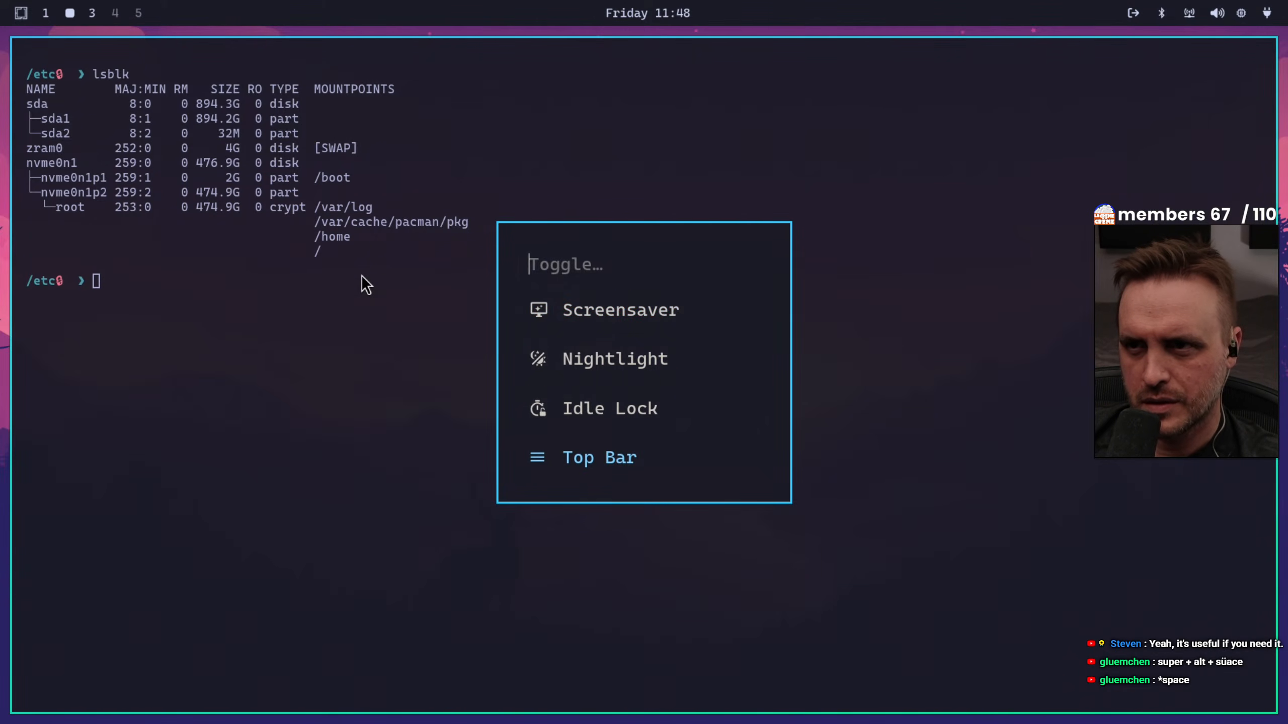
{"action": "key", "text": "Return"}
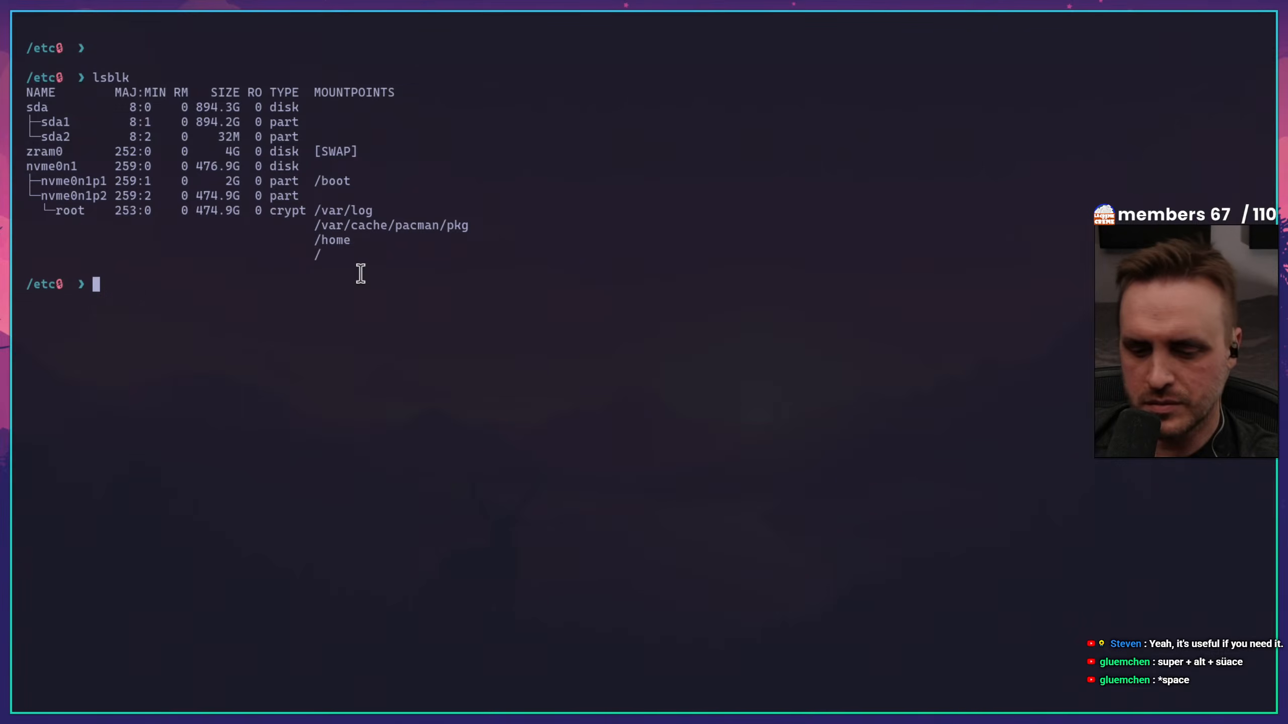
{"action": "key", "text": "super+alt+space"}
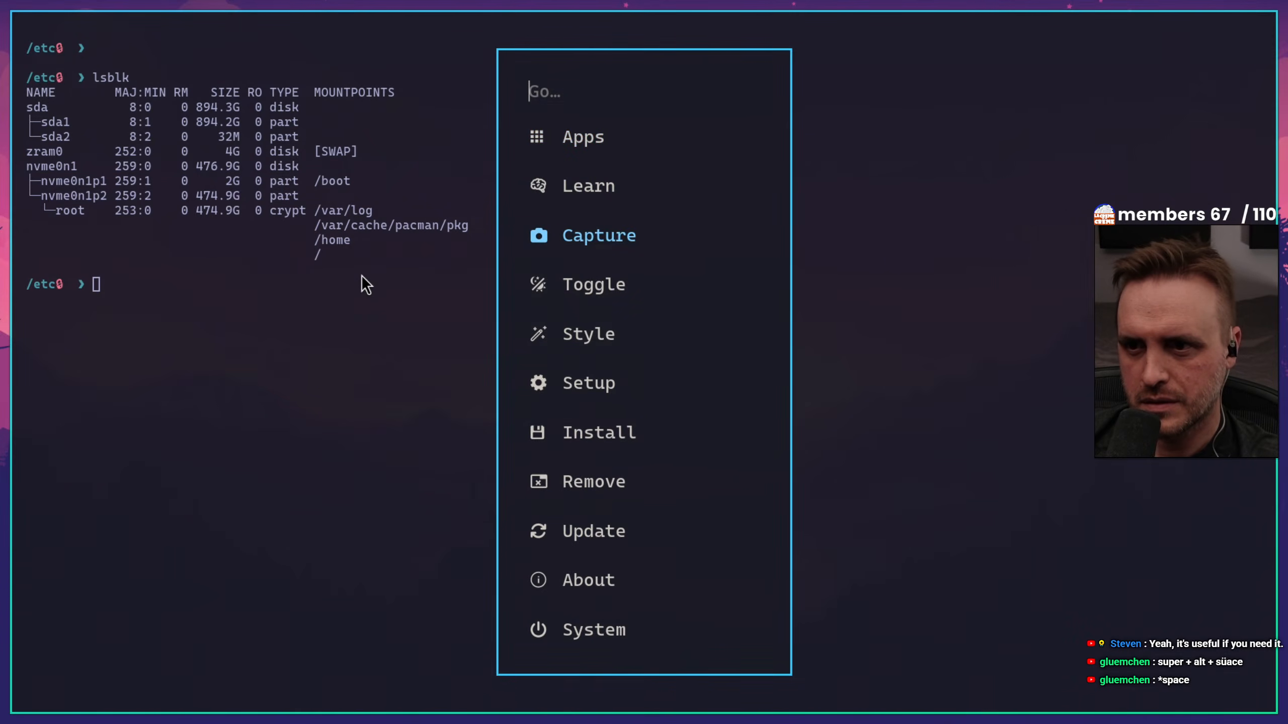
{"action": "key", "text": "Down"}
{"action": "key", "text": "Return"}
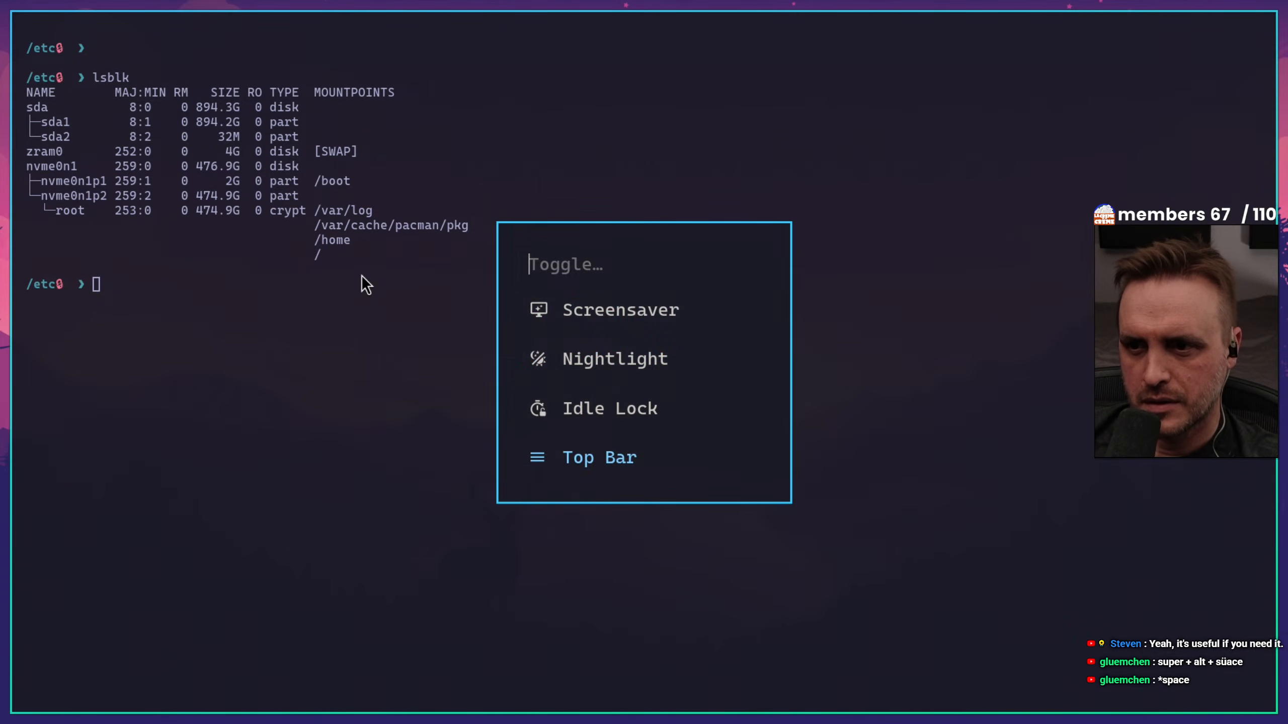
{"action": "key", "text": "Return"}
Change the desktop theme to Nord
{"action": "key", "text": "super+alt+space"}
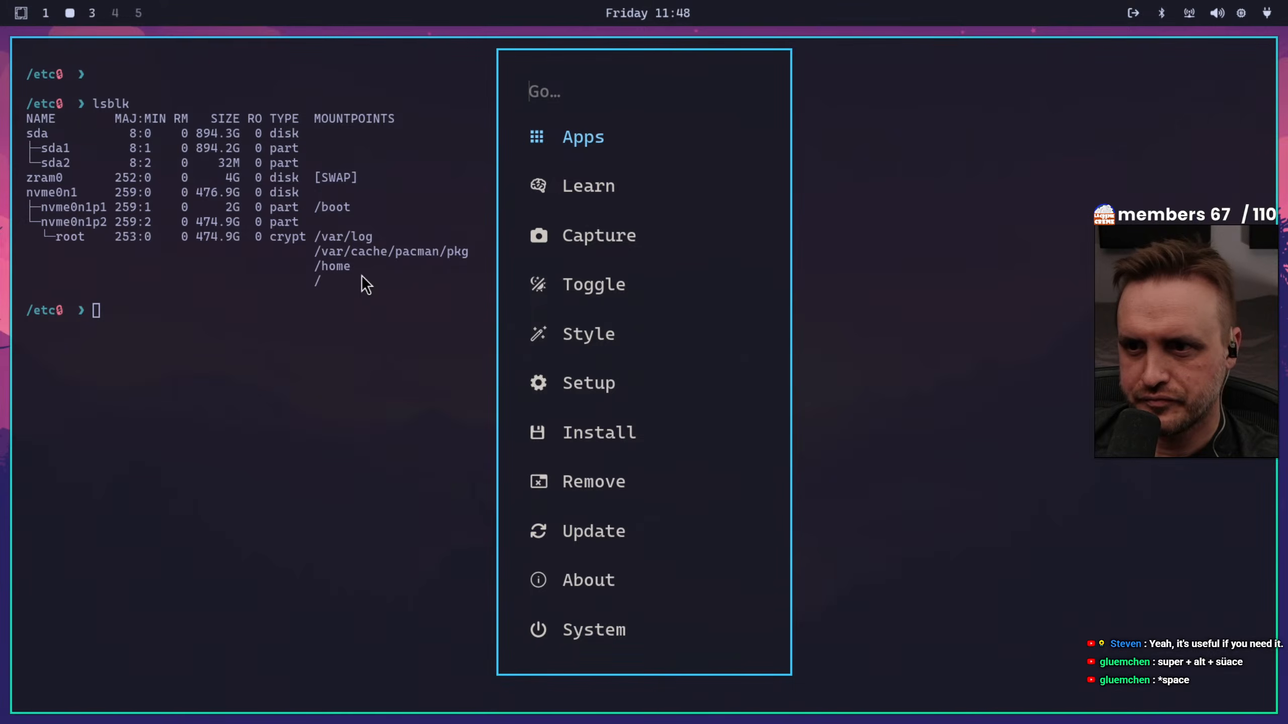
{"action": "key", "text": "Down"}
{"action": "key", "text": "Down"}
{"action": "key", "text": "Down"}
{"action": "key", "text": "Down"}
{"action": "key", "text": "Return"}
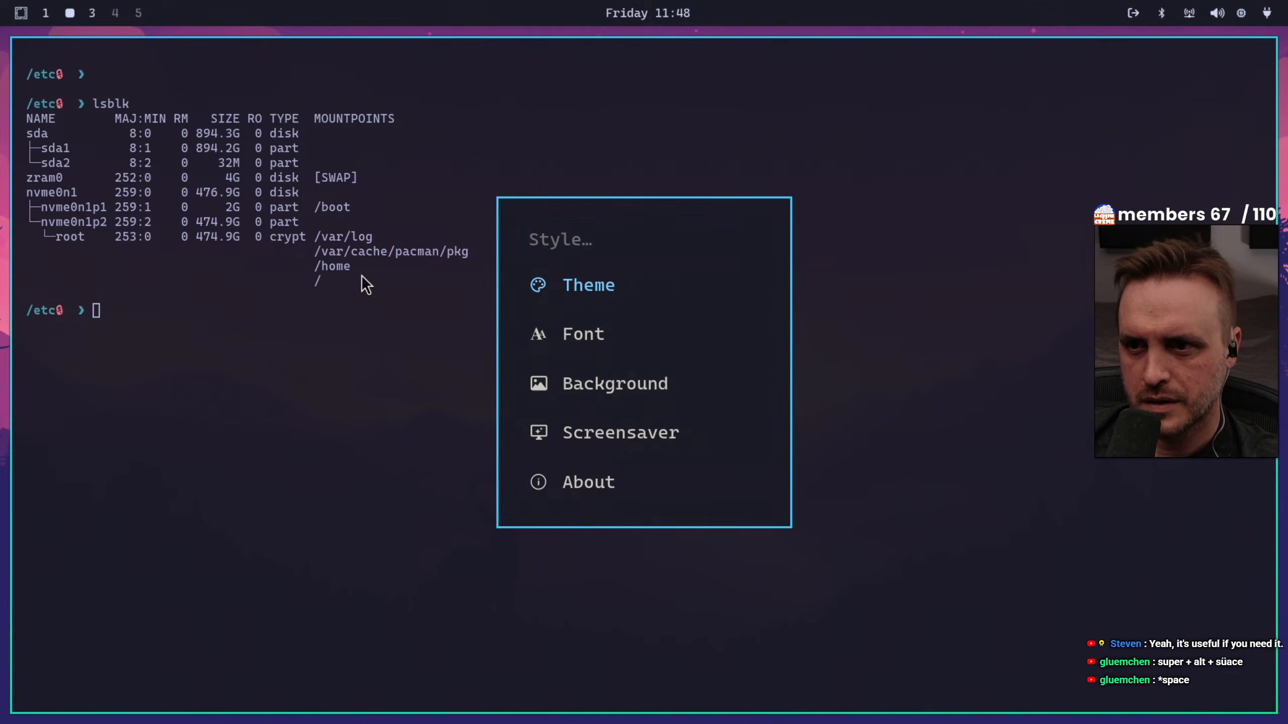
{"action": "key", "text": "Return"}
{"action": "key", "text": "Down"}
{"action": "key", "text": "Down"}
{"action": "key", "text": "Down"}
{"action": "key", "text": "Down"}
{"action": "key", "text": "Down"}
{"action": "key", "text": "Down"}
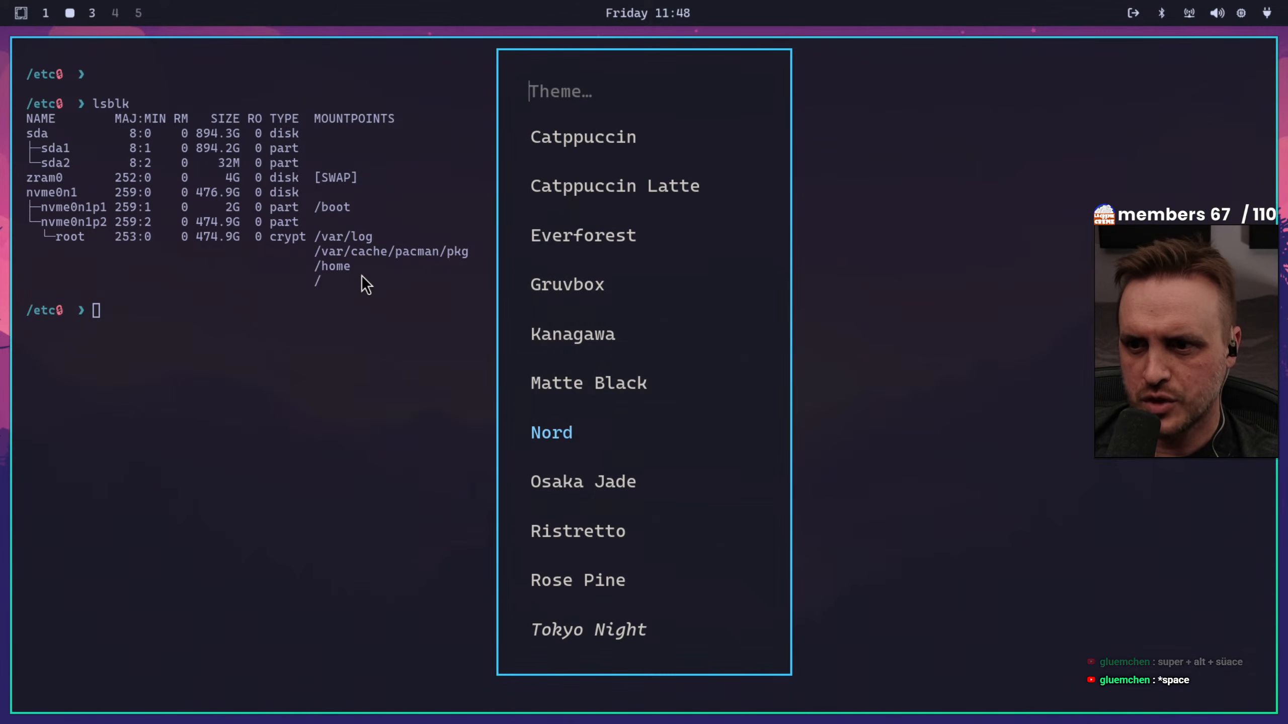
{"action": "key", "text": "Return"}
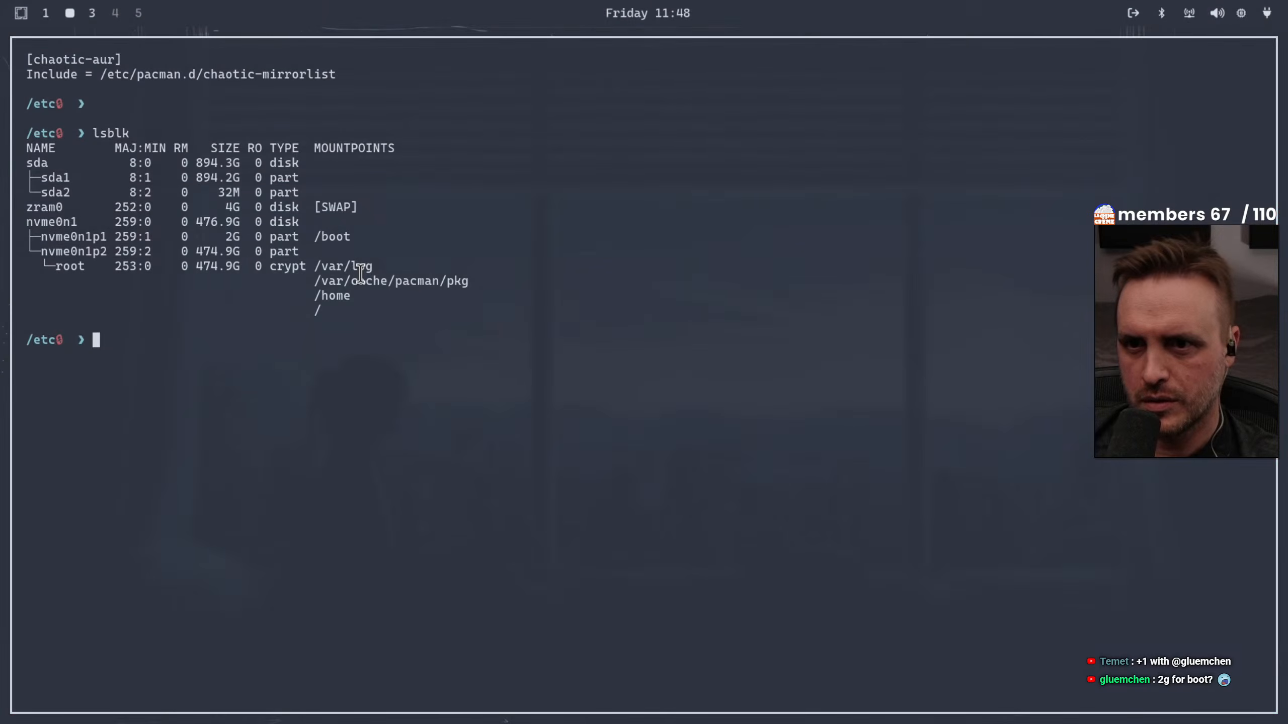
Switch to the theme's next background and view it on the empty workspace 4
{"action": "key", "text": "super+alt+space"}
{"action": "key", "text": "Down"}
{"action": "key", "text": "Down"}
{"action": "key", "text": "Down"}
{"action": "key", "text": "Down"}
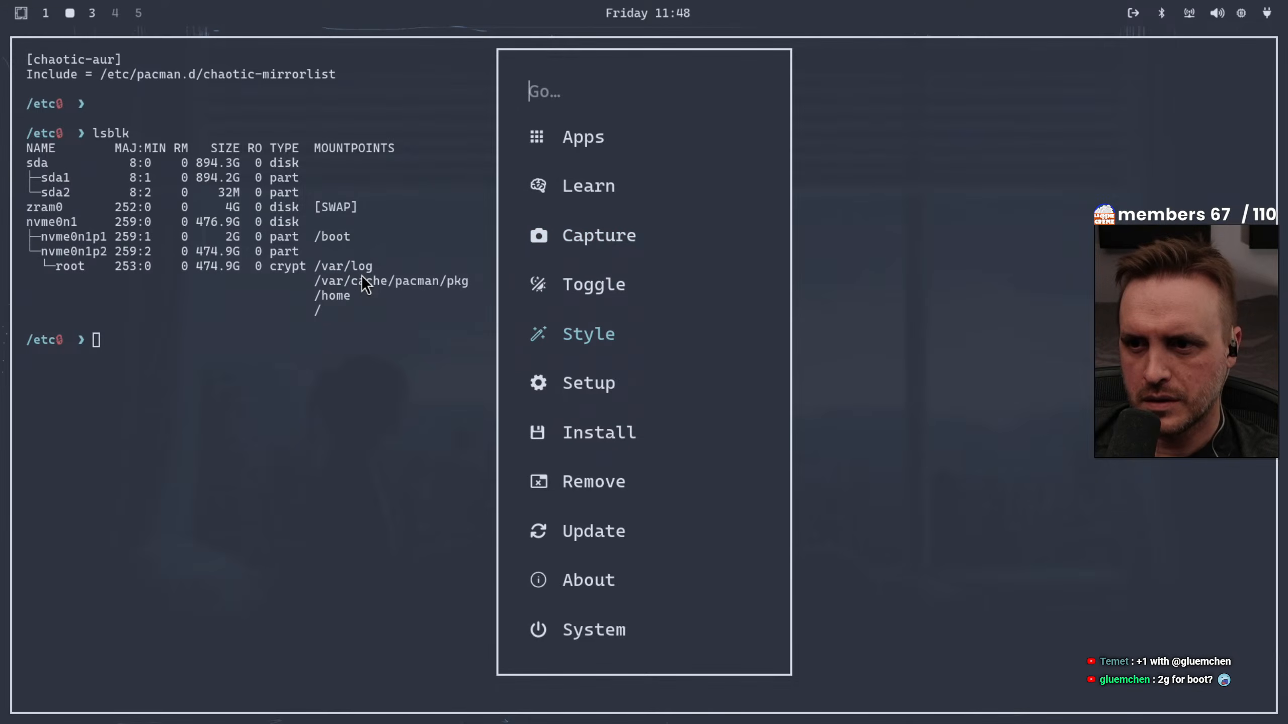
{"action": "key", "text": "Return"}
{"action": "key", "text": "Down"}
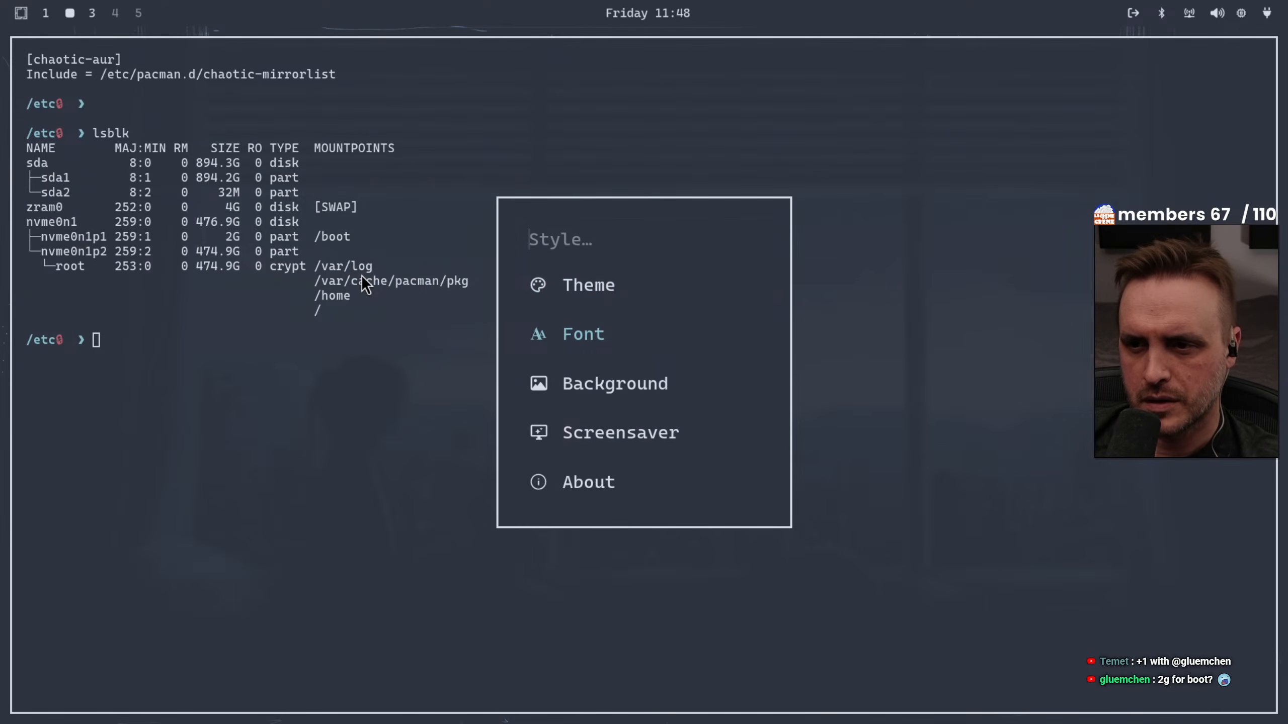
{"action": "key", "text": "Down"}
{"action": "key", "text": "Return"}
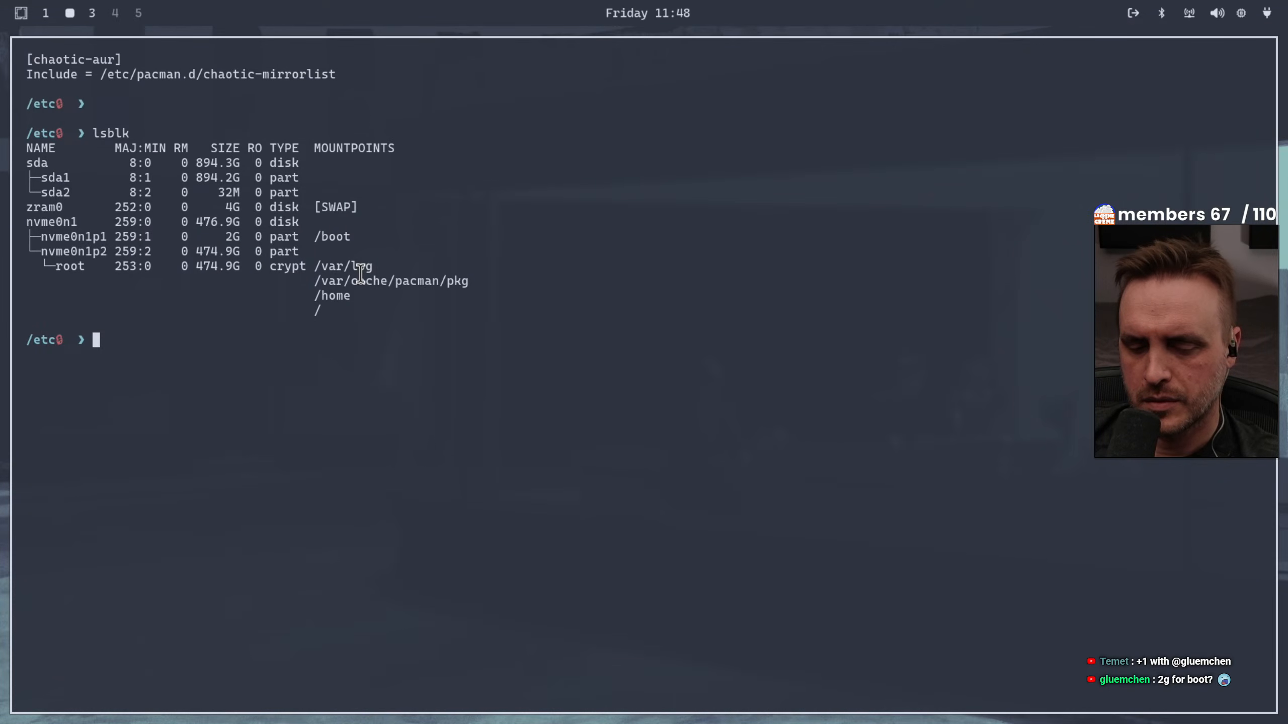
{"action": "left_click", "coordinate": [92, 13]}
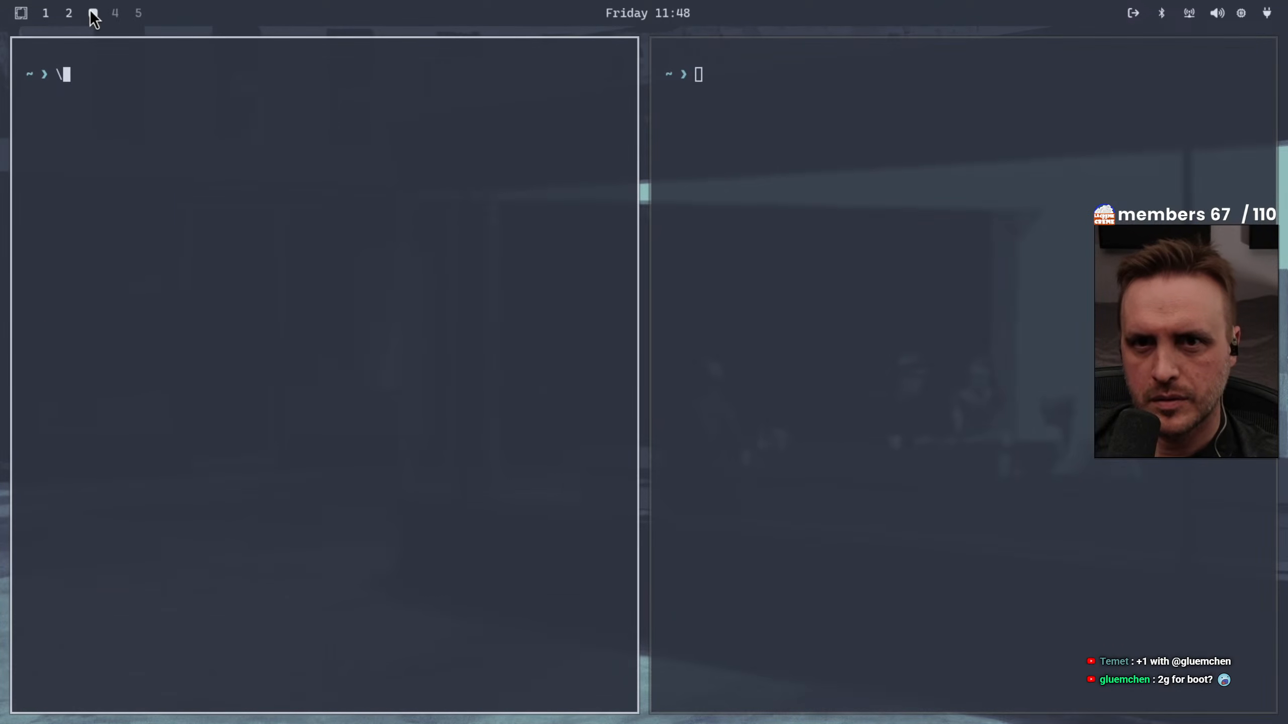
{"action": "left_click", "coordinate": [116, 14]}
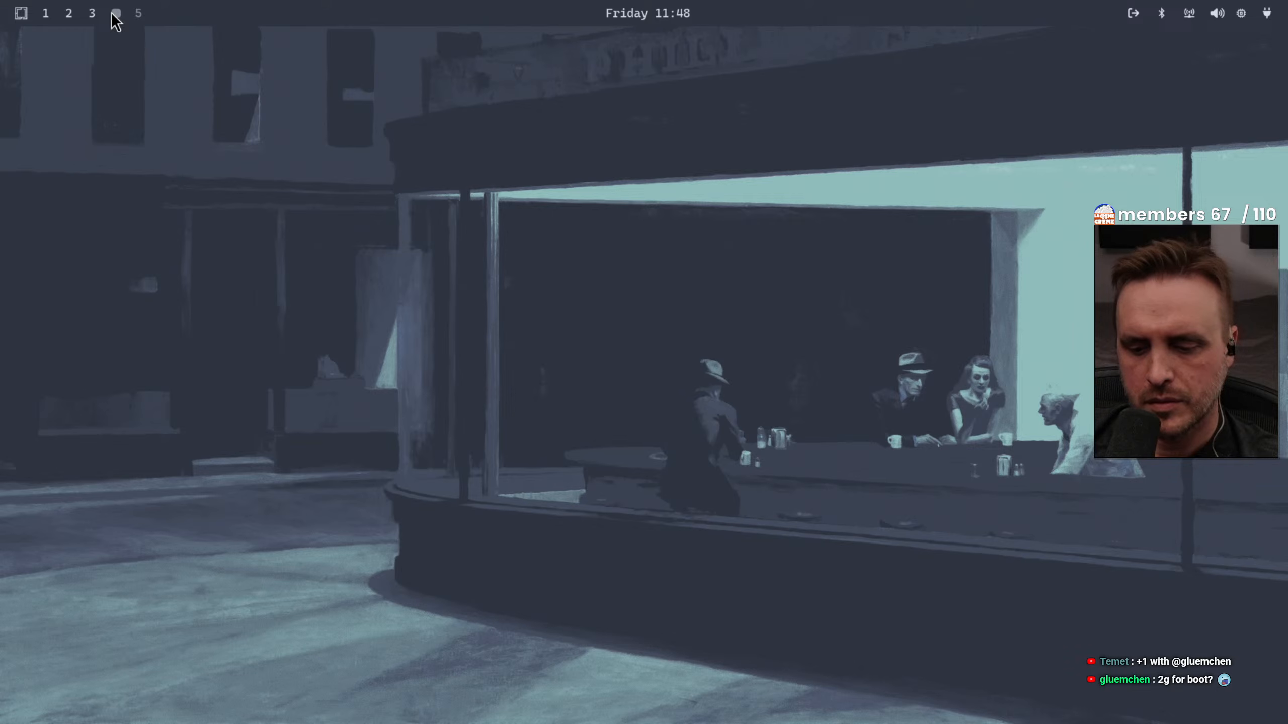
Cycle the desktop background once more while staying on the empty workspace
{"action": "key", "text": "super+alt+space"}
{"action": "key", "text": "Down"}
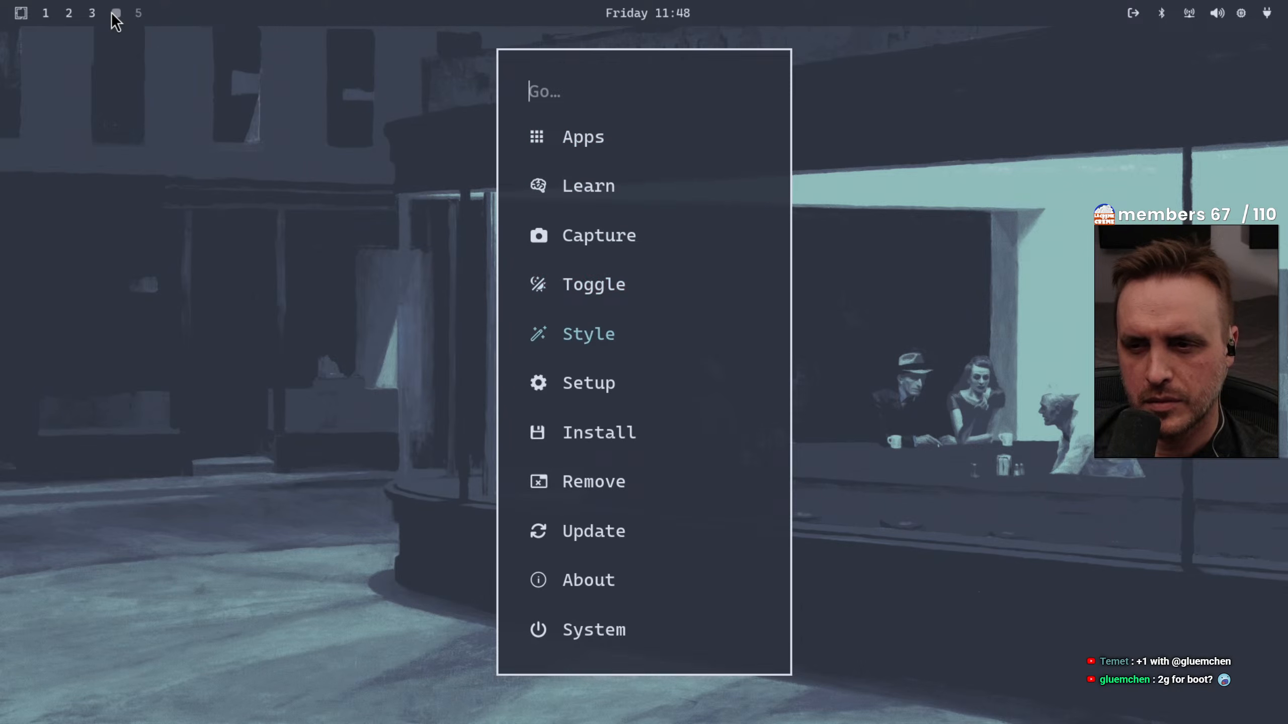
{"action": "key", "text": "Down"}
{"action": "key", "text": "Up"}
{"action": "key", "text": "Up"}
{"action": "key", "text": "Up"}
{"action": "key", "text": "Down"}
{"action": "key", "text": "Down"}
{"action": "key", "text": "Return"}
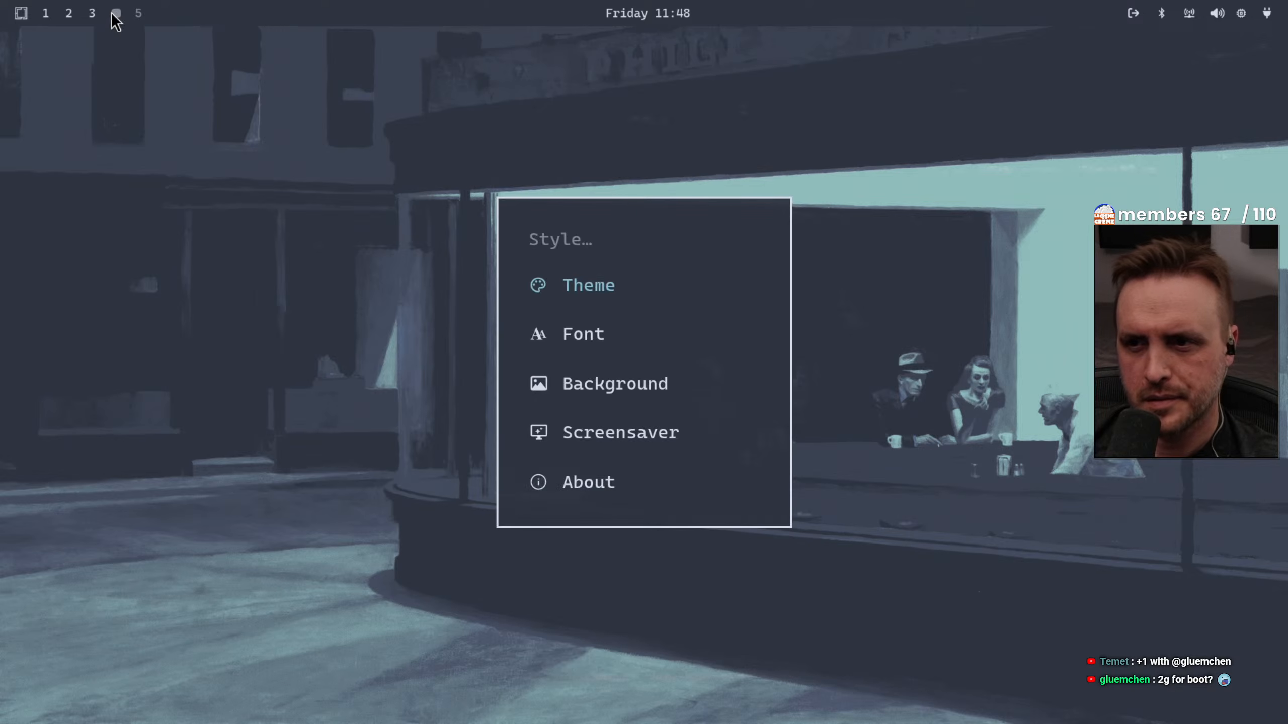
{"action": "key", "text": "Down"}
{"action": "key", "text": "Down"}
{"action": "key", "text": "Down"}
{"action": "key", "text": "Up"}
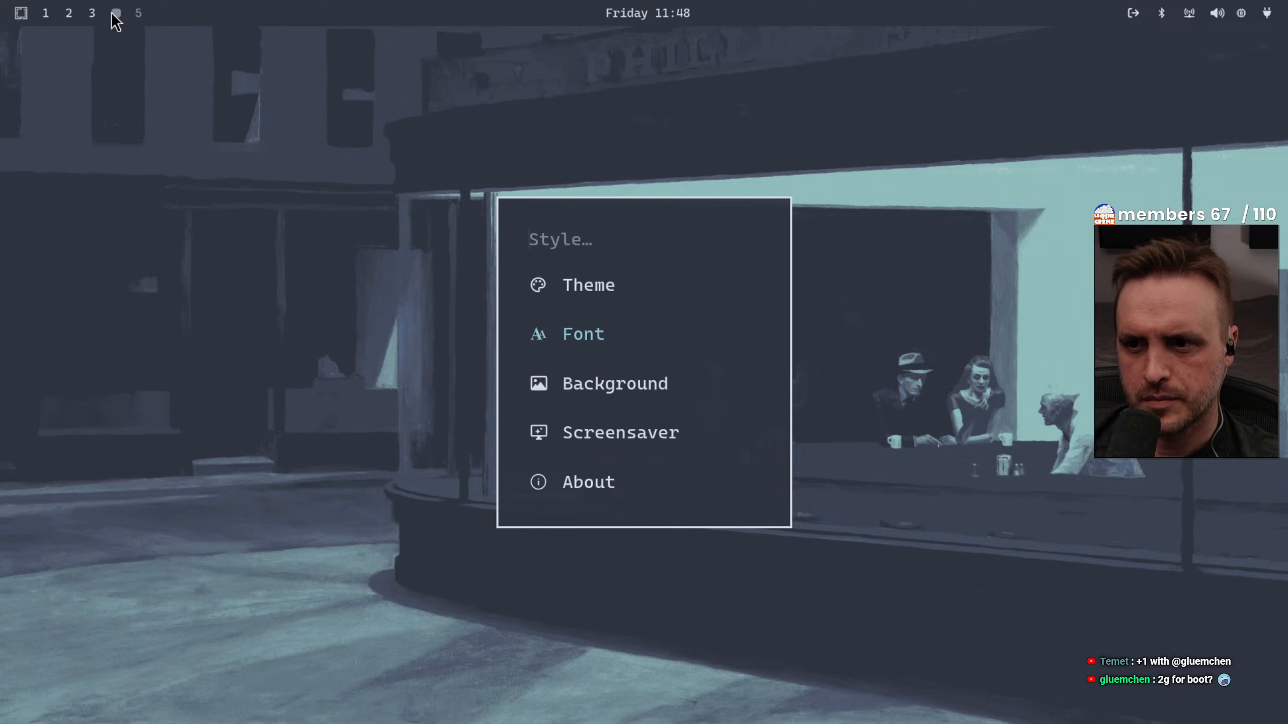
{"action": "key", "text": "Return"}
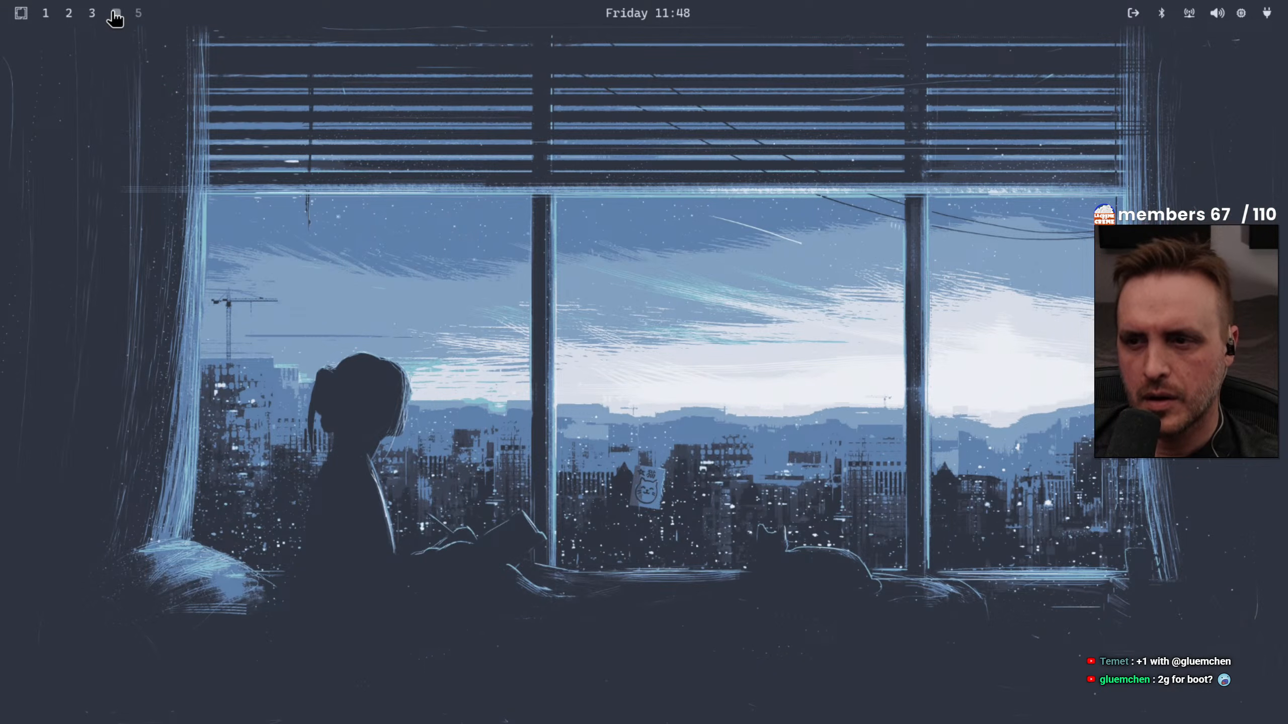
Open the About branding file about.txt for editing from the Omarchy Style options
{"action": "key", "text": "super+alt+space"}
{"action": "key", "text": "Down"}
{"action": "key", "text": "Down"}
{"action": "key", "text": "Down"}
{"action": "key", "text": "Down"}
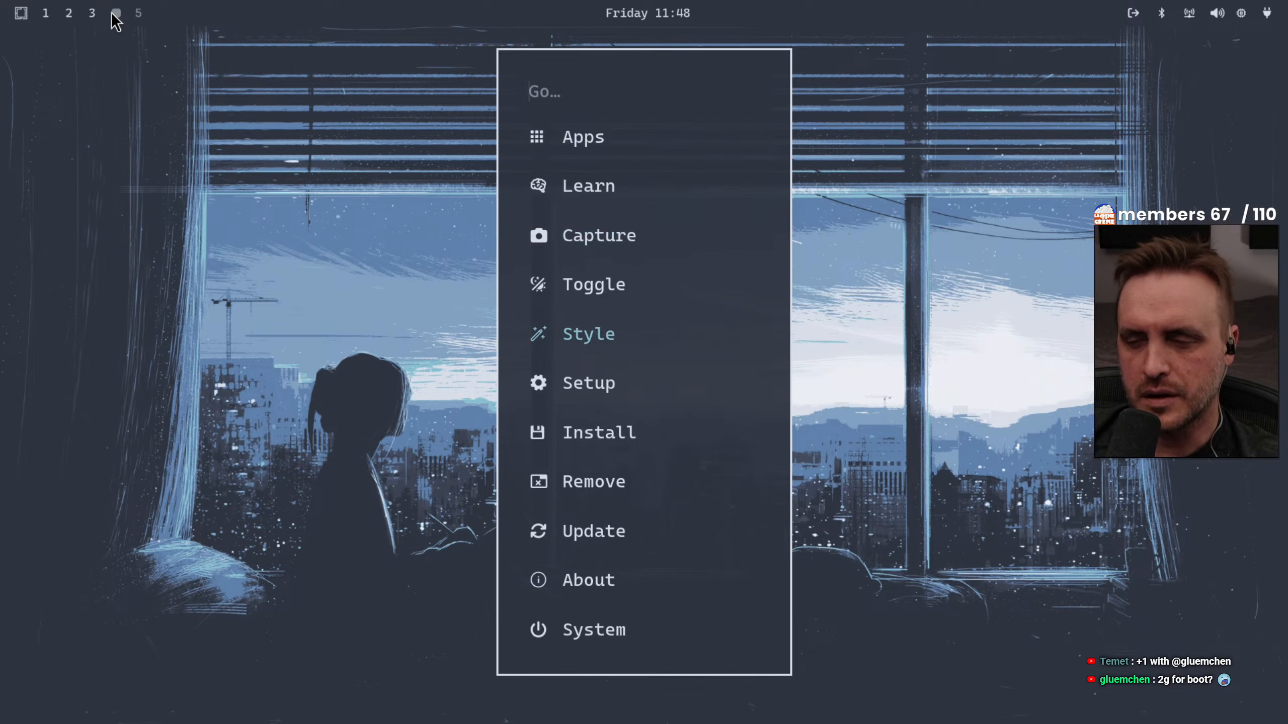
{"action": "key", "text": "Up"}
{"action": "key", "text": "Down"}
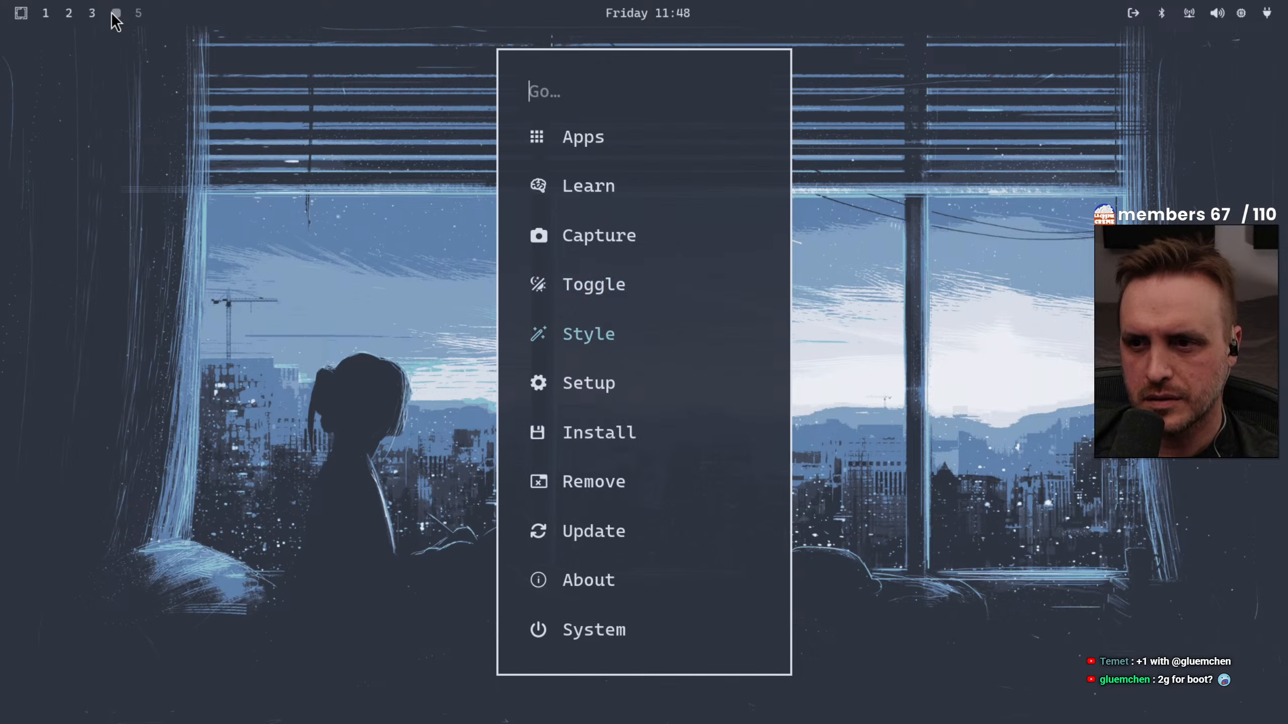
{"action": "key", "text": "Return"}
{"action": "key", "text": "Down"}
{"action": "key", "text": "Down"}
{"action": "key", "text": "Down"}
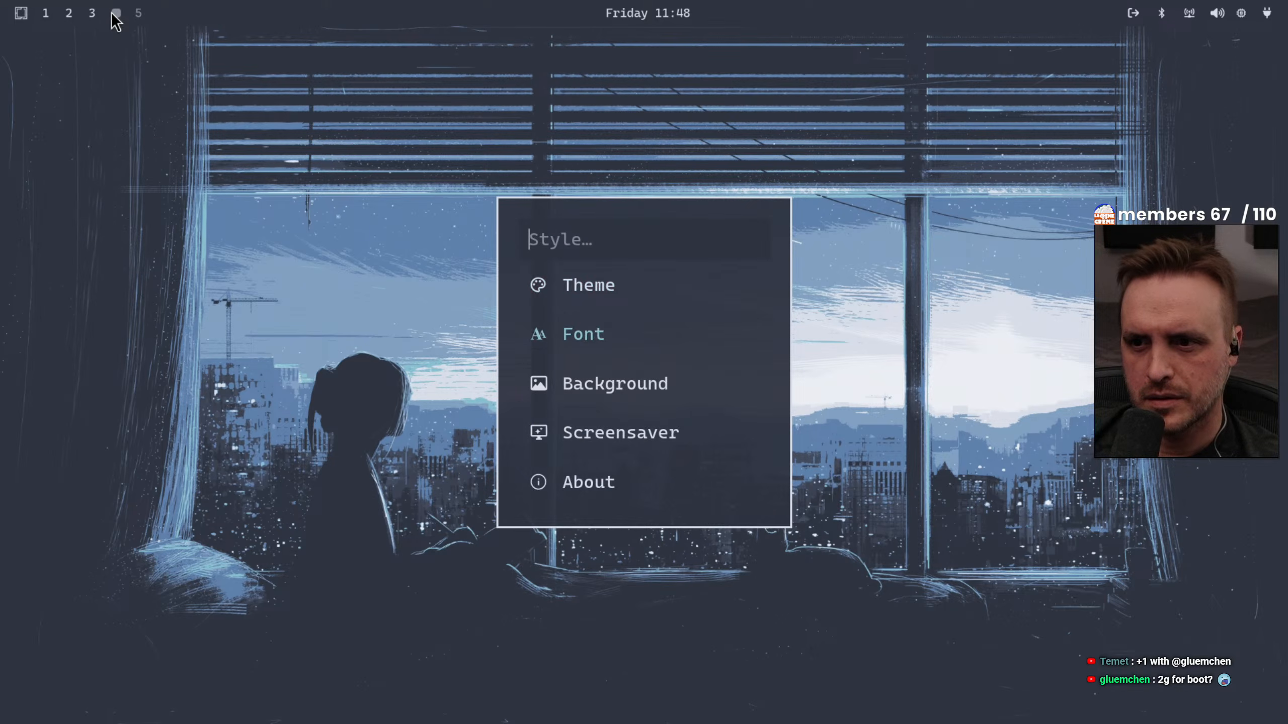
{"action": "key", "text": "Down"}
{"action": "key", "text": "Return"}
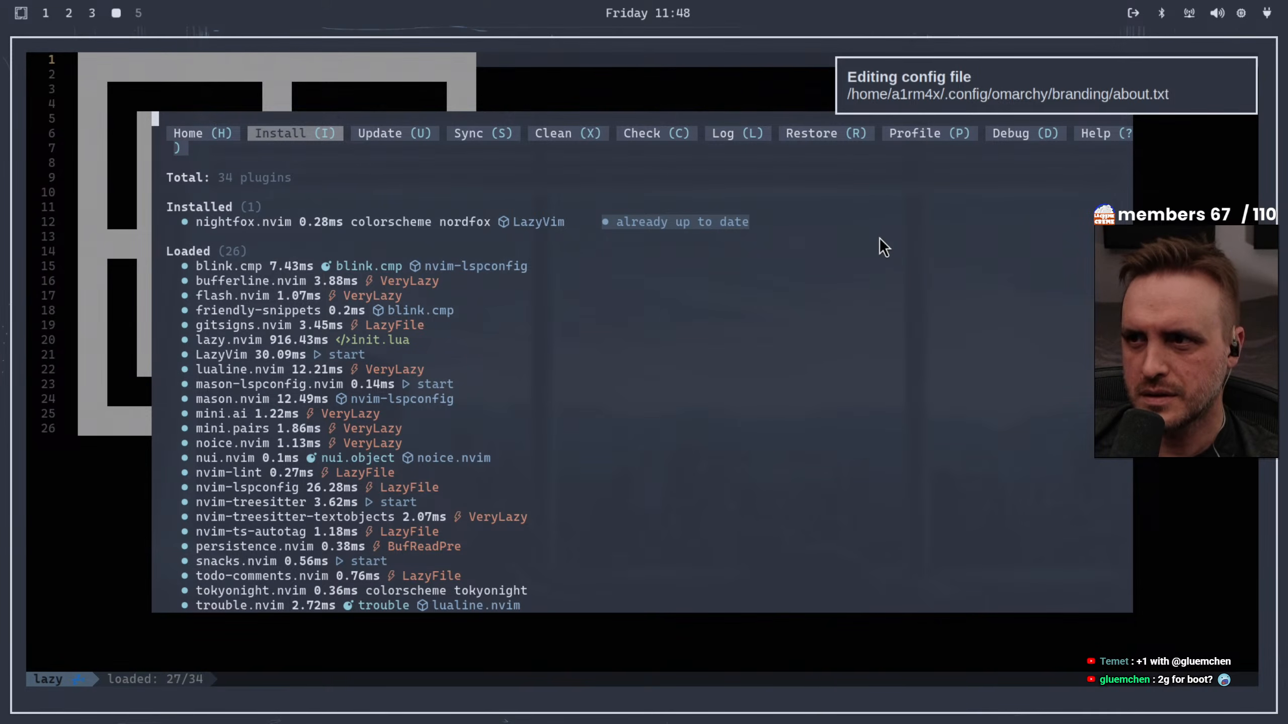
Examine the installed, loaded and not loaded plugins listed in the Lazy plugin manager
{"action": "left_click", "coordinate": [888, 285]}
{"action": "key", "text": "k"}
{"action": "key", "text": "k"}
{"action": "key", "text": "k"}
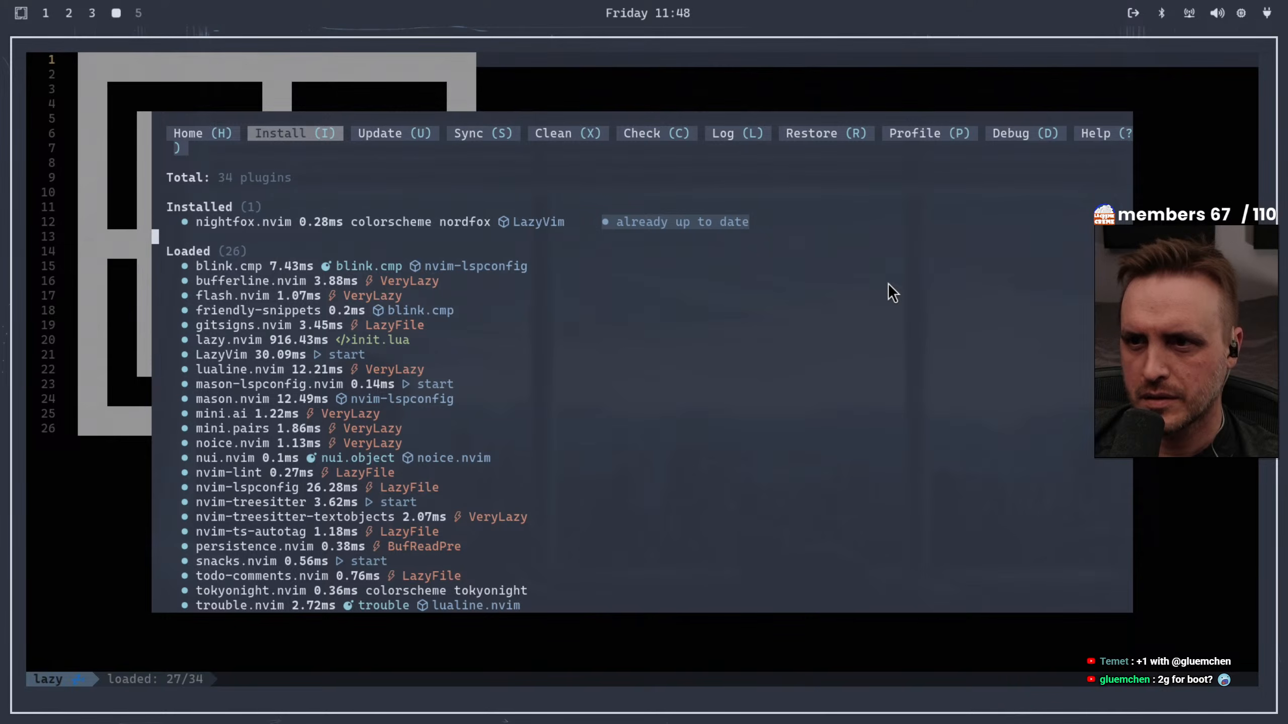
{"action": "key", "text": "k"}
{"action": "key", "text": "k"}
{"action": "key", "text": "k"}
{"action": "key", "text": "k"}
{"action": "key", "text": "k"}
{"action": "key", "text": "k"}
{"action": "key", "text": "k"}
{"action": "key", "text": "k"}
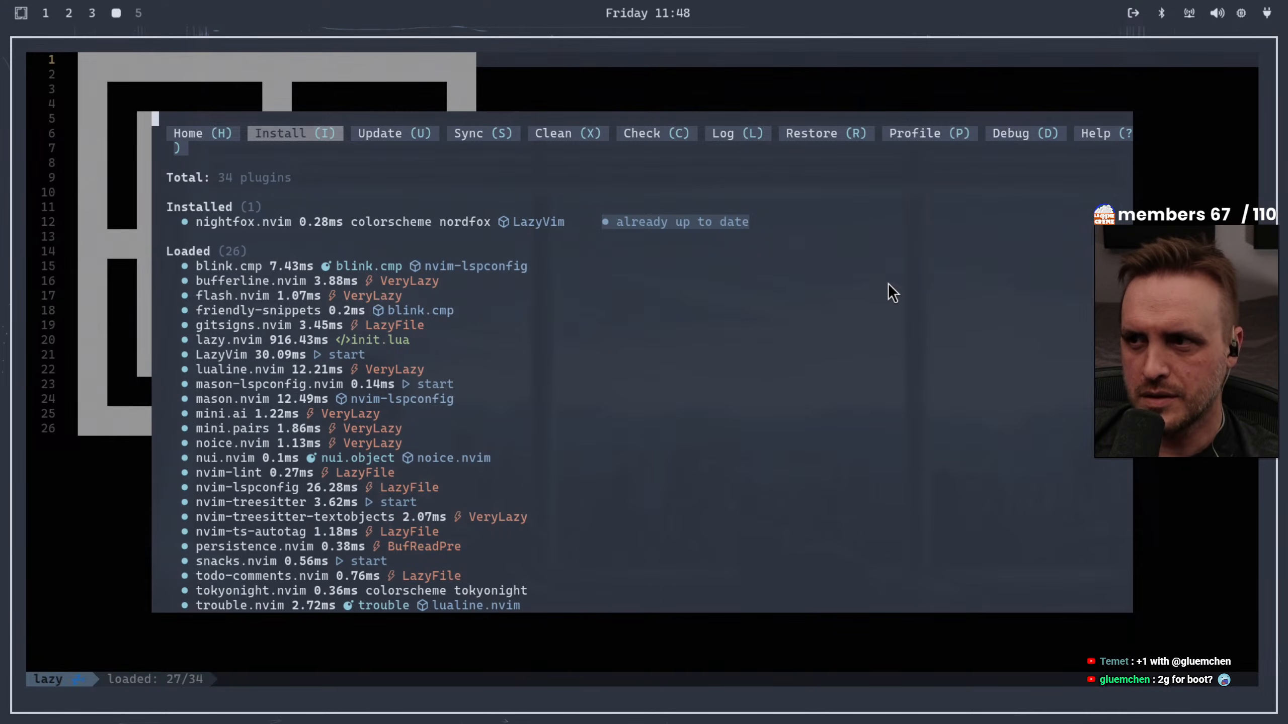
{"action": "key", "text": "j"}
{"action": "key", "text": "j"}
{"action": "key", "text": "j"}
{"action": "key", "text": "j"}
{"action": "key", "text": "j"}
{"action": "key", "text": "j"}
{"action": "key", "text": "j"}
{"action": "key", "text": "j"}
{"action": "key", "text": "j"}
{"action": "key", "text": "j"}
{"action": "key", "text": "j"}
{"action": "key", "text": "j"}
{"action": "key", "text": "j"}
{"action": "key", "text": "j"}
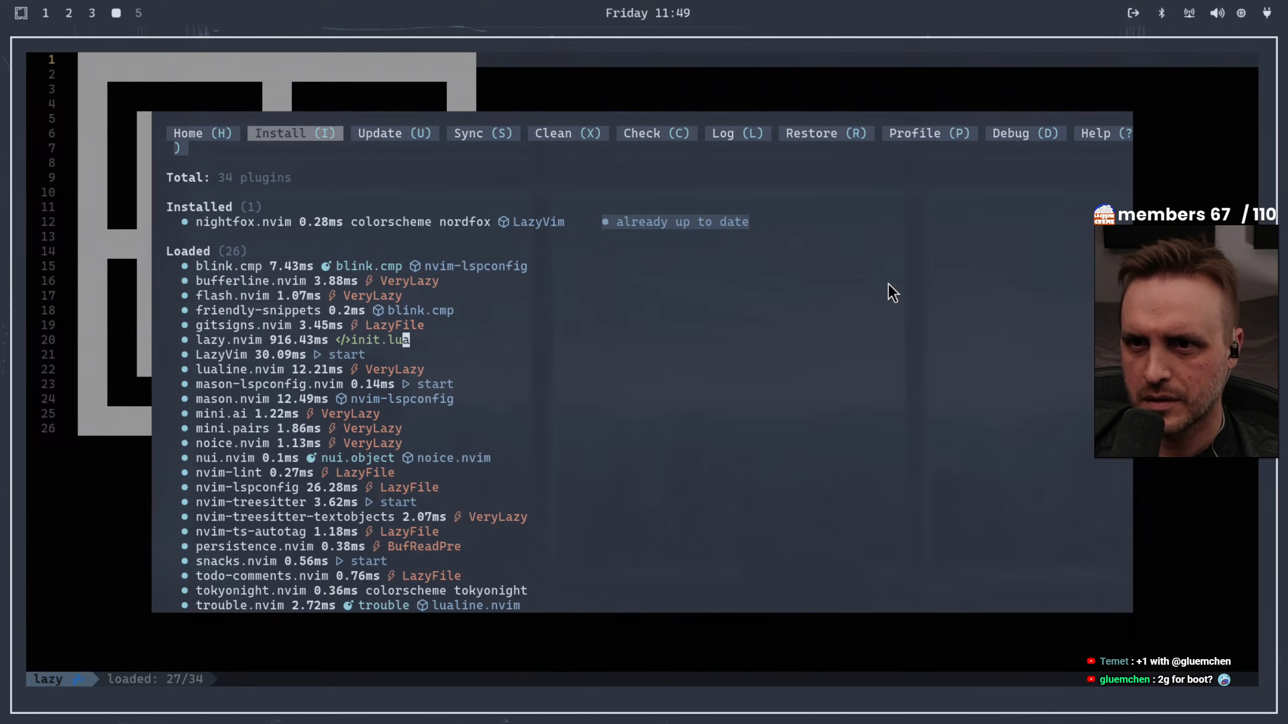
{"action": "key", "text": "j"}
{"action": "key", "text": "j"}
{"action": "key", "text": "j"}
{"action": "key", "text": "j"}
{"action": "key", "text": "j"}
{"action": "key", "text": "j"}
{"action": "key", "text": "j"}
{"action": "key", "text": "j"}
{"action": "key", "text": "j"}
{"action": "key", "text": "j"}
{"action": "key", "text": "j"}
{"action": "key", "text": "j"}
{"action": "key", "text": "j"}
{"action": "key", "text": "j"}
{"action": "key", "text": "j"}
{"action": "key", "text": "j"}
{"action": "key", "text": "j"}
{"action": "key", "text": "j"}
{"action": "key", "text": "j"}
{"action": "key", "text": "j"}
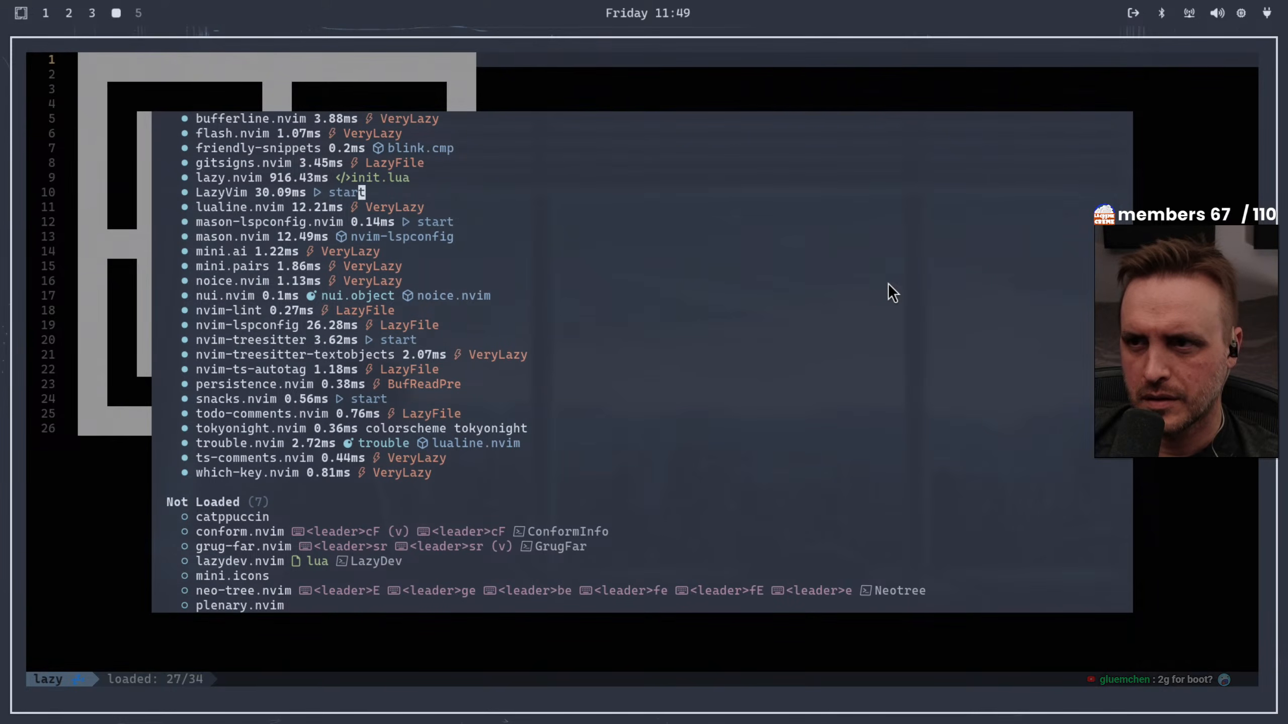
Look over the Lazy plugin manager's header actions and close it to reveal about.txt
{"action": "key", "text": "shift+i"}
{"action": "key", "text": "j"}
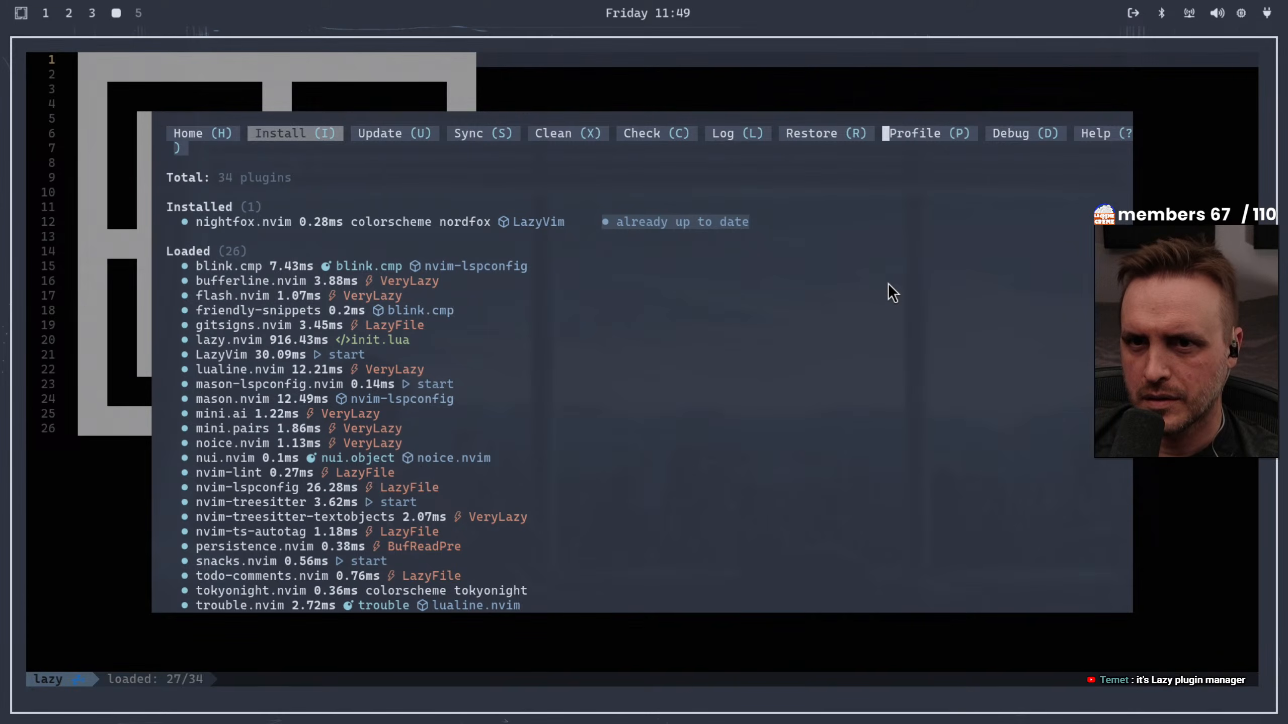
{"action": "key", "text": "l"}
{"action": "key", "text": "l"}
{"action": "key", "text": "l"}
{"action": "key", "text": "l"}
{"action": "key", "text": "l"}
{"action": "key", "text": "l"}
{"action": "key", "text": "l"}
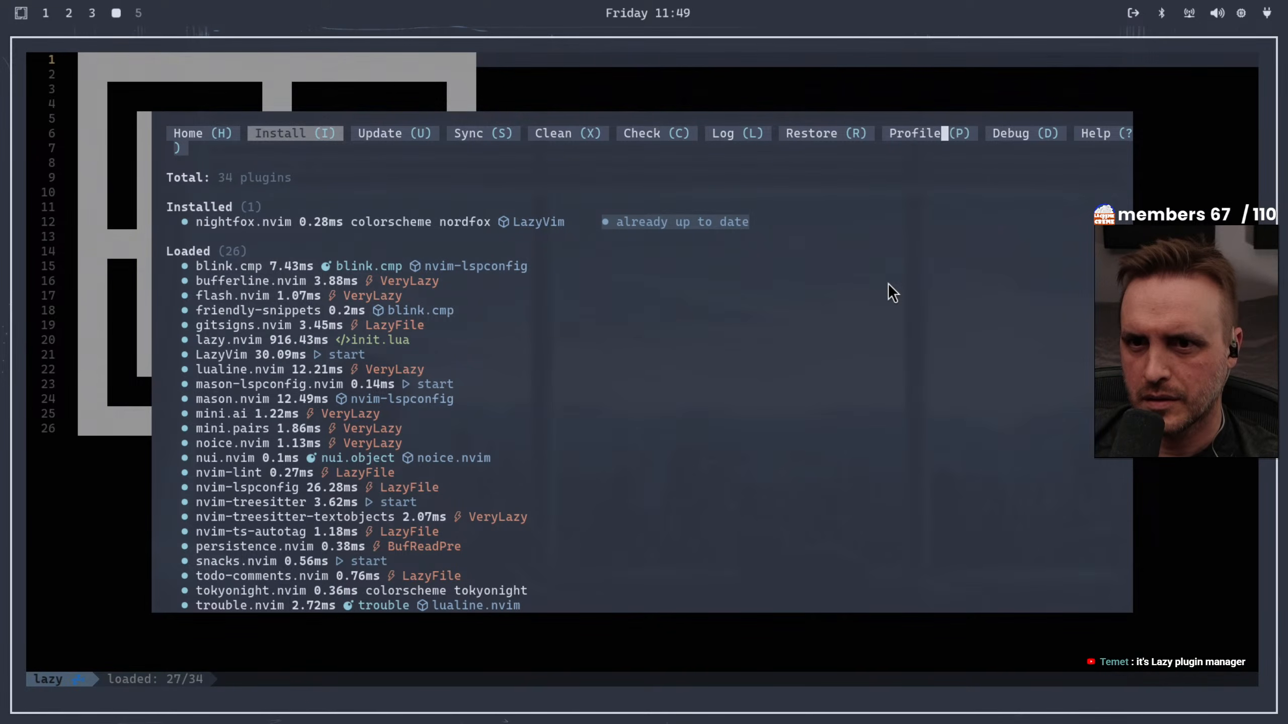
{"action": "key", "text": "h"}
{"action": "key", "text": "h"}
{"action": "key", "text": "h"}
{"action": "key", "text": "h"}
{"action": "key", "text": "h"}
{"action": "key", "text": "h"}
{"action": "key", "text": "h"}
{"action": "key", "text": "h"}
{"action": "key", "text": "h"}
{"action": "key", "text": "h"}
{"action": "key", "text": "h"}
{"action": "key", "text": "h"}
{"action": "key", "text": "h"}
{"action": "key", "text": "h"}
{"action": "key", "text": "h"}
{"action": "key", "text": "h"}
{"action": "key", "text": "h"}
{"action": "key", "text": "h"}
{"action": "key", "text": "h"}
{"action": "key", "text": "h"}
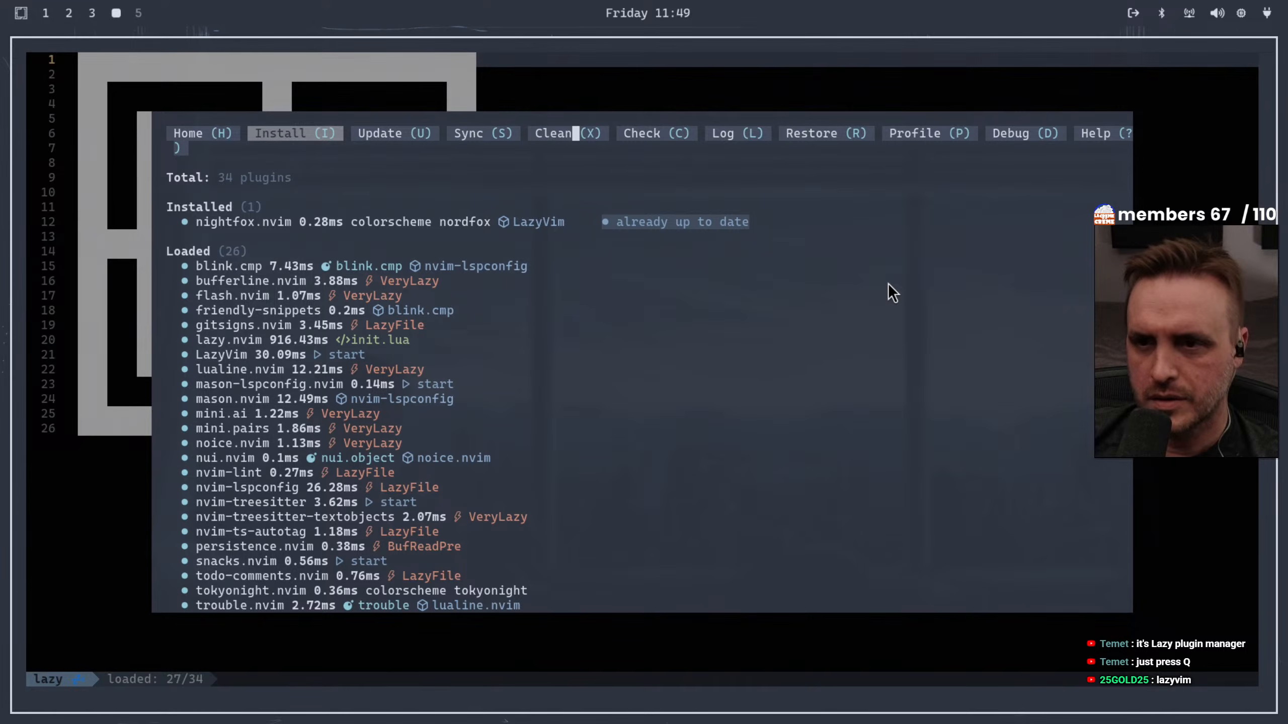
{"action": "key", "text": "q"}
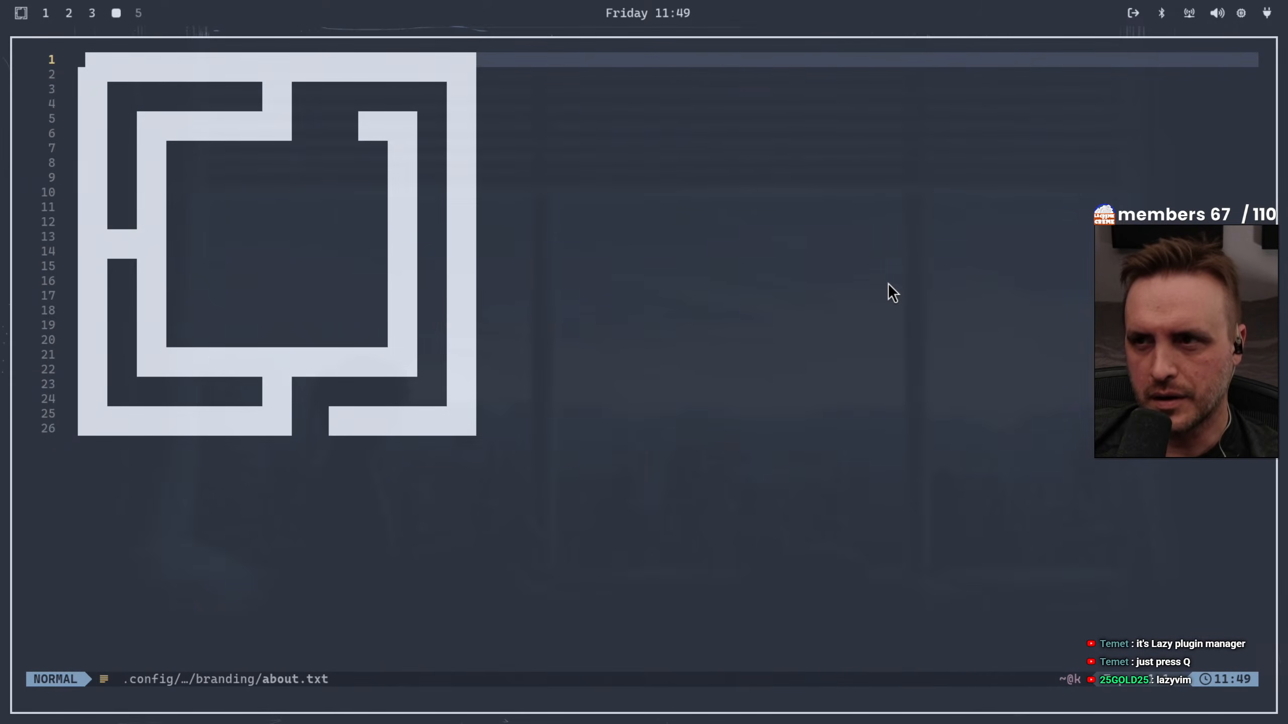
Close about.txt and quit the editor to return to the empty workspace
{"action": "key", "text": "shift+semicolon"}
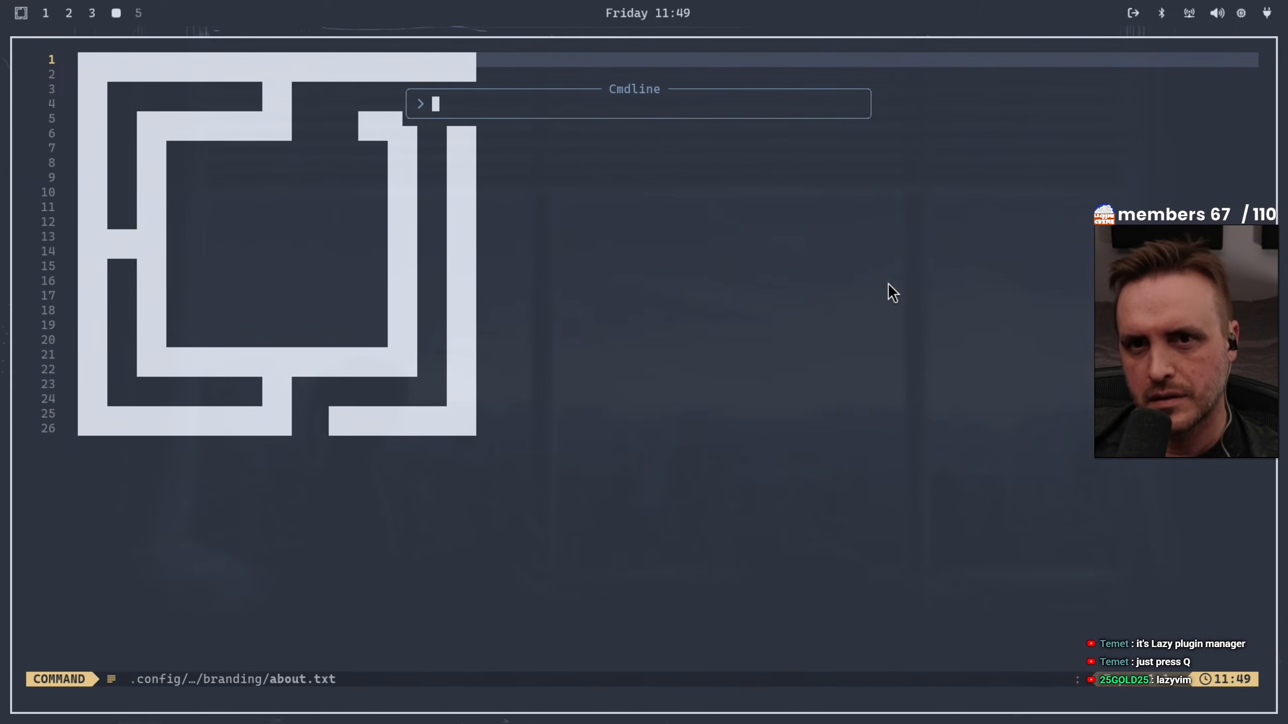
{"action": "type", "text": "q"}
{"action": "key", "text": "BackSpace"}
{"action": "type", "text": "\""}
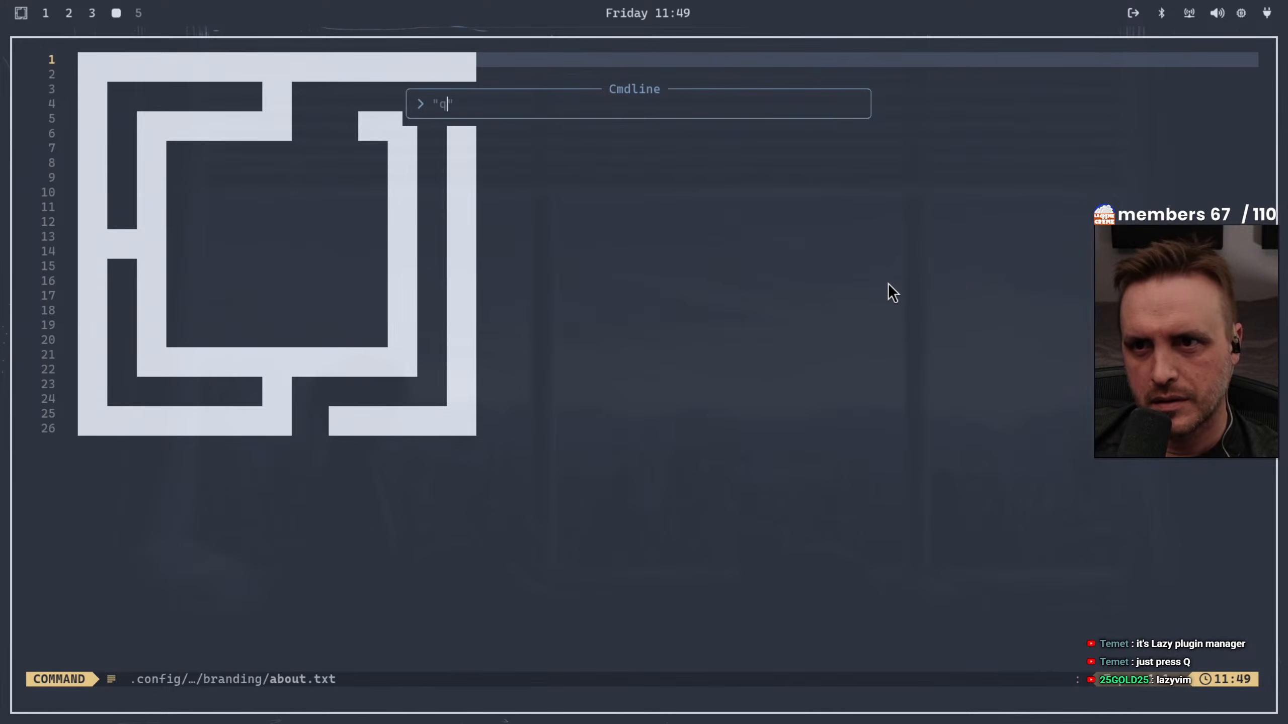
{"action": "type", "text": "q"}
{"action": "key", "text": "Return"}
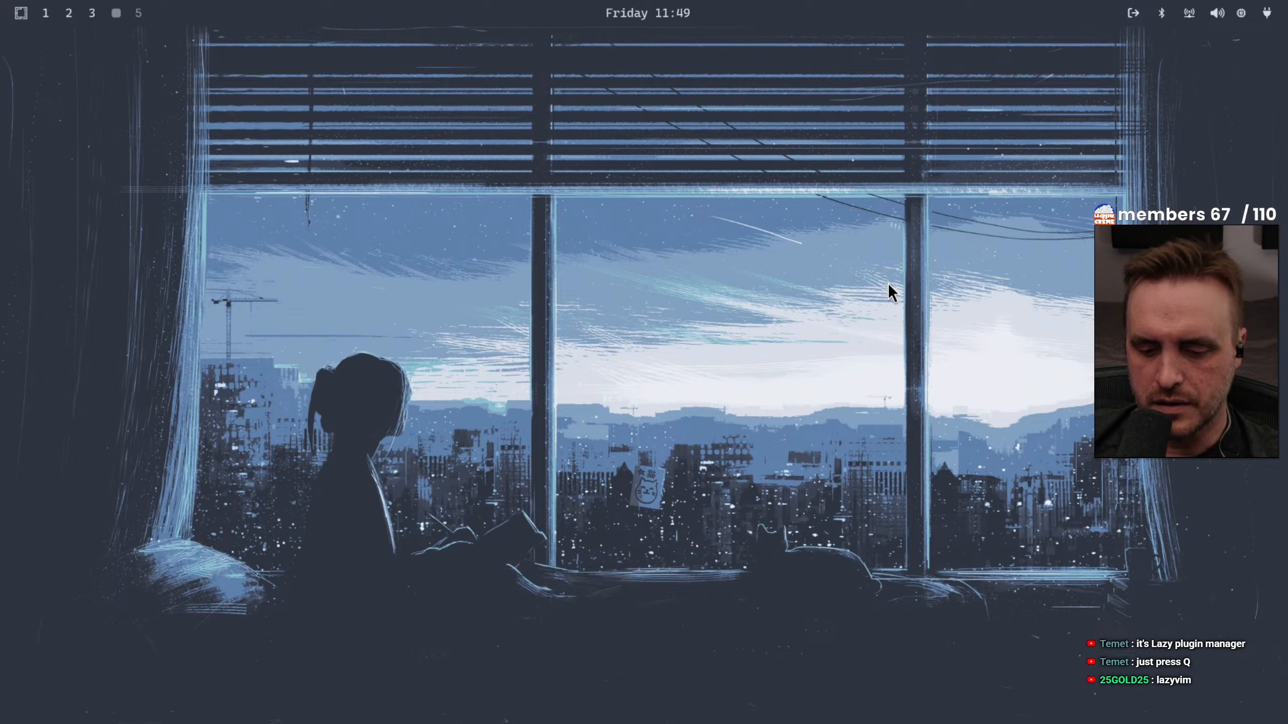
Open the Audio settings from the Omarchy Setup options
{"action": "key", "text": "super+alt+space"}
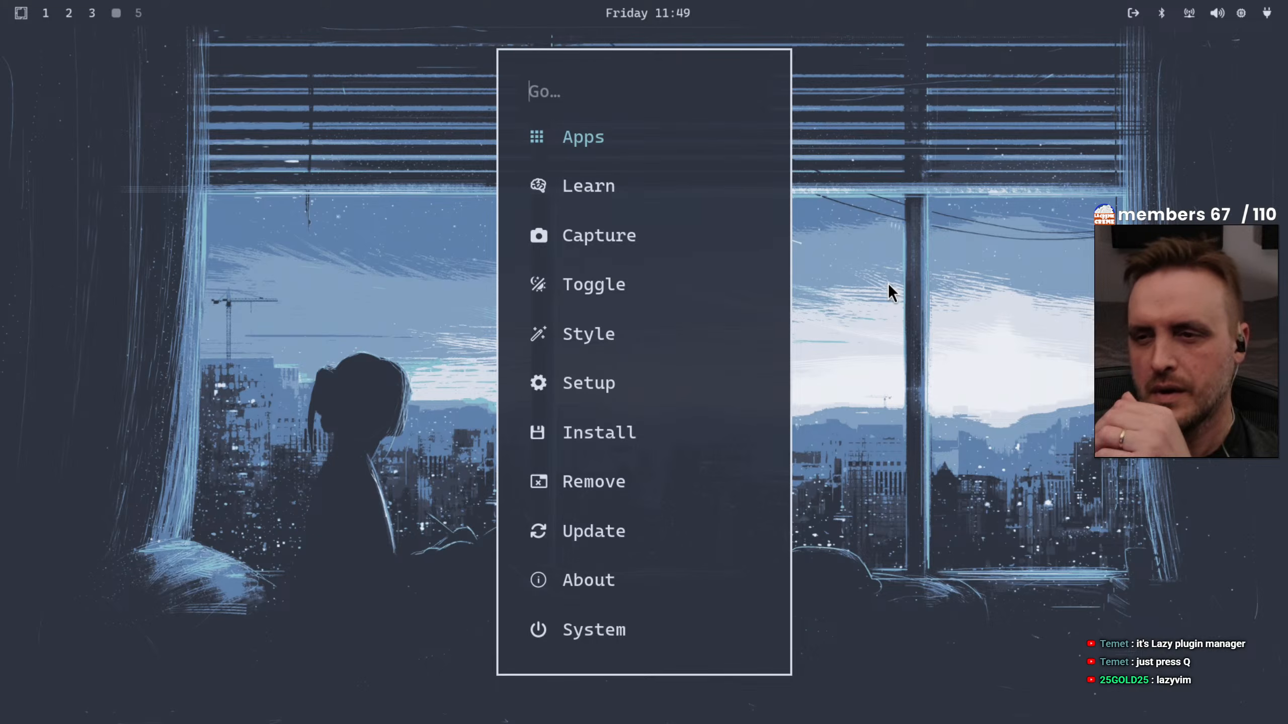
{"action": "key", "text": "Down"}
{"action": "key", "text": "Down"}
{"action": "key", "text": "Down"}
{"action": "key", "text": "Down"}
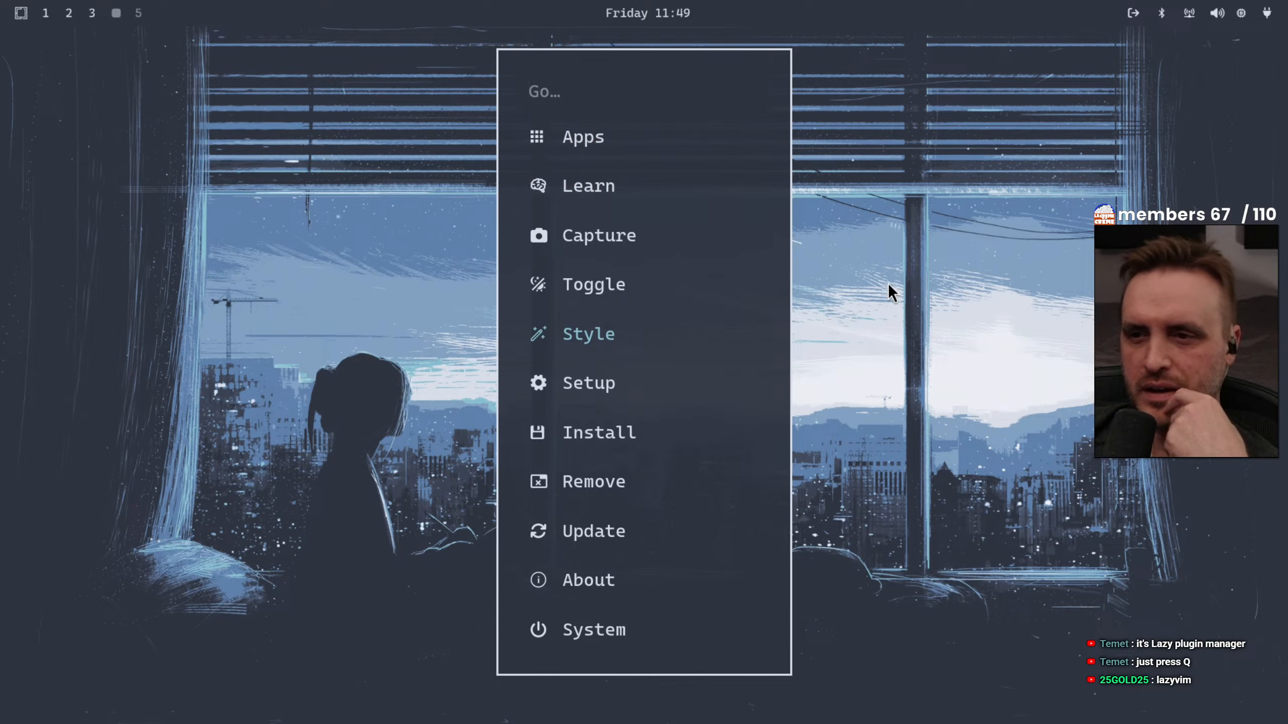
{"action": "key", "text": "Down"}
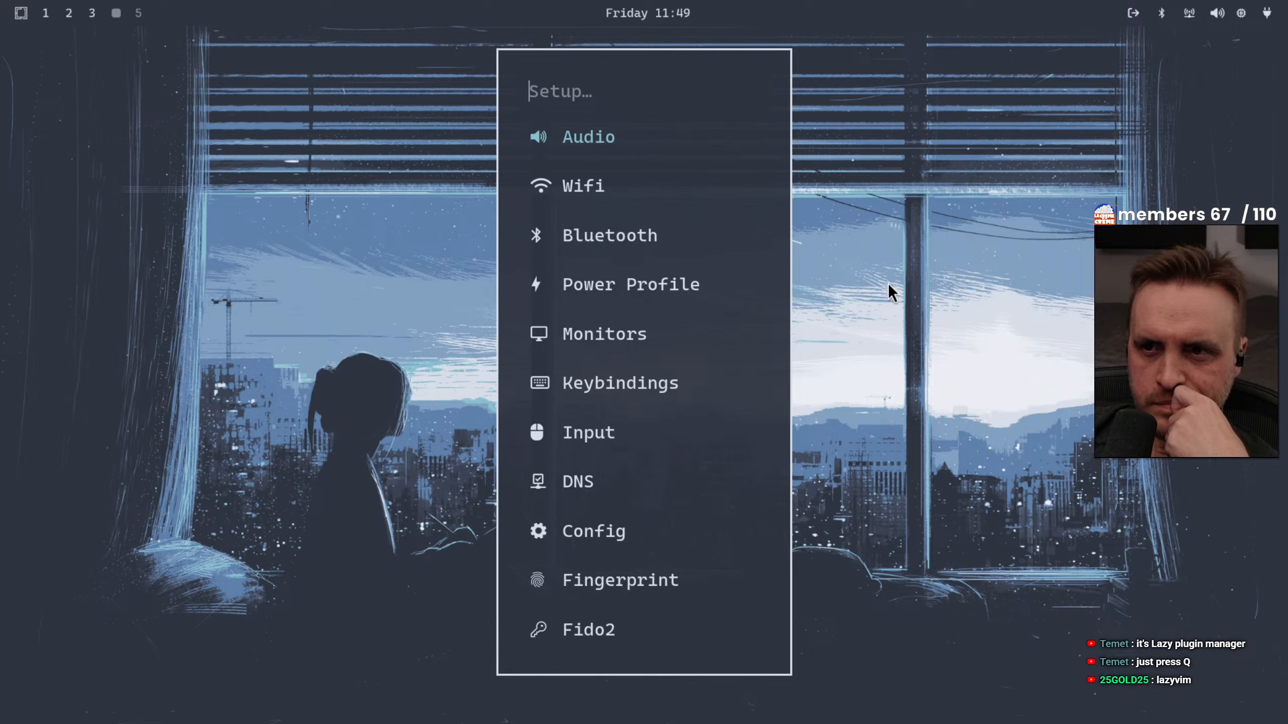
{"action": "key", "text": "Return"}
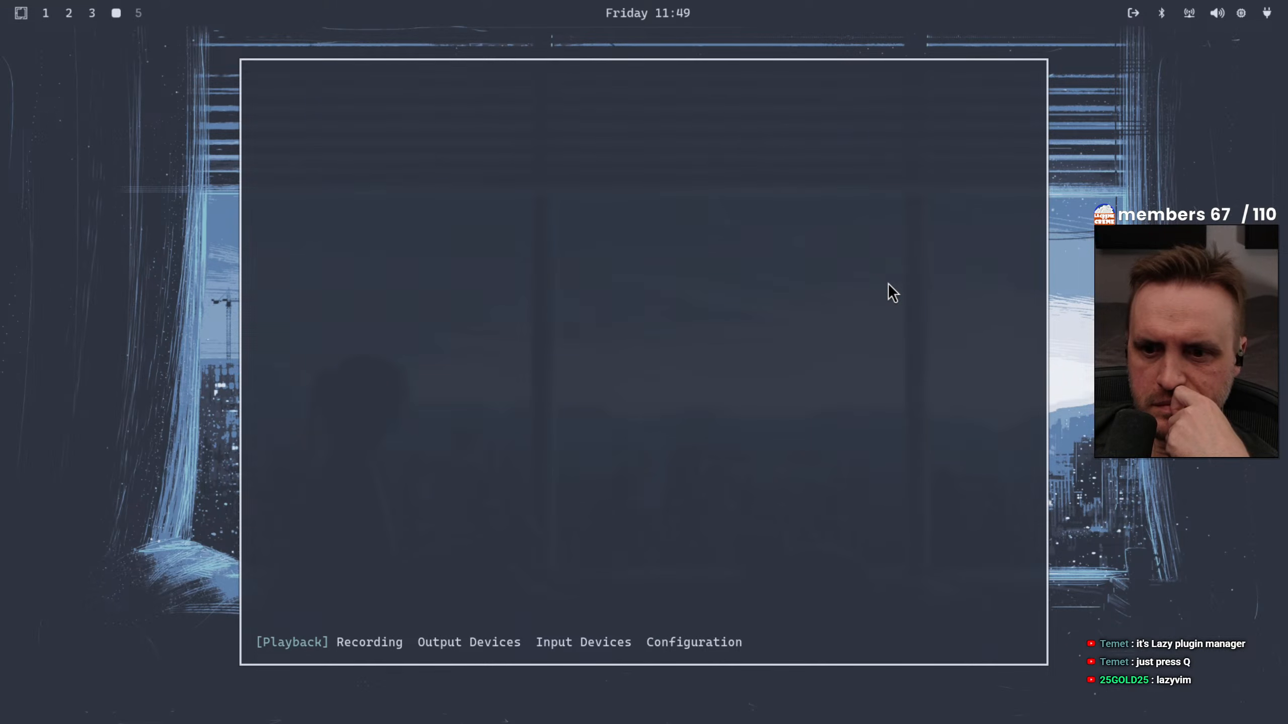
Look through the audio mixer's recording streams, output devices and input devices
{"action": "left_click", "coordinate": [351, 642]}
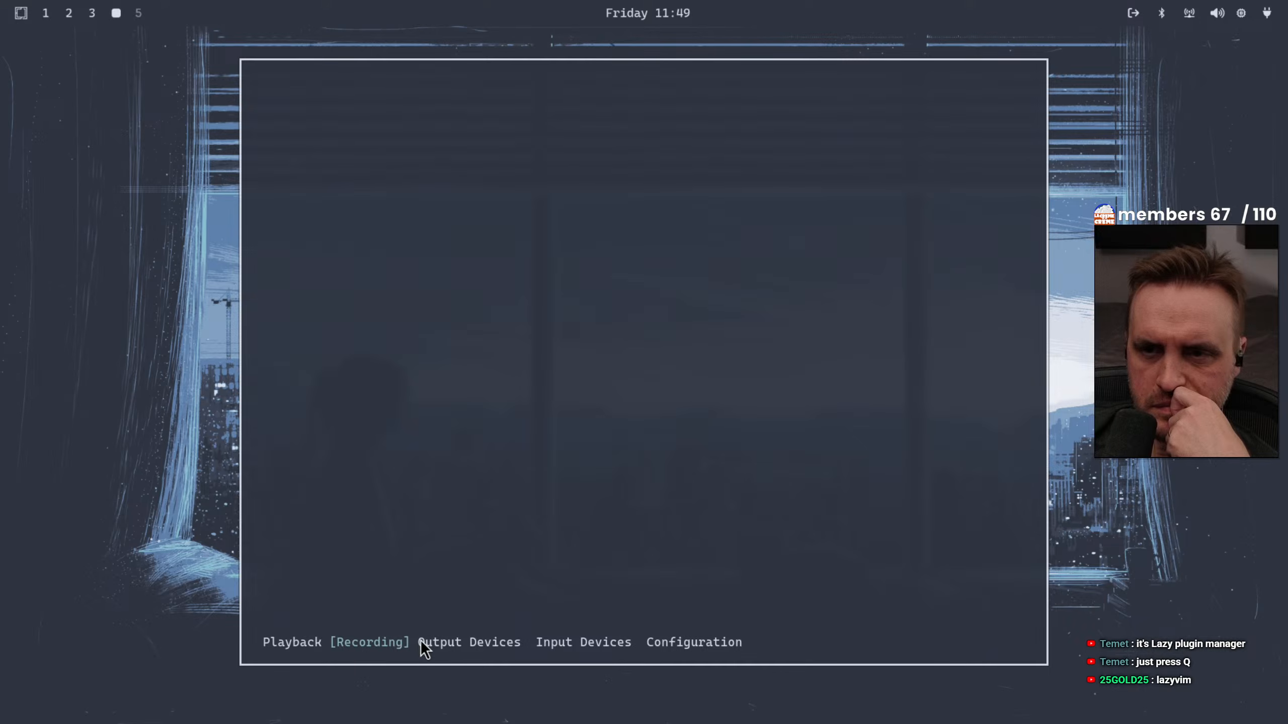
{"action": "left_click", "coordinate": [439, 642]}
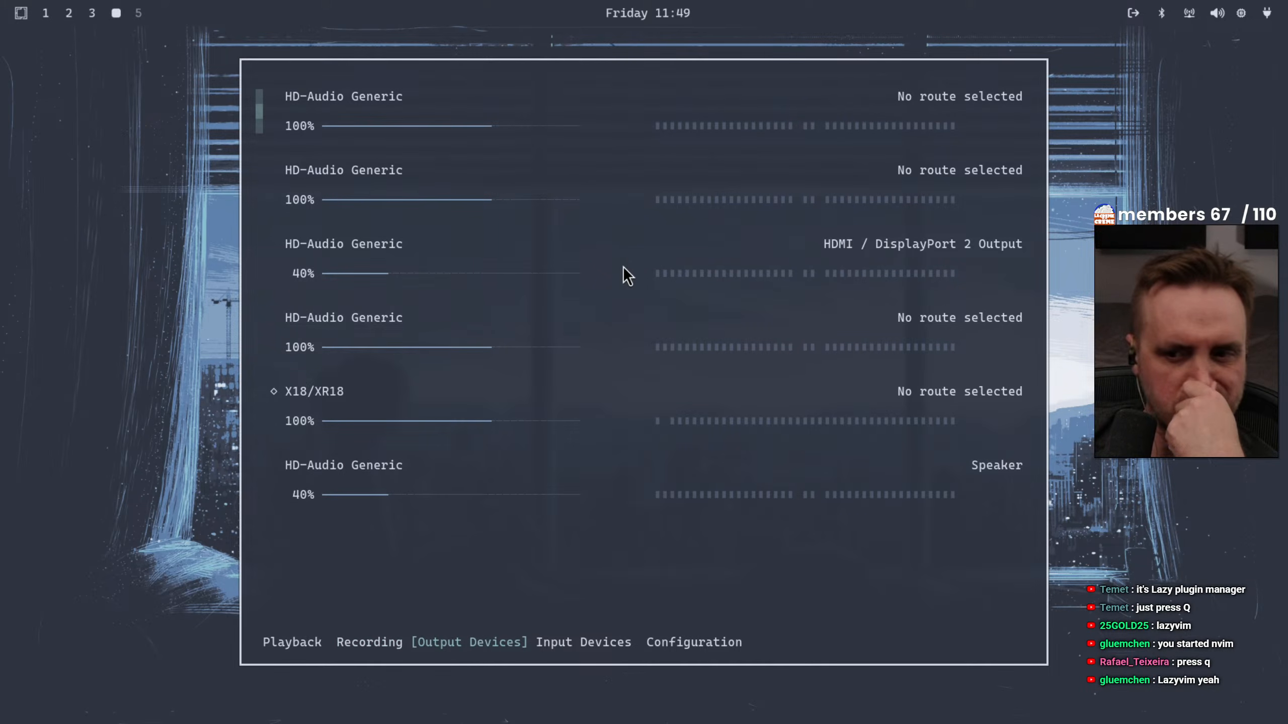
{"action": "left_click", "coordinate": [588, 643]}
In the audio mixer's configuration, set the X18/XR18 device profile to Off
{"action": "left_click", "coordinate": [684, 642]}
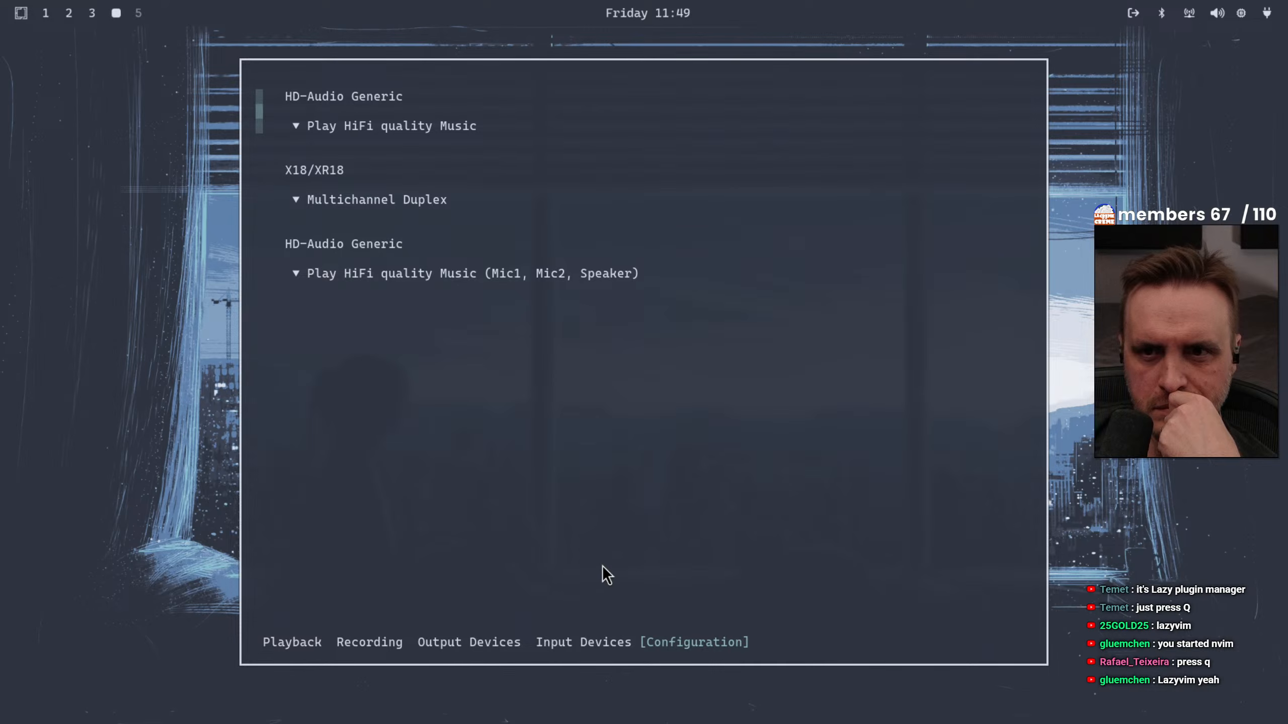
{"action": "left_click", "coordinate": [296, 202]}
{"action": "left_click", "coordinate": [309, 197]}
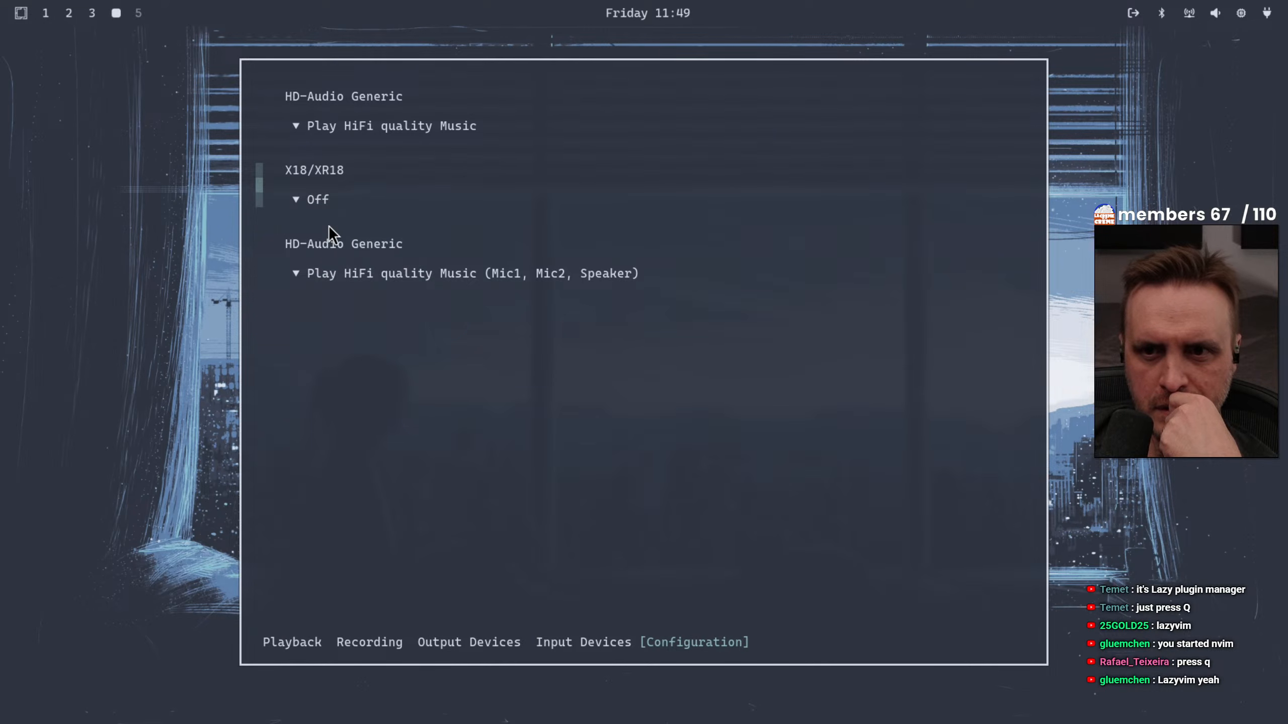
Check the profile choices of both HD-Audio Generic devices without changing them, and close the audio mixer
{"action": "left_click", "coordinate": [317, 275]}
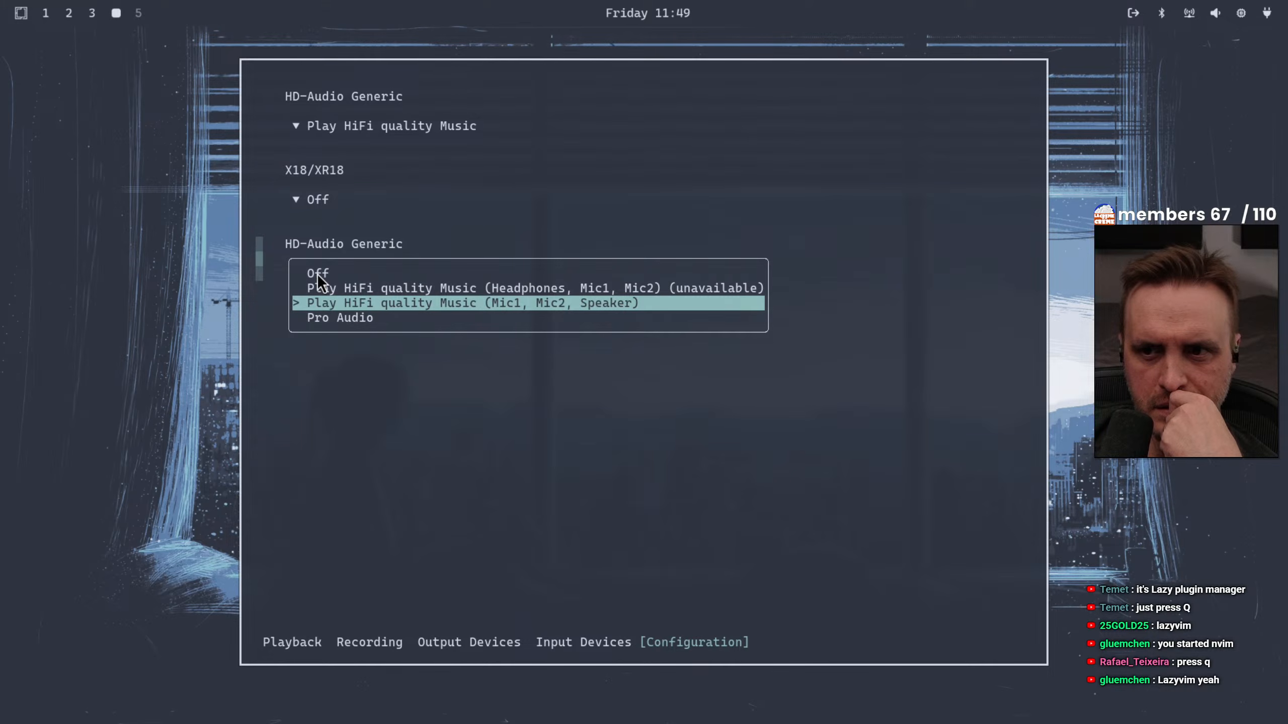
{"action": "left_click", "coordinate": [273, 274]}
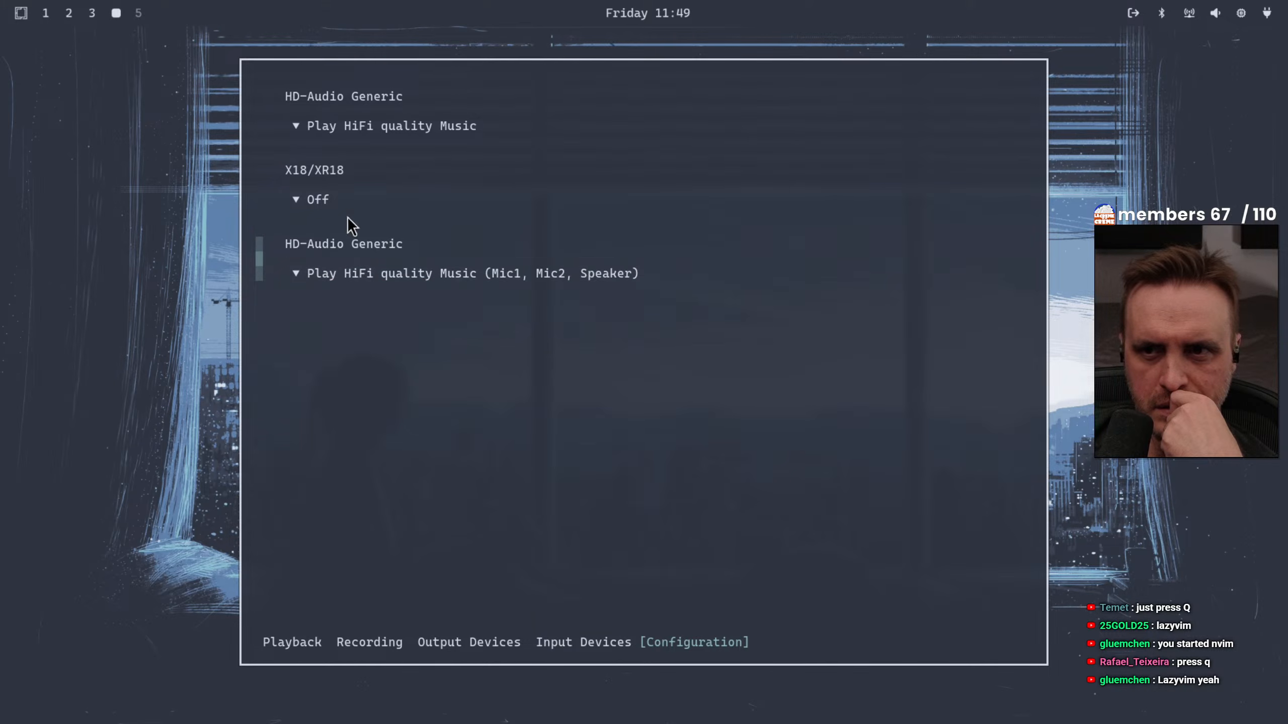
{"action": "left_click", "coordinate": [393, 125]}
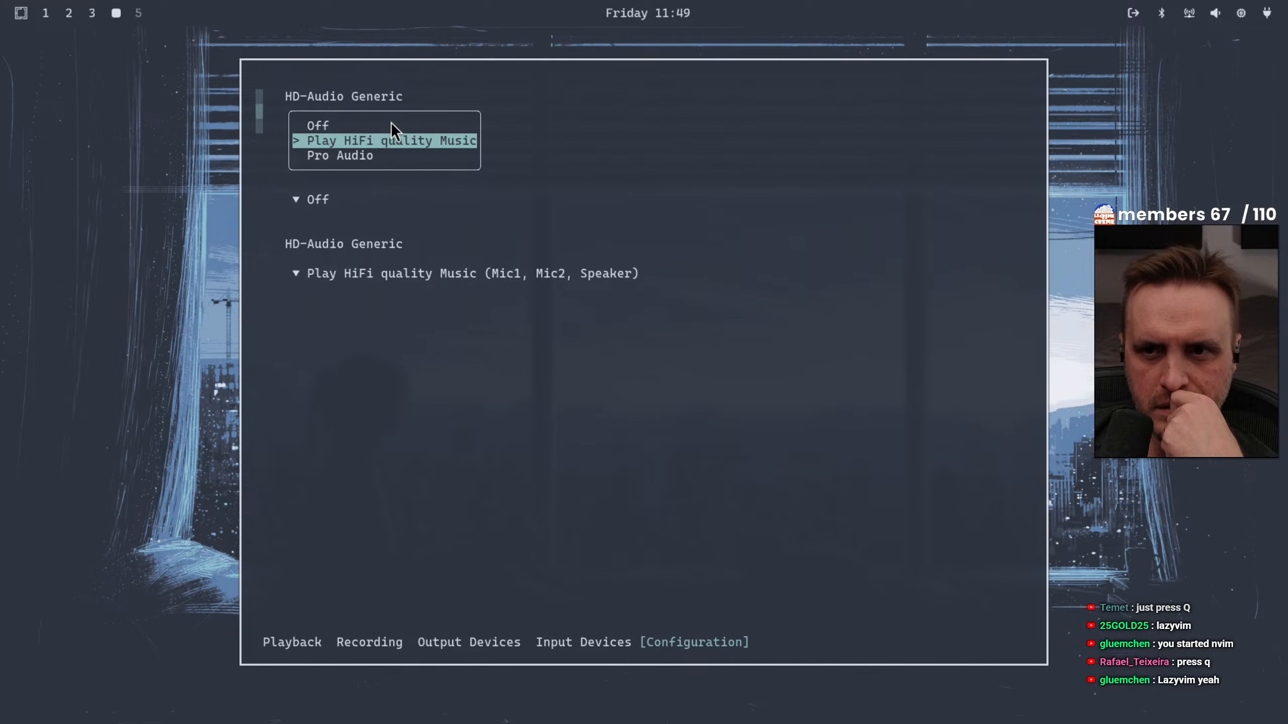
{"action": "left_click", "coordinate": [478, 94]}
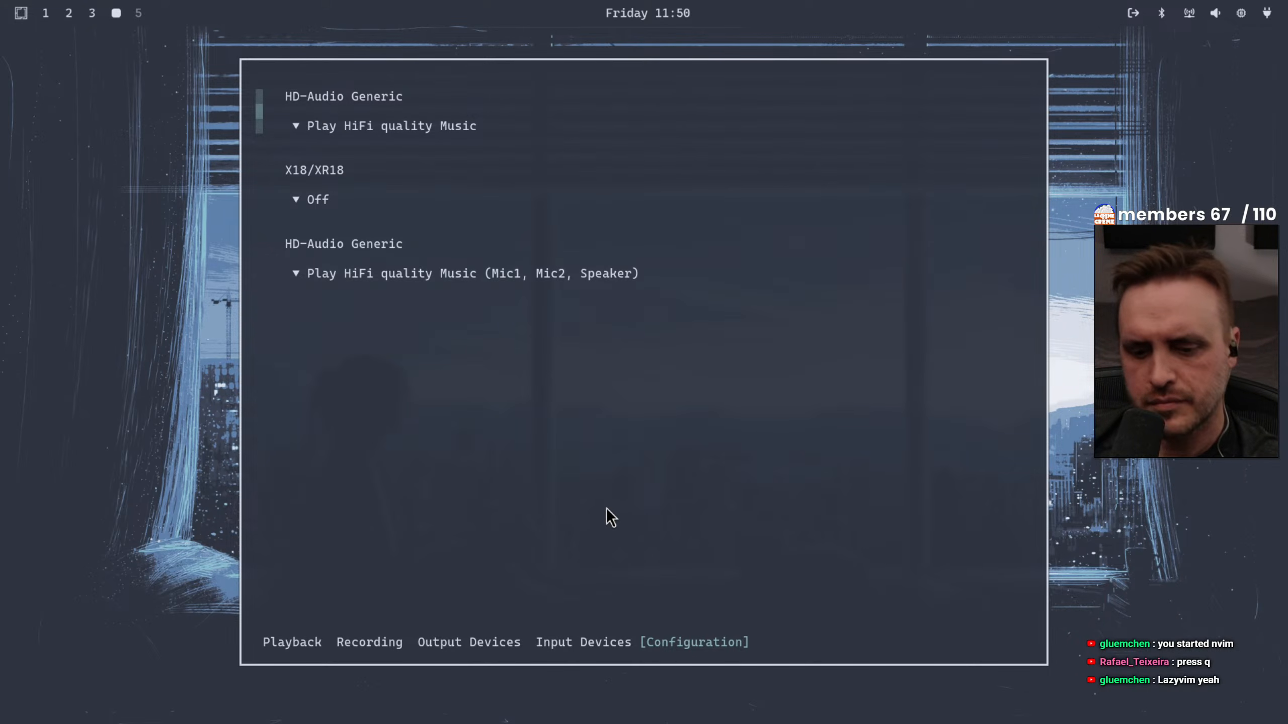
{"action": "key", "text": "q"}
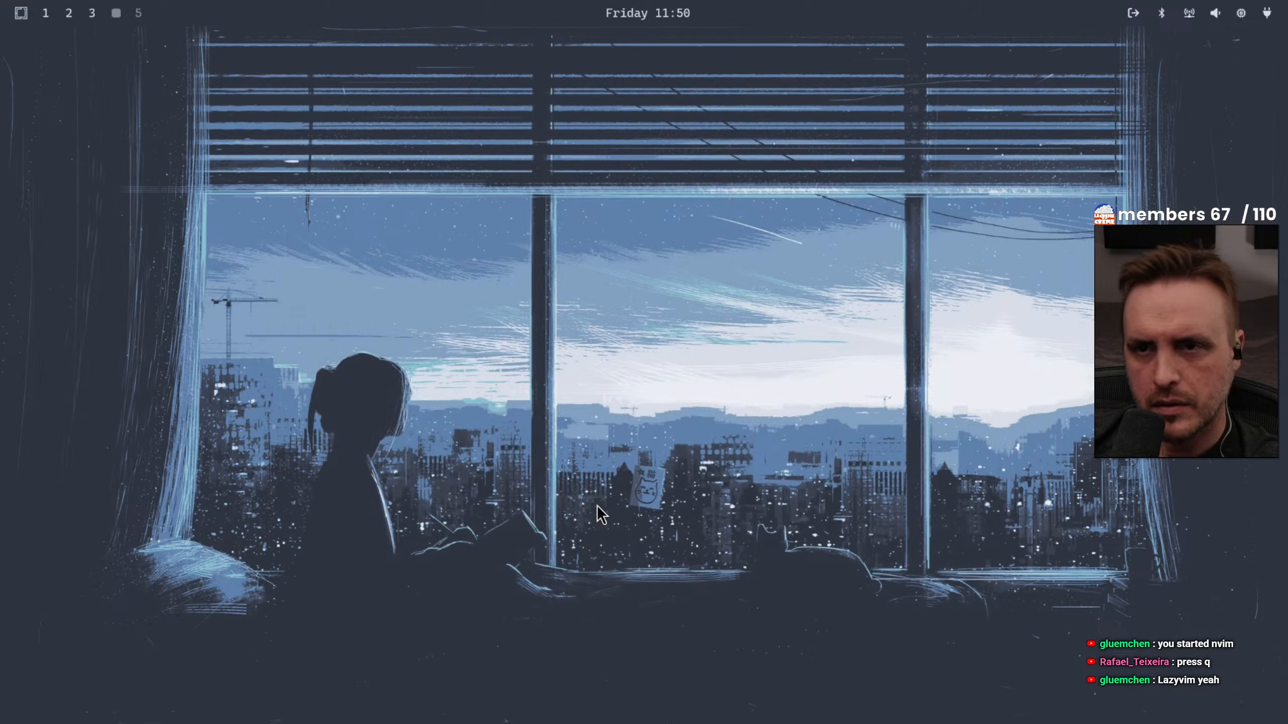
Open the Remove options of the Omarchy menu
{"action": "key", "text": "super+alt+space"}
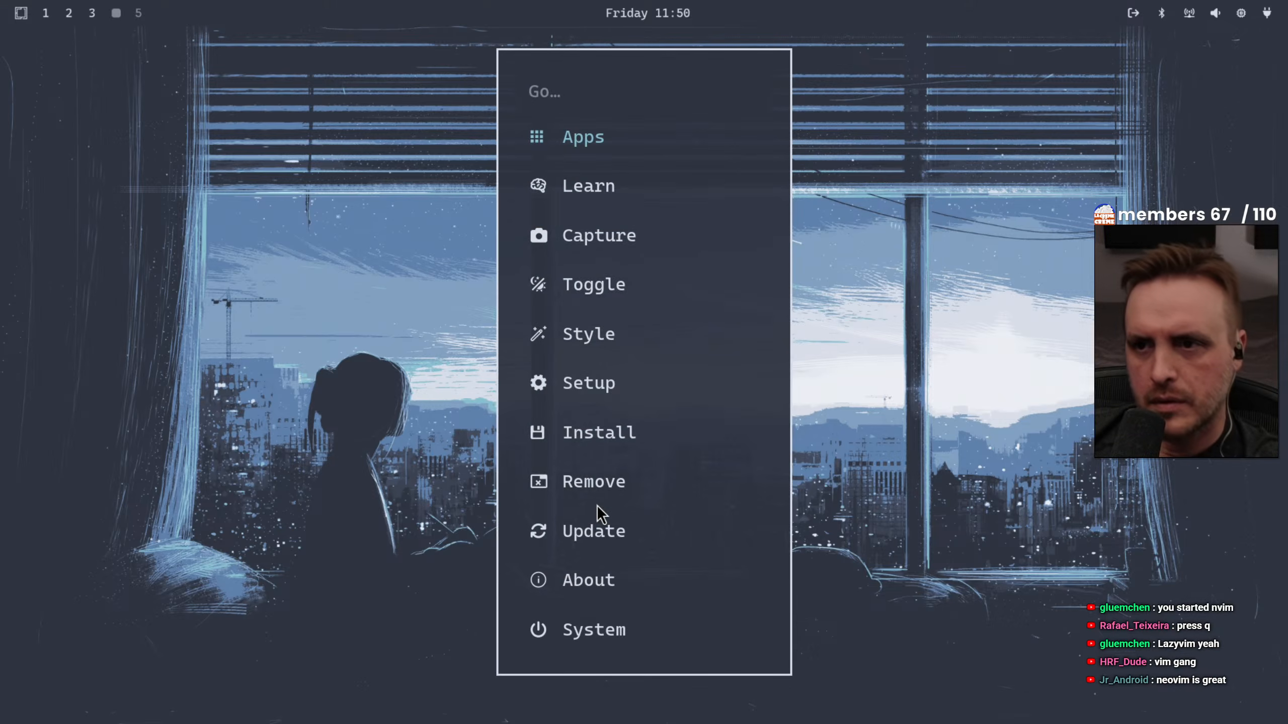
{"action": "key", "text": "Down"}
{"action": "key", "text": "Down"}
{"action": "key", "text": "Down"}
{"action": "key", "text": "Down"}
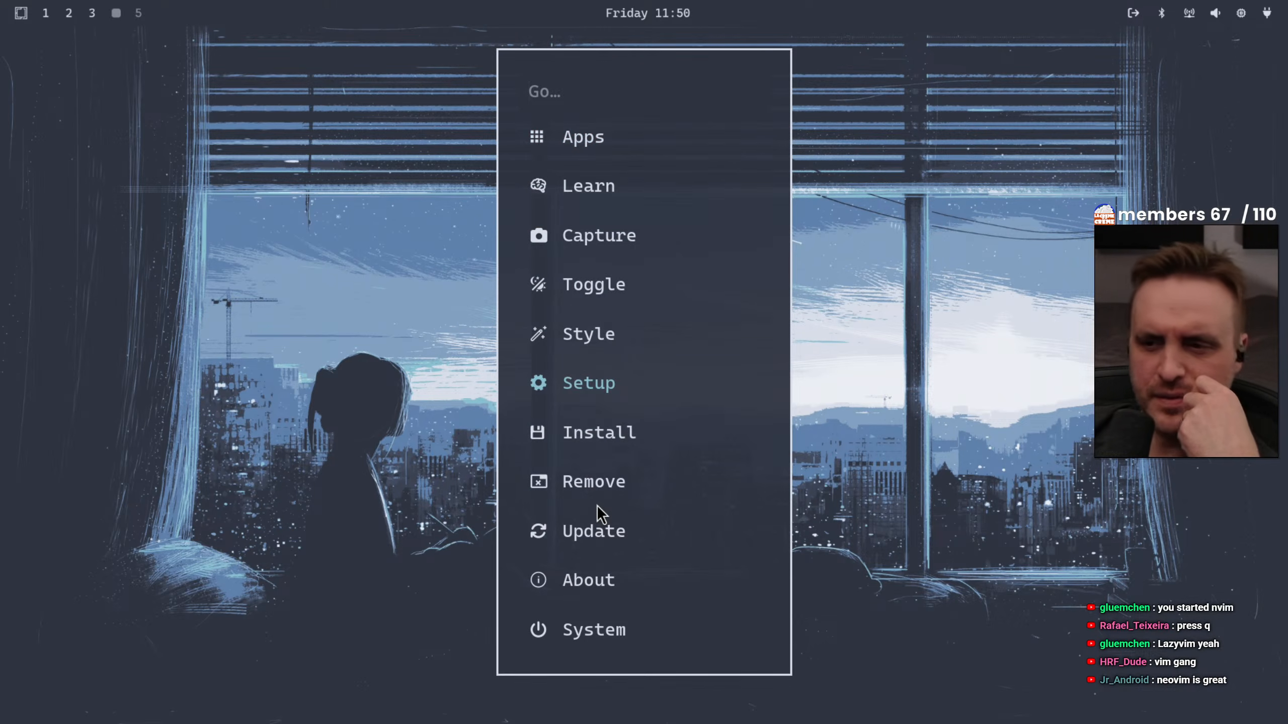
{"action": "key", "text": "Down"}
{"action": "key", "text": "Down"}
{"action": "key", "text": "Return"}
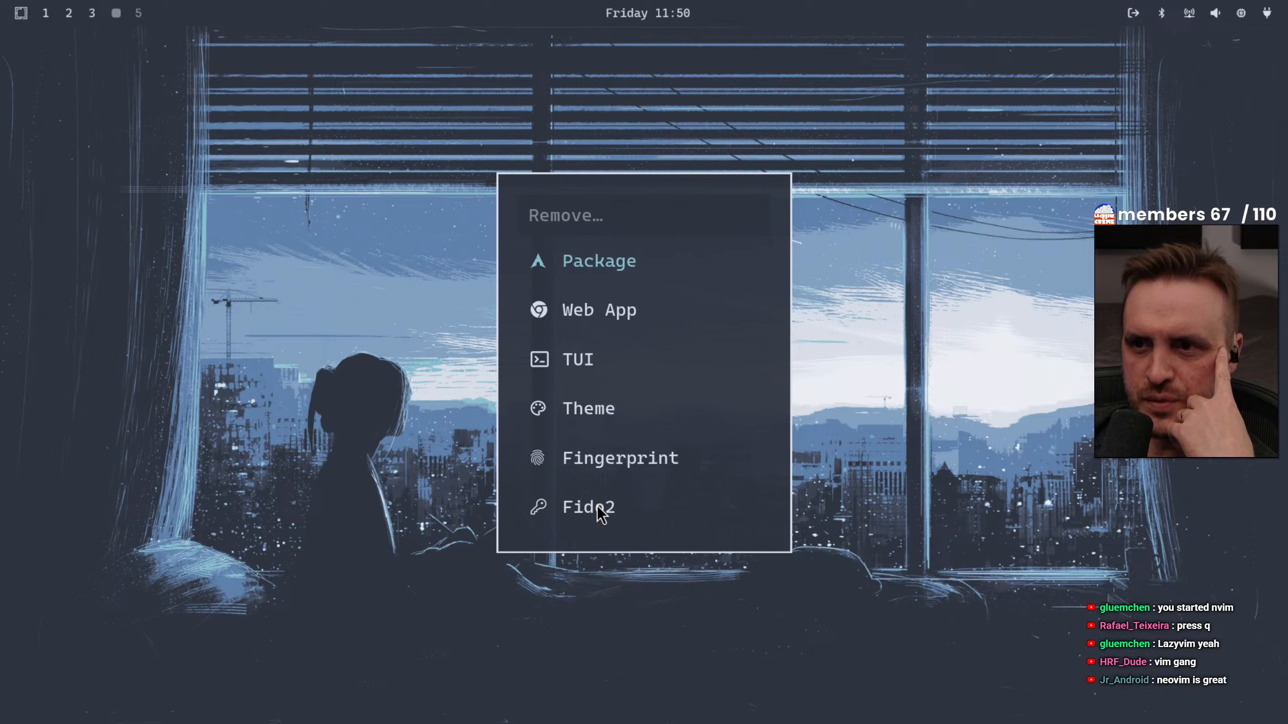
Look over the Remove categories and start removing web apps
{"action": "key", "text": "Down"}
{"action": "key", "text": "Down"}
{"action": "key", "text": "Down"}
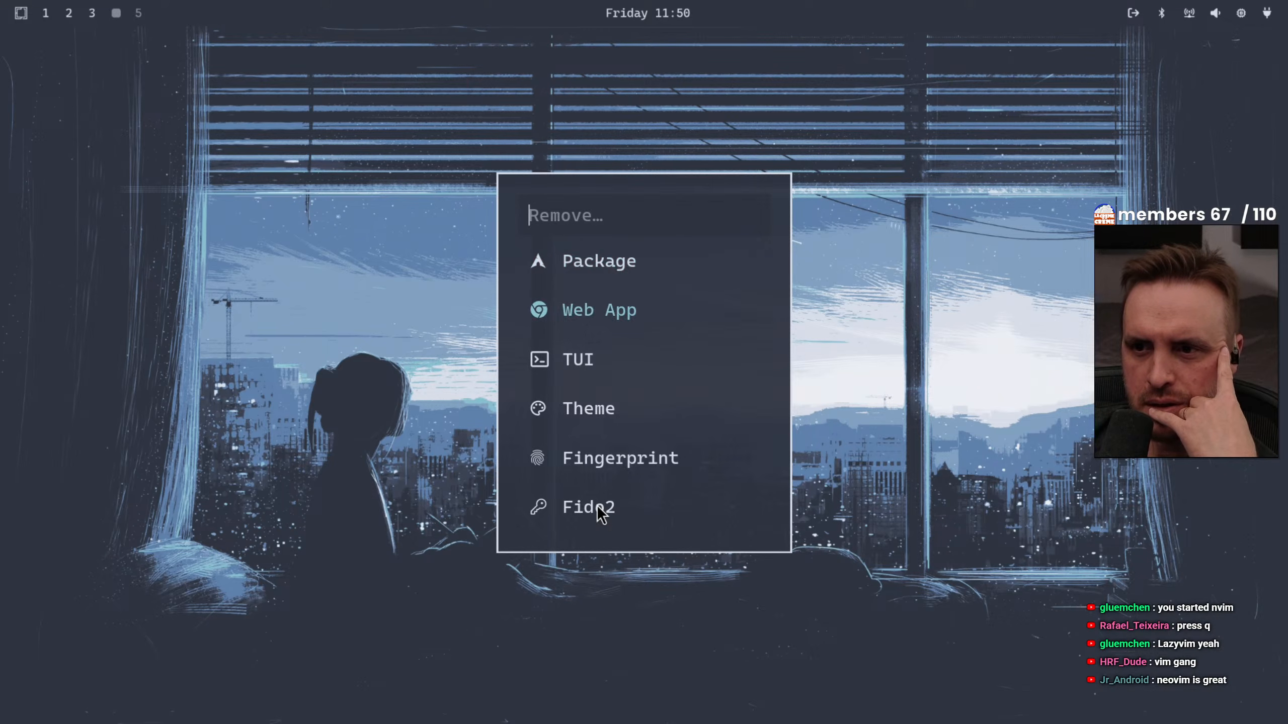
{"action": "key", "text": "Down"}
{"action": "key", "text": "Down"}
{"action": "key", "text": "Down"}
{"action": "key", "text": "Down"}
{"action": "key", "text": "Up"}
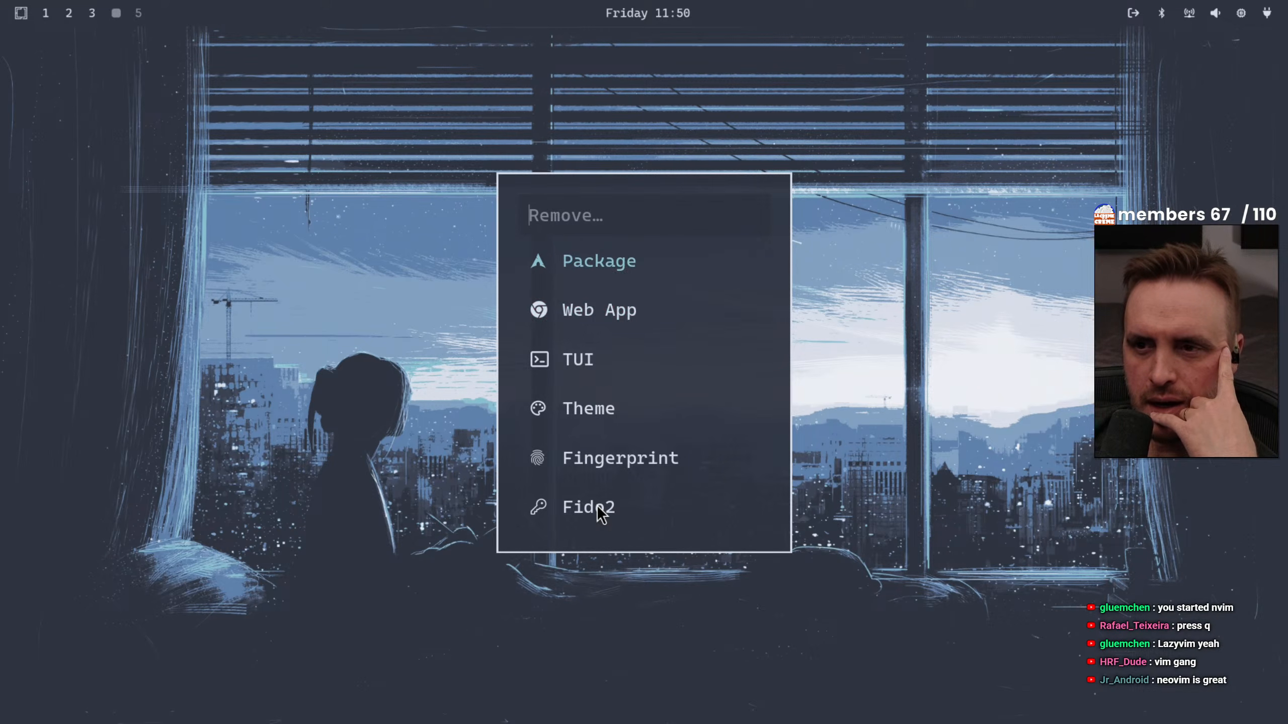
{"action": "key", "text": "Down"}
{"action": "key", "text": "Return"}
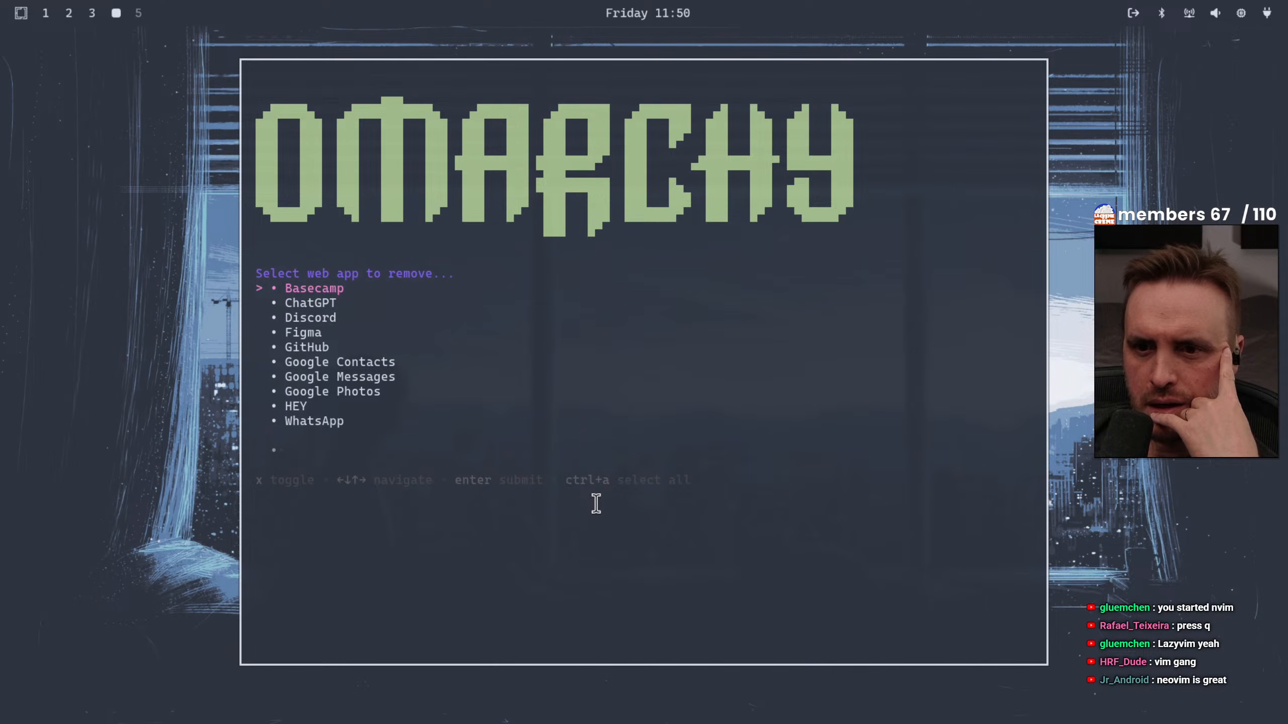
Select every web app in the list, from Basecamp to Zoom, remove them all and close the removal window
{"action": "key", "text": "Down"}
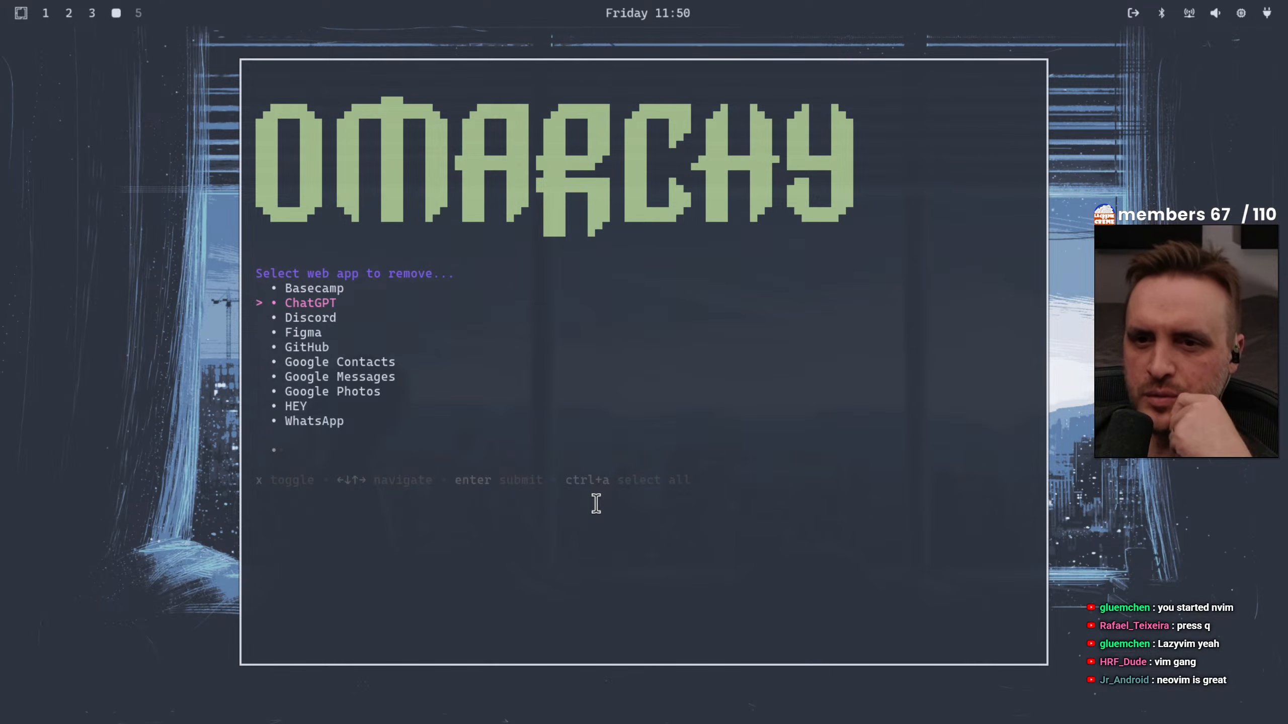
{"action": "key", "text": "Up"}
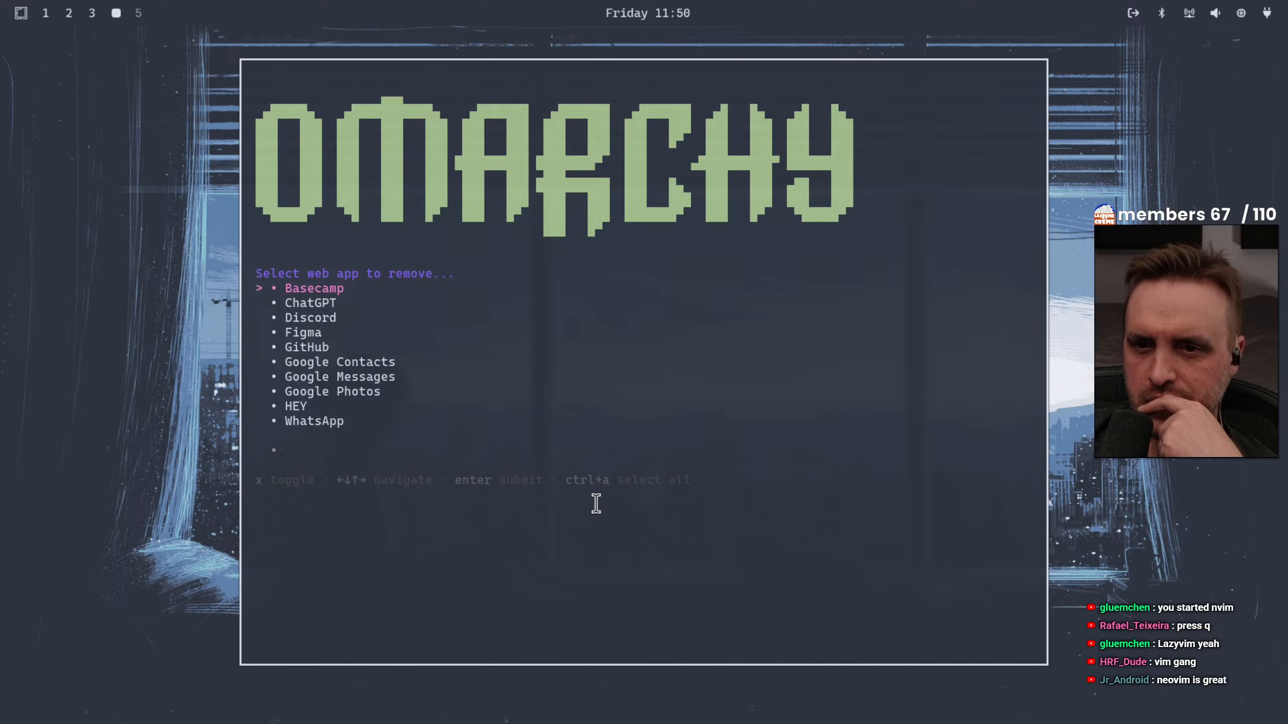
{"action": "key", "text": "Down"}
{"action": "key", "text": "Down"}
{"action": "key", "text": "Up"}
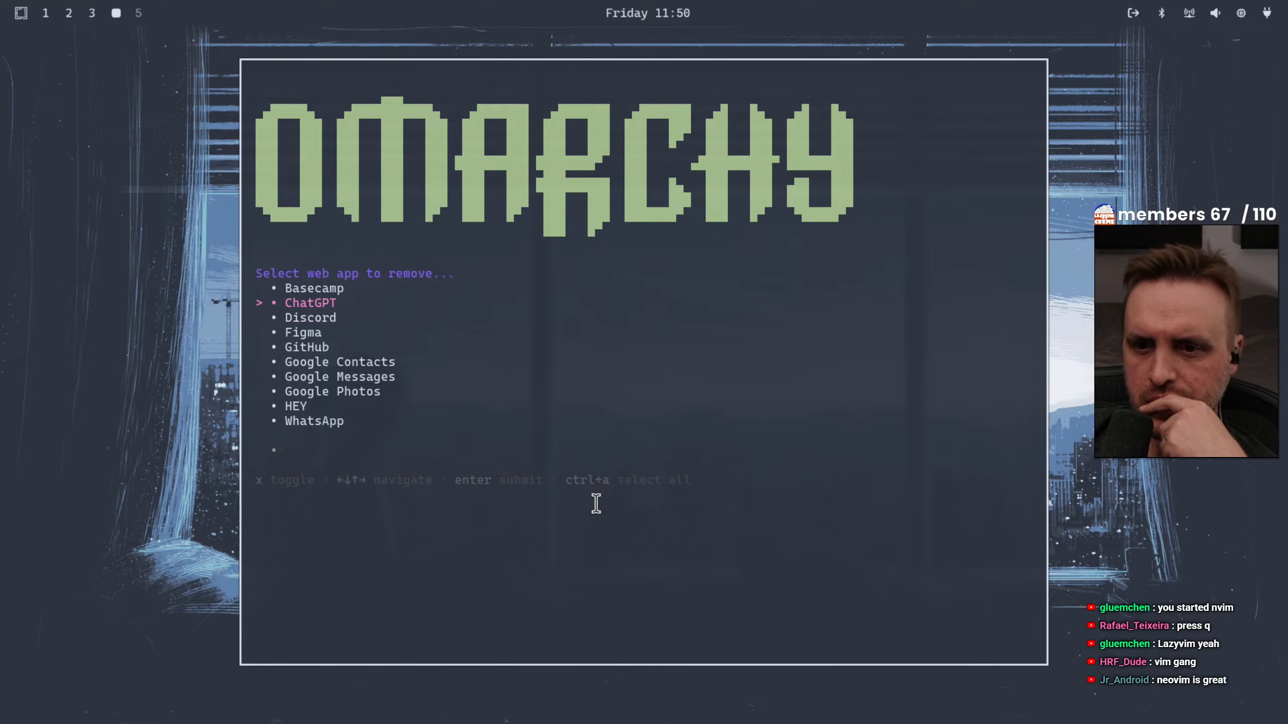
{"action": "key", "text": "Up"}
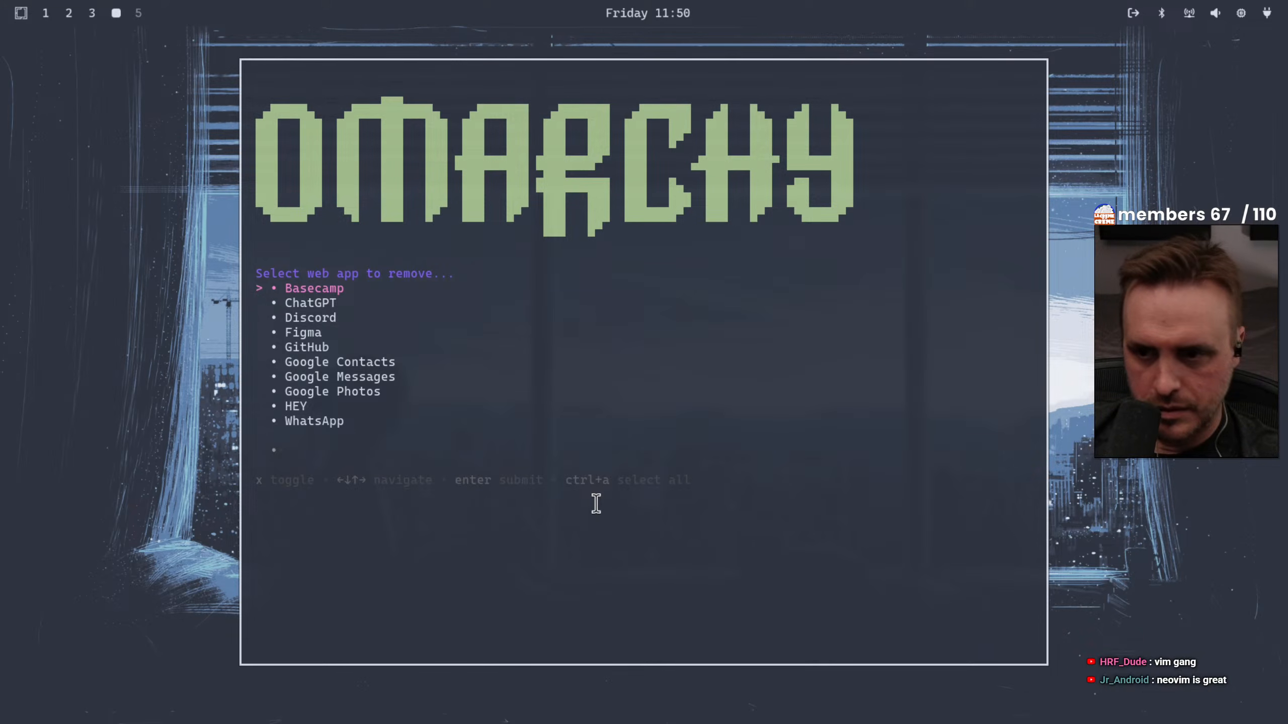
{"action": "key", "text": "ctrl+a"}
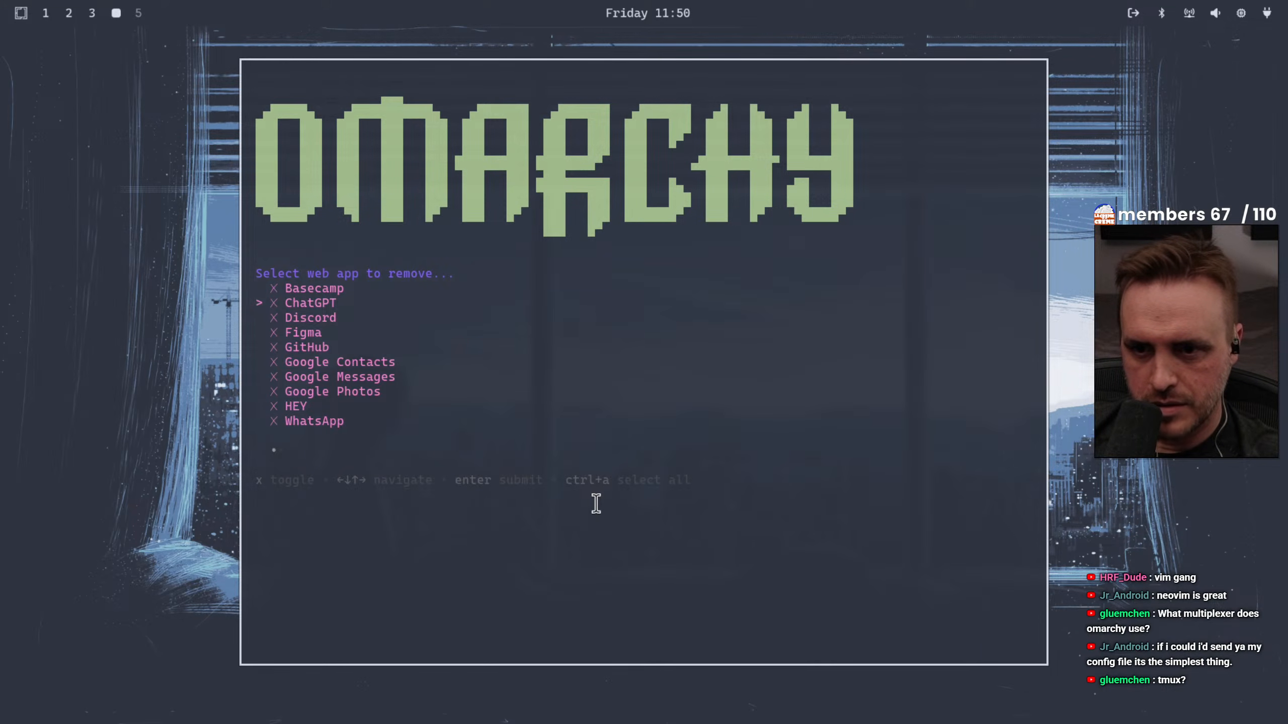
{"action": "key", "text": "Up"}
{"action": "key", "text": "Up"}
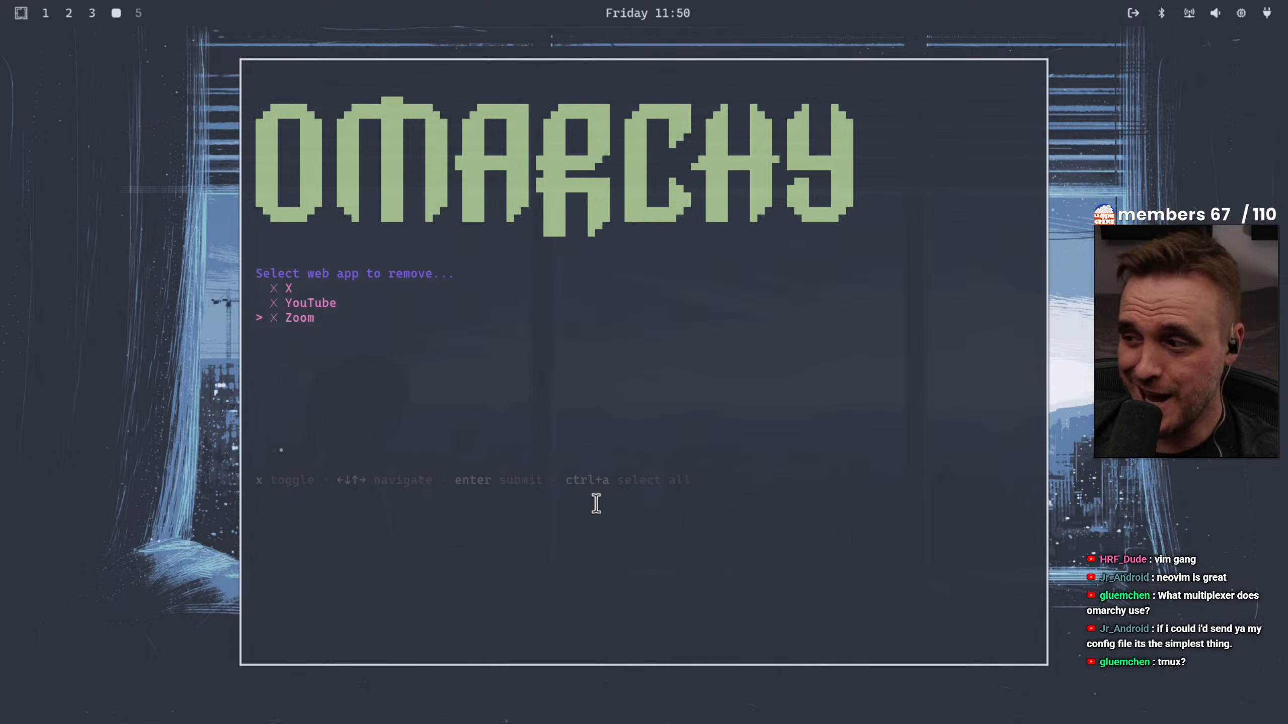
{"action": "key", "text": "Left"}
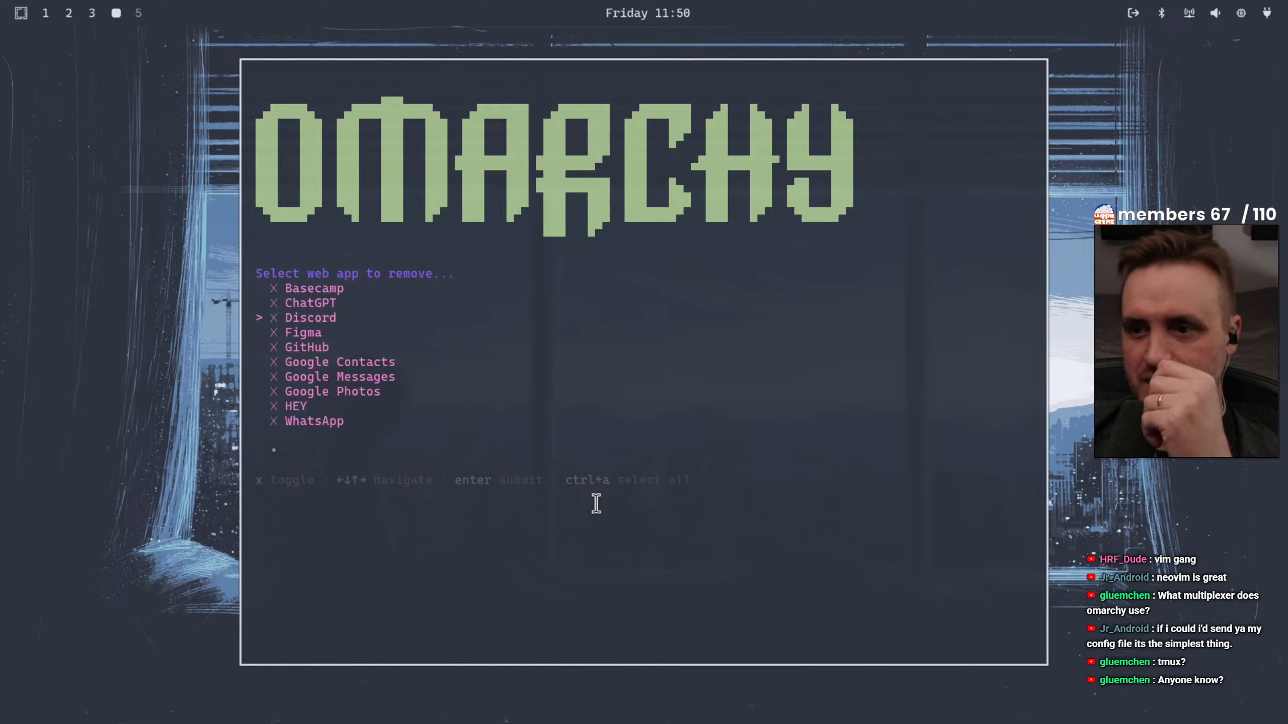
{"action": "key", "text": "Return"}
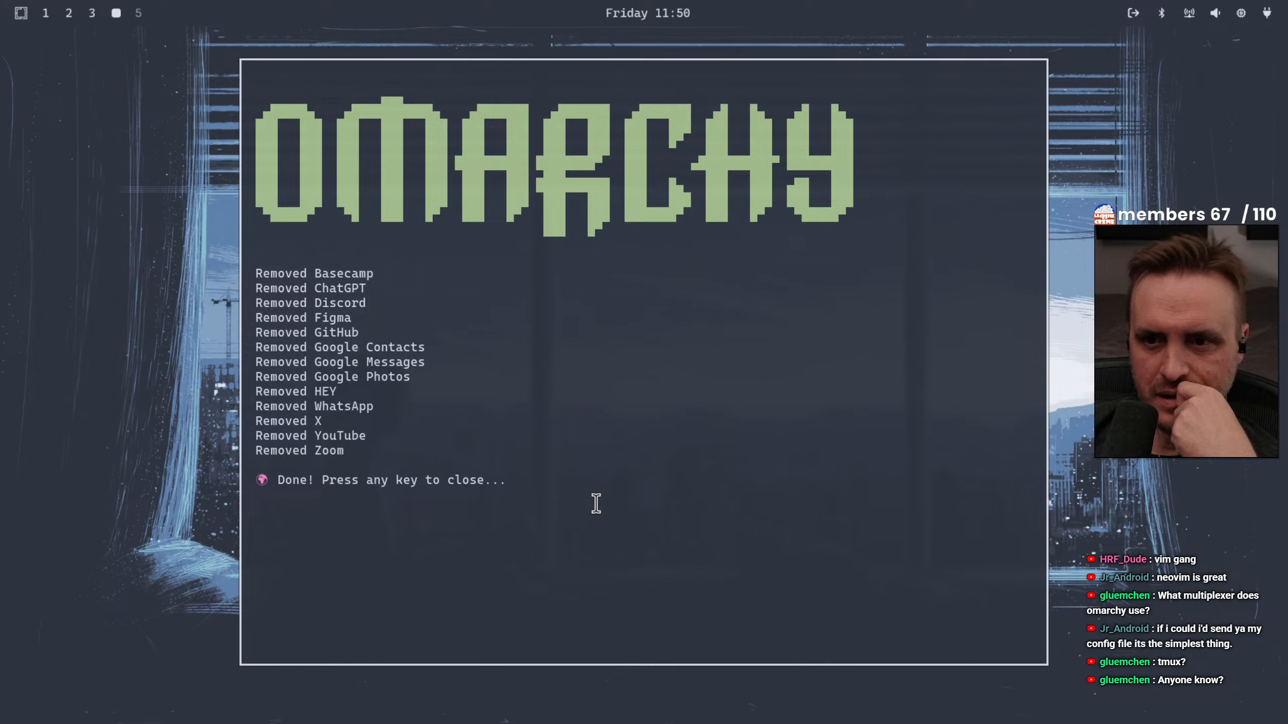
{"action": "key", "text": "Return"}
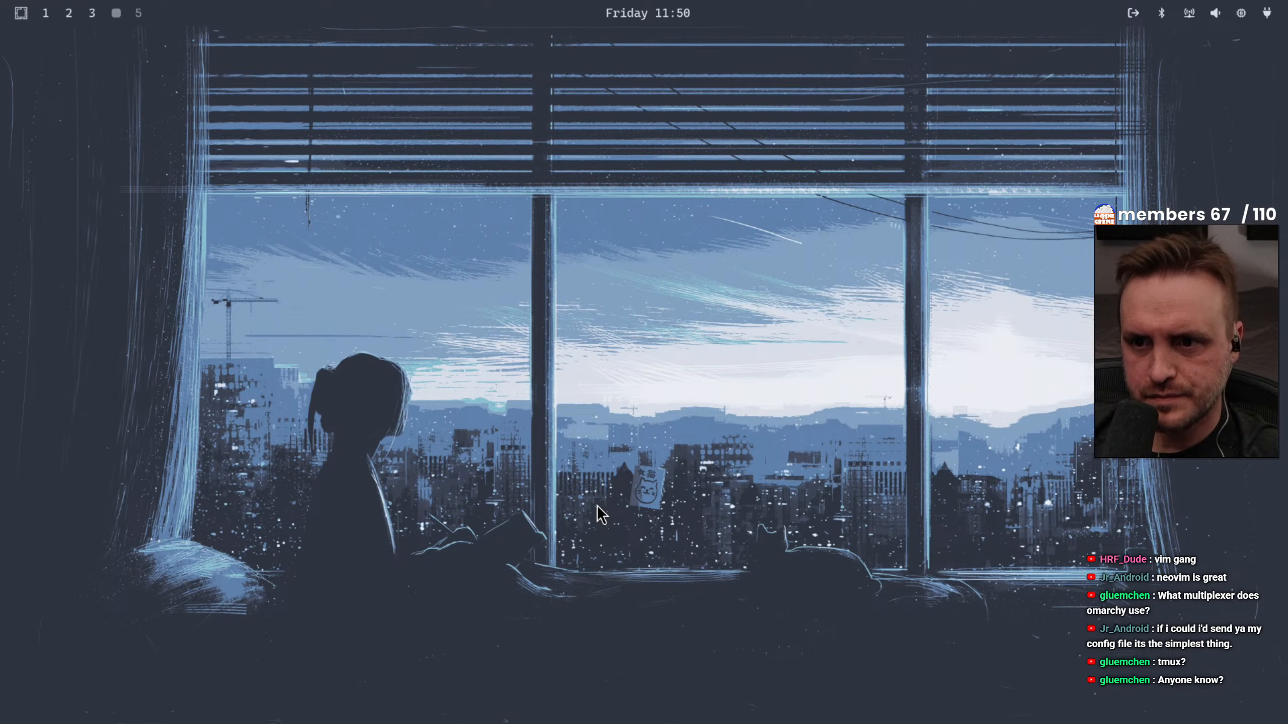
Try to remove extra themes through the Omarchy Remove options, and dismiss the removal window
{"action": "key", "text": "super+alt+space"}
{"action": "key", "text": "Down"}
{"action": "key", "text": "Down"}
{"action": "key", "text": "Down"}
{"action": "key", "text": "Down"}
{"action": "key", "text": "Down"}
{"action": "key", "text": "Down"}
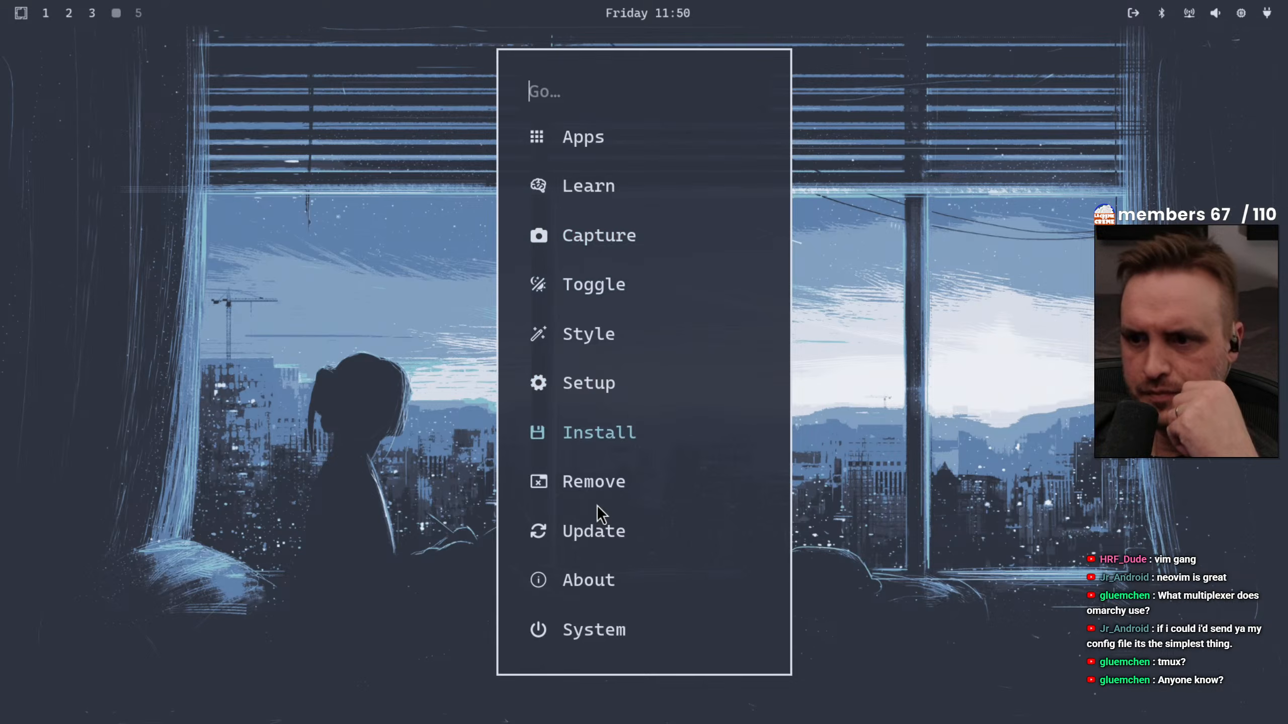
{"action": "key", "text": "Down"}
{"action": "key", "text": "Return"}
{"action": "key", "text": "Down"}
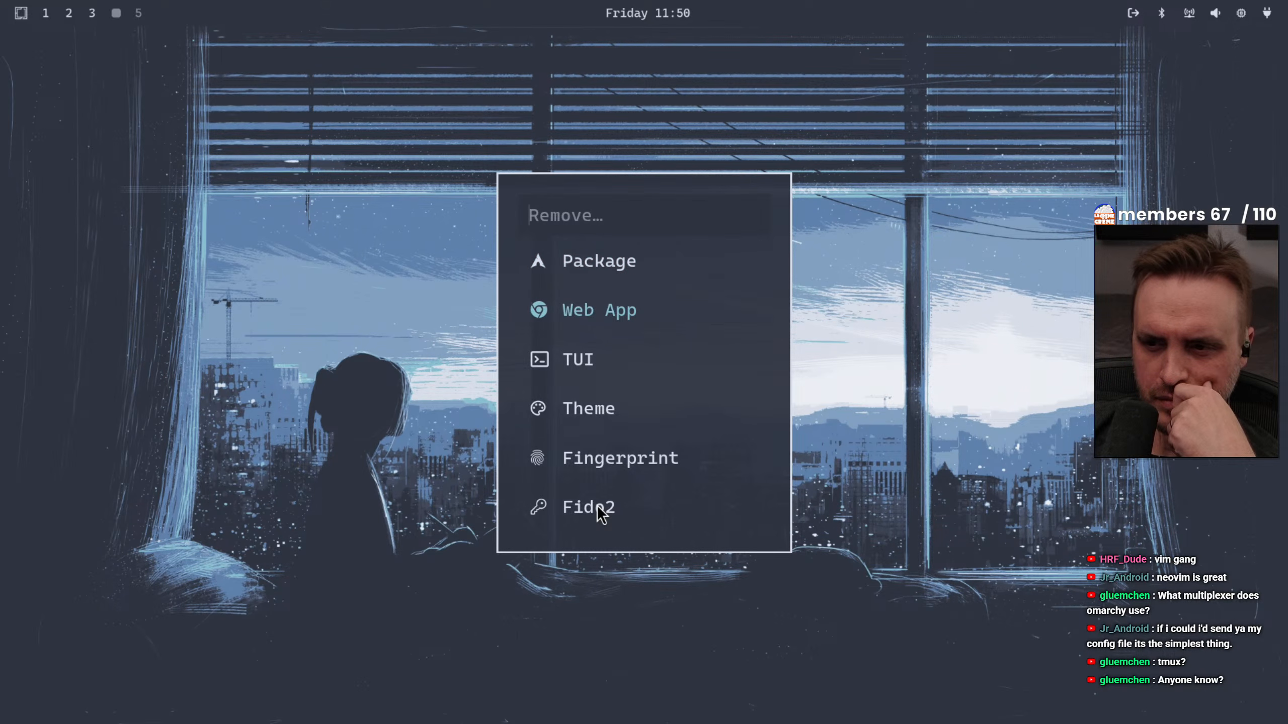
{"action": "key", "text": "Down"}
{"action": "key", "text": "Down"}
{"action": "key", "text": "Return"}
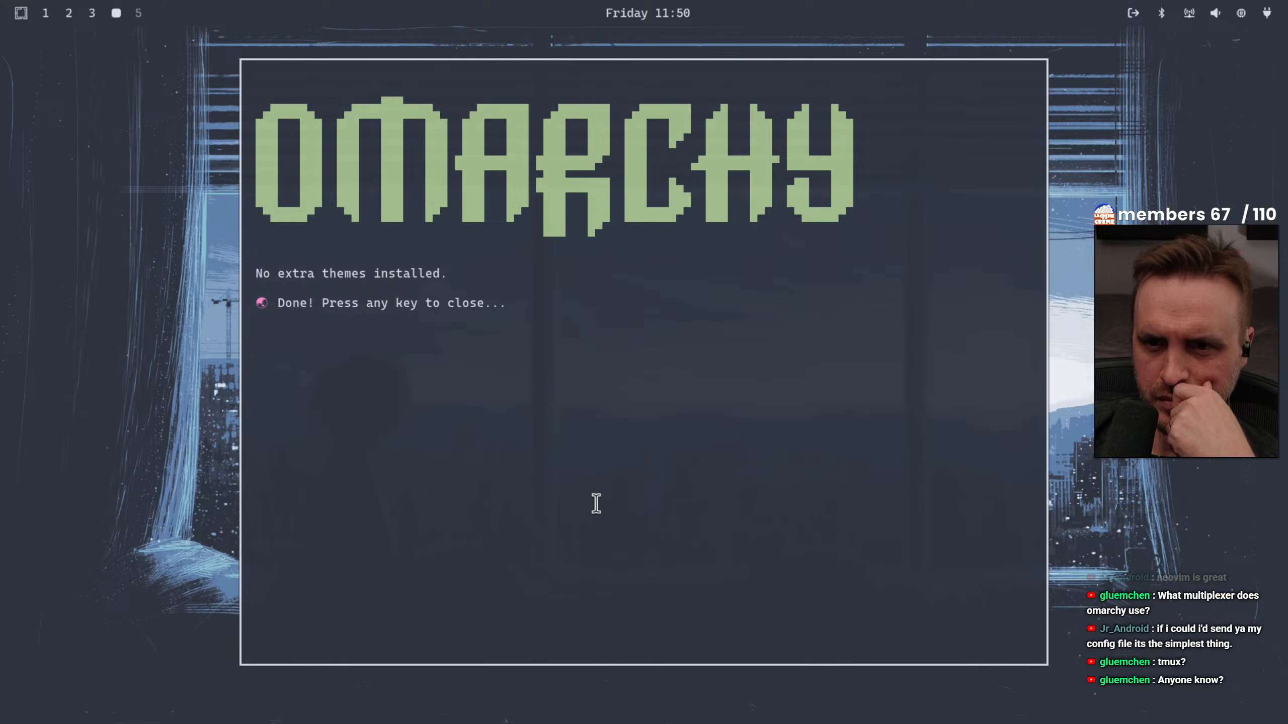
{"action": "key", "text": "Return"}
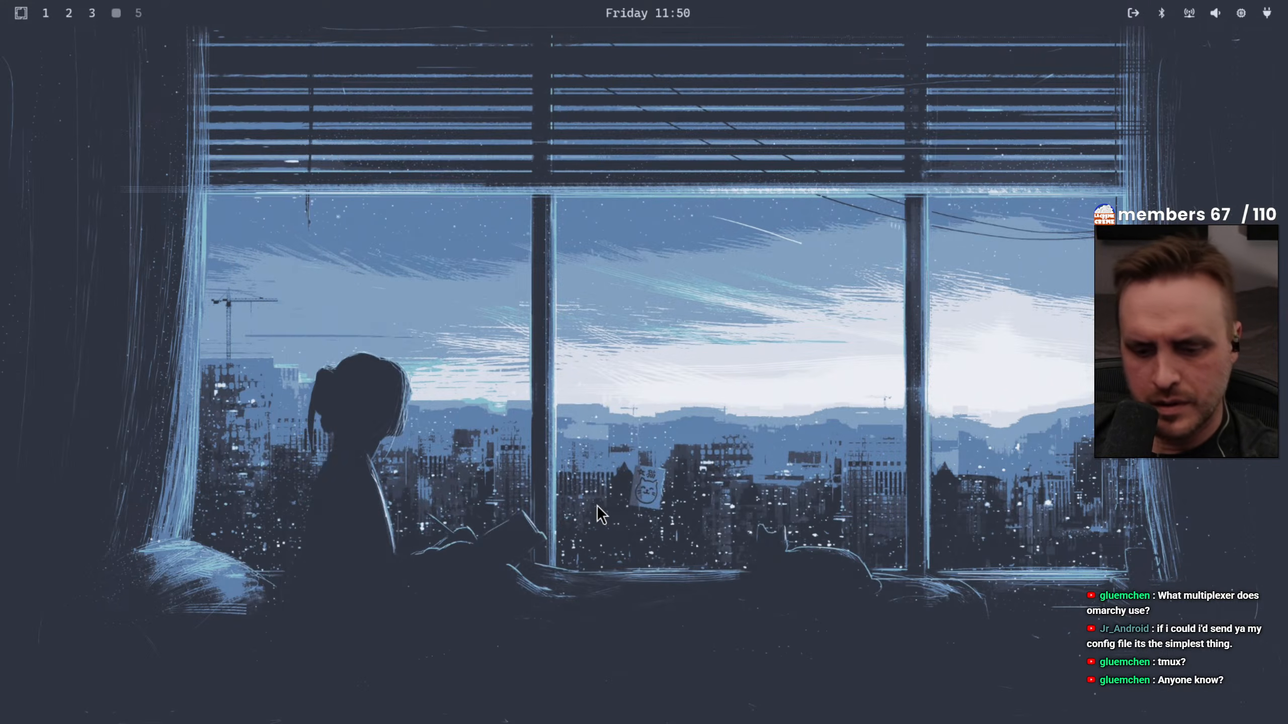
Return to the Omarchy Remove options to pick another category
{"action": "key", "text": "super+alt+space"}
{"action": "key", "text": "Down"}
{"action": "key", "text": "Down"}
{"action": "key", "text": "Down"}
{"action": "key", "text": "Down"}
{"action": "key", "text": "Down"}
{"action": "key", "text": "Down"}
{"action": "key", "text": "Down"}
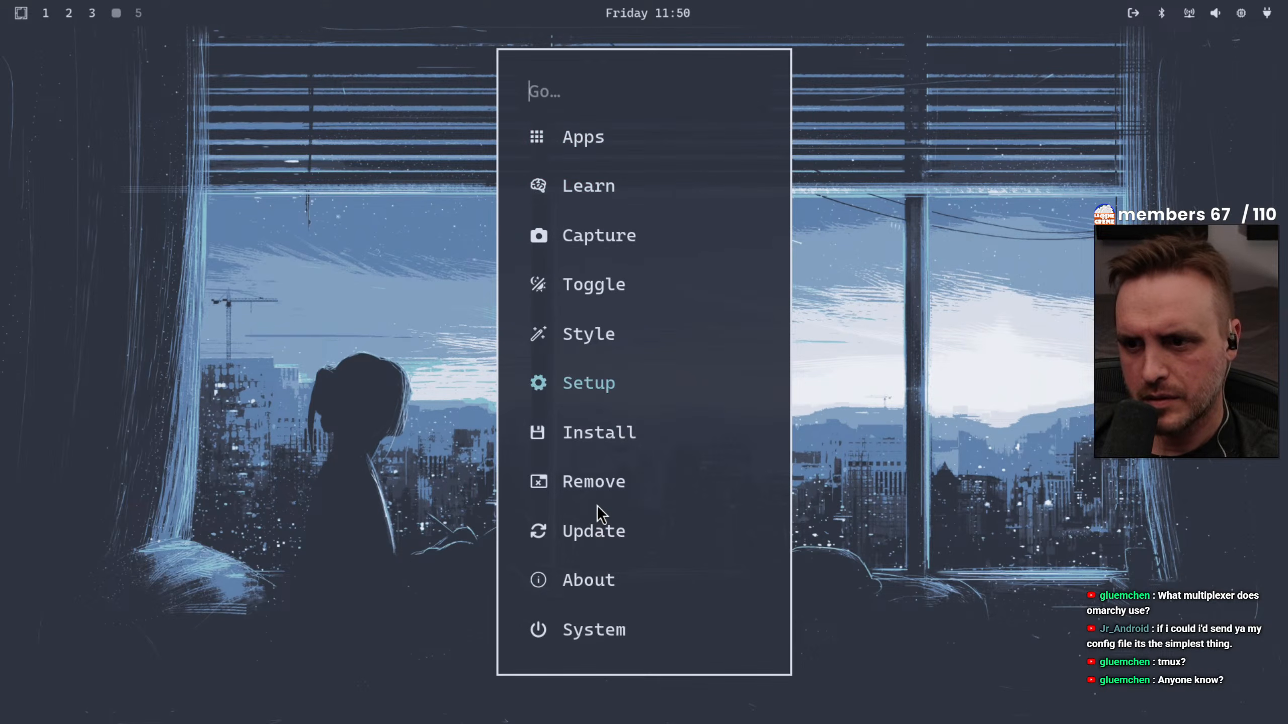
{"action": "key", "text": "Return"}
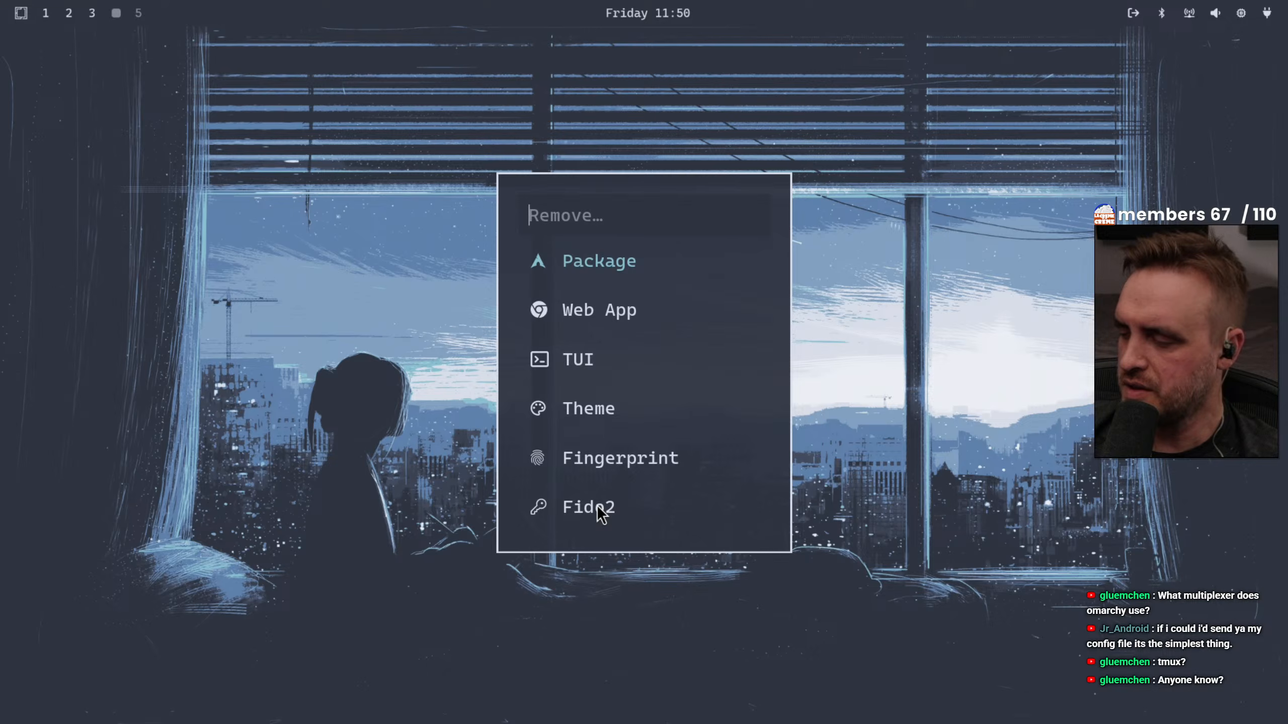
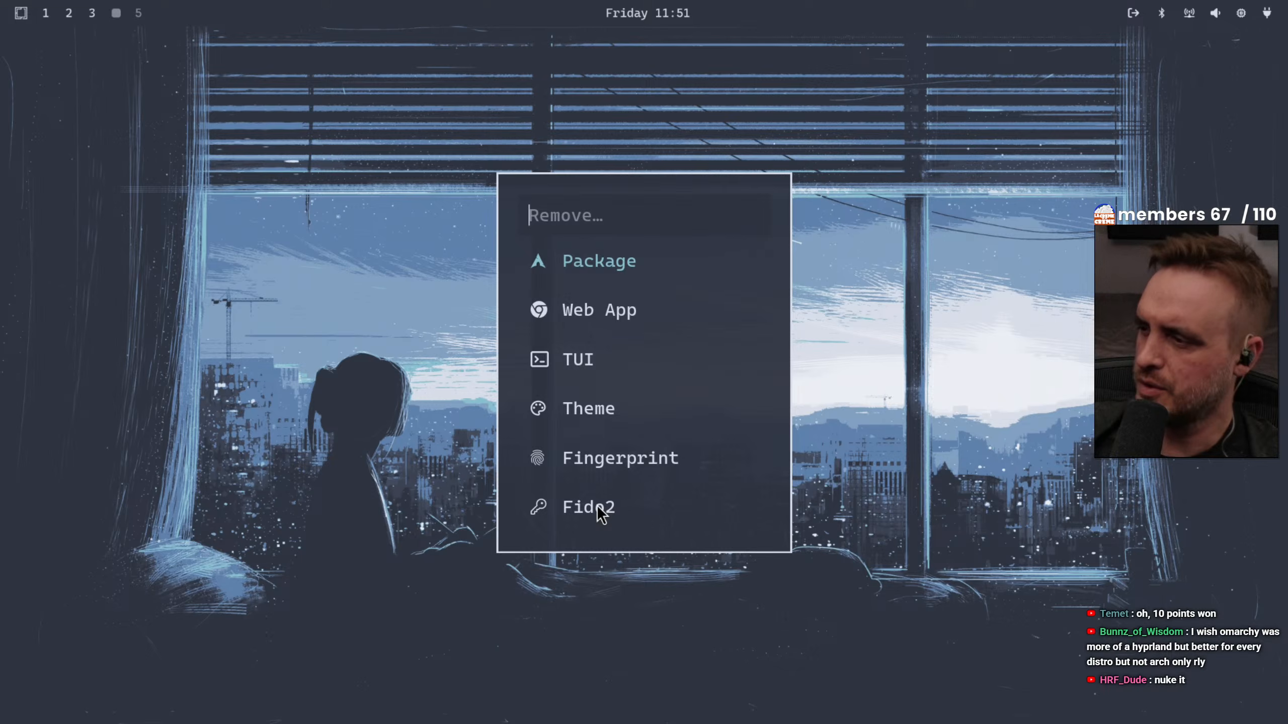
Open the list of installed packages from the Omarchy Remove options
{"action": "key", "text": "Down"}
{"action": "key", "text": "Down"}
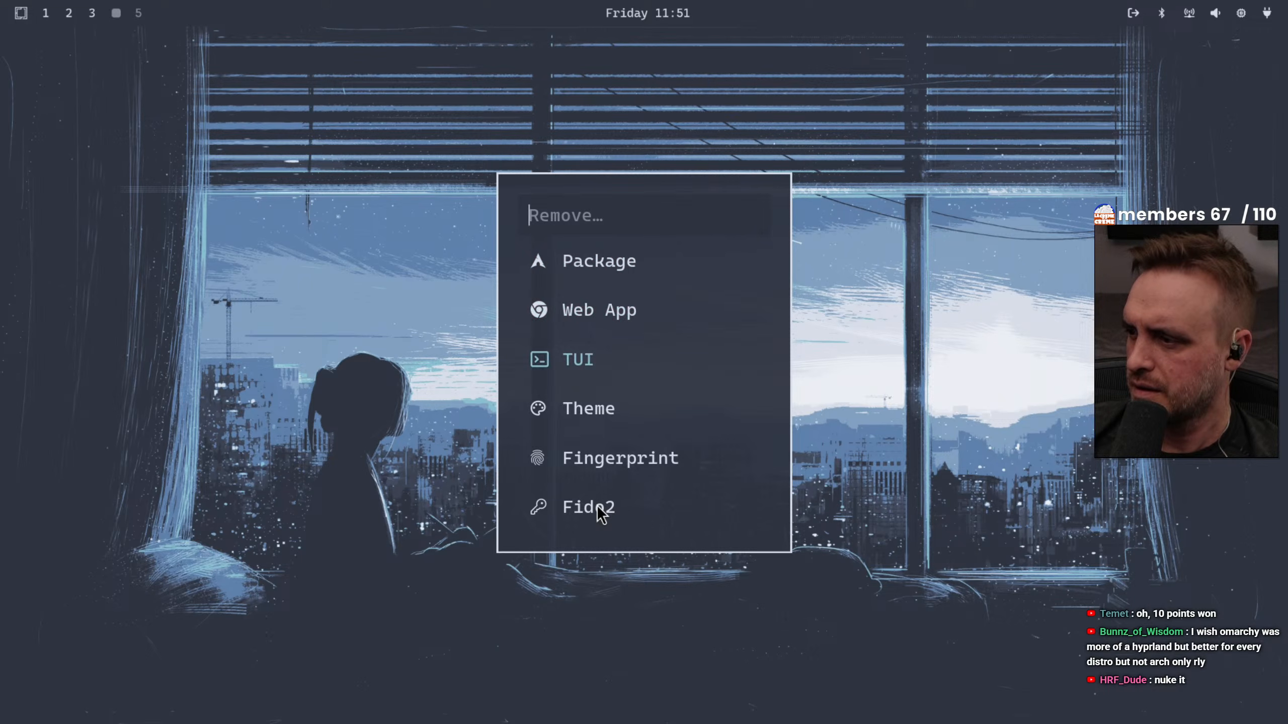
{"action": "key", "text": "Up"}
{"action": "key", "text": "Down"}
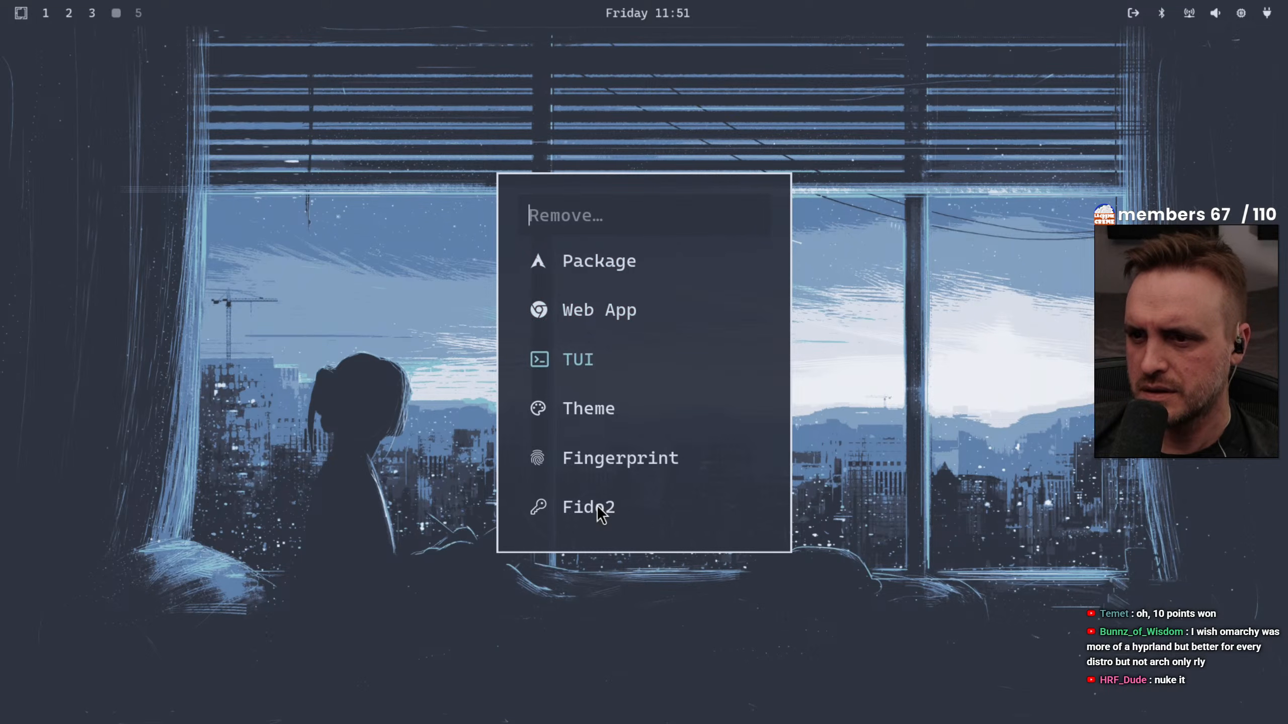
{"action": "key", "text": "Up"}
{"action": "key", "text": "Up"}
{"action": "key", "text": "Return"}
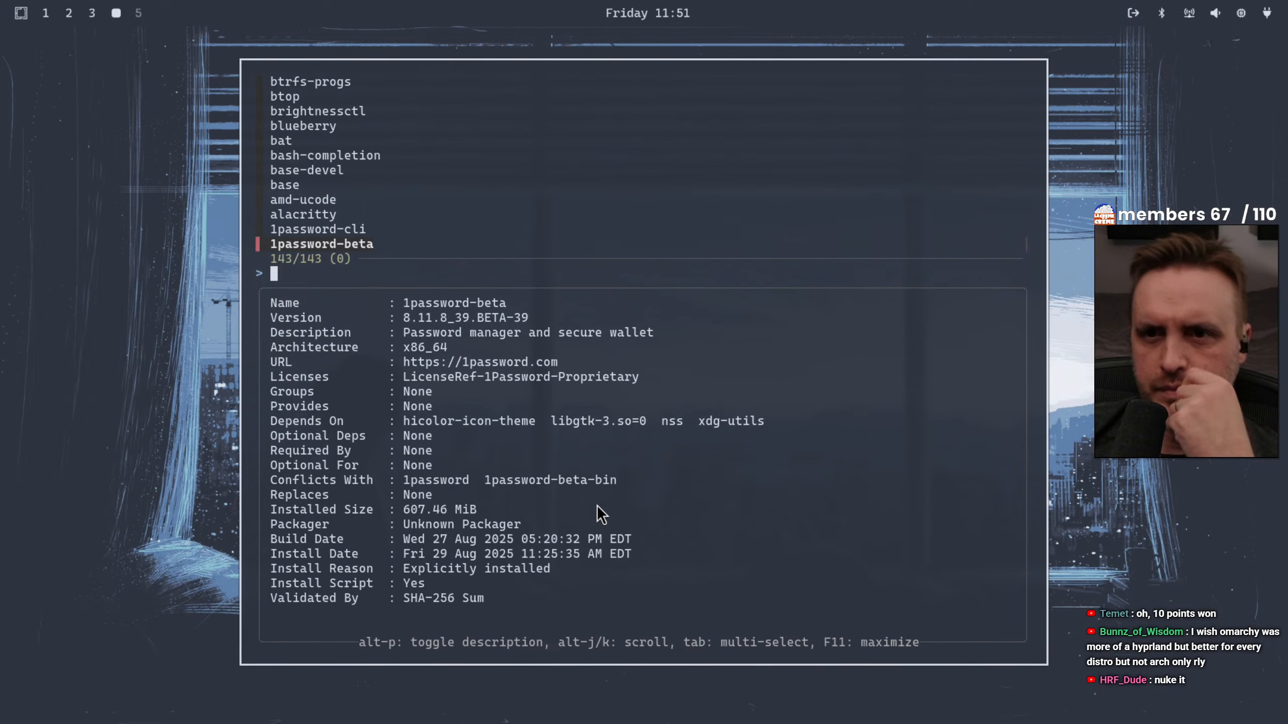
Skim the removable packages from 1password-beta through to zram-generator at the far end of the list
{"action": "key", "text": "Up"}
{"action": "key", "text": "Up"}
{"action": "key", "text": "Up"}
{"action": "key", "text": "Up"}
{"action": "key", "text": "Up"}
{"action": "key", "text": "Up"}
{"action": "key", "text": "Up"}
{"action": "key", "text": "Up"}
{"action": "key", "text": "Up"}
{"action": "key", "text": "Up"}
{"action": "key", "text": "Up"}
{"action": "key", "text": "Up"}
{"action": "key", "text": "Up"}
{"action": "key", "text": "Up"}
{"action": "key", "text": "Up"}
{"action": "key", "text": "Up"}
{"action": "key", "text": "Up"}
{"action": "key", "text": "Up"}
{"action": "key", "text": "Up"}
{"action": "key", "text": "Up"}
{"action": "key", "text": "Up"}
{"action": "key", "text": "Up"}
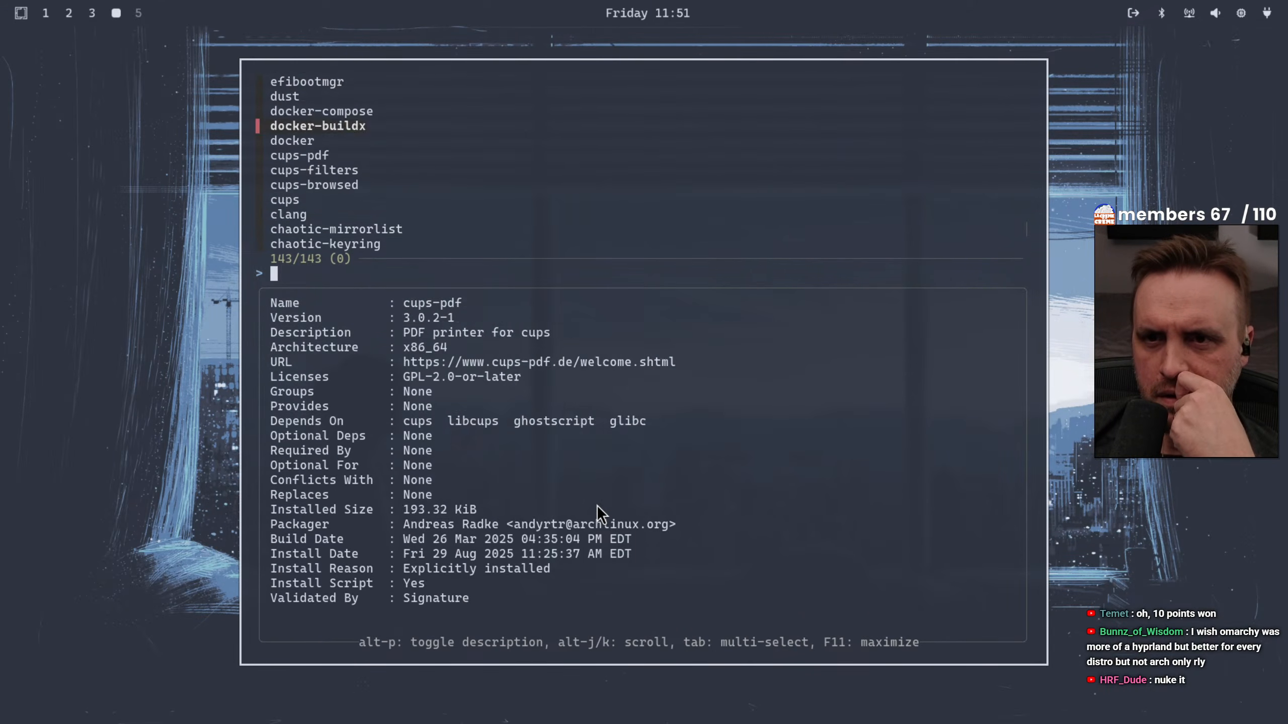
{"action": "key", "text": "Up"}
{"action": "key", "text": "Up"}
{"action": "key", "text": "Up"}
{"action": "key", "text": "Up"}
{"action": "key", "text": "Up"}
{"action": "key", "text": "Up"}
{"action": "key", "text": "Up"}
{"action": "key", "text": "Up"}
{"action": "key", "text": "Up"}
{"action": "key", "text": "Up"}
{"action": "key", "text": "Up"}
{"action": "key", "text": "Up"}
{"action": "key", "text": "Up"}
{"action": "key", "text": "Up"}
{"action": "key", "text": "Up"}
{"action": "key", "text": "Up"}
{"action": "key", "text": "Up"}
{"action": "key", "text": "Up"}
{"action": "key", "text": "Up"}
{"action": "key", "text": "Up"}
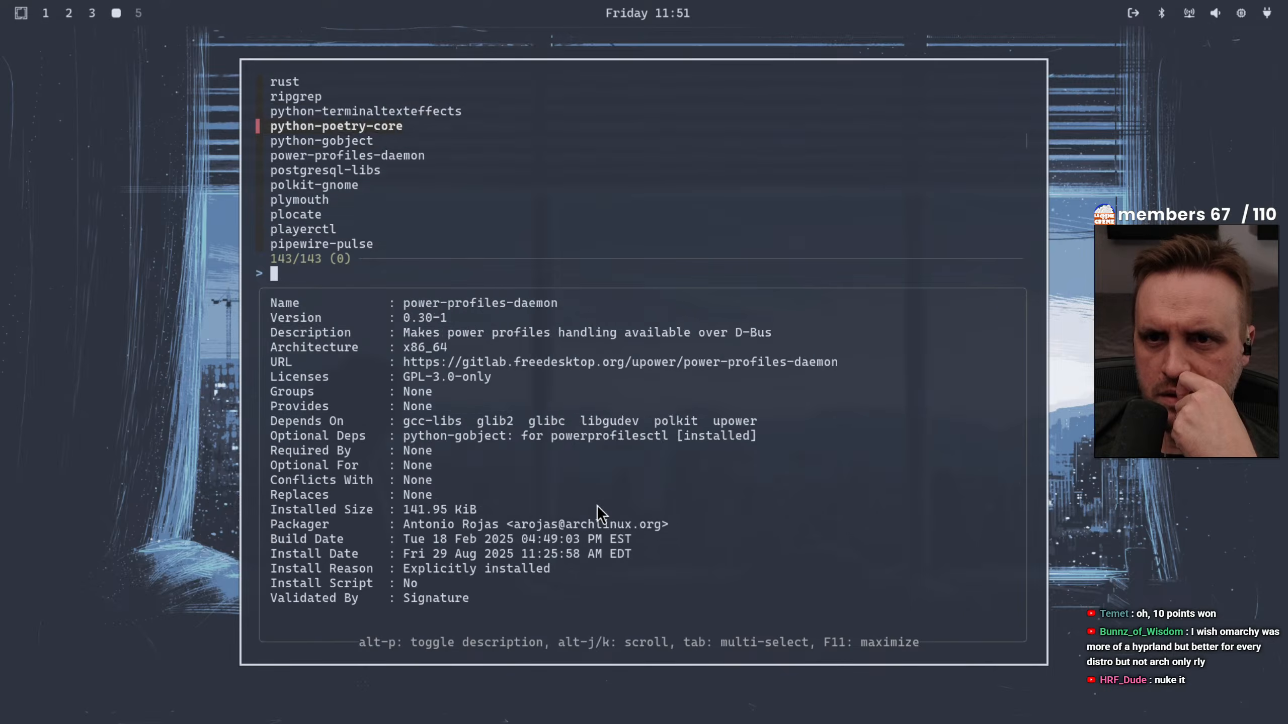
{"action": "key", "text": "Up"}
{"action": "key", "text": "Up"}
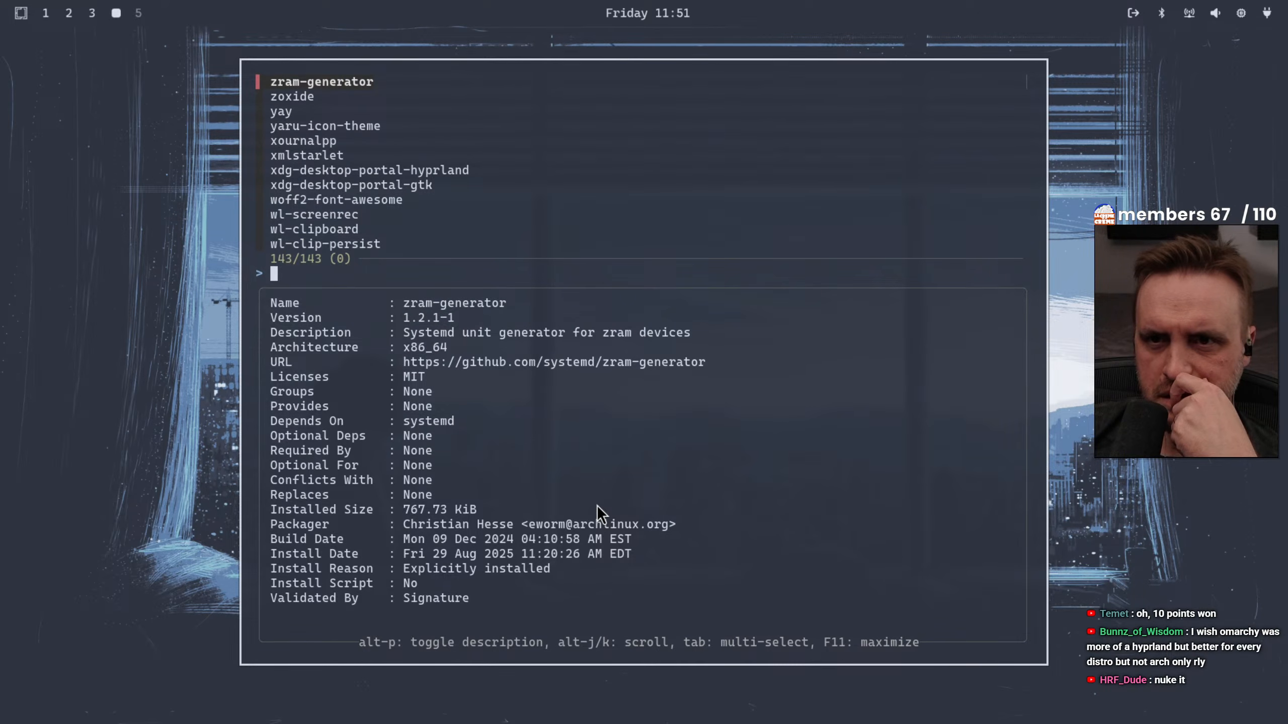
Review the installed packages and their descriptions from zram-generator back to omarchy-chromium for removal candidates
{"action": "key", "text": "Down"}
{"action": "key", "text": "Down"}
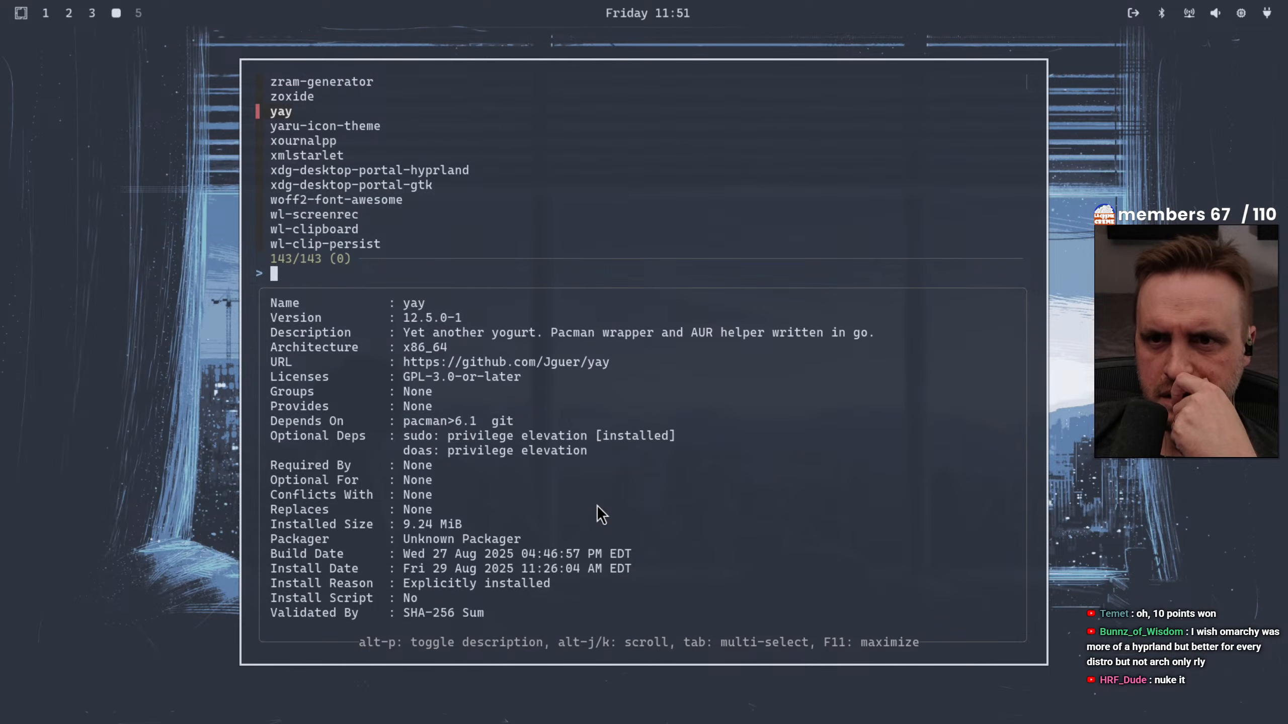
{"action": "key", "text": "Down"}
{"action": "key", "text": "Down"}
{"action": "key", "text": "Down"}
{"action": "key", "text": "Down"}
{"action": "key", "text": "Down"}
{"action": "key", "text": "Down"}
{"action": "key", "text": "Down"}
{"action": "key", "text": "Down"}
{"action": "key", "text": "Down"}
{"action": "key", "text": "Down"}
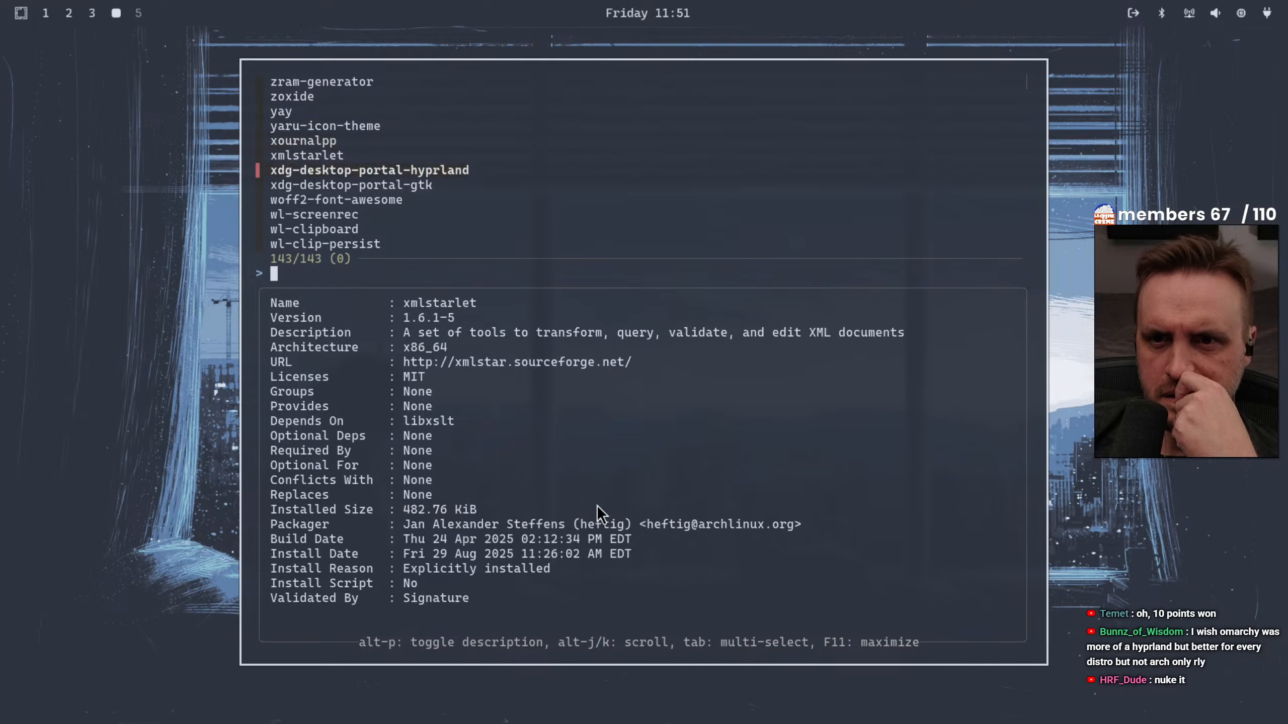
{"action": "key", "text": "Down"}
{"action": "key", "text": "Down"}
{"action": "key", "text": "Down"}
{"action": "key", "text": "Down"}
{"action": "key", "text": "Down"}
{"action": "key", "text": "Down"}
{"action": "key", "text": "Down"}
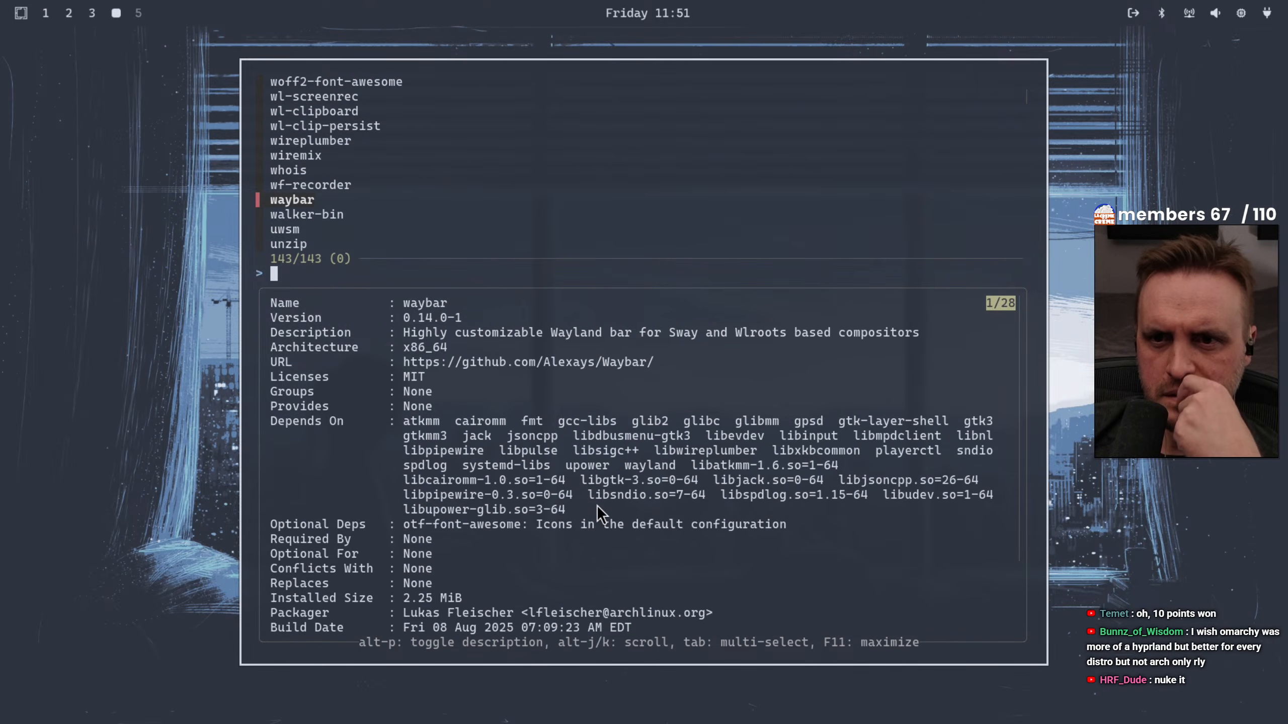
{"action": "key", "text": "Down"}
{"action": "key", "text": "Down"}
{"action": "key", "text": "Down"}
{"action": "key", "text": "Down"}
{"action": "key", "text": "Down"}
{"action": "key", "text": "Down"}
{"action": "key", "text": "Down"}
{"action": "key", "text": "Down"}
{"action": "key", "text": "Down"}
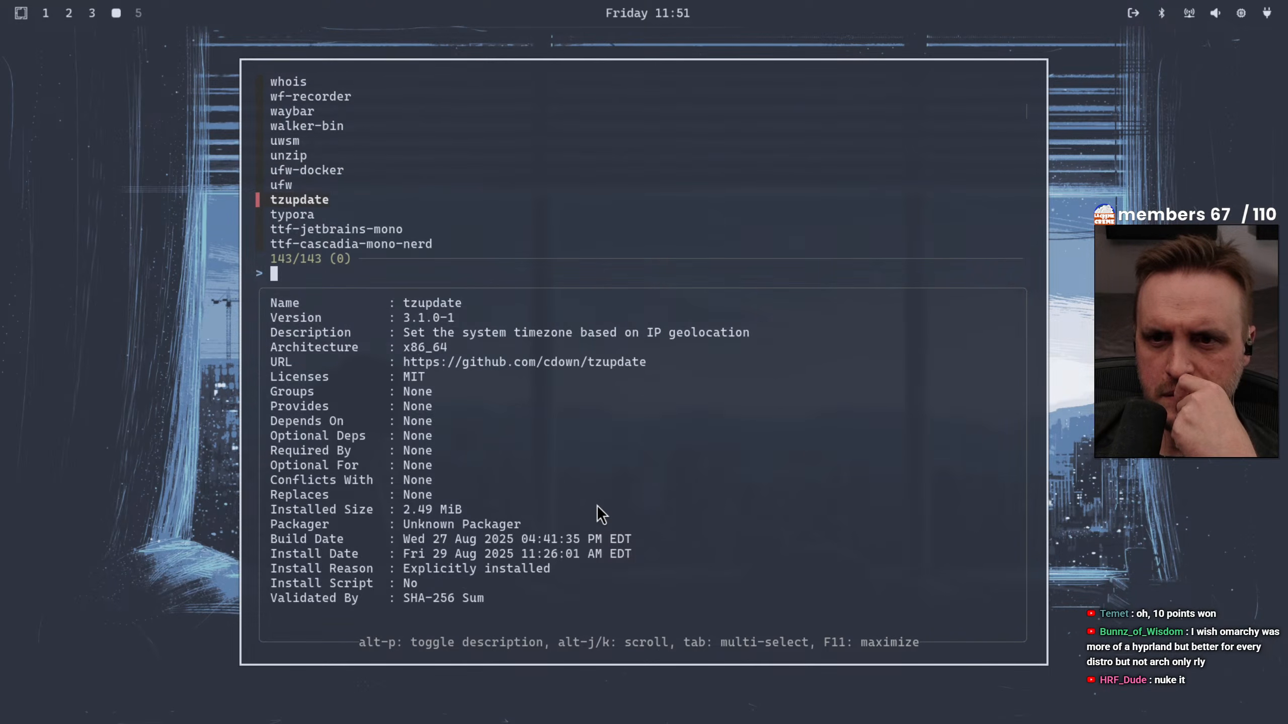
{"action": "key", "text": "Down"}
{"action": "key", "text": "Down"}
{"action": "key", "text": "Down"}
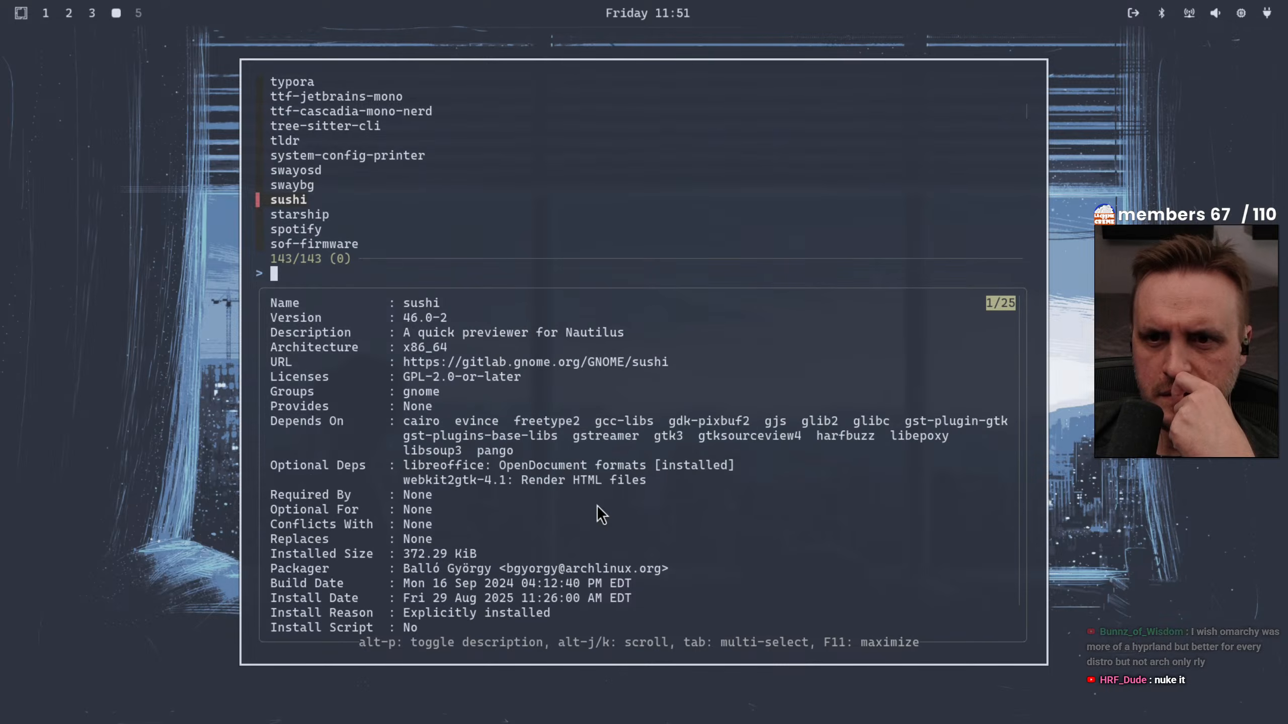
{"action": "key", "text": "Down"}
{"action": "key", "text": "Down"}
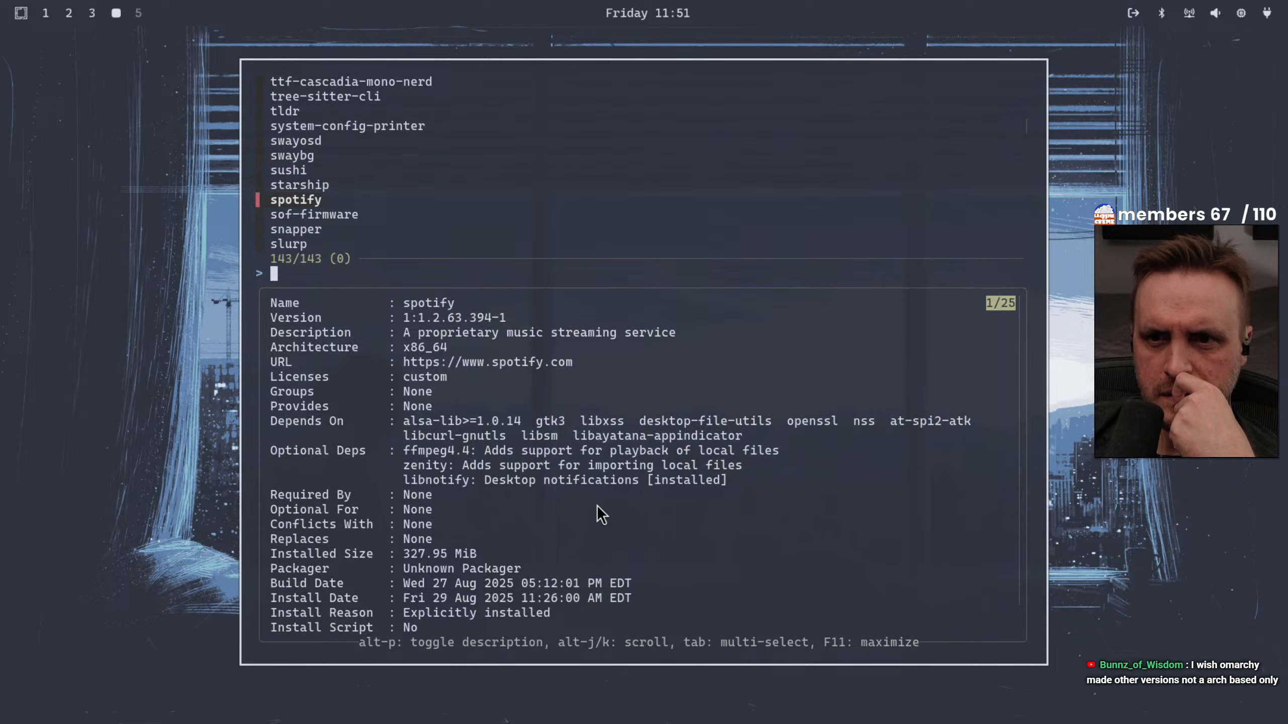
{"action": "key", "text": "Down"}
{"action": "key", "text": "Down"}
{"action": "key", "text": "Down"}
{"action": "key", "text": "Down"}
{"action": "key", "text": "Down"}
{"action": "key", "text": "Down"}
{"action": "key", "text": "Down"}
{"action": "key", "text": "Down"}
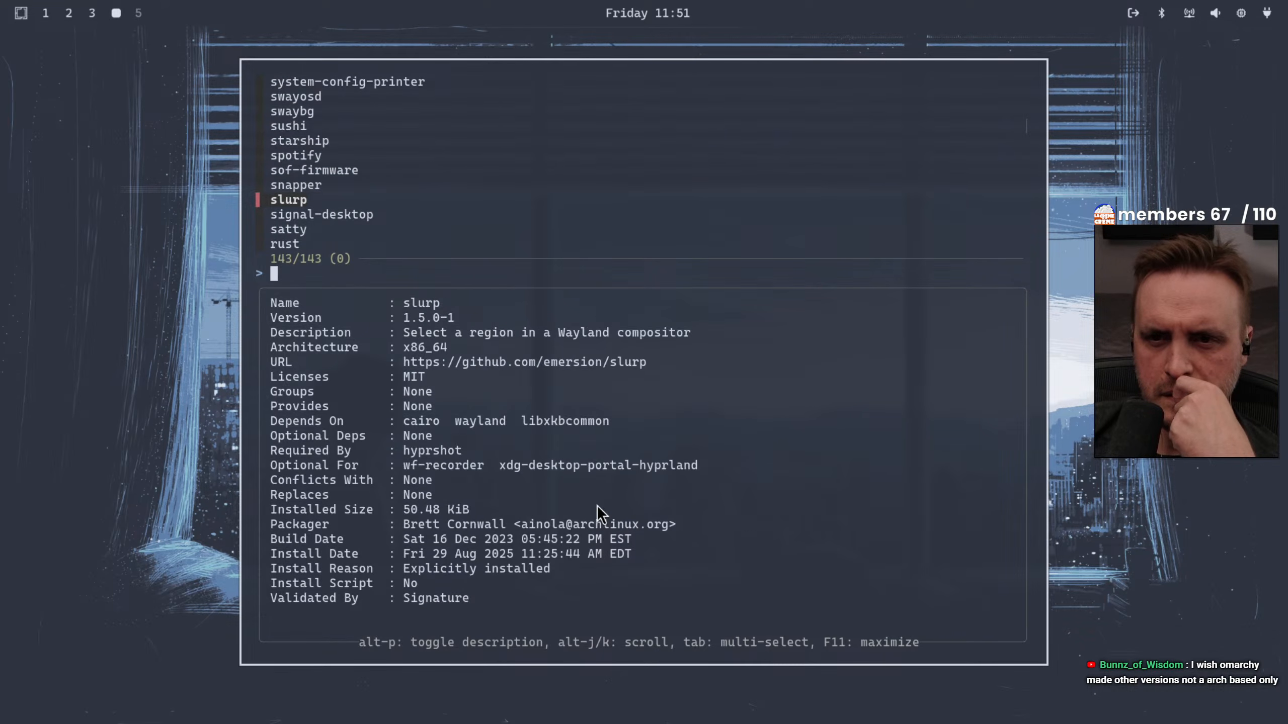
{"action": "key", "text": "Down"}
{"action": "key", "text": "Down"}
{"action": "key", "text": "Down"}
{"action": "key", "text": "Down"}
{"action": "key", "text": "Down"}
{"action": "key", "text": "Down"}
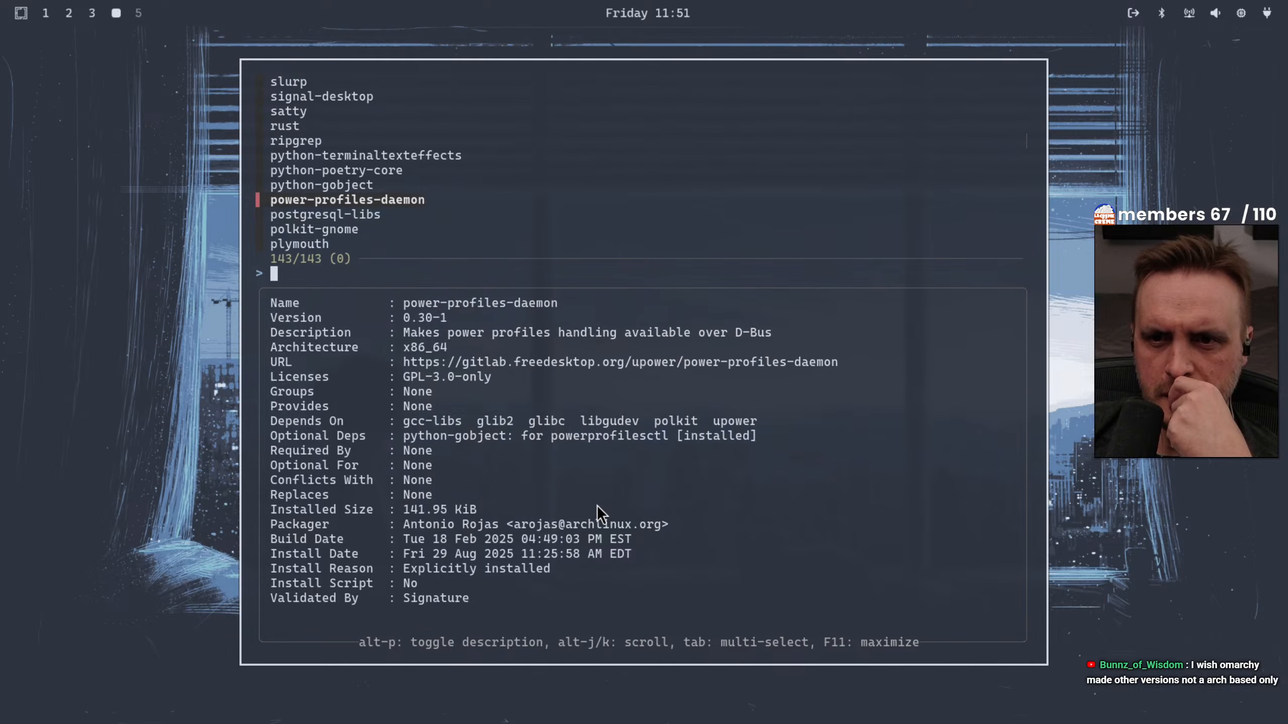
{"action": "key", "text": "Down"}
{"action": "key", "text": "Down"}
{"action": "key", "text": "Down"}
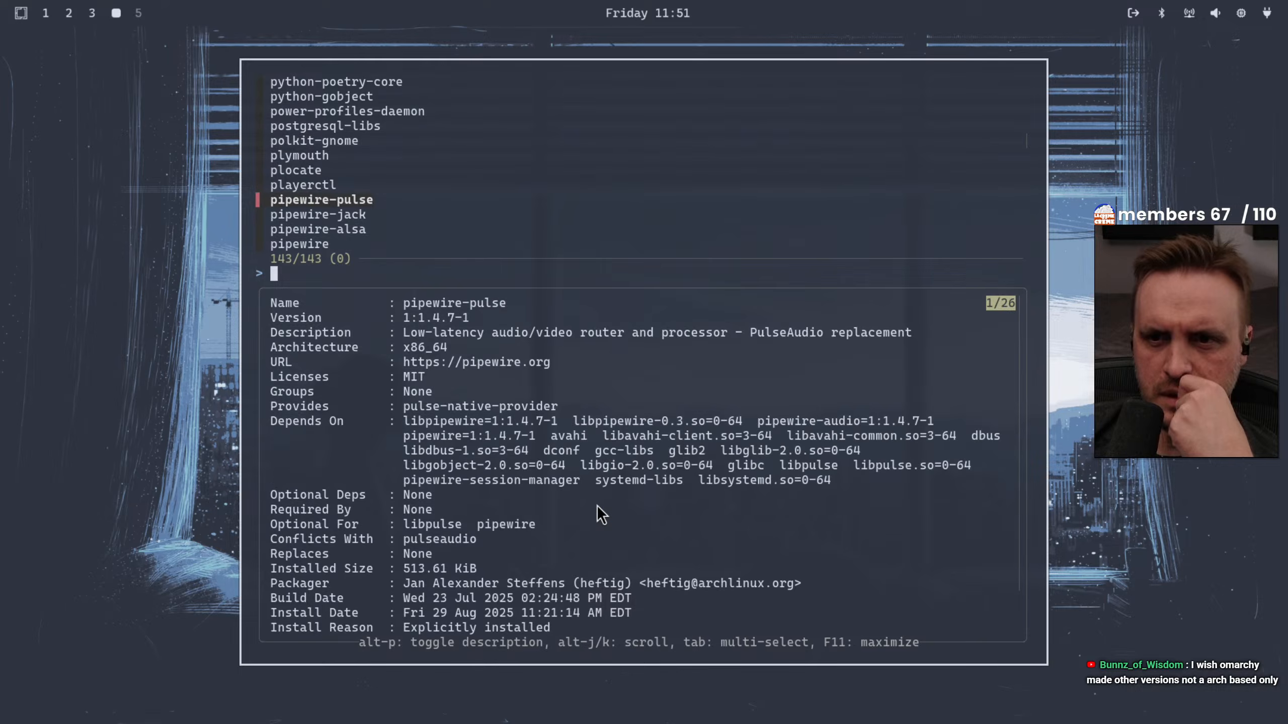
{"action": "key", "text": "Down"}
{"action": "key", "text": "Down"}
{"action": "key", "text": "Down"}
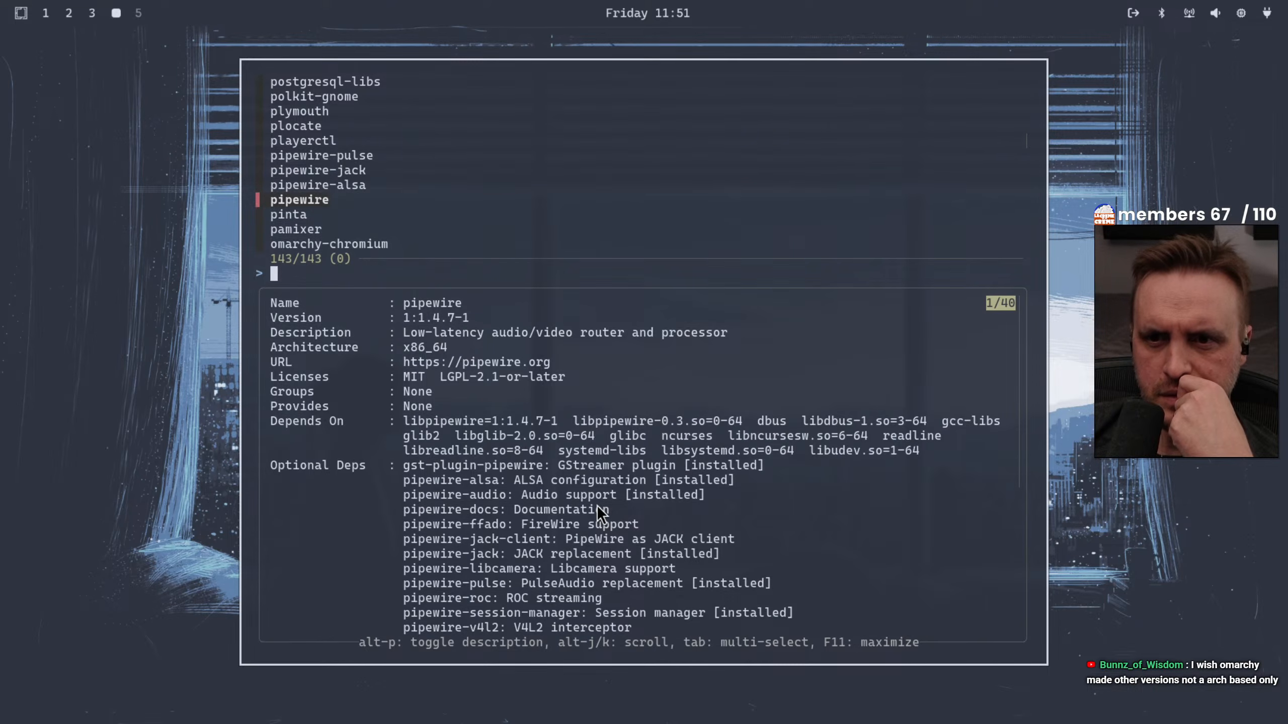
{"action": "key", "text": "Down"}
{"action": "key", "text": "Down"}
{"action": "key", "text": "Down"}
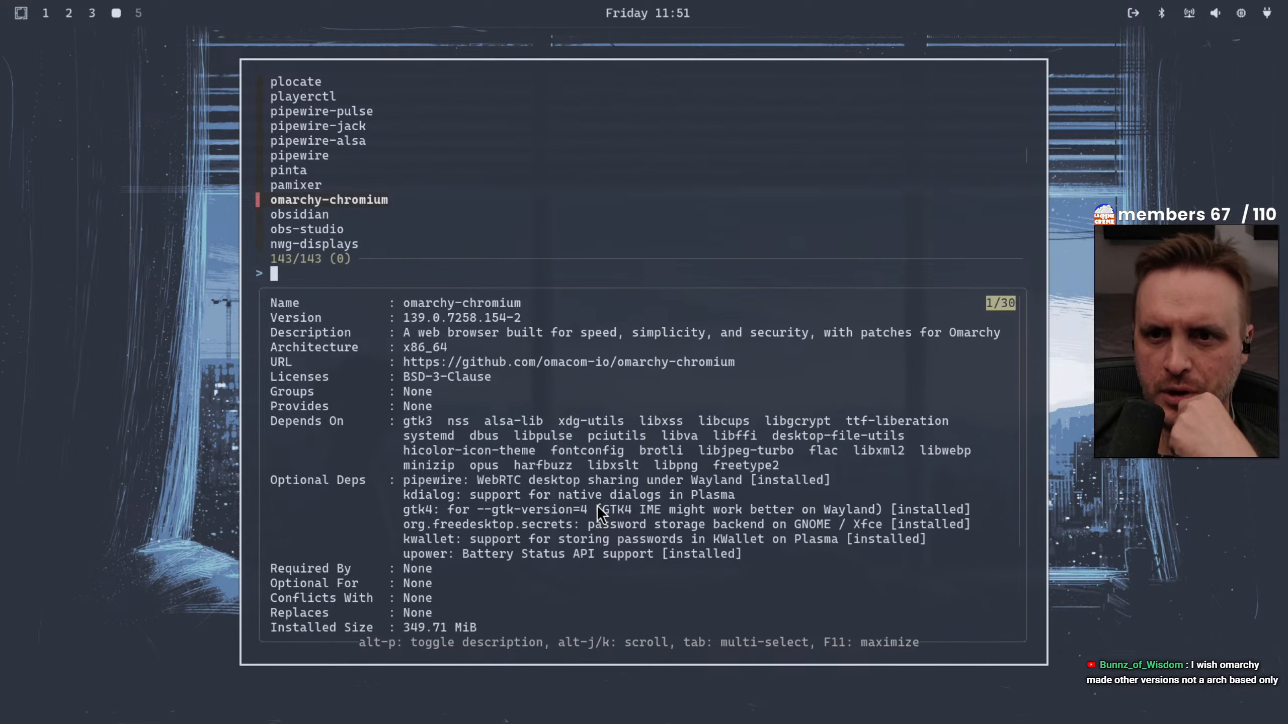
Examine the packages that follow omarchy-chromium, including obs-studio and nss-mdns, as far as nautilus
{"action": "key", "text": "Down"}
{"action": "key", "text": "Down"}
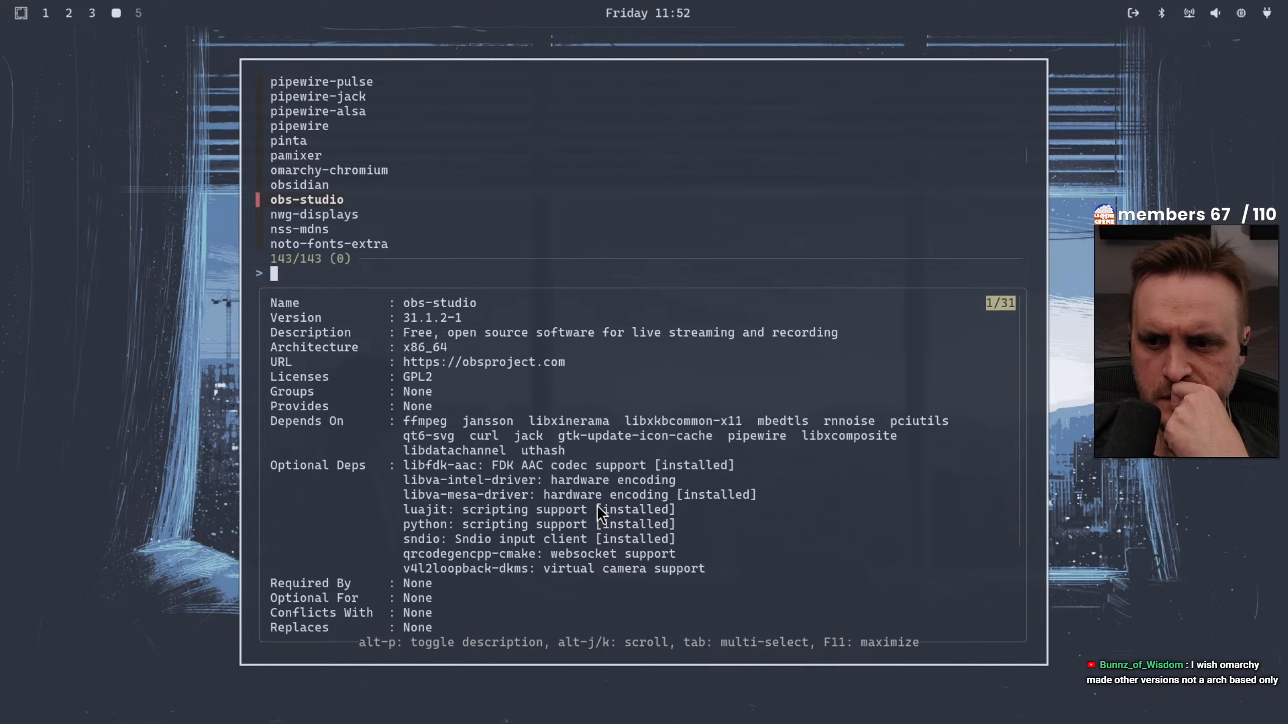
{"action": "key", "text": "Down"}
{"action": "key", "text": "Down"}
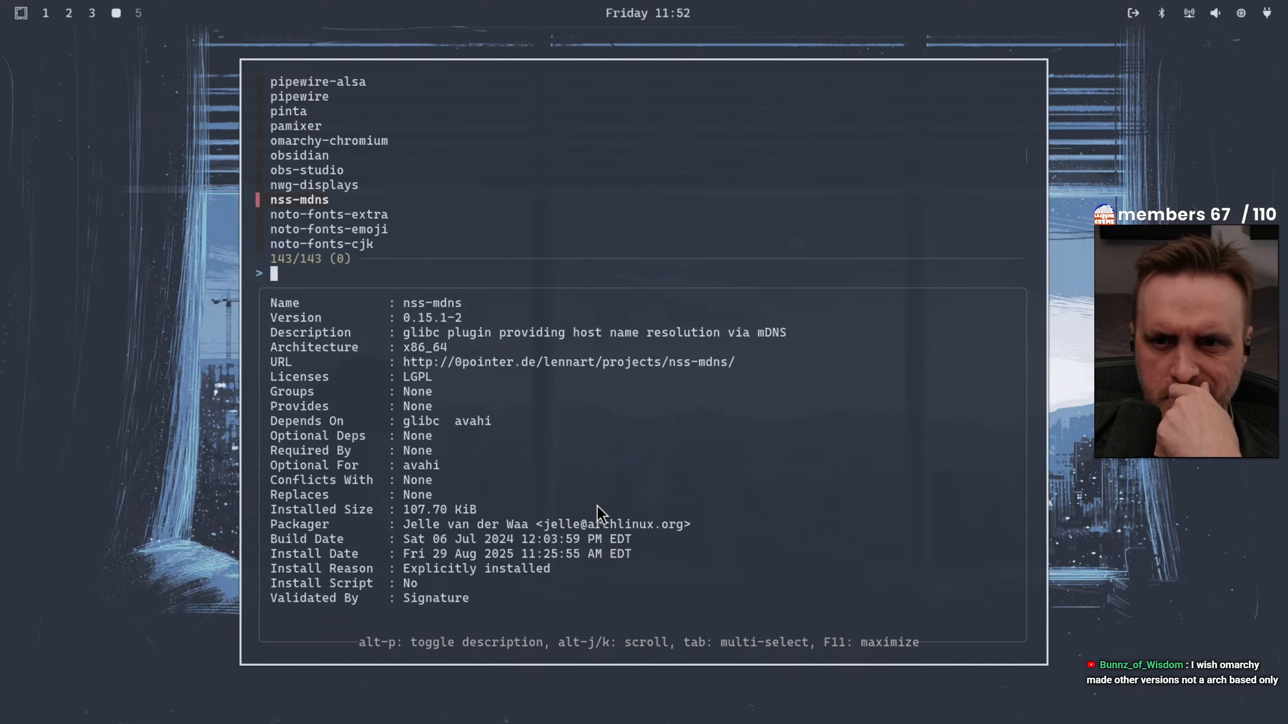
{"action": "key", "text": "Down"}
{"action": "key", "text": "Down"}
{"action": "key", "text": "Down"}
{"action": "key", "text": "Down"}
{"action": "key", "text": "Down"}
{"action": "key", "text": "Down"}
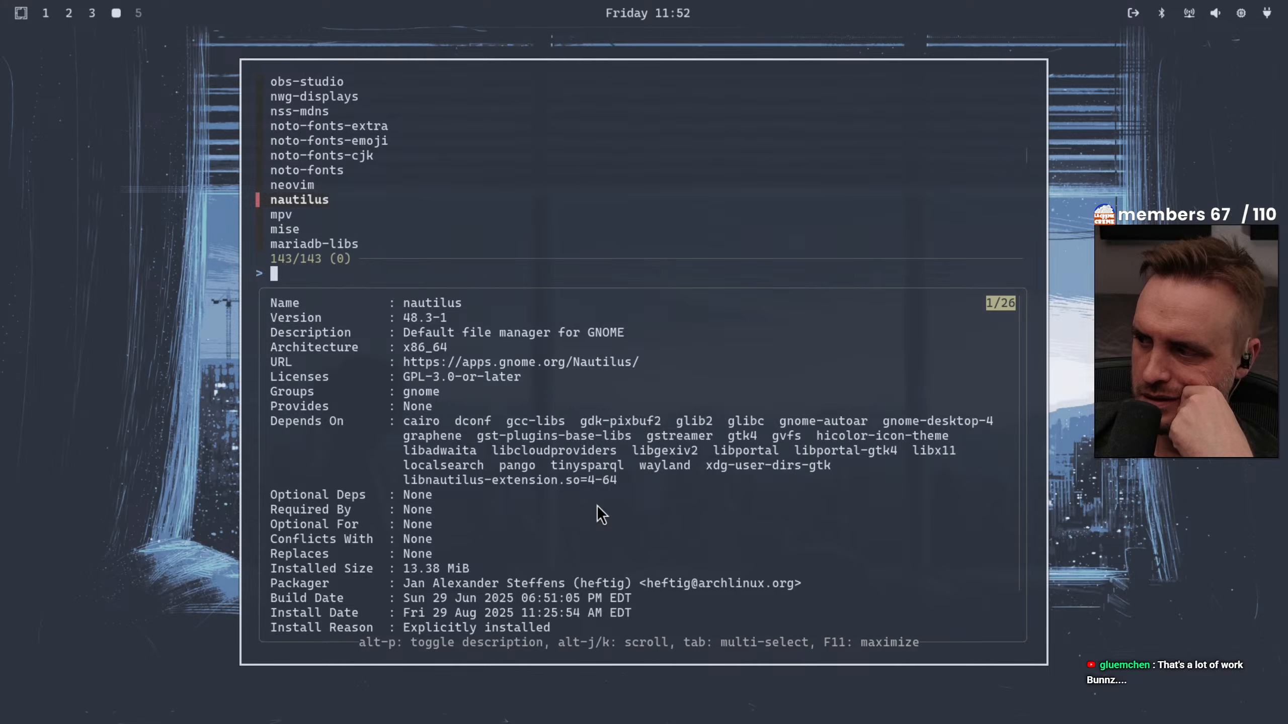
Review the remaining packages from nautilus to 1password-beta, checking their details for removal candidates
{"action": "key", "text": "Down"}
{"action": "key", "text": "Down"}
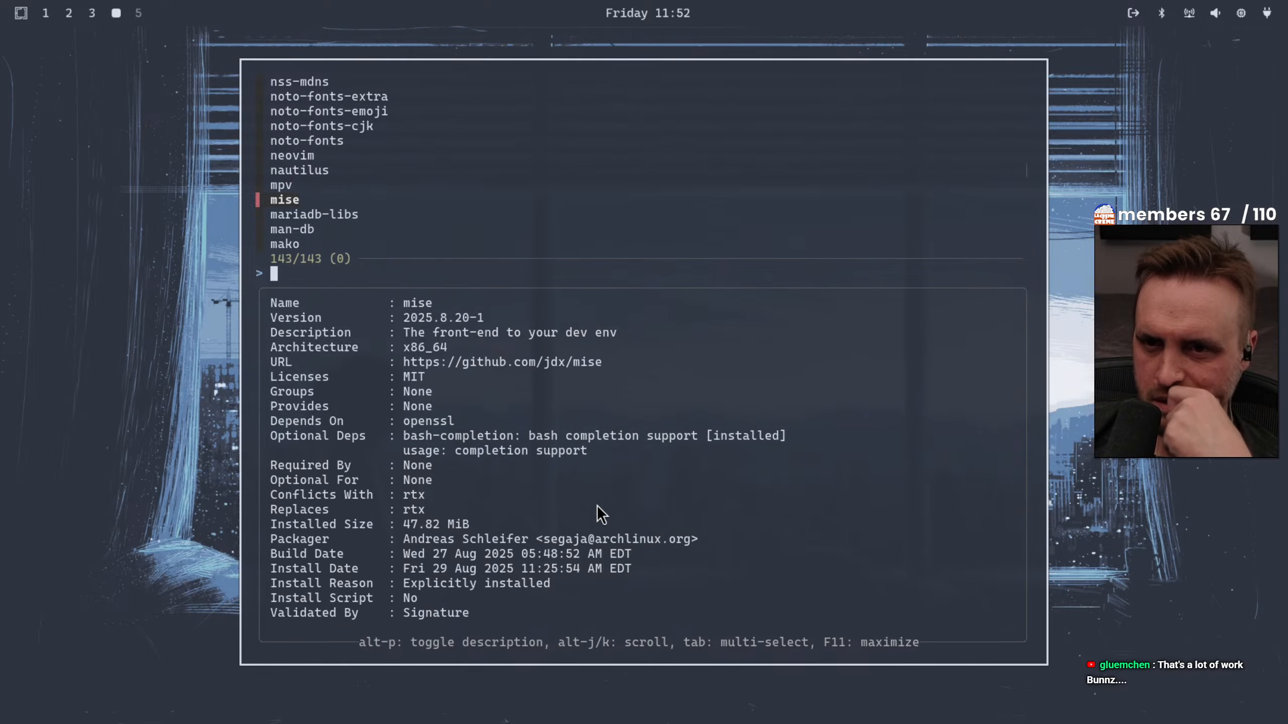
{"action": "key", "text": "Down"}
{"action": "key", "text": "Down"}
{"action": "key", "text": "Down"}
{"action": "key", "text": "Down"}
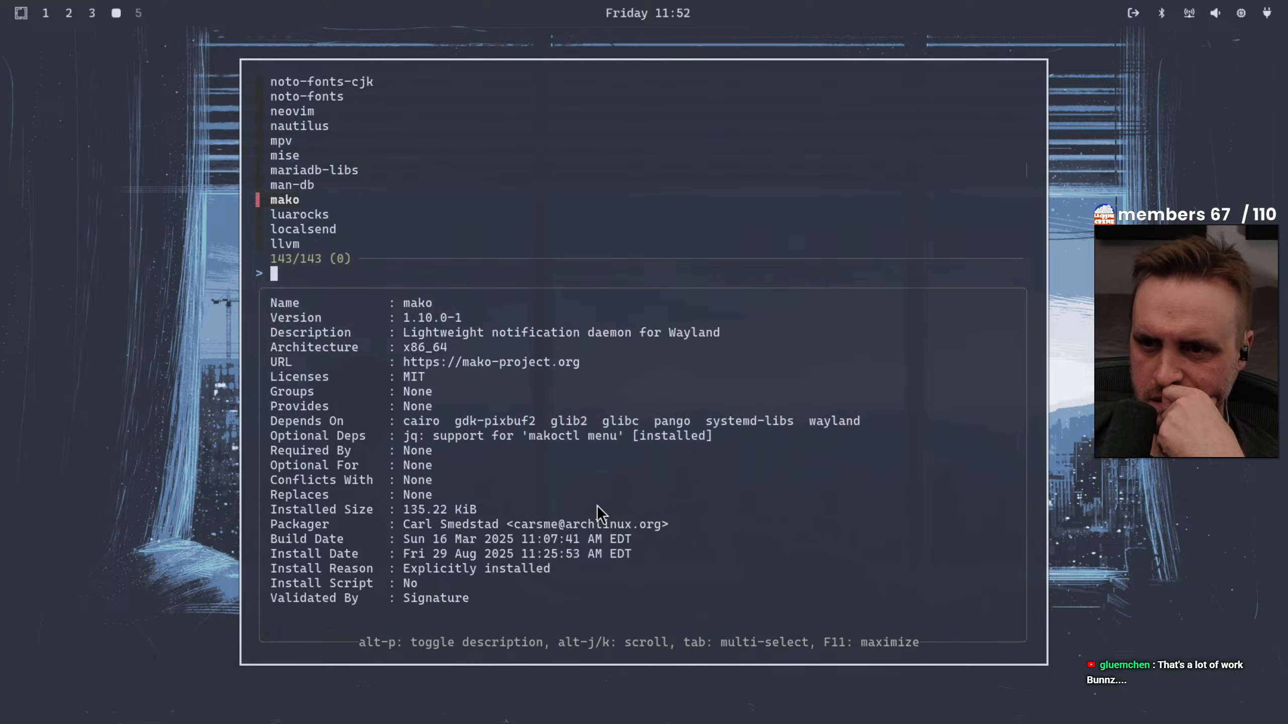
{"action": "key", "text": "Down"}
{"action": "key", "text": "Down"}
{"action": "key", "text": "Down"}
{"action": "key", "text": "Down"}
{"action": "key", "text": "Down"}
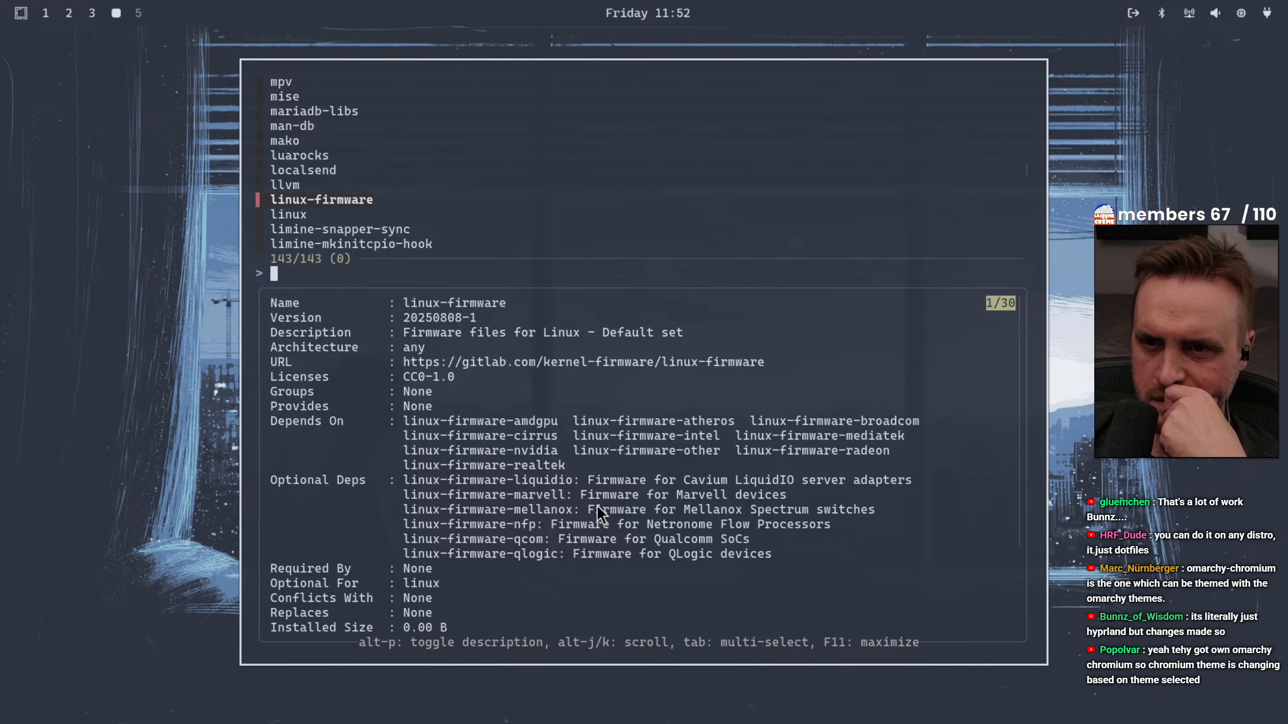
{"action": "key", "text": "Down"}
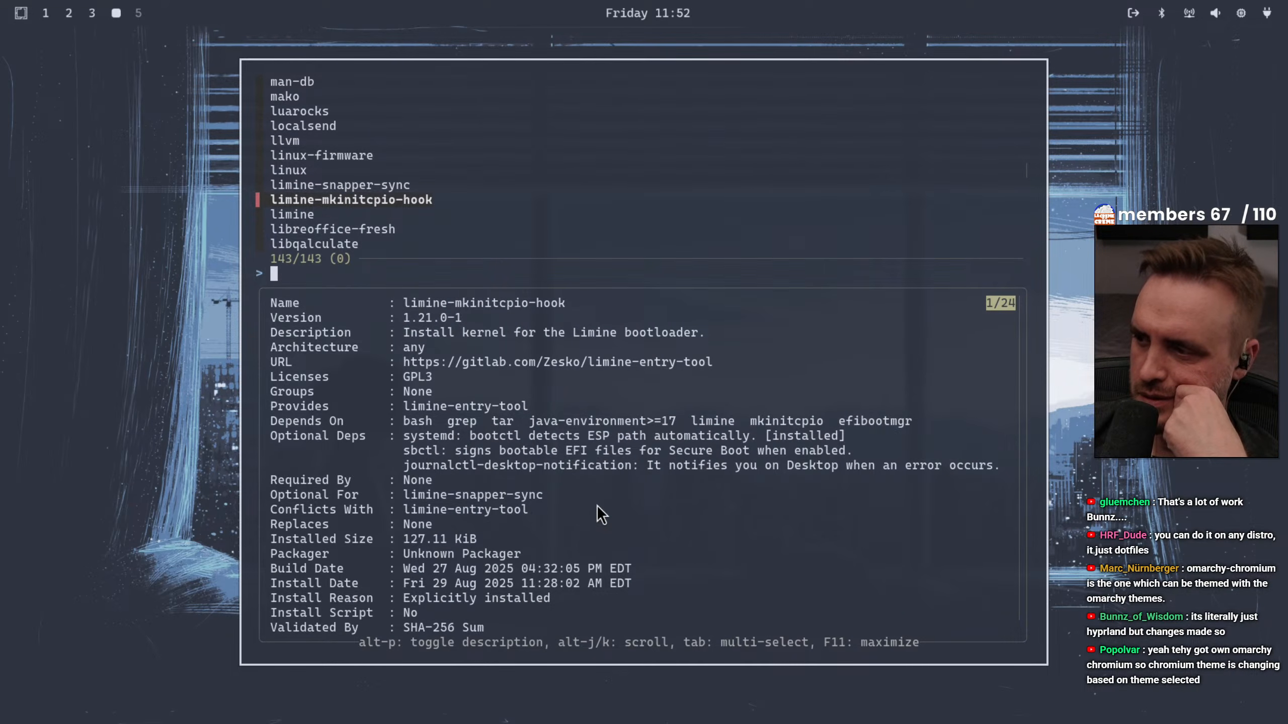
{"action": "key", "text": "Down"}
{"action": "key", "text": "Down"}
{"action": "key", "text": "Down"}
{"action": "key", "text": "Down"}
{"action": "key", "text": "Down"}
{"action": "key", "text": "Down"}
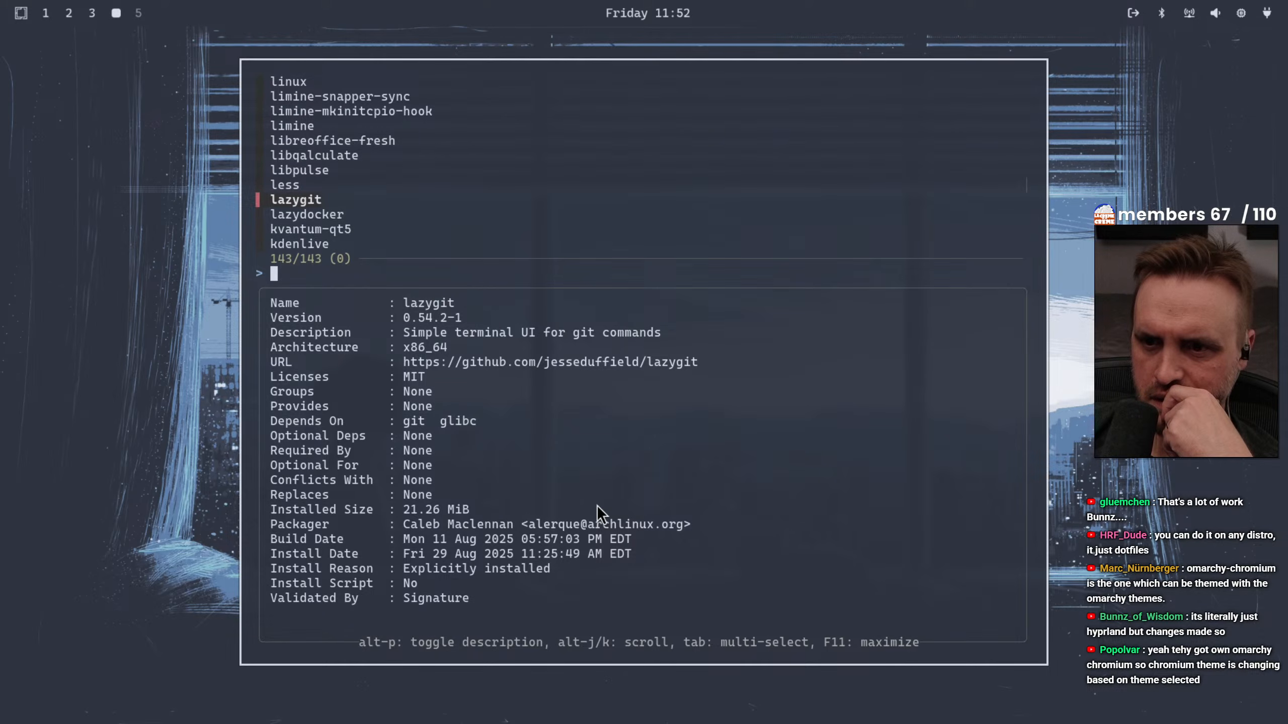
{"action": "key", "text": "Down"}
{"action": "key", "text": "Down"}
{"action": "key", "text": "Down"}
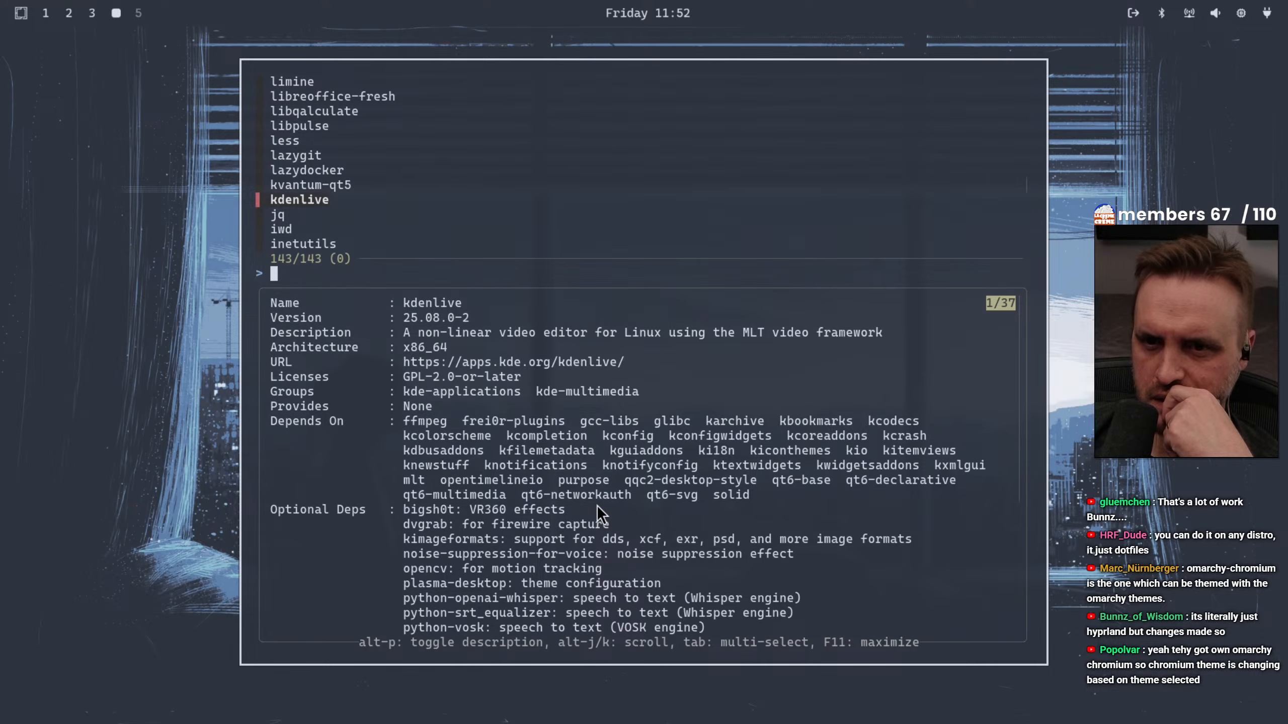
{"action": "key", "text": "Down"}
{"action": "key", "text": "Down"}
{"action": "key", "text": "Down"}
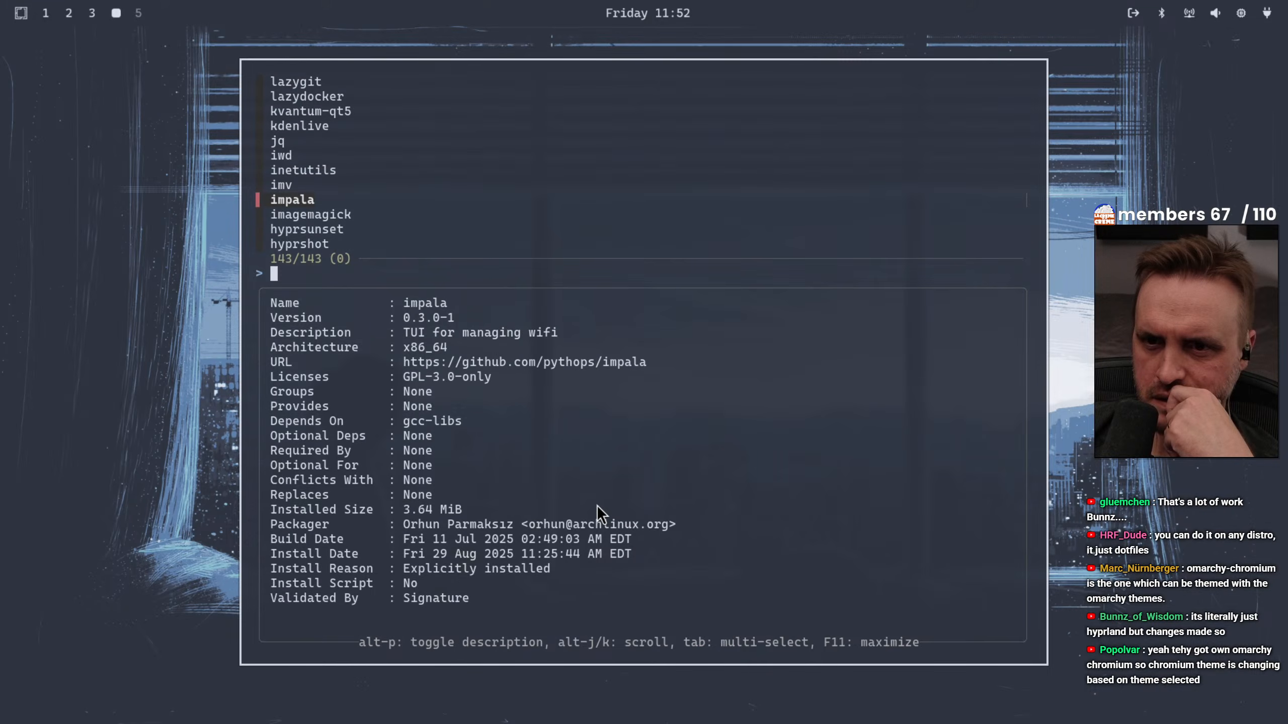
{"action": "key", "text": "Down"}
{"action": "key", "text": "Down"}
{"action": "key", "text": "Down"}
{"action": "key", "text": "Down"}
{"action": "key", "text": "Down"}
{"action": "key", "text": "Down"}
{"action": "key", "text": "Down"}
{"action": "key", "text": "Down"}
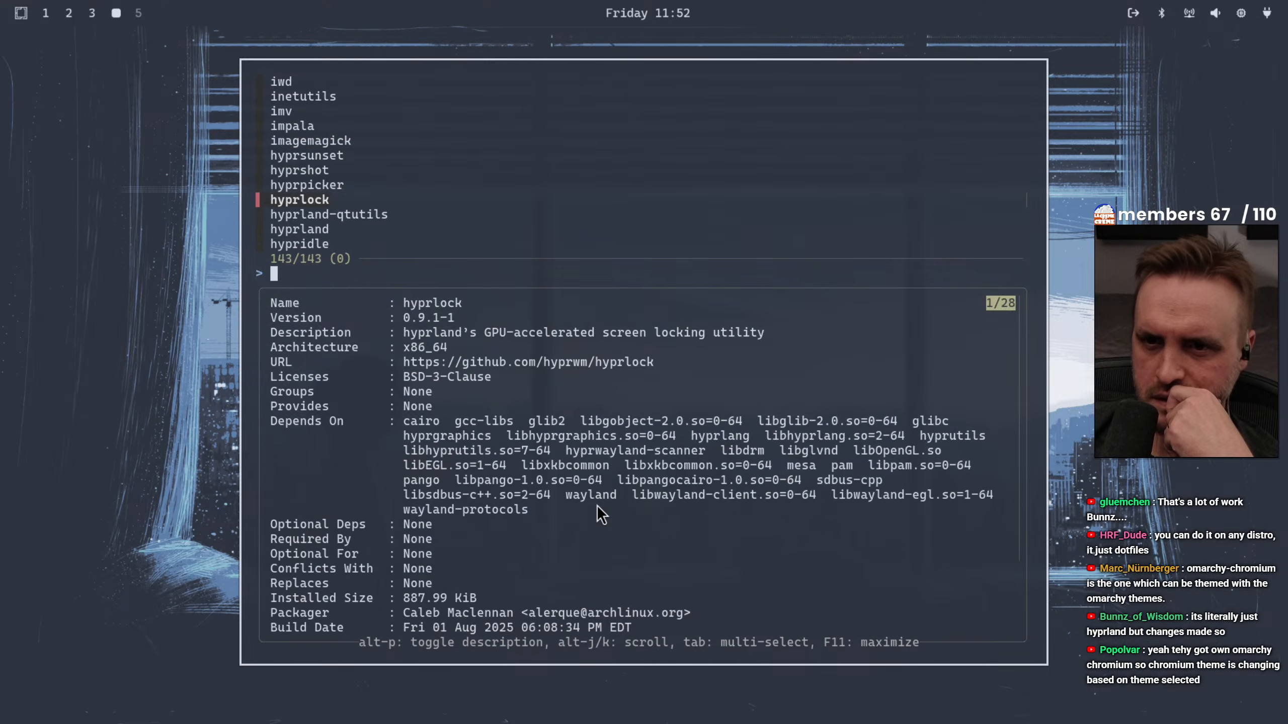
{"action": "key", "text": "Down"}
{"action": "key", "text": "Down"}
{"action": "key", "text": "Down"}
{"action": "key", "text": "Down"}
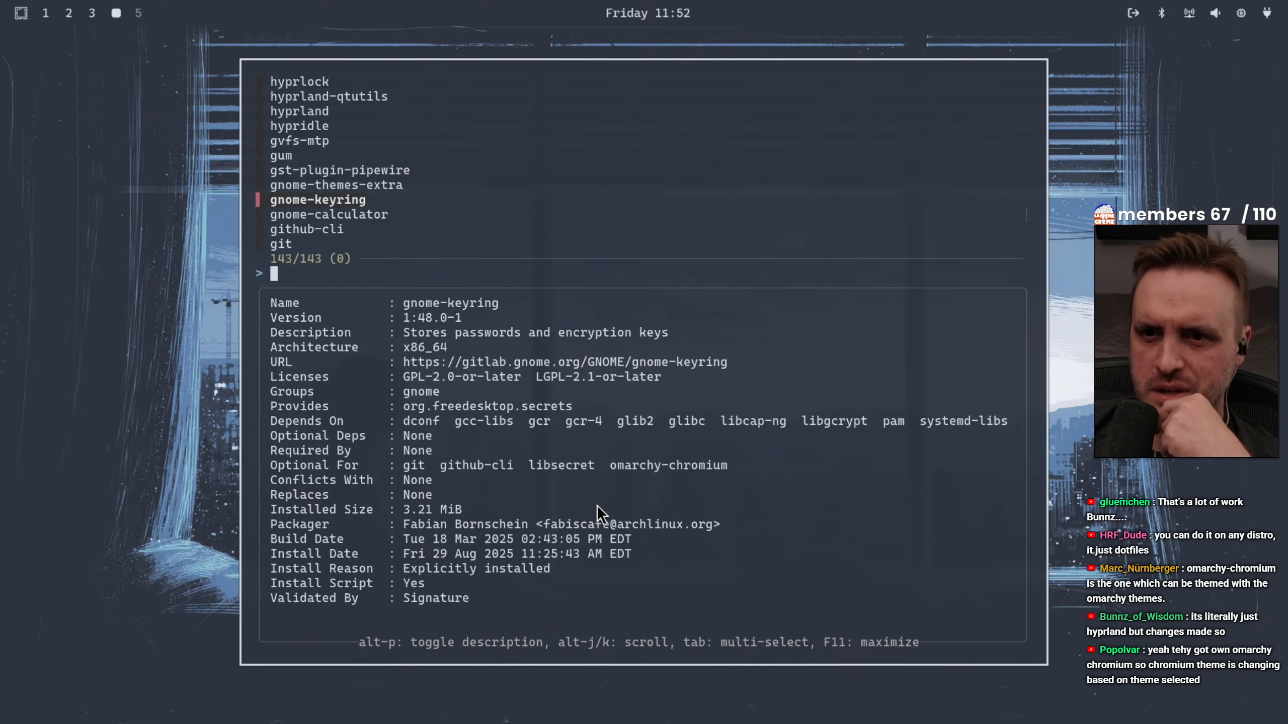
{"action": "key", "text": "Down"}
{"action": "key", "text": "Down"}
{"action": "key", "text": "Down"}
{"action": "key", "text": "Down"}
{"action": "key", "text": "Down"}
{"action": "key", "text": "Down"}
{"action": "key", "text": "Down"}
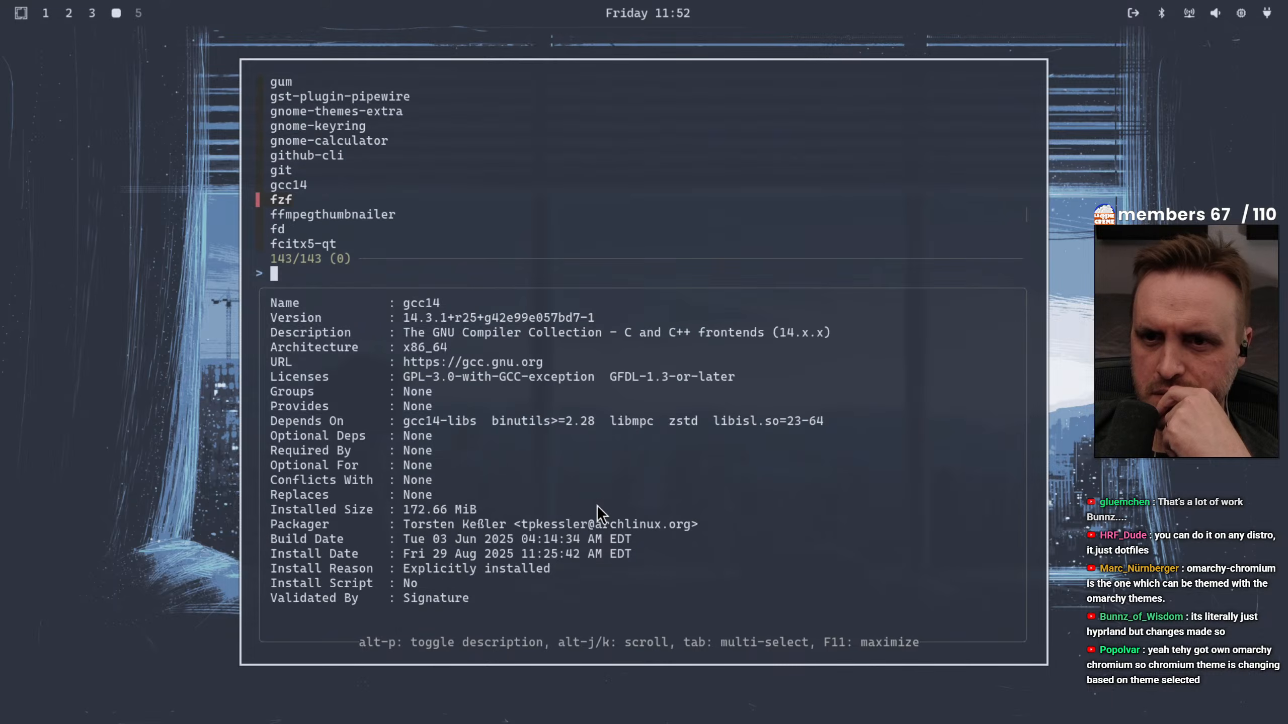
{"action": "key", "text": "Down"}
{"action": "key", "text": "Down"}
{"action": "key", "text": "Down"}
{"action": "key", "text": "Down"}
{"action": "key", "text": "Down"}
{"action": "key", "text": "Down"}
{"action": "key", "text": "Down"}
{"action": "key", "text": "Down"}
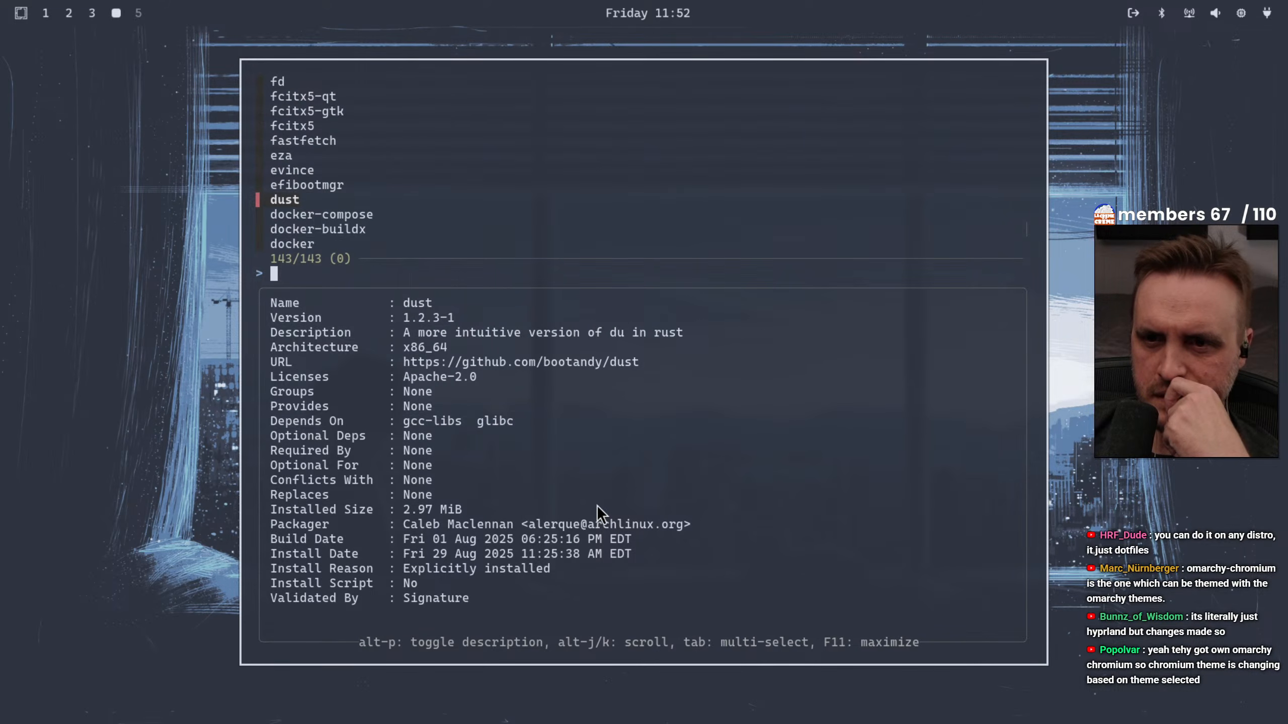
{"action": "key", "text": "Down"}
{"action": "key", "text": "Down"}
{"action": "key", "text": "Down"}
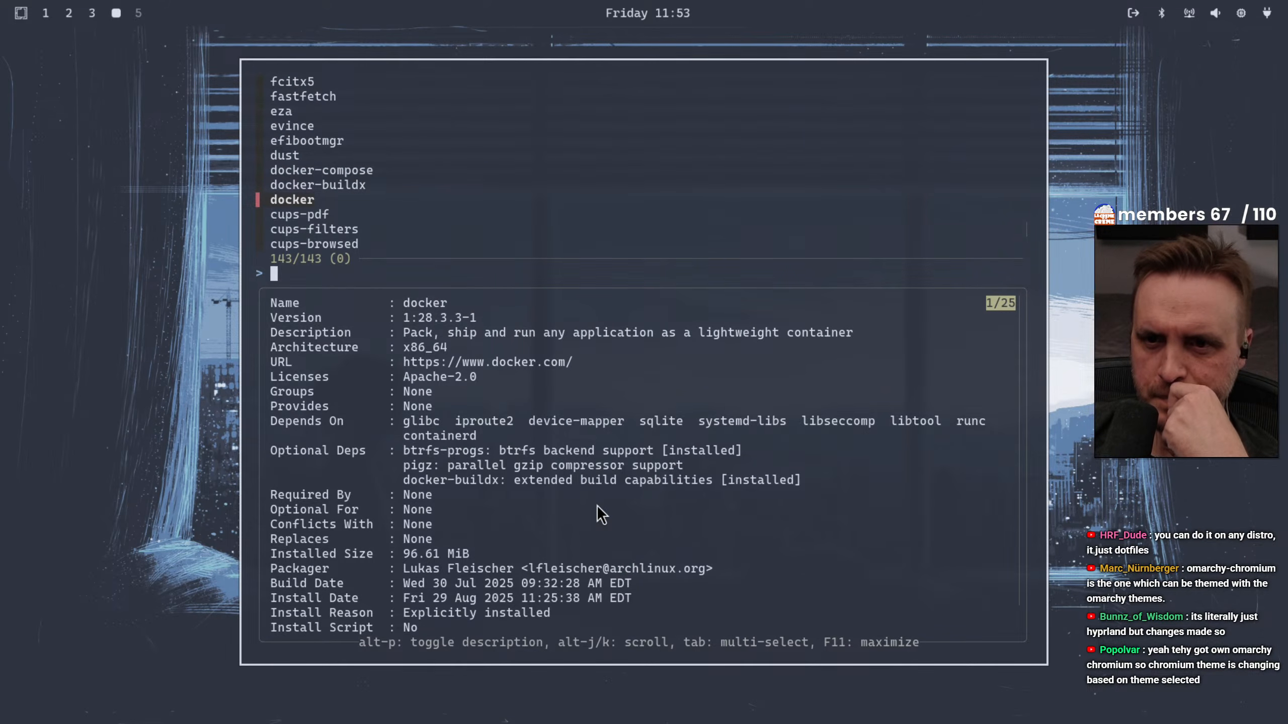
{"action": "key", "text": "Down"}
{"action": "key", "text": "Down"}
{"action": "key", "text": "Down"}
{"action": "key", "text": "Down"}
{"action": "key", "text": "Down"}
{"action": "key", "text": "Down"}
{"action": "key", "text": "Down"}
{"action": "key", "text": "Down"}
{"action": "key", "text": "Down"}
{"action": "key", "text": "Down"}
{"action": "key", "text": "Down"}
{"action": "key", "text": "Down"}
{"action": "key", "text": "Down"}
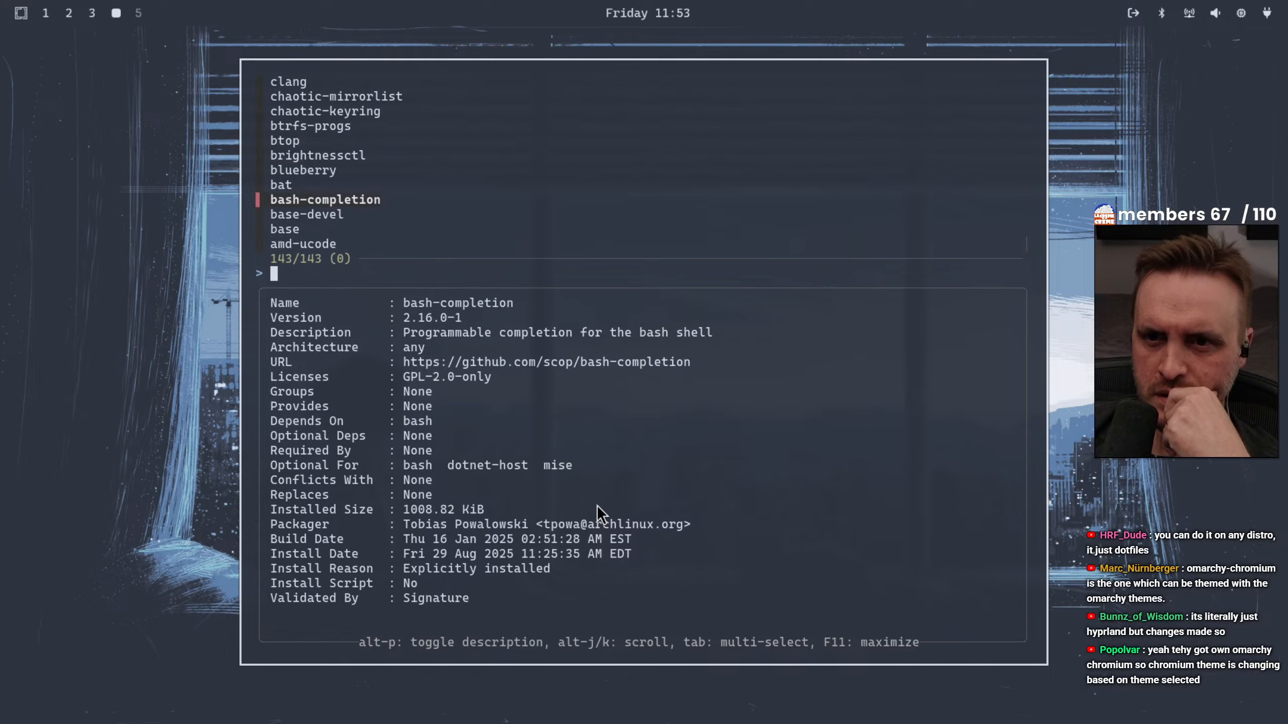
{"action": "key", "text": "Down"}
{"action": "key", "text": "Down"}
{"action": "key", "text": "Down"}
{"action": "key", "text": "Down"}
{"action": "key", "text": "Down"}
{"action": "key", "text": "Down"}
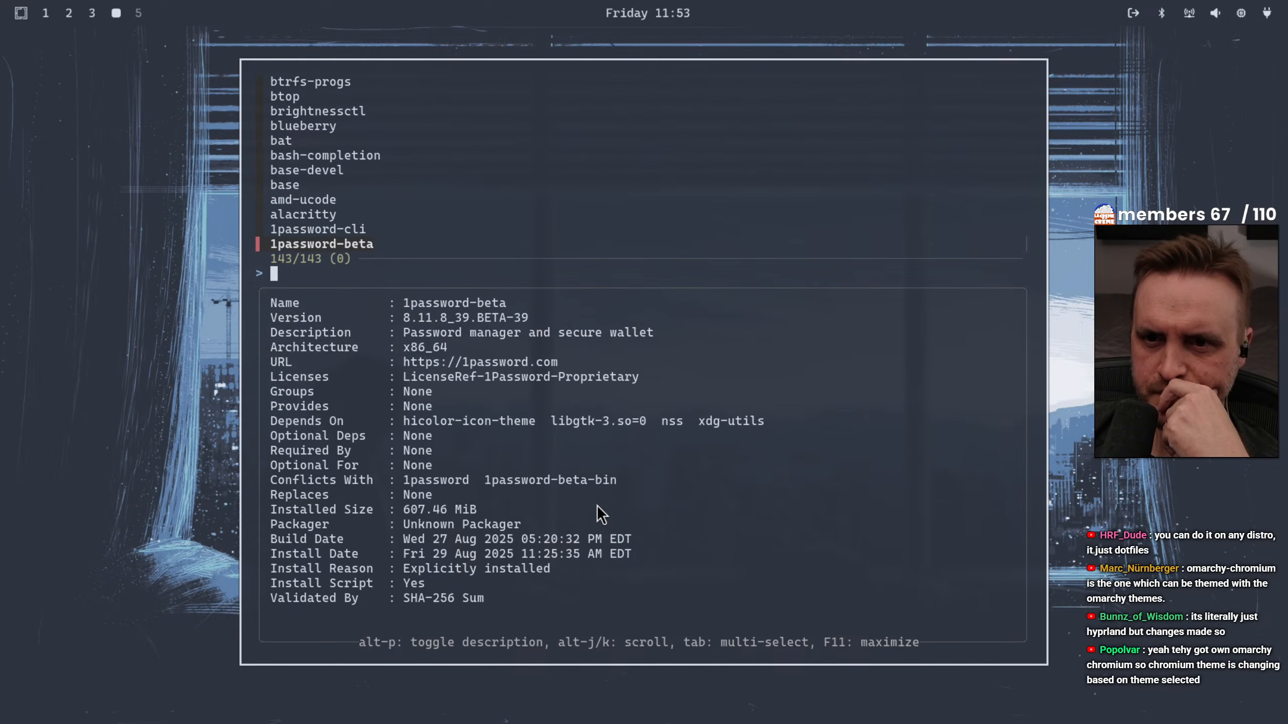
Maximize the package list and mark 1password-cli and 1password-beta for removal
{"action": "key", "text": "Up"}
{"action": "key", "text": "Up"}
{"action": "key", "text": "Down"}
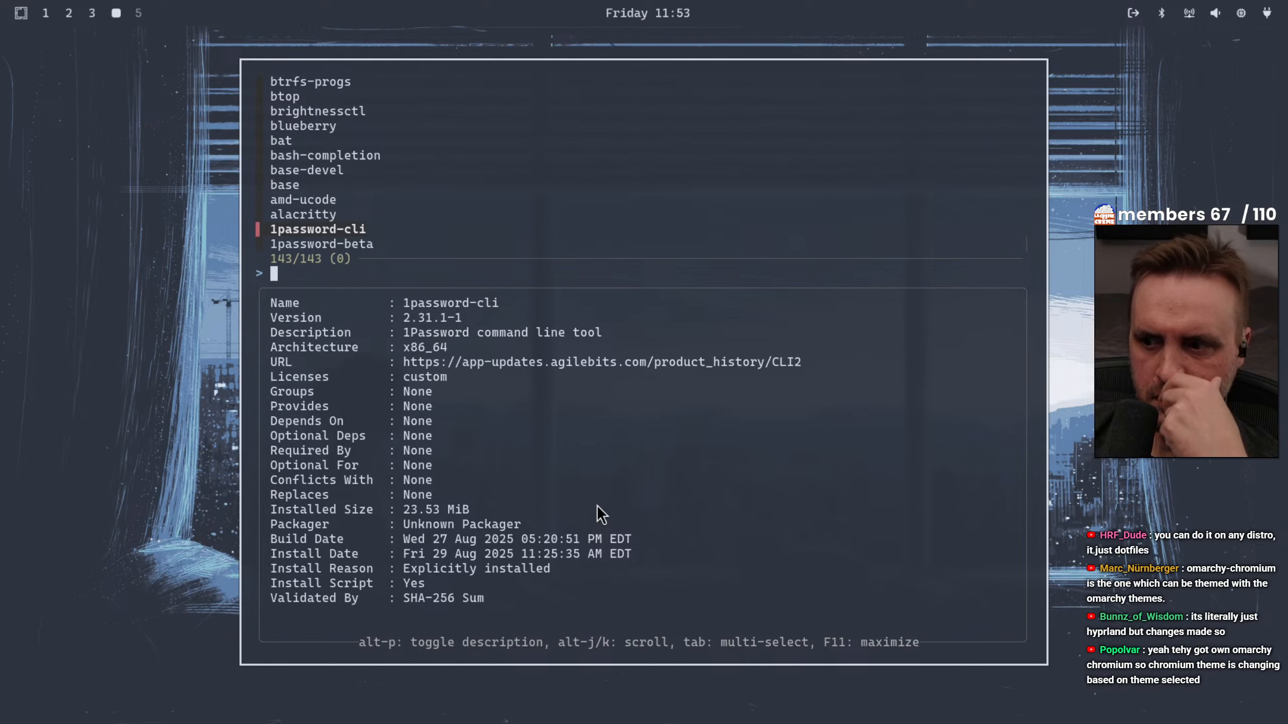
{"action": "key", "text": "F11"}
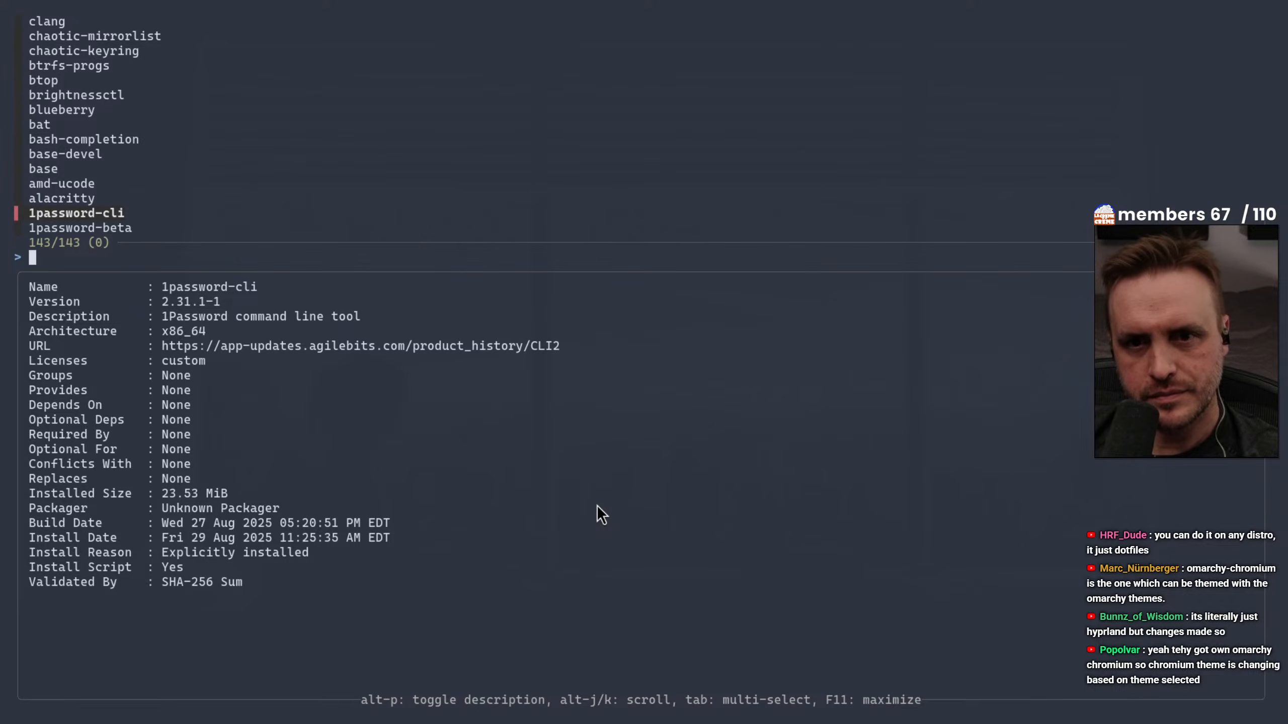
{"action": "key", "text": "Tab"}
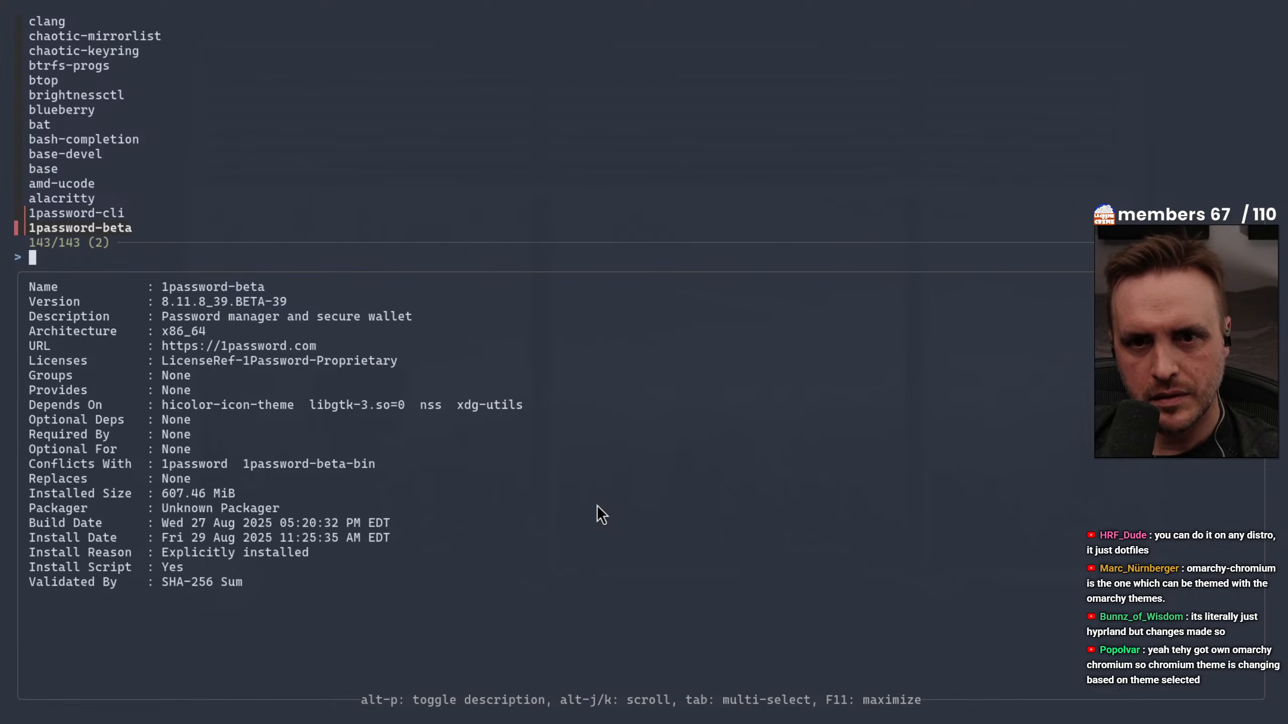
Review the packages between 1password-beta and docker, including base-devel and the cups entries, and leave the list without removing anything
{"action": "key", "text": "Up"}
{"action": "key", "text": "Up"}
{"action": "key", "text": "Up"}
{"action": "key", "text": "Up"}
{"action": "key", "text": "Up"}
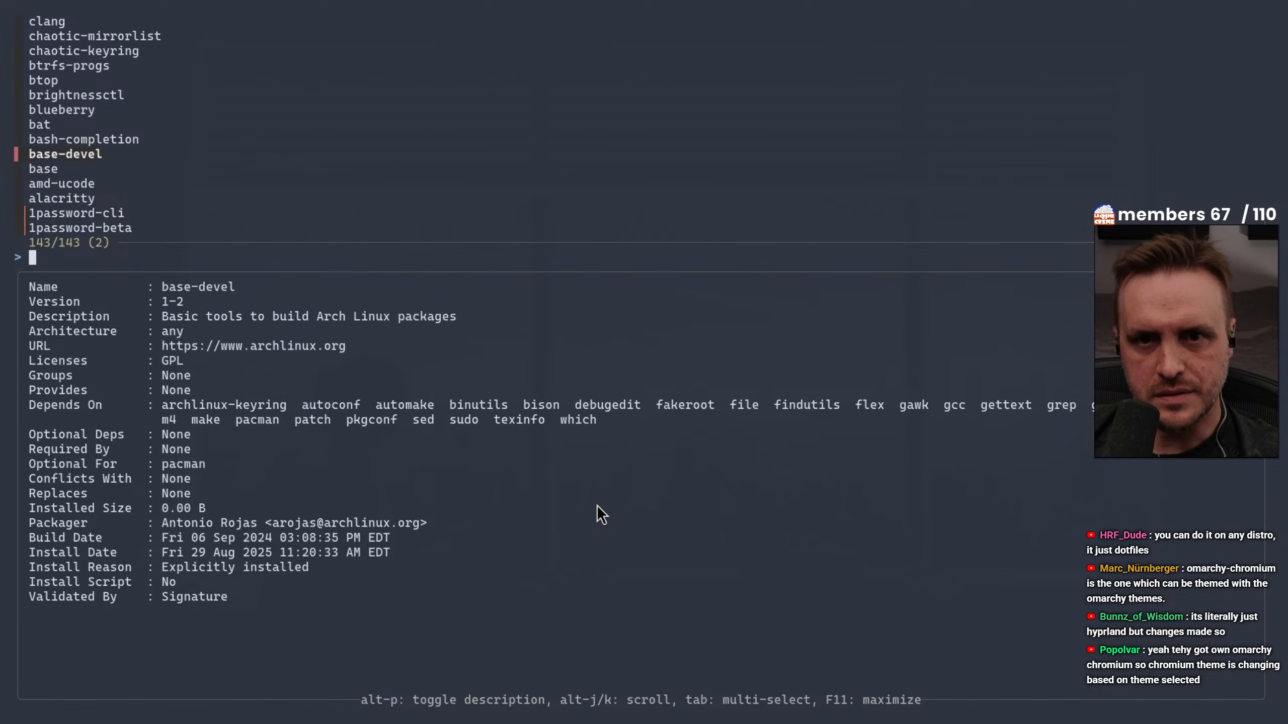
{"action": "key", "text": "Up"}
{"action": "key", "text": "Up"}
{"action": "key", "text": "Up"}
{"action": "key", "text": "Up"}
{"action": "key", "text": "Up"}
{"action": "key", "text": "Up"}
{"action": "key", "text": "Up"}
{"action": "key", "text": "Up"}
{"action": "key", "text": "Up"}
{"action": "key", "text": "Up"}
{"action": "key", "text": "Up"}
{"action": "key", "text": "Up"}
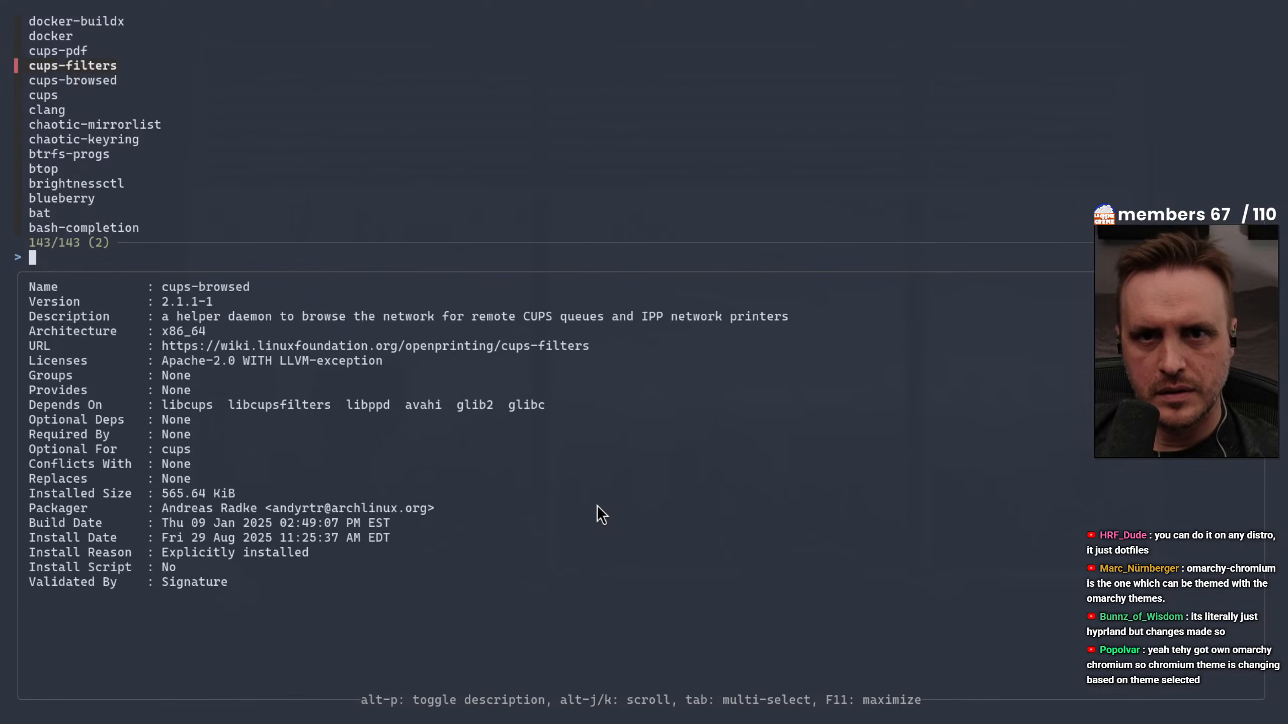
{"action": "key", "text": "Down"}
{"action": "key", "text": "Down"}
{"action": "key", "text": "Down"}
{"action": "key", "text": "Down"}
{"action": "key", "text": "Down"}
{"action": "key", "text": "Down"}
{"action": "key", "text": "Down"}
{"action": "key", "text": "Down"}
{"action": "key", "text": "Down"}
{"action": "key", "text": "Down"}
{"action": "key", "text": "Down"}
{"action": "key", "text": "Down"}
{"action": "key", "text": "Down"}
{"action": "key", "text": "Down"}
{"action": "key", "text": "Down"}
{"action": "key", "text": "Down"}
{"action": "key", "text": "Down"}
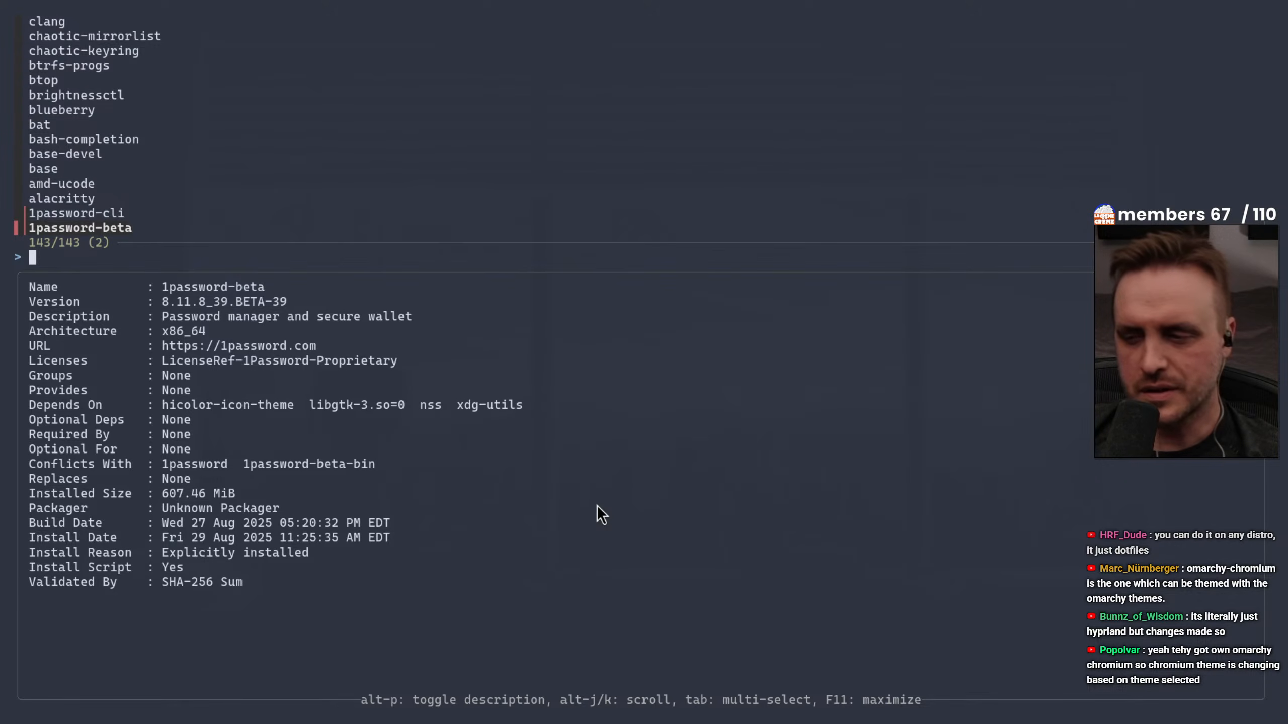
{"action": "key", "text": "Up"}
{"action": "key", "text": "Up"}
{"action": "key", "text": "Up"}
{"action": "key", "text": "Up"}
{"action": "key", "text": "Up"}
{"action": "key", "text": "Up"}
{"action": "key", "text": "Up"}
{"action": "key", "text": "Up"}
{"action": "key", "text": "Up"}
{"action": "key", "text": "Up"}
{"action": "key", "text": "Up"}
{"action": "key", "text": "Up"}
{"action": "key", "text": "Up"}
{"action": "key", "text": "Up"}
{"action": "key", "text": "Up"}
{"action": "key", "text": "Up"}
{"action": "key", "text": "Up"}
{"action": "key", "text": "Up"}
{"action": "key", "text": "Up"}
{"action": "key", "text": "Up"}
{"action": "key", "text": "Up"}
{"action": "key", "text": "Up"}
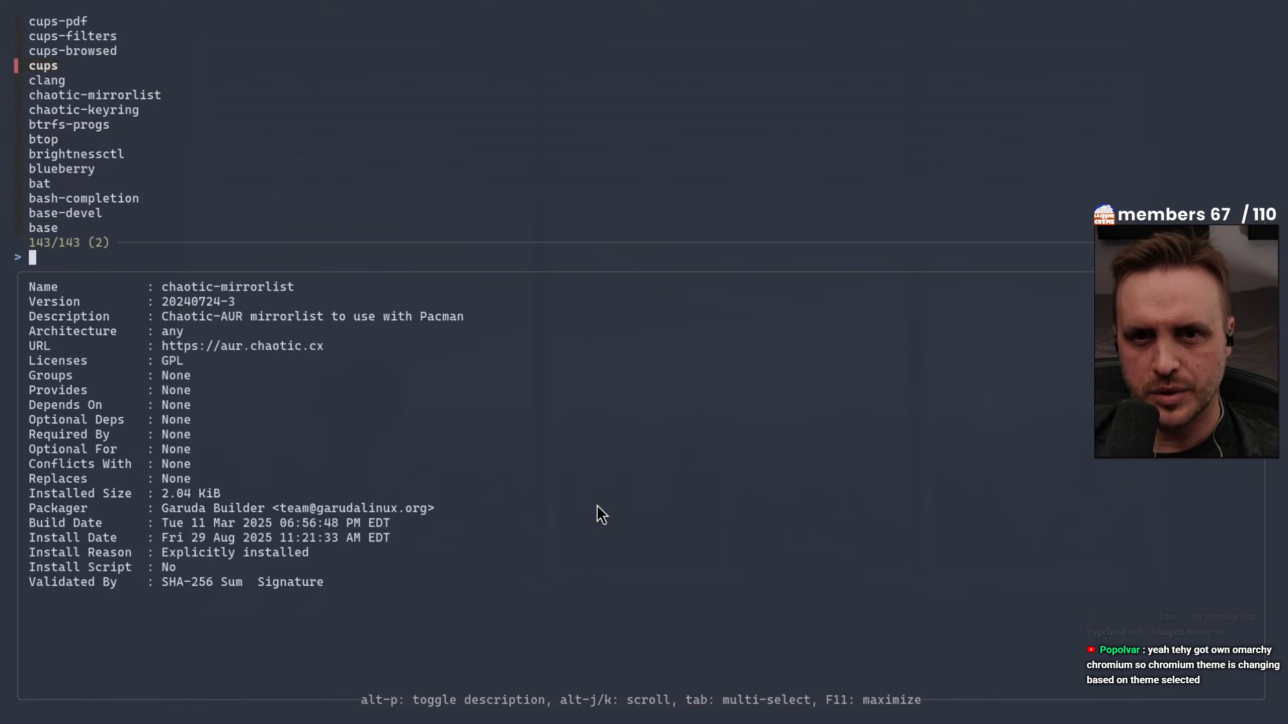
{"action": "key", "text": "Down"}
{"action": "key", "text": "Down"}
{"action": "key", "text": "Down"}
{"action": "key", "text": "Down"}
{"action": "key", "text": "Down"}
{"action": "key", "text": "Down"}
{"action": "key", "text": "Down"}
{"action": "key", "text": "Down"}
{"action": "key", "text": "Down"}
{"action": "key", "text": "Down"}
{"action": "key", "text": "Down"}
{"action": "key", "text": "Down"}
{"action": "key", "text": "Down"}
{"action": "key", "text": "Down"}
{"action": "key", "text": "Down"}
{"action": "key", "text": "Down"}
{"action": "key", "text": "Down"}
{"action": "key", "text": "Down"}
{"action": "key", "text": "Down"}
{"action": "key", "text": "Down"}
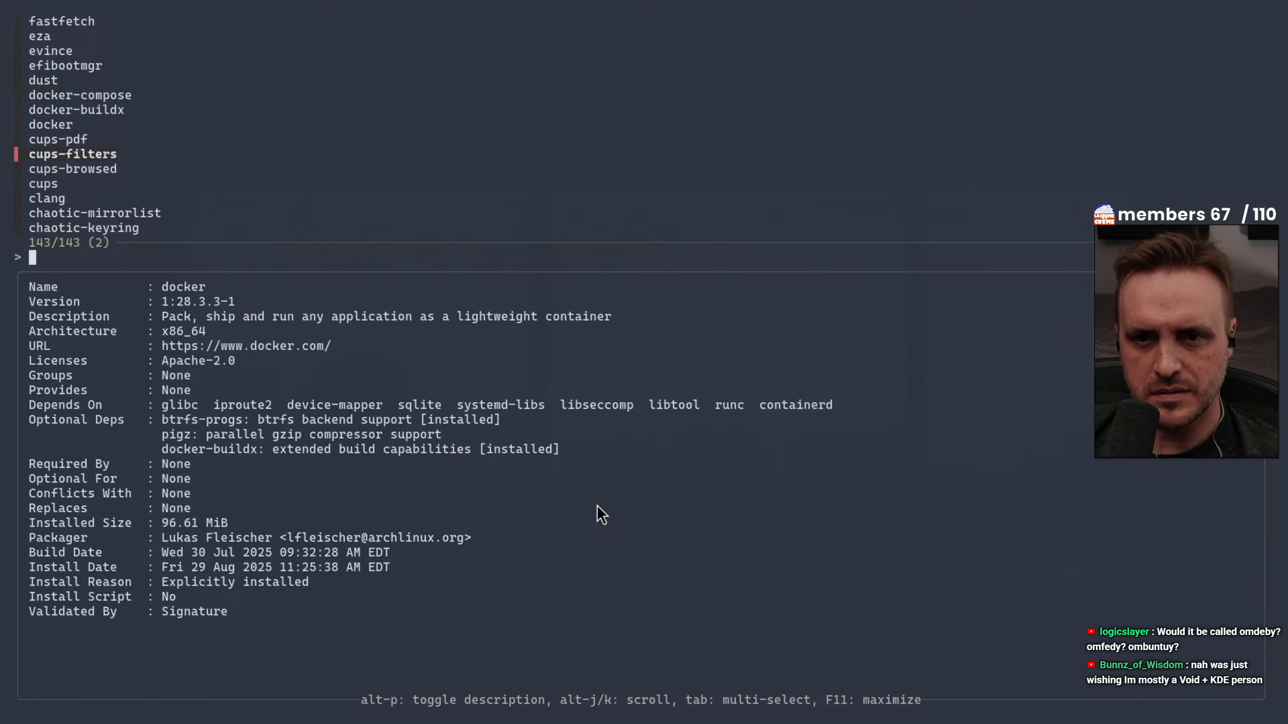
{"action": "key", "text": "Up"}
{"action": "key", "text": "Escape"}
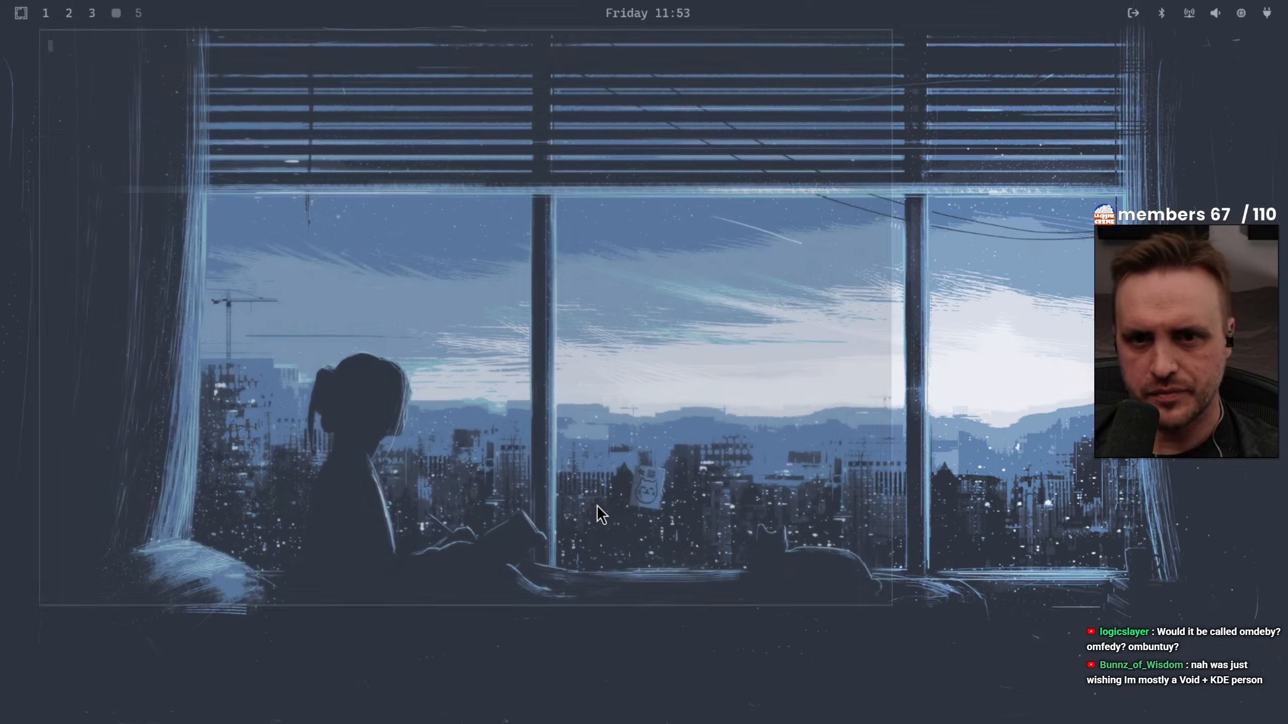
Open Omarchy's list of removable TUI apps
{"action": "key", "text": "super+alt+space"}
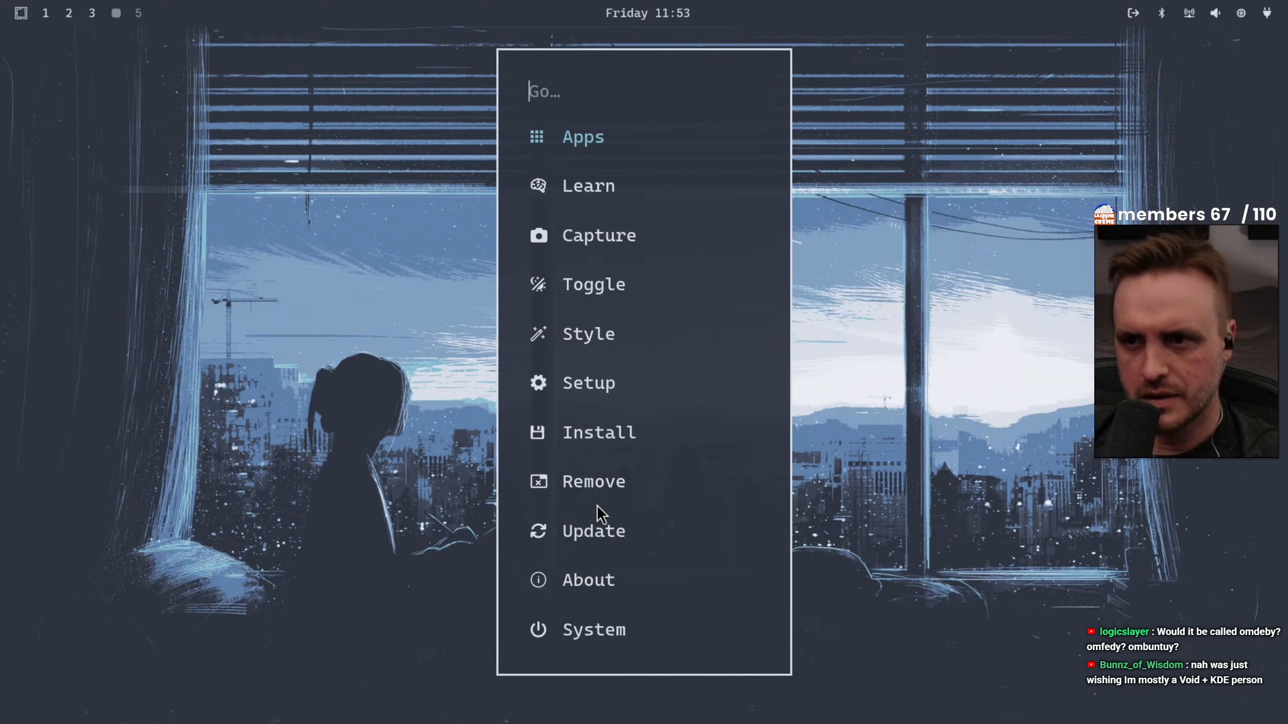
{"action": "key", "text": "Down"}
{"action": "key", "text": "Down"}
{"action": "key", "text": "Down"}
{"action": "key", "text": "Down"}
{"action": "key", "text": "Down"}
{"action": "key", "text": "Down"}
{"action": "key", "text": "Down"}
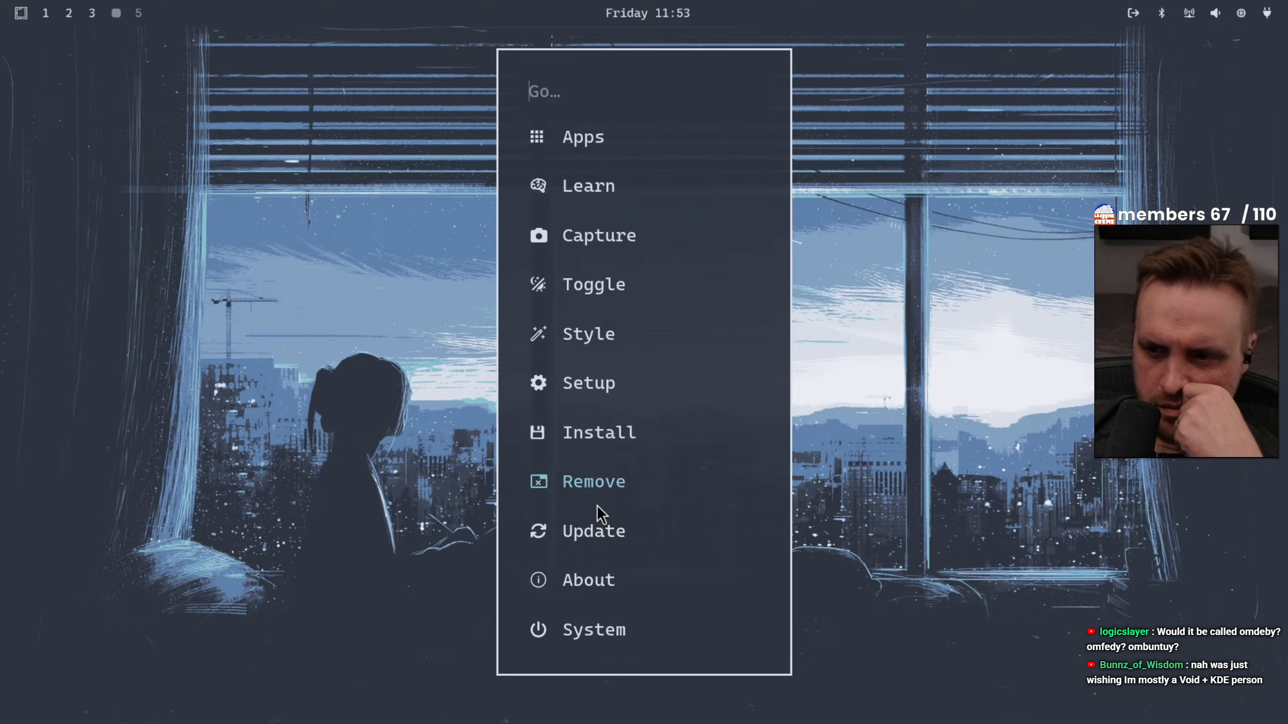
{"action": "key", "text": "Return"}
{"action": "key", "text": "Down"}
{"action": "key", "text": "Down"}
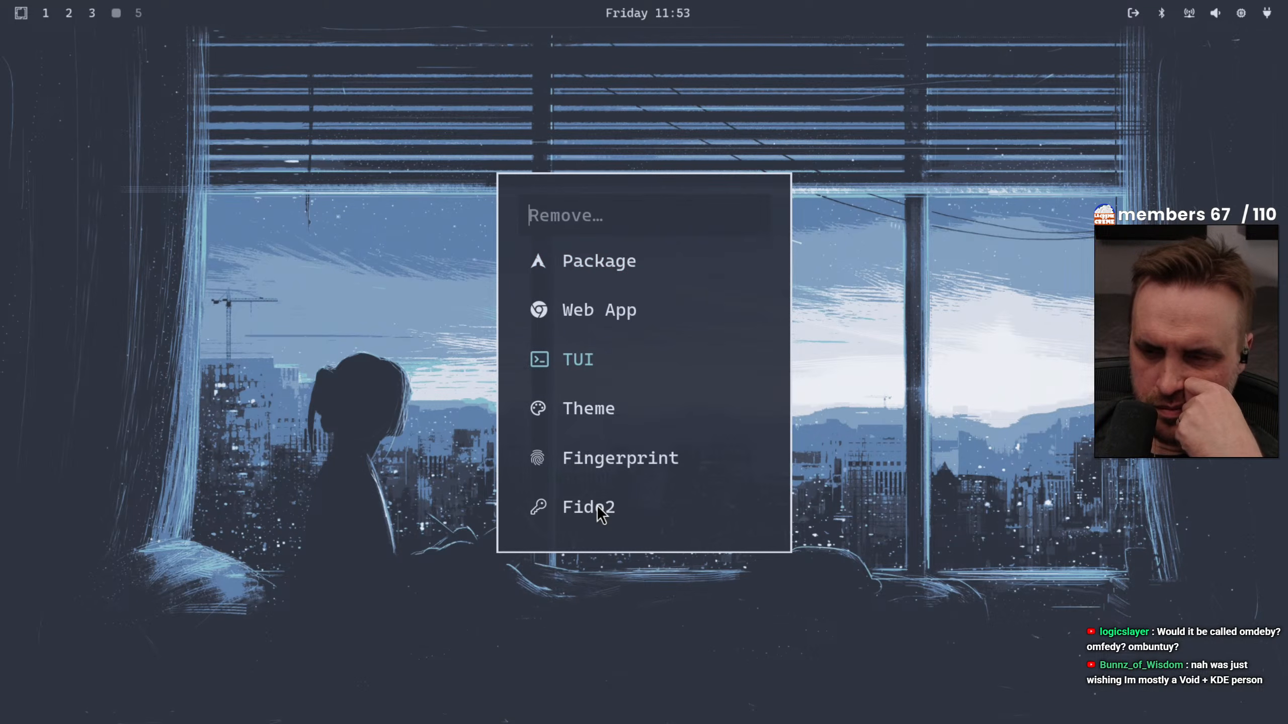
{"action": "key", "text": "Return"}
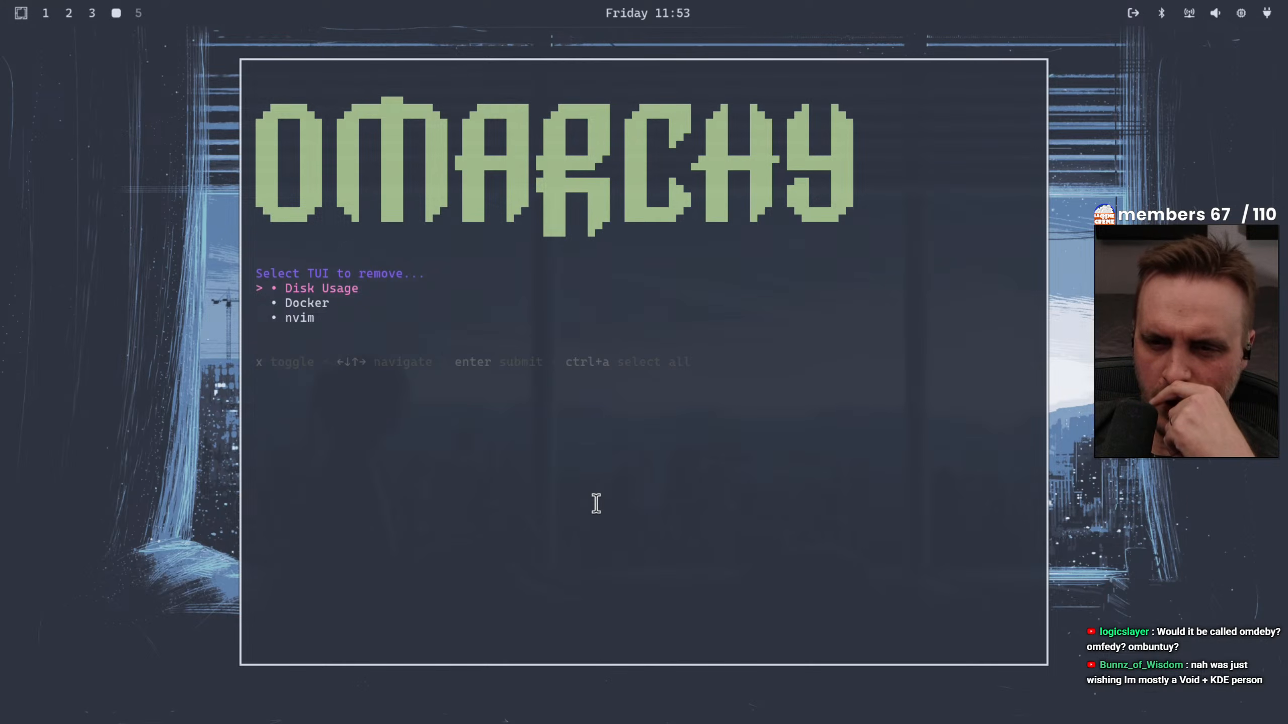
Try to remove the Docker TUI and close the removal window
{"action": "key", "text": "Down"}
{"action": "key", "text": "Down"}
{"action": "key", "text": "Down"}
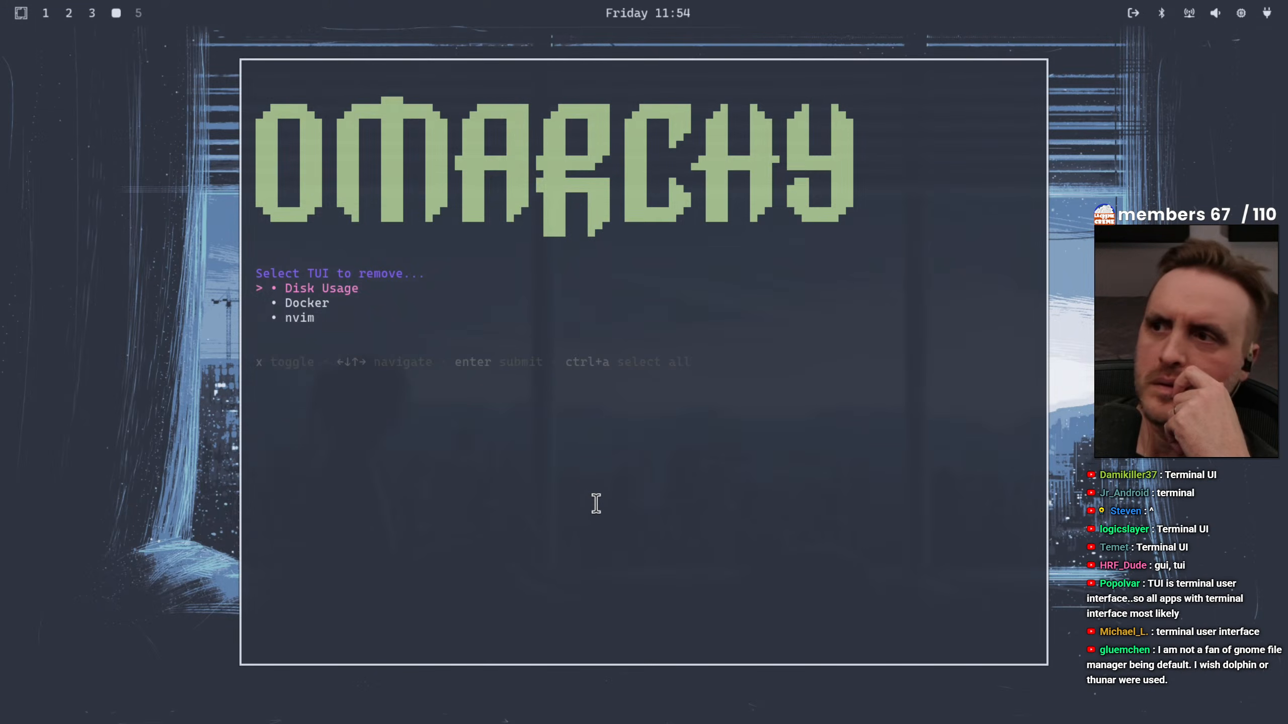
{"action": "key", "text": "Down"}
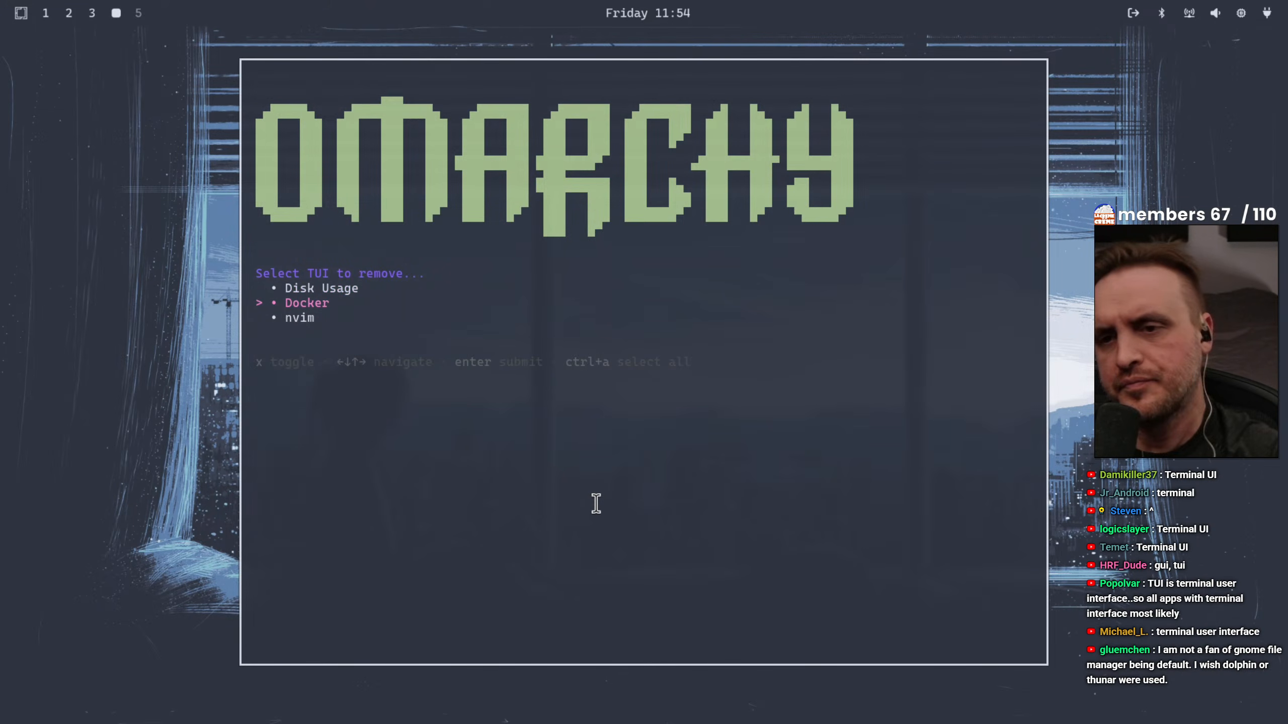
{"action": "key", "text": "Return"}
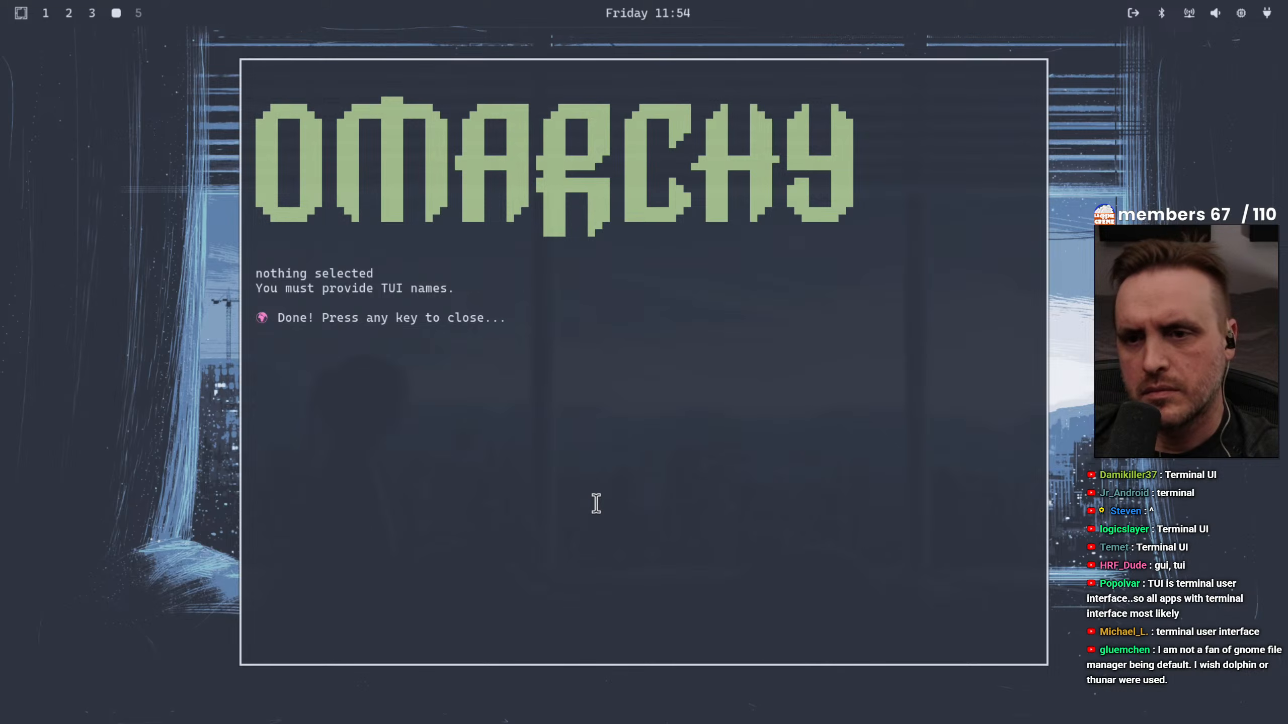
{"action": "key", "text": "Return"}
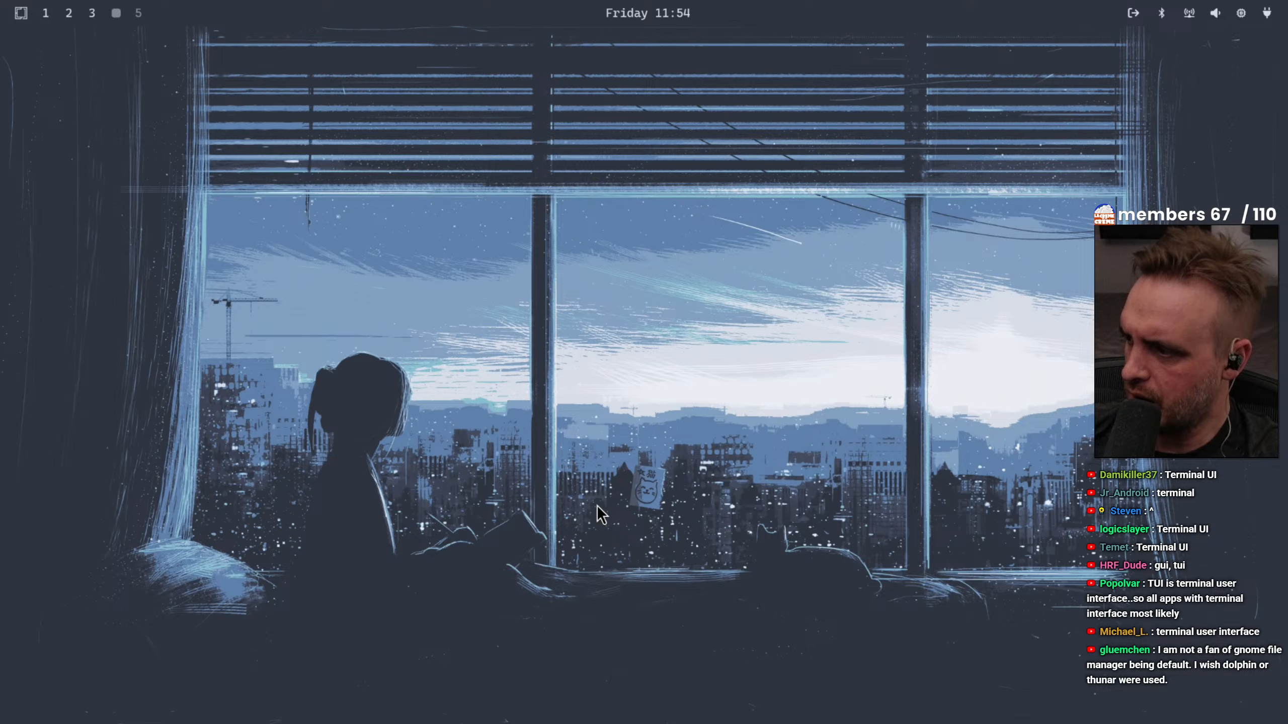
Reopen the TUI removal list, submit it without marking any app, and close the window
{"action": "key", "text": "super+alt+space"}
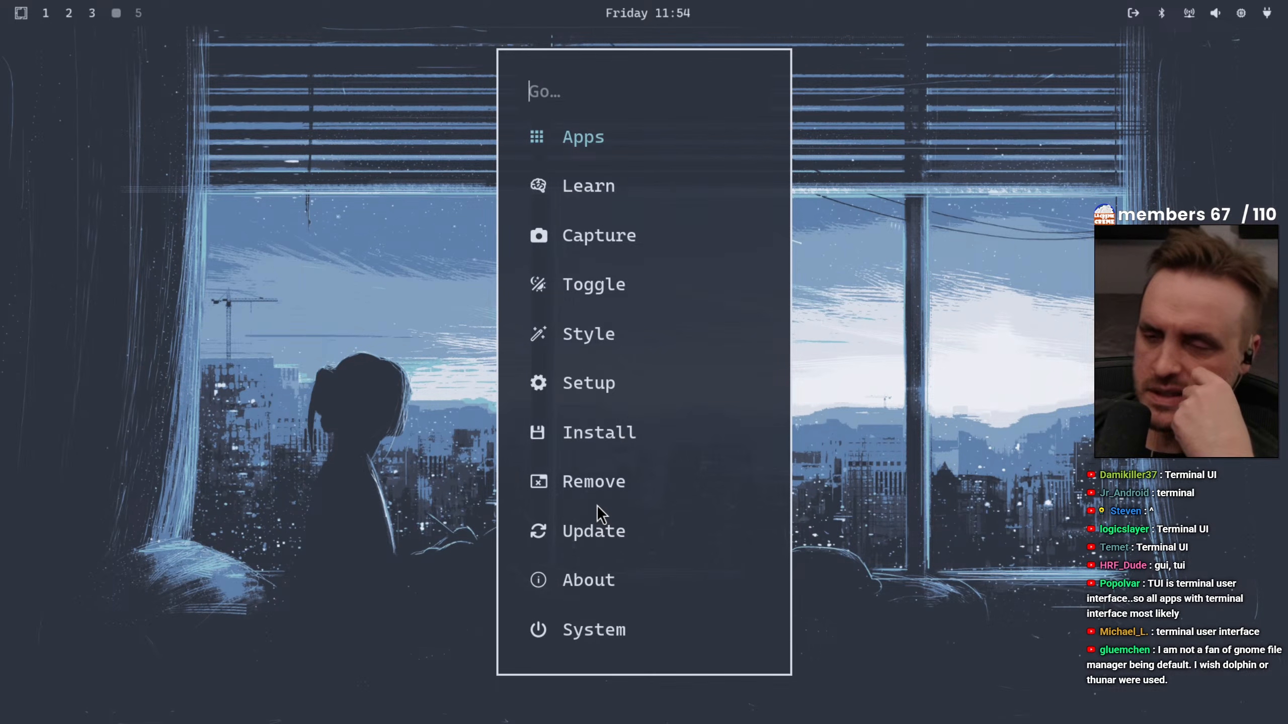
{"action": "key", "text": "Down"}
{"action": "key", "text": "Down"}
{"action": "key", "text": "Down"}
{"action": "key", "text": "Down"}
{"action": "key", "text": "Down"}
{"action": "key", "text": "Down"}
{"action": "key", "text": "Down"}
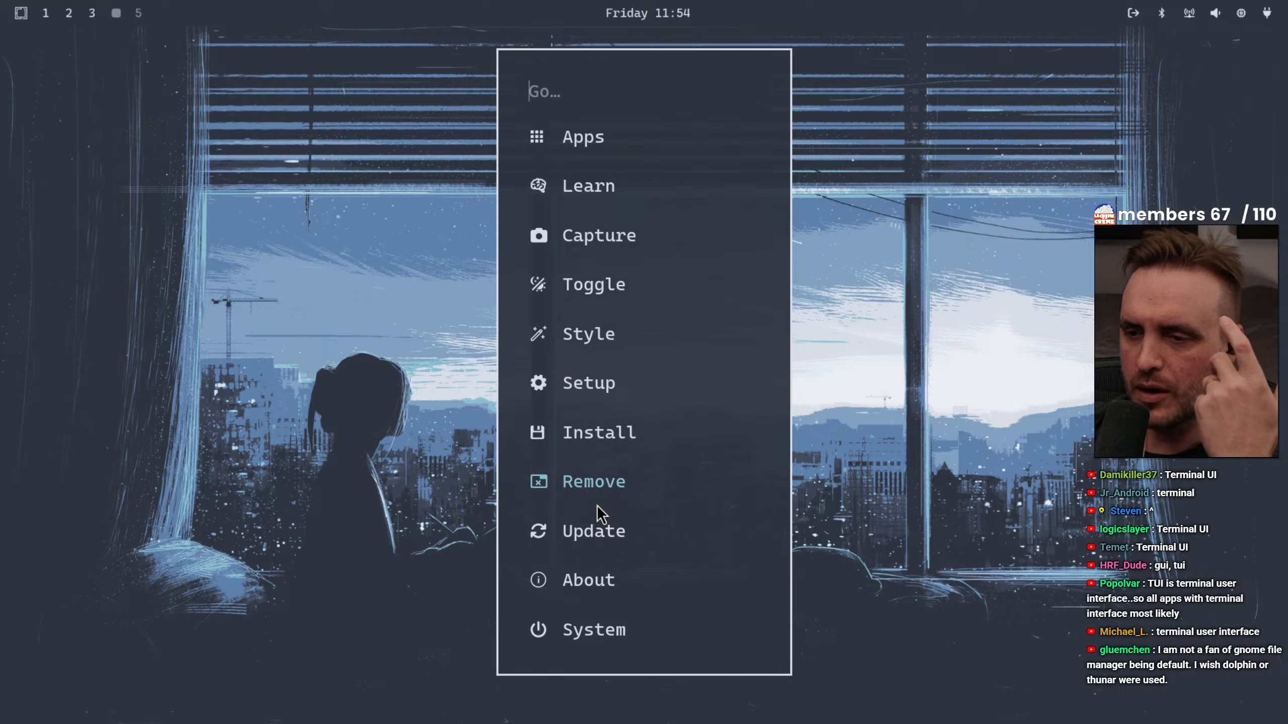
{"action": "key", "text": "Return"}
{"action": "key", "text": "Down"}
{"action": "key", "text": "Down"}
{"action": "key", "text": "Down"}
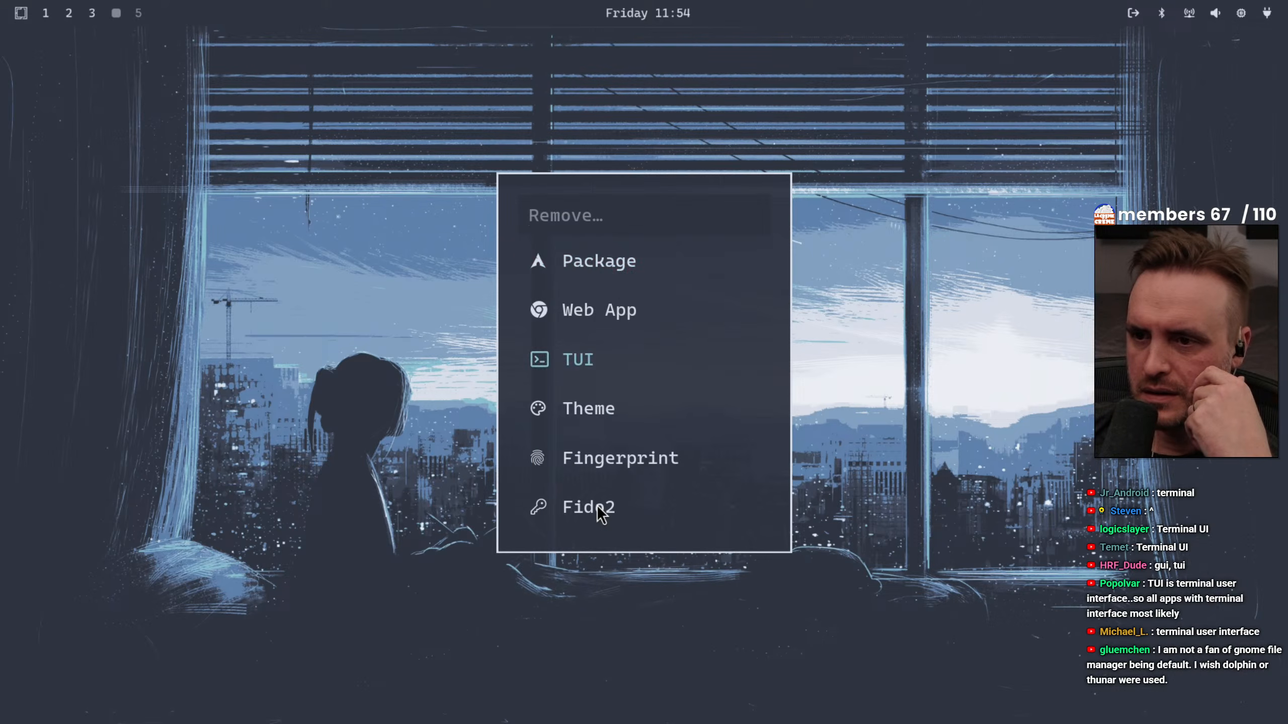
{"action": "key", "text": "Up"}
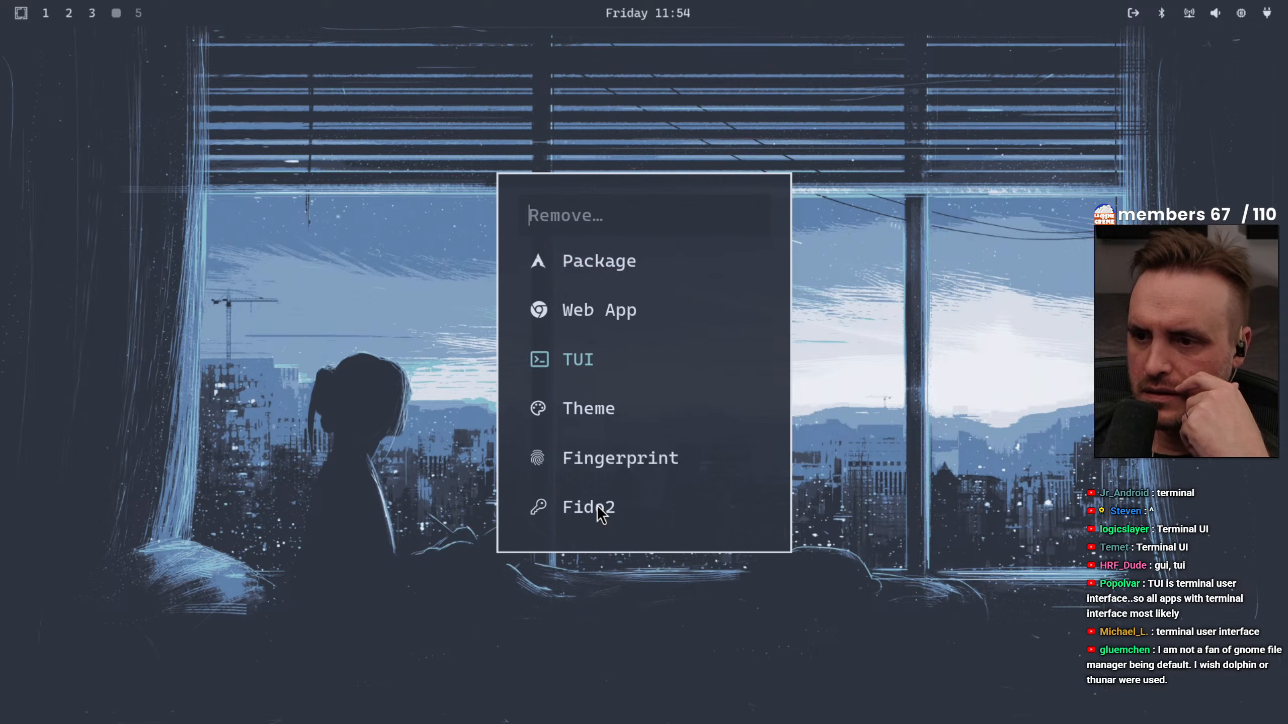
{"action": "key", "text": "Return"}
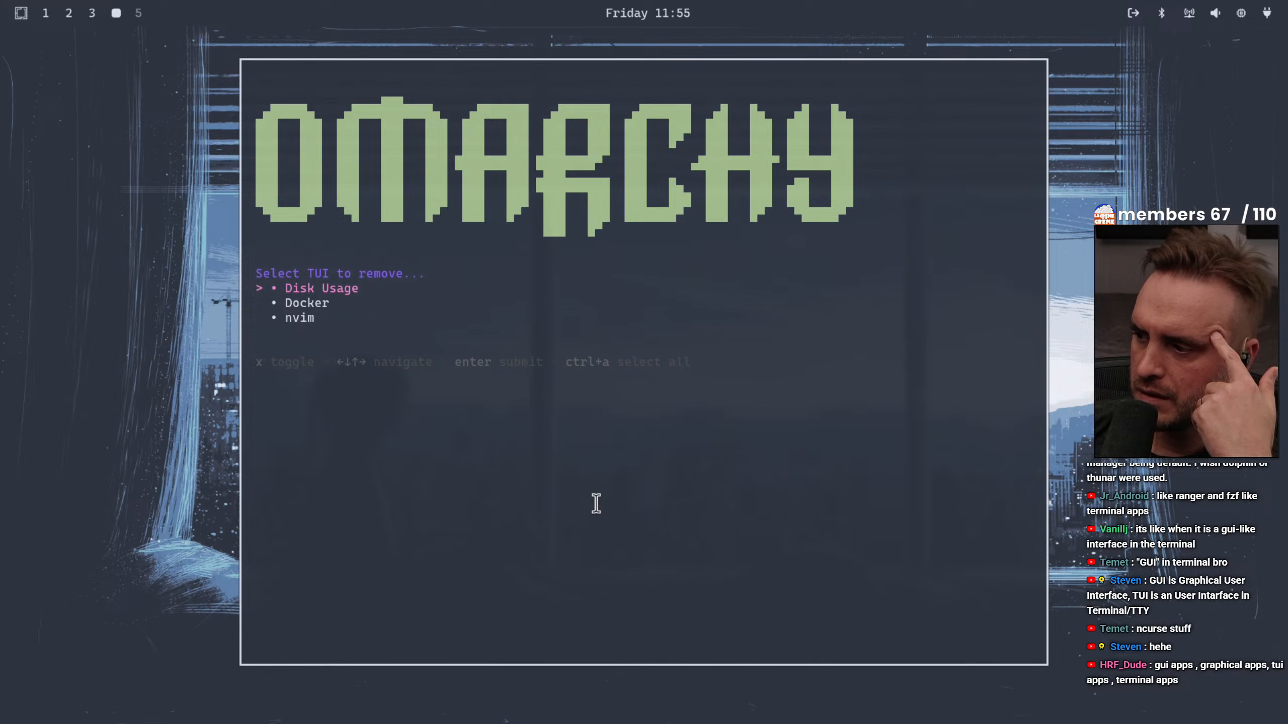
{"action": "key", "text": "Return"}
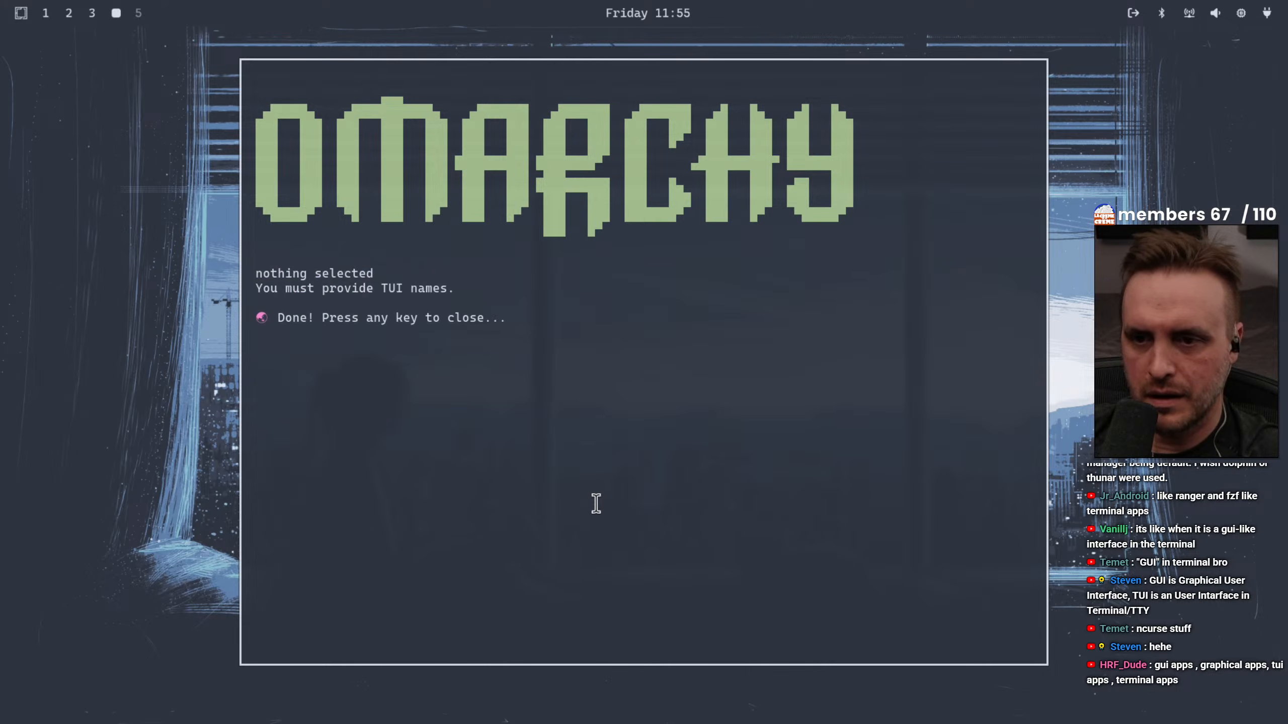
{"action": "key", "text": "Return"}
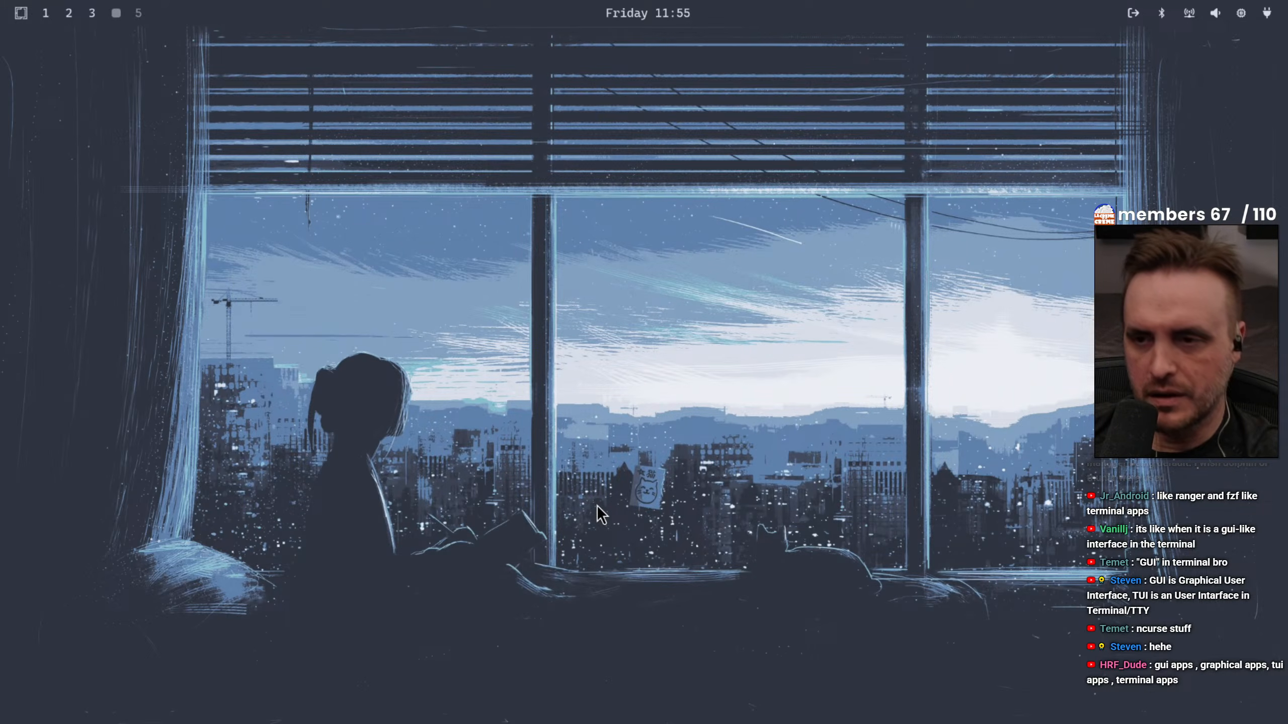
Run the Omarchy system update, authorize it with the sudo password, and close the update window once it is done
{"action": "key", "text": "super+alt+space"}
{"action": "key", "text": "Down"}
{"action": "key", "text": "Down"}
{"action": "key", "text": "Down"}
{"action": "key", "text": "Down"}
{"action": "key", "text": "Down"}
{"action": "key", "text": "Down"}
{"action": "key", "text": "Down"}
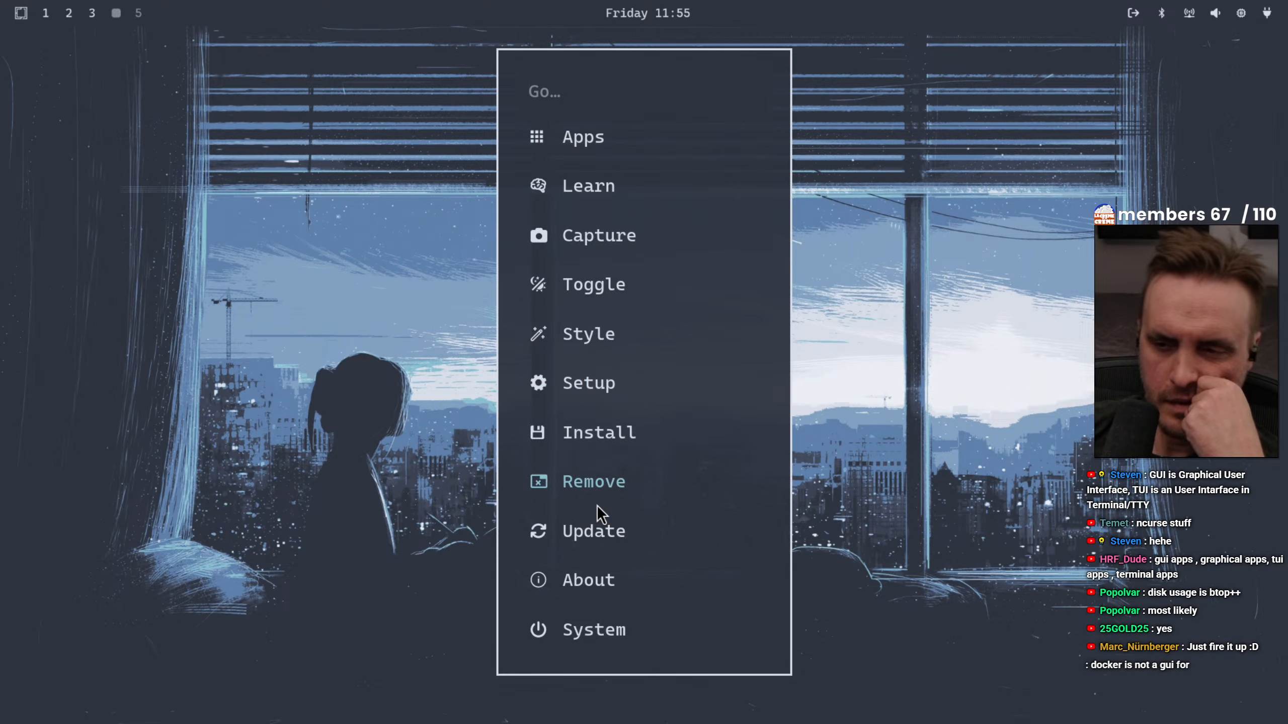
{"action": "key", "text": "Down"}
{"action": "key", "text": "Up"}
{"action": "key", "text": "Up"}
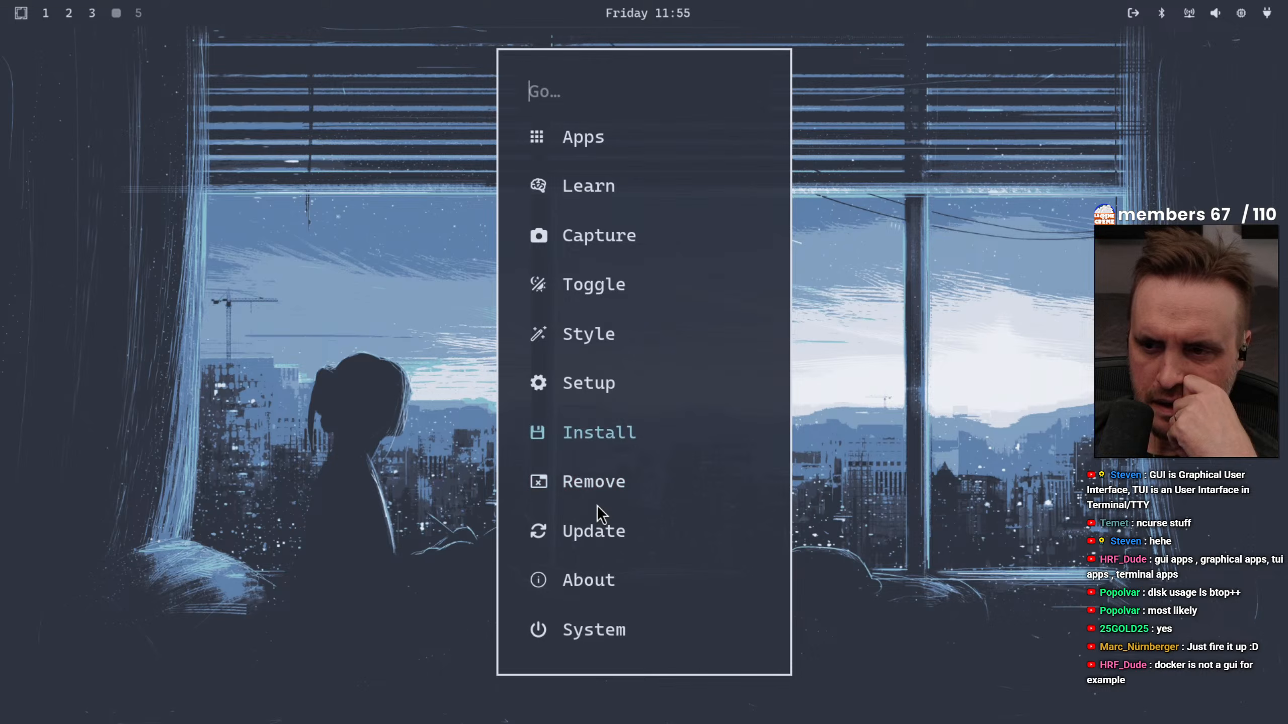
{"action": "key", "text": "Down"}
{"action": "key", "text": "Down"}
{"action": "key", "text": "Up"}
{"action": "key", "text": "Up"}
{"action": "key", "text": "Down"}
{"action": "key", "text": "Down"}
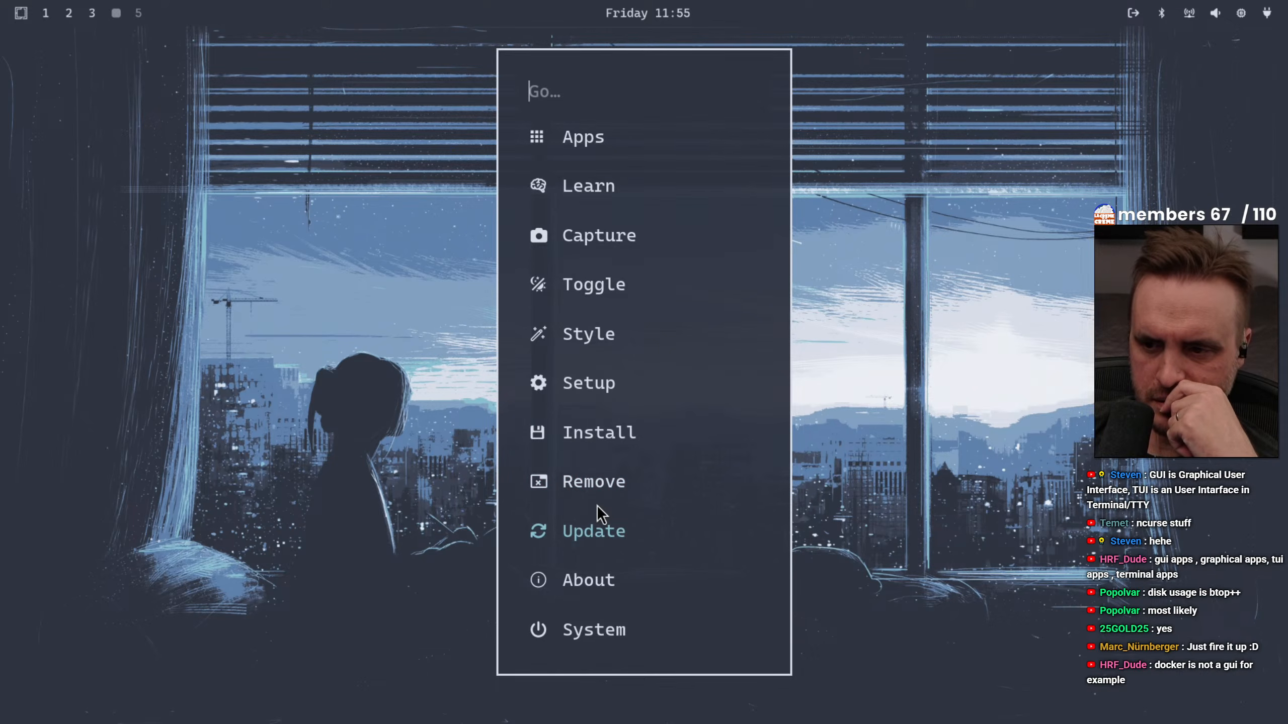
{"action": "key", "text": "Return"}
{"action": "key", "text": "Down"}
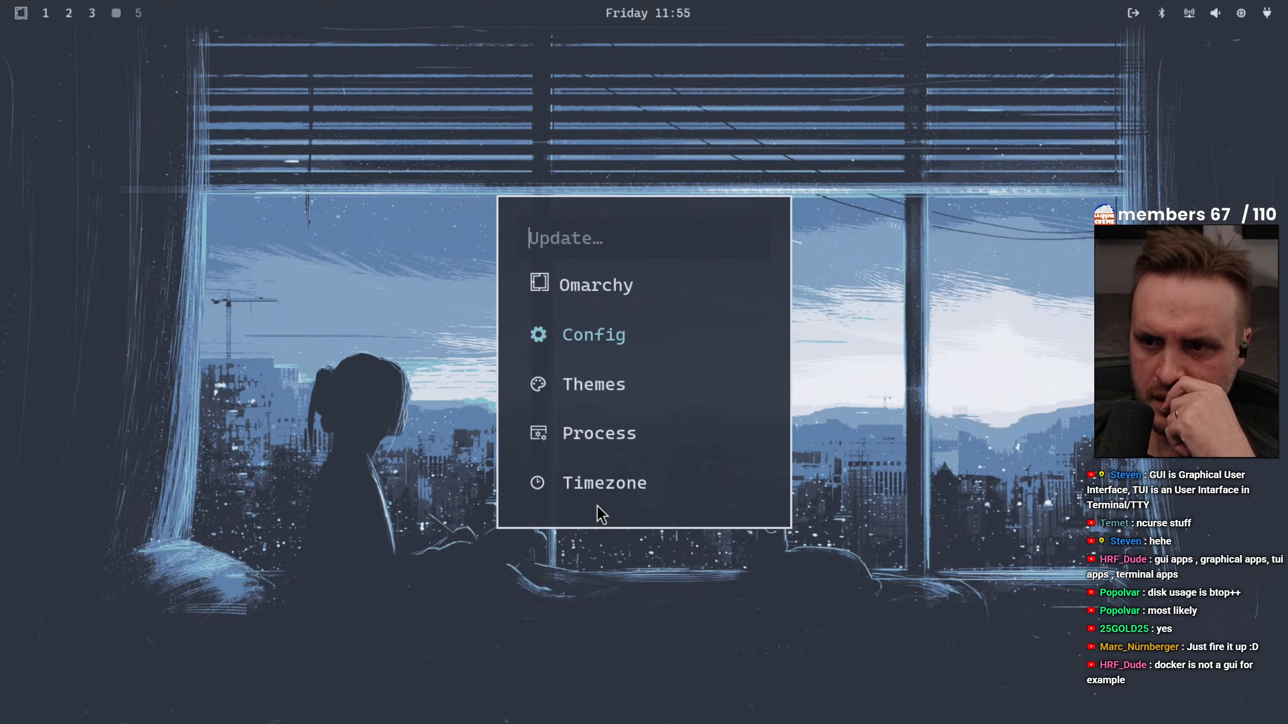
{"action": "key", "text": "Up"}
{"action": "key", "text": "Return"}
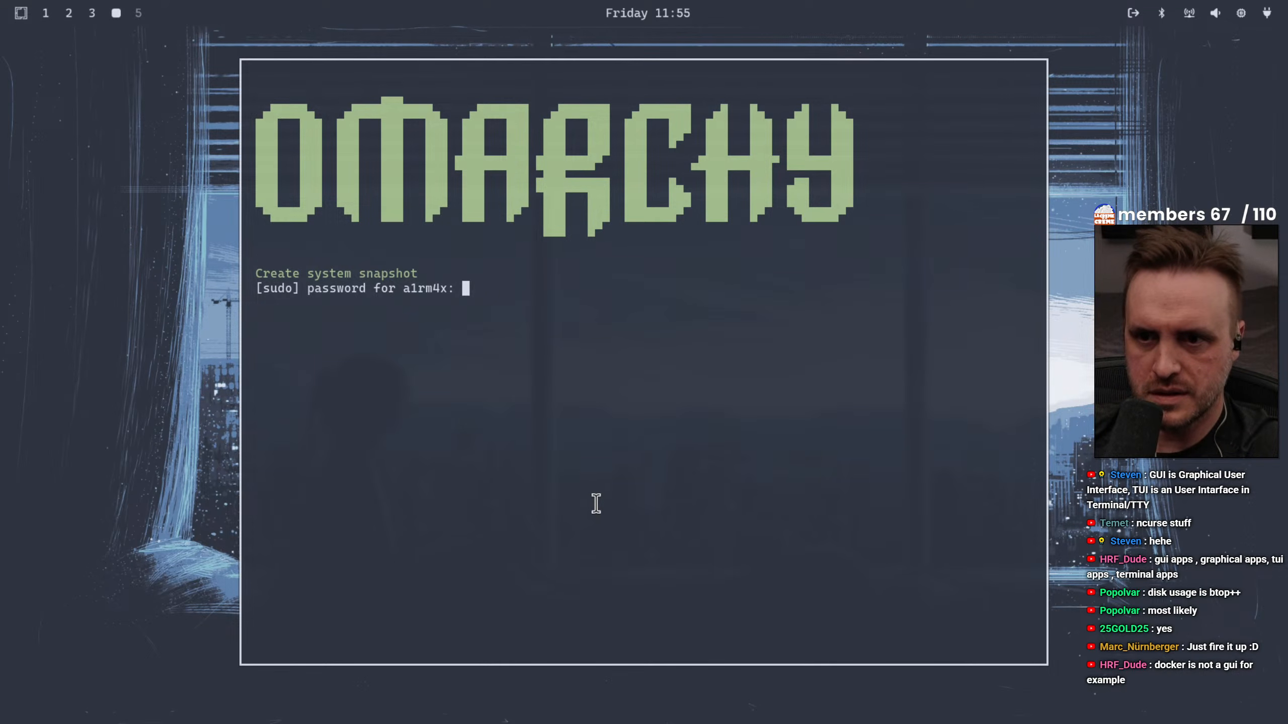
{"action": "key", "text": "Return"}
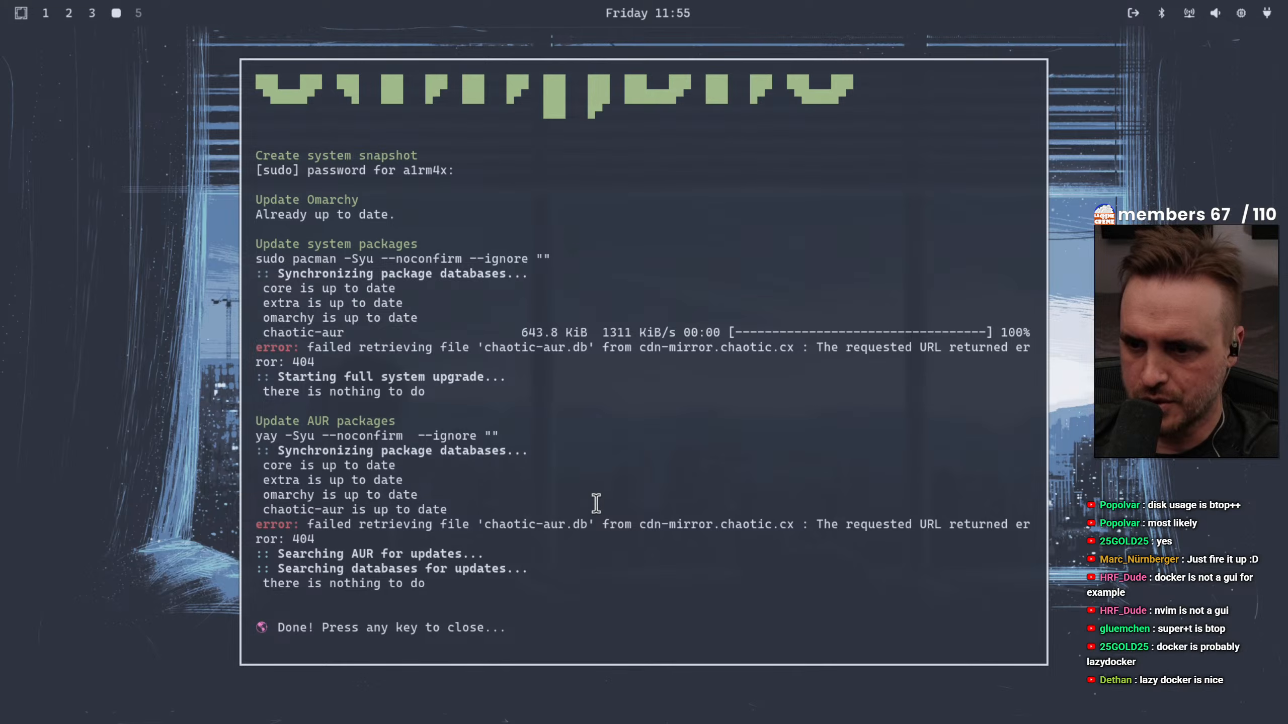
{"action": "key", "text": "Return"}
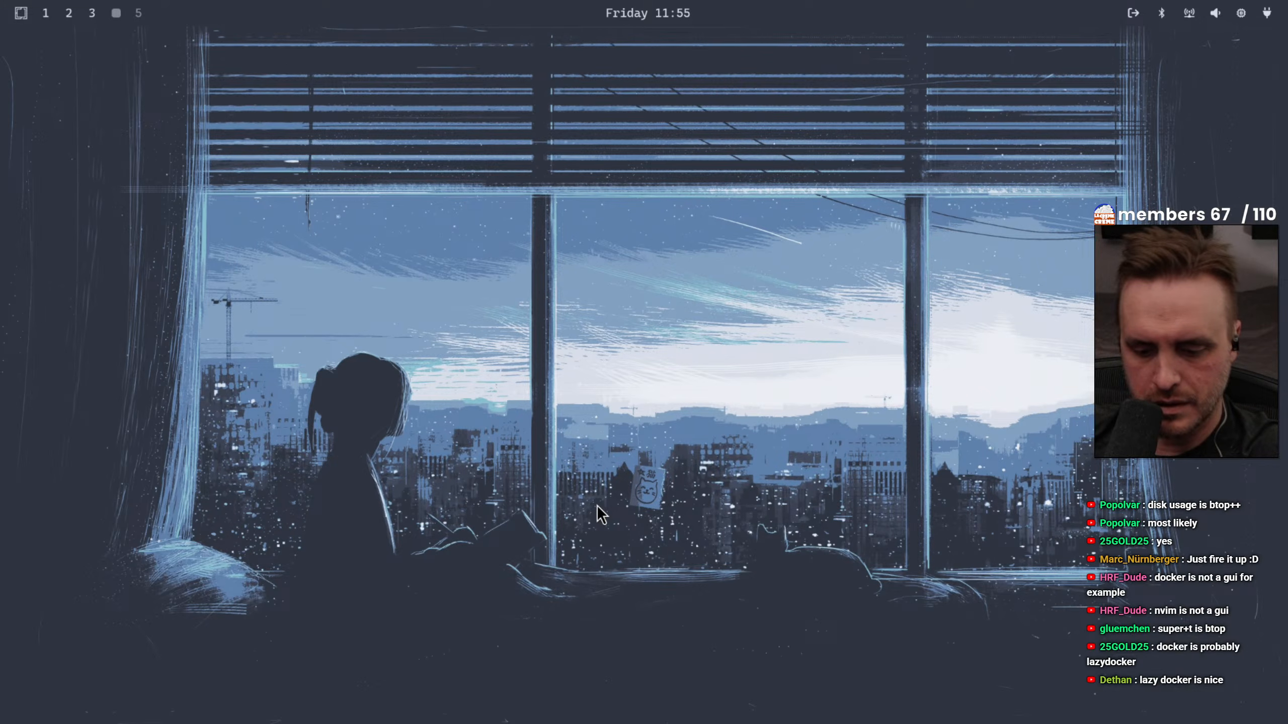
Look through the update options for Config, Themes, Process and Timezone, and go back without running any
{"action": "key", "text": "super+alt+space"}
{"action": "key", "text": "Down"}
{"action": "key", "text": "Down"}
{"action": "key", "text": "Down"}
{"action": "key", "text": "Down"}
{"action": "key", "text": "Down"}
{"action": "key", "text": "Down"}
{"action": "key", "text": "Down"}
{"action": "key", "text": "Down"}
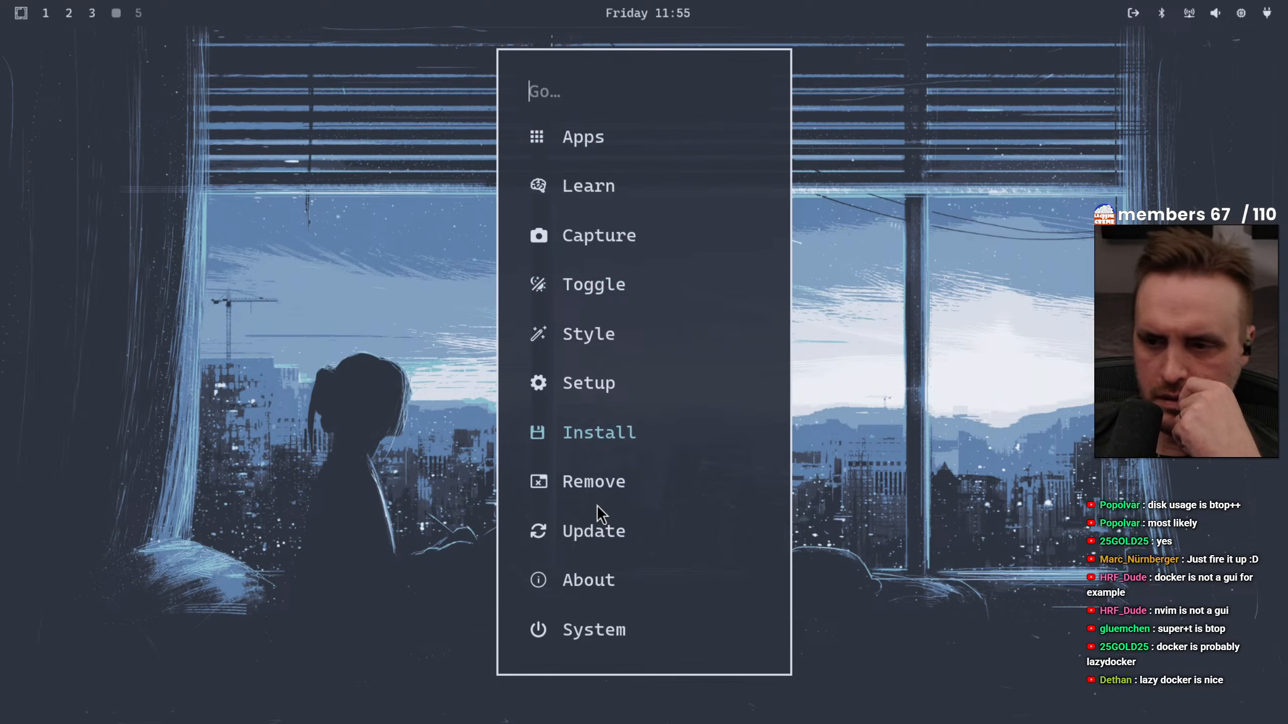
{"action": "key", "text": "Return"}
{"action": "key", "text": "Down"}
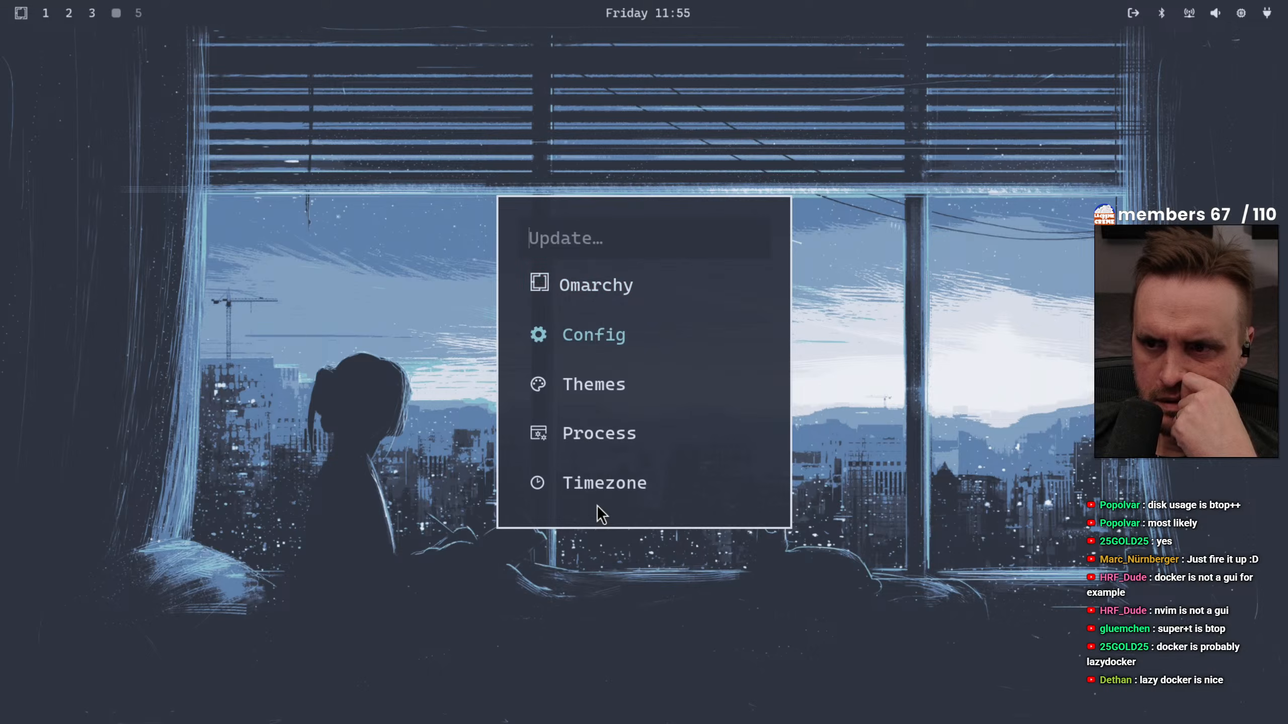
{"action": "key", "text": "Down"}
{"action": "key", "text": "Down"}
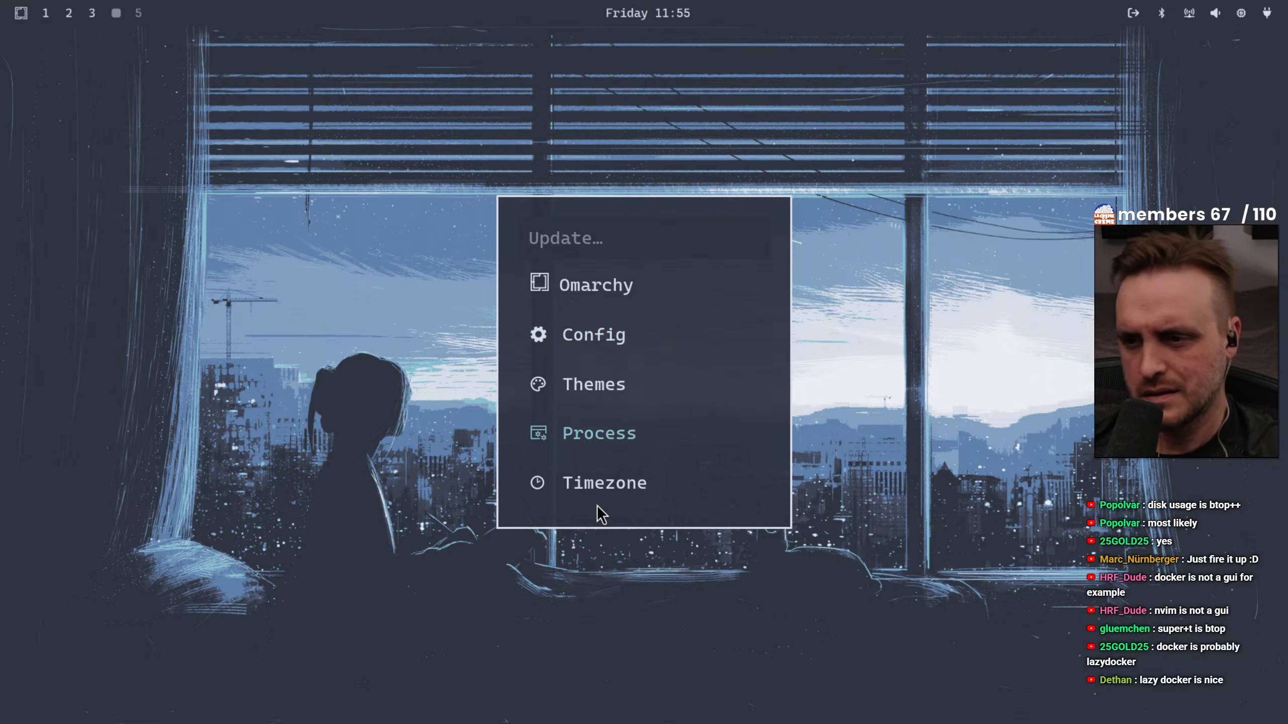
{"action": "key", "text": "Down"}
{"action": "key", "text": "Down"}
{"action": "key", "text": "Up"}
{"action": "key", "text": "Escape"}
View the System power options and the Apps launcher list without choosing anything, and close the launcher
{"action": "key", "text": "Down"}
{"action": "key", "text": "Down"}
{"action": "key", "text": "Down"}
{"action": "key", "text": "Down"}
{"action": "key", "text": "Down"}
{"action": "key", "text": "Down"}
{"action": "key", "text": "Down"}
{"action": "key", "text": "Down"}
{"action": "key", "text": "Down"}
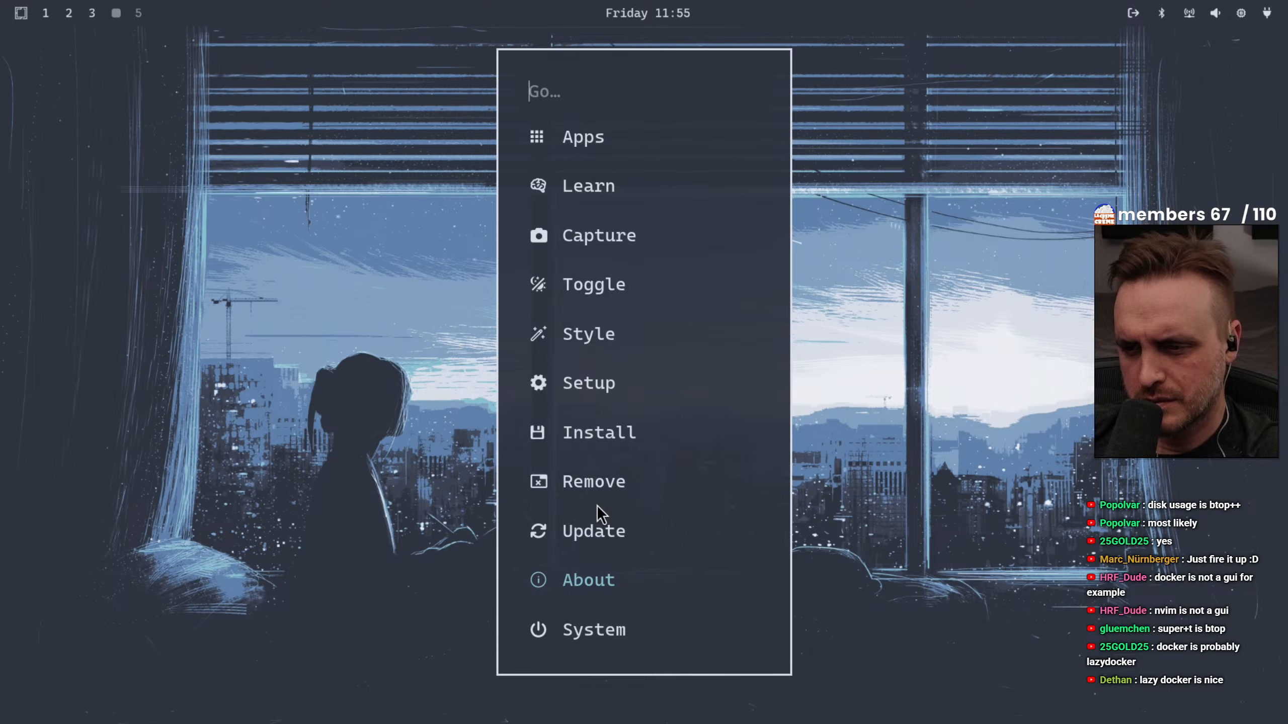
{"action": "key", "text": "Down"}
{"action": "key", "text": "Down"}
{"action": "key", "text": "Up"}
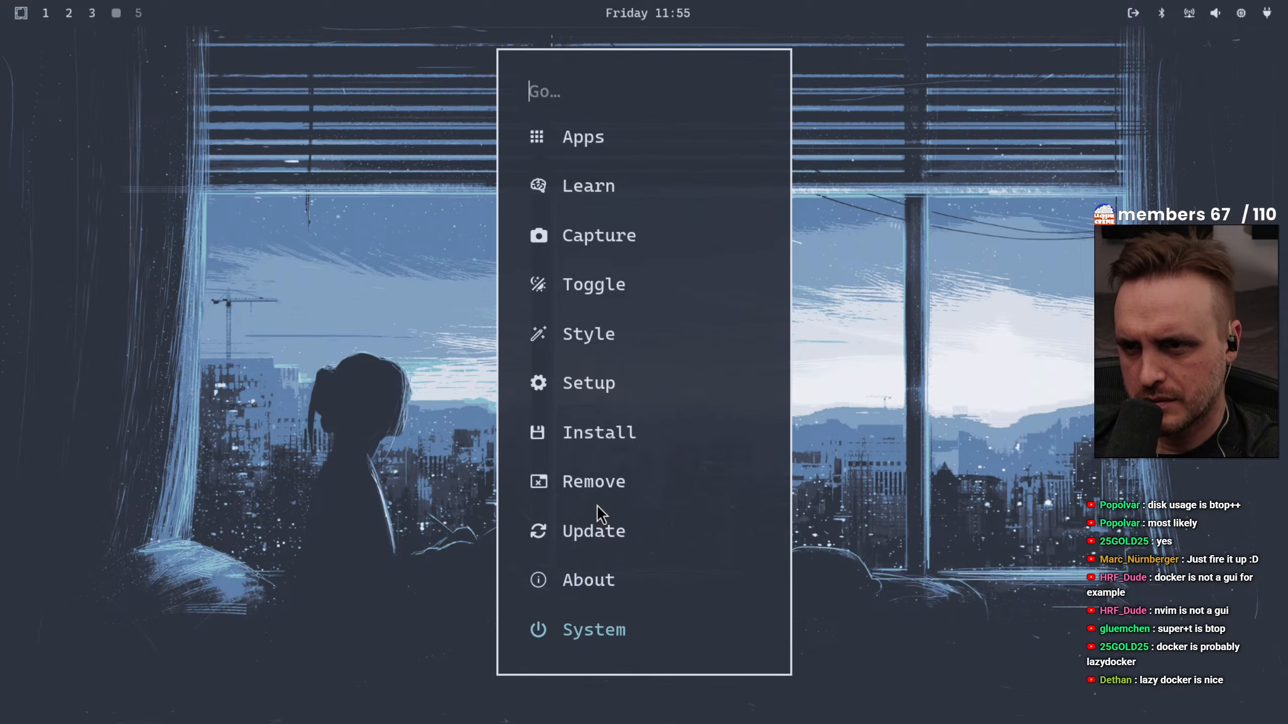
{"action": "key", "text": "Return"}
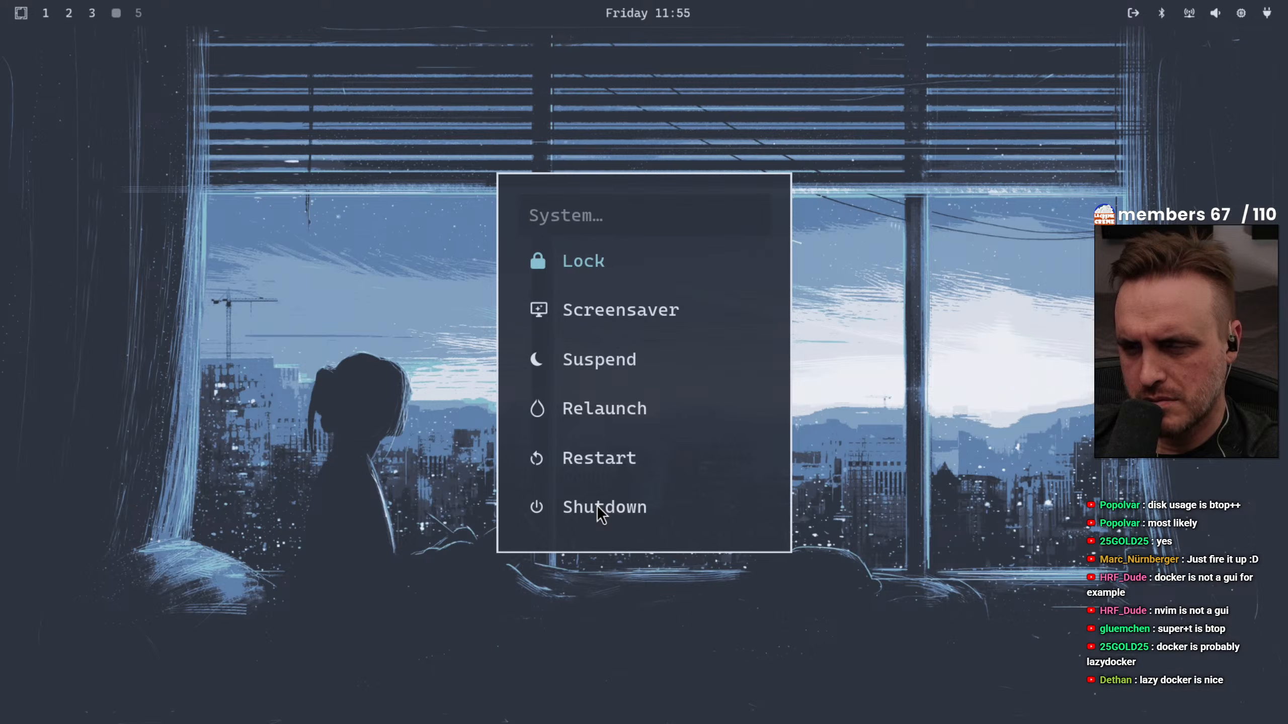
{"action": "key", "text": "Escape"}
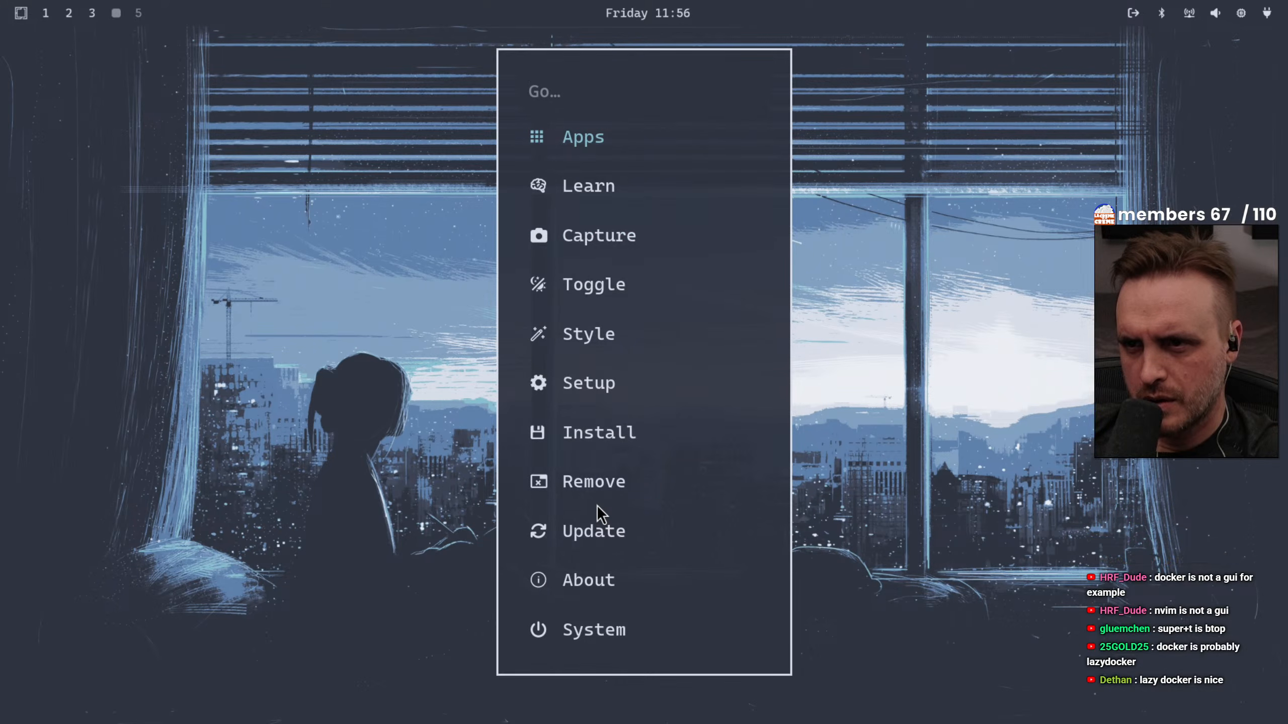
{"action": "key", "text": "Return"}
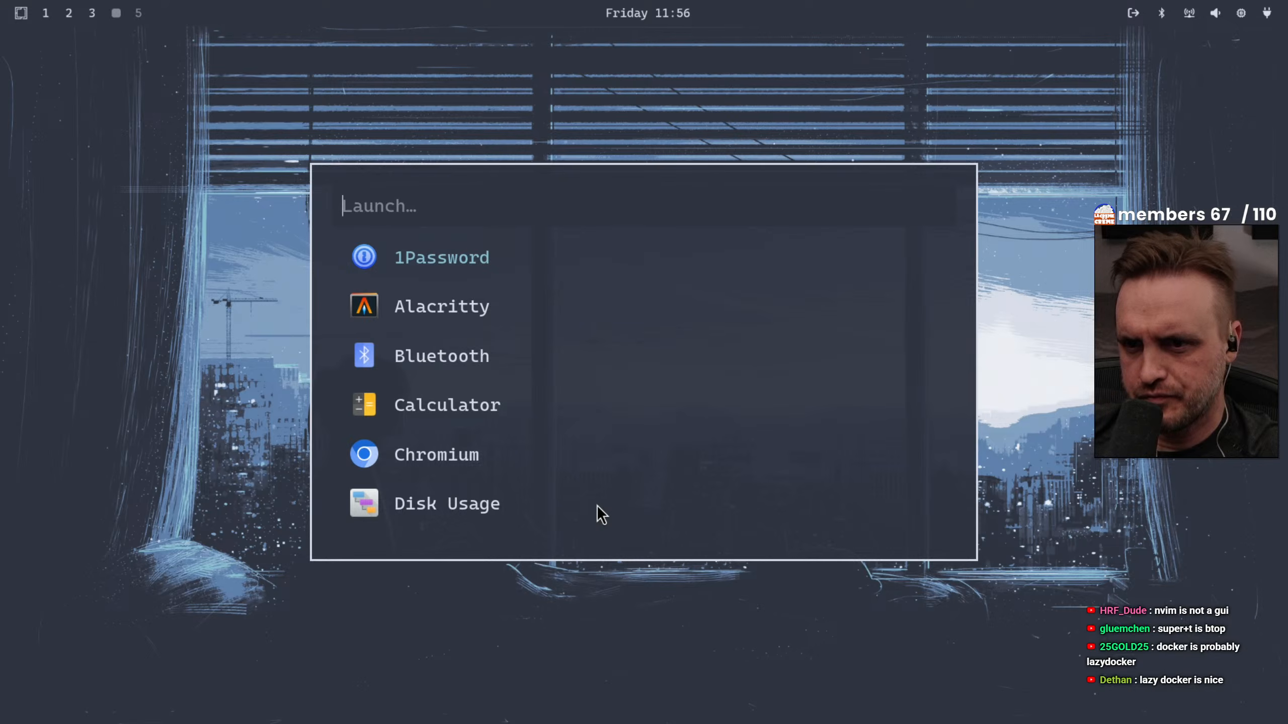
{"action": "key", "text": "Escape"}
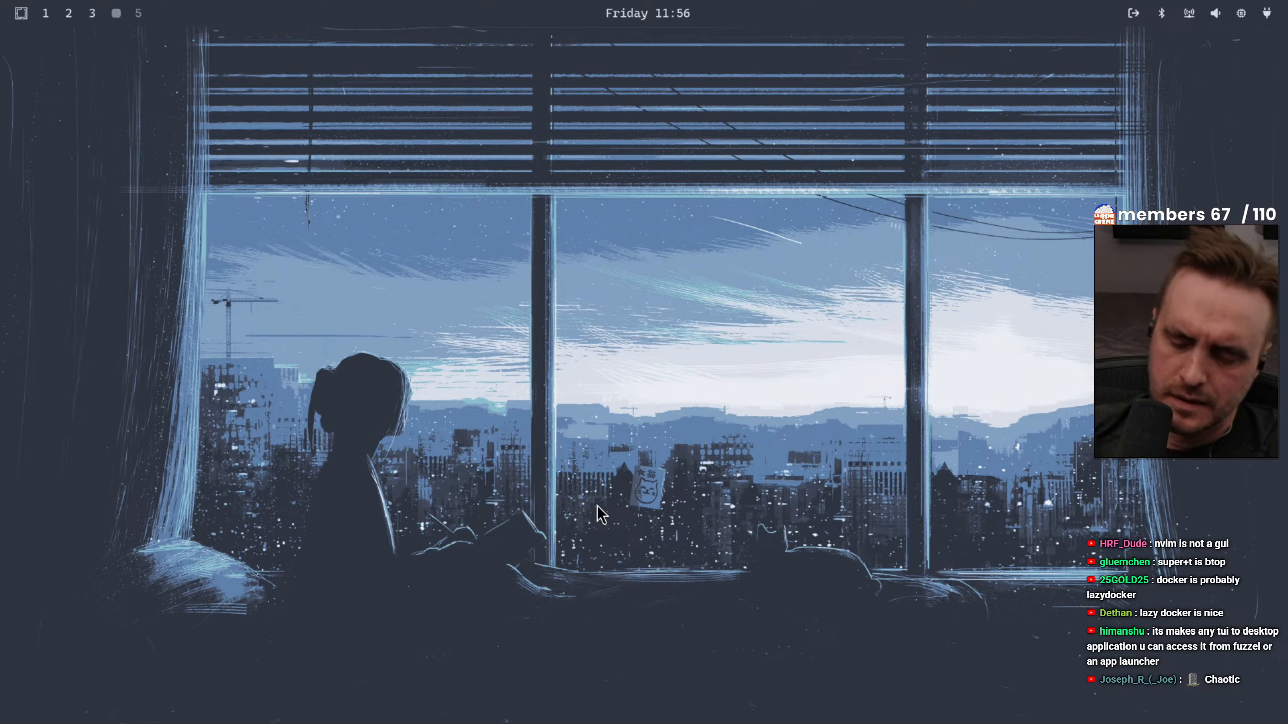
{"action": "key", "text": "super+alt+space"}
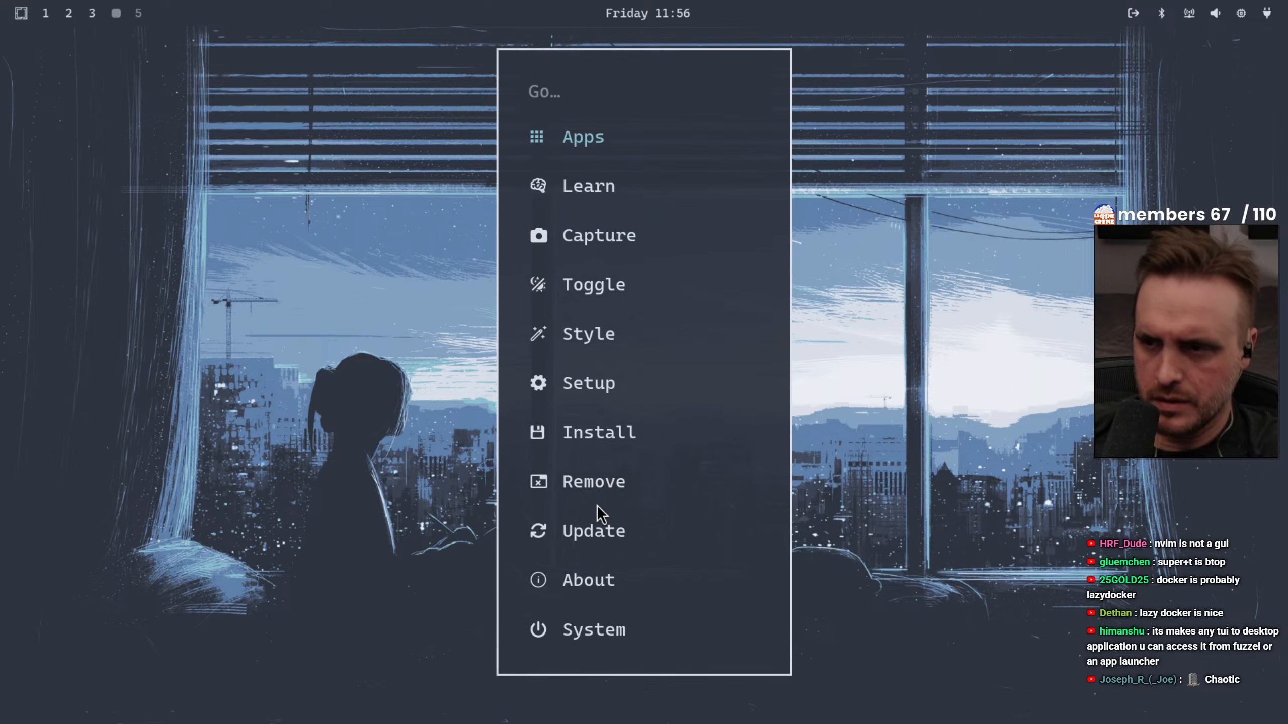
{"action": "key", "text": "Down"}
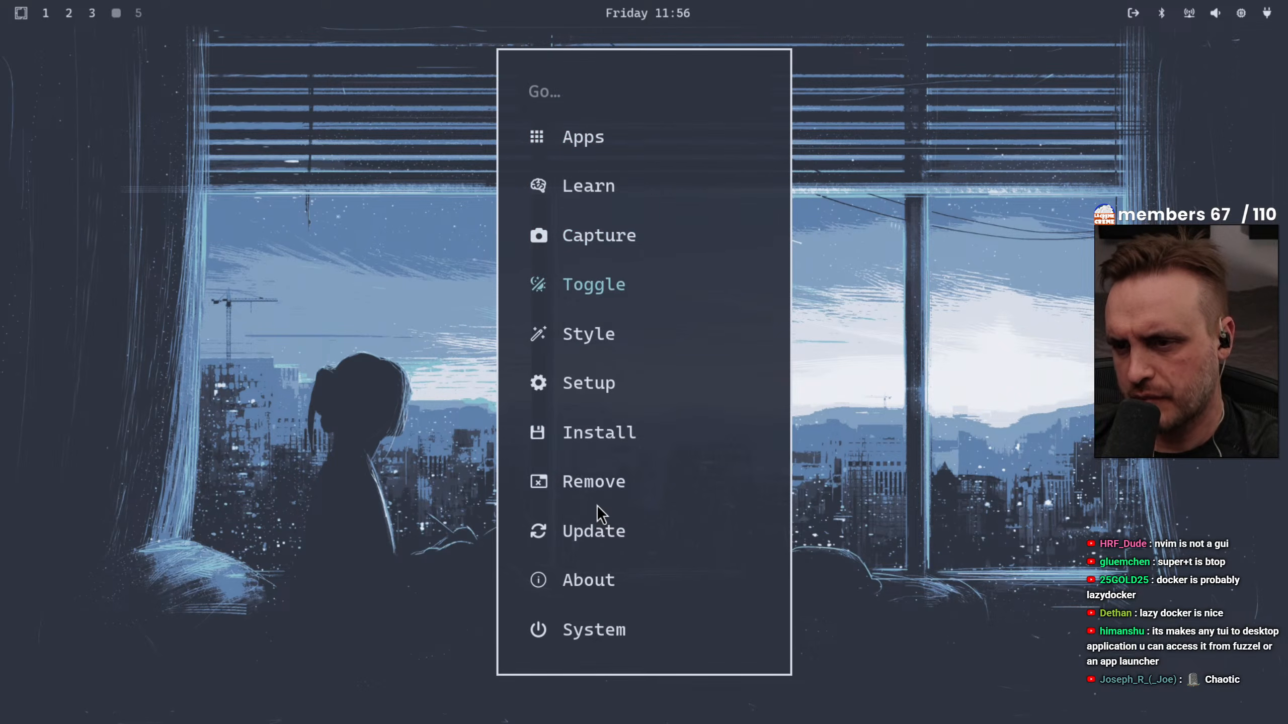
{"action": "key", "text": "Up"}
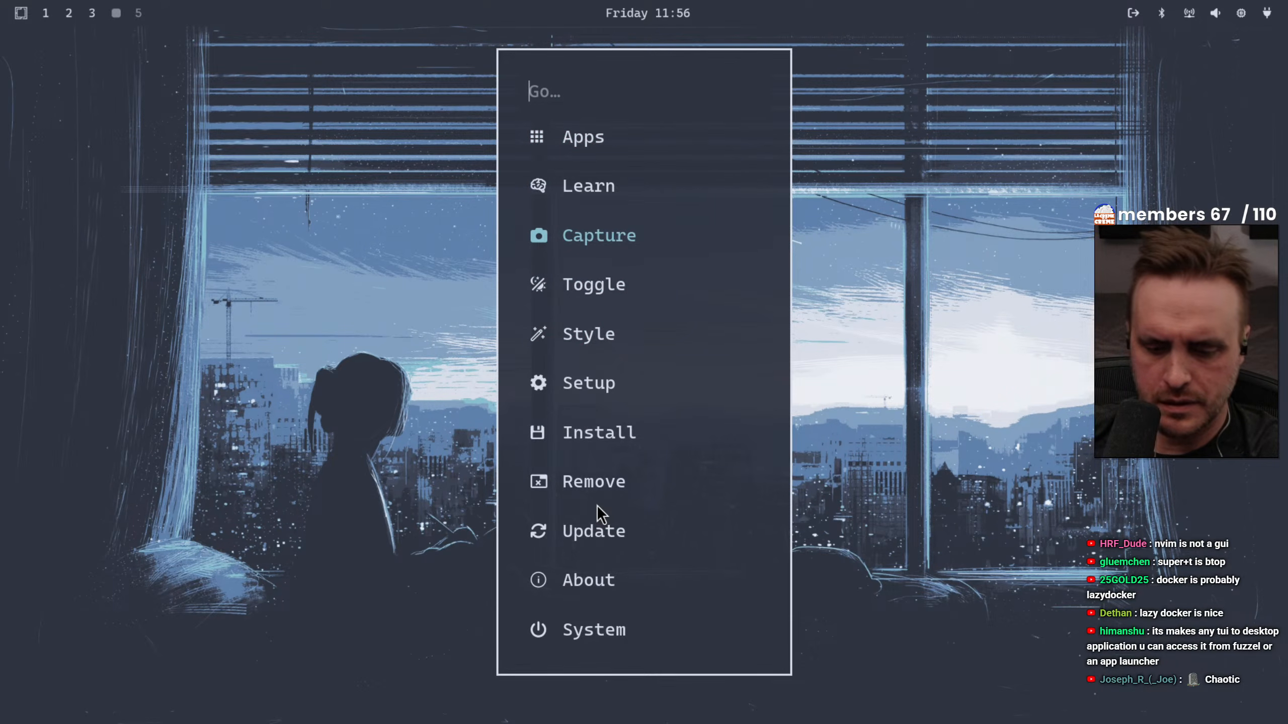
{"action": "key", "text": "Escape"}
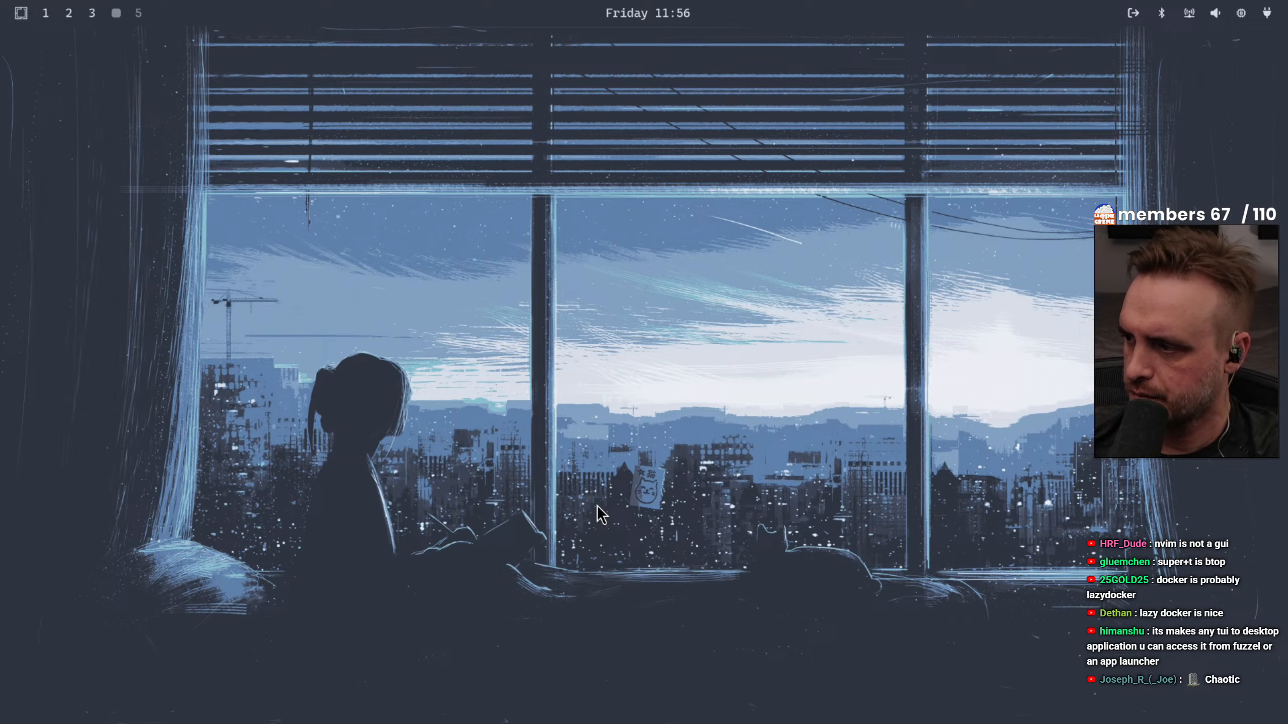
Open a terminal, change to the ~/.config folder and list its contents with "ls -la"
{"action": "key", "text": "super+Return"}
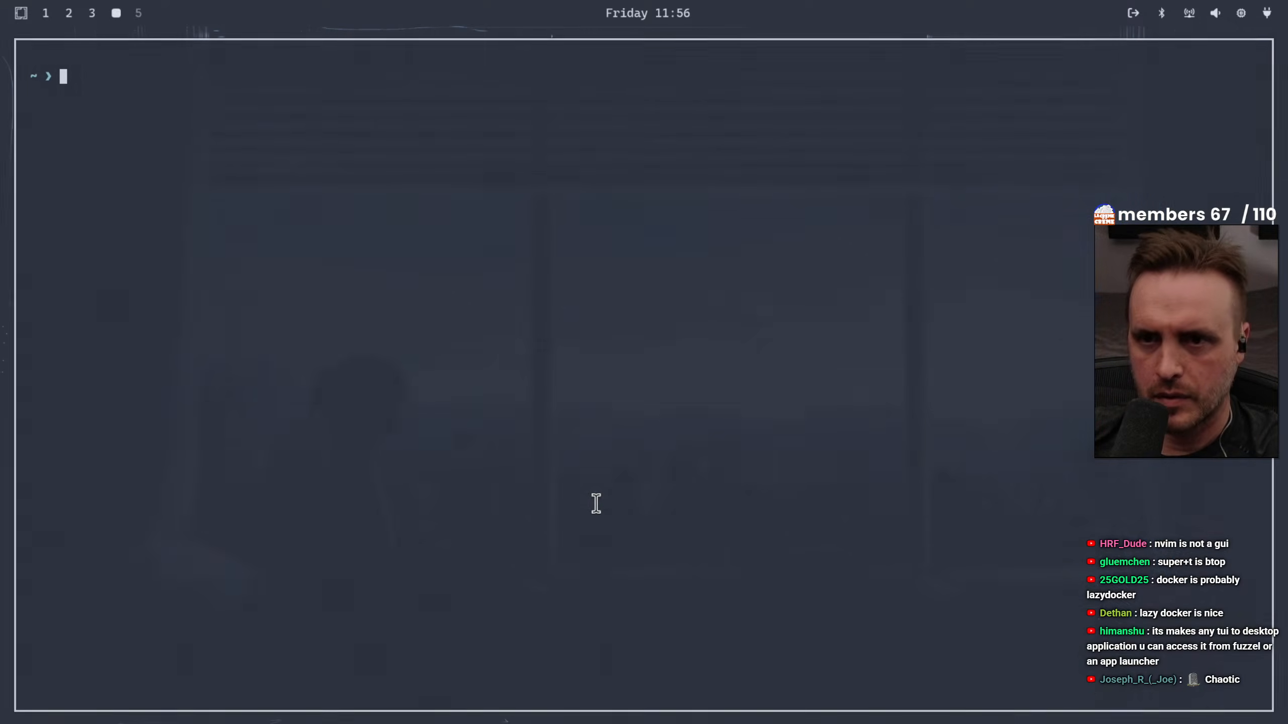
{"action": "type", "text": "cd .config/"}
{"action": "key", "text": "Return"}
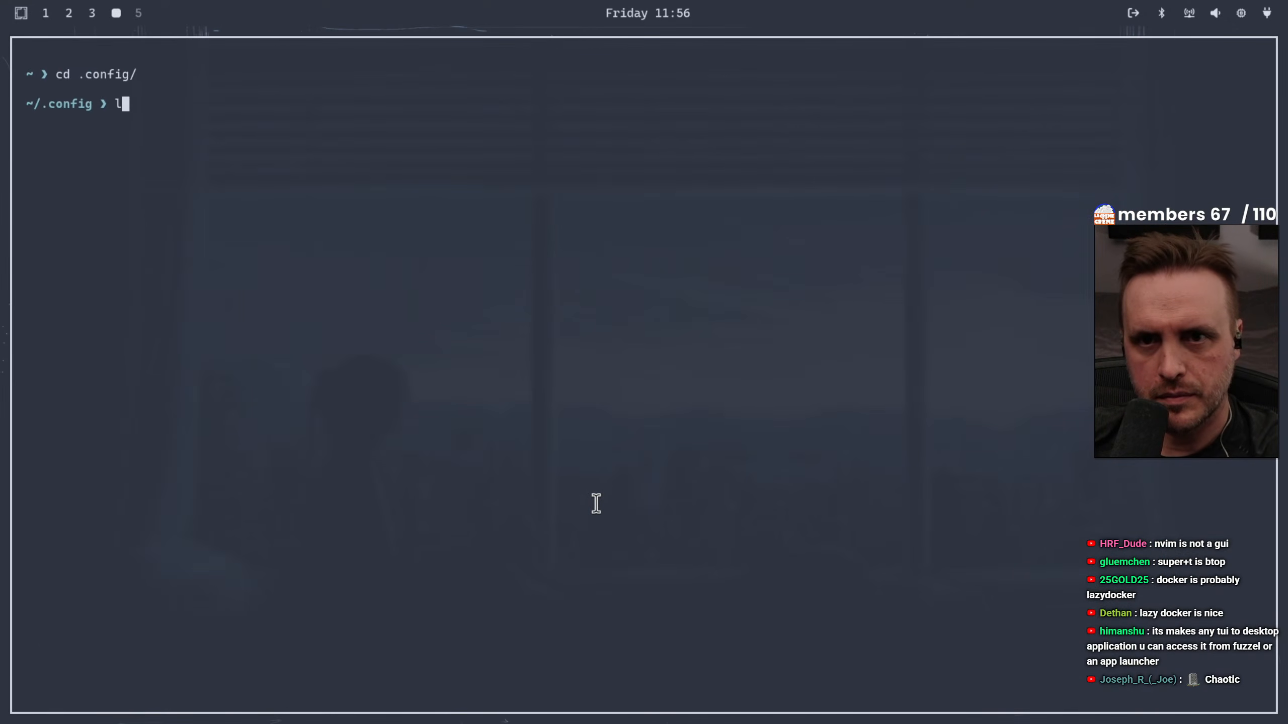
{"action": "type", "text": "ls -la"}
{"action": "key", "text": "Return"}
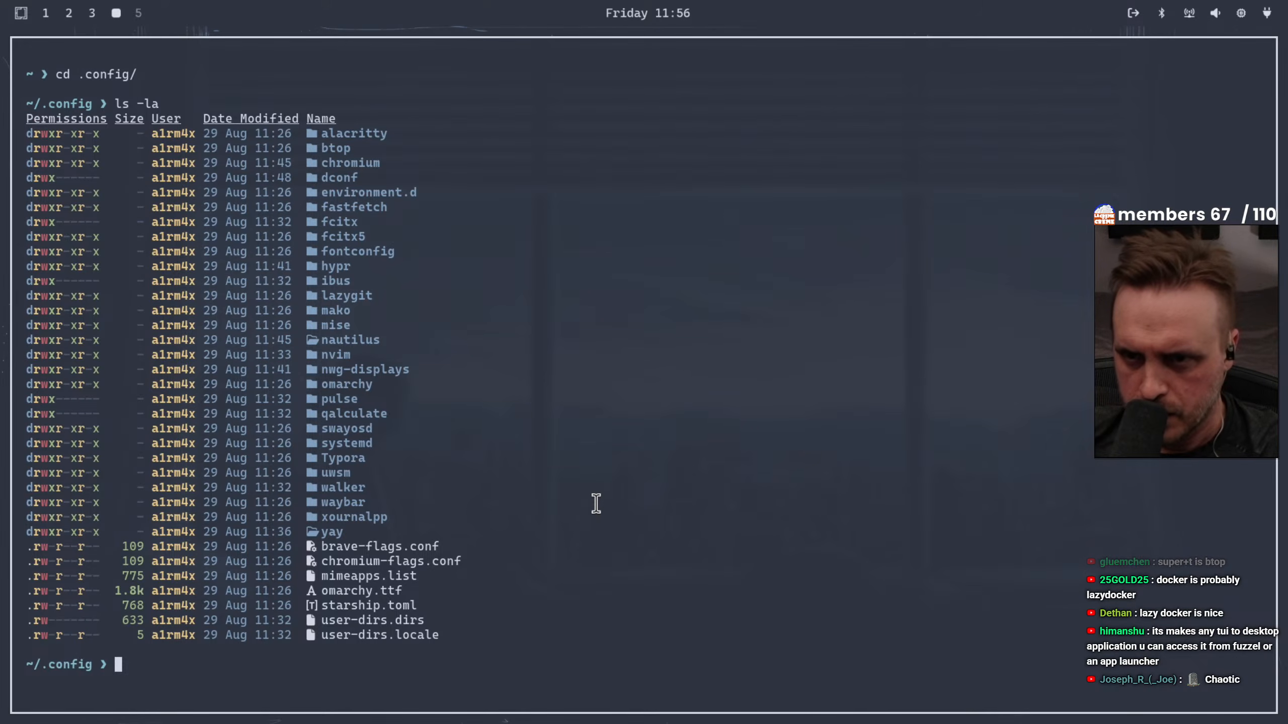
List the contents of the dconf folder, return to ~/.config and list it again
{"action": "type", "text": "cd dc"}
{"action": "key", "text": "Tab"}
{"action": "key", "text": "Return"}
{"action": "type", "text": "ls -la"}
{"action": "key", "text": "Return"}
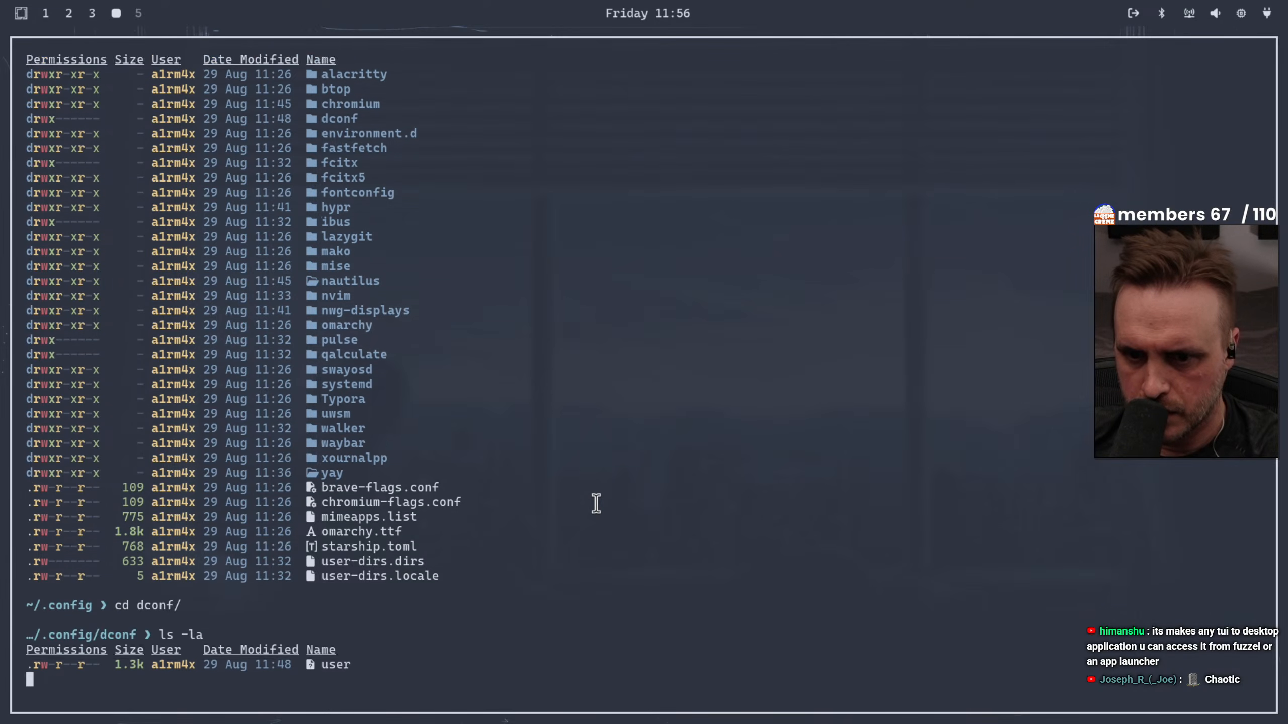
{"action": "type", "text": "cd .."}
{"action": "key", "text": "Return"}
{"action": "type", "text": "ls -la"}
{"action": "key", "text": "Return"}
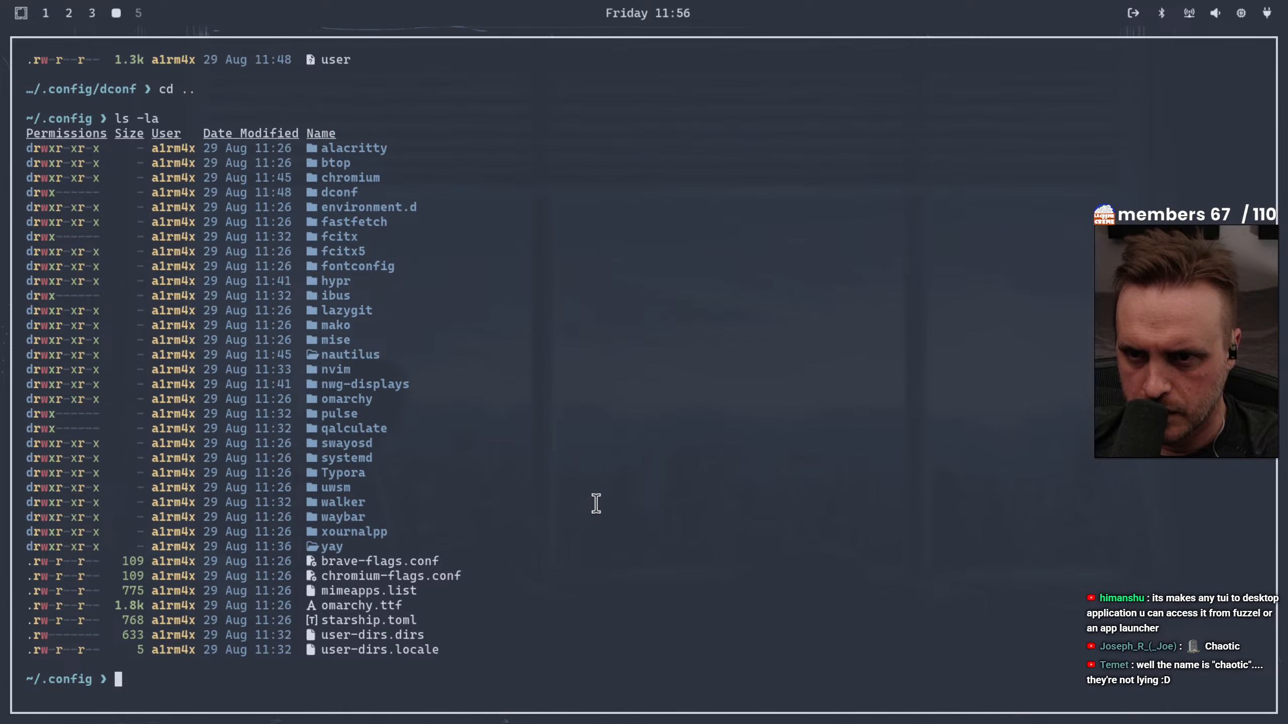
Change to the omarchy folder inside ~/.config and list its contents with "ls -la"
{"action": "type", "text": "cd"}
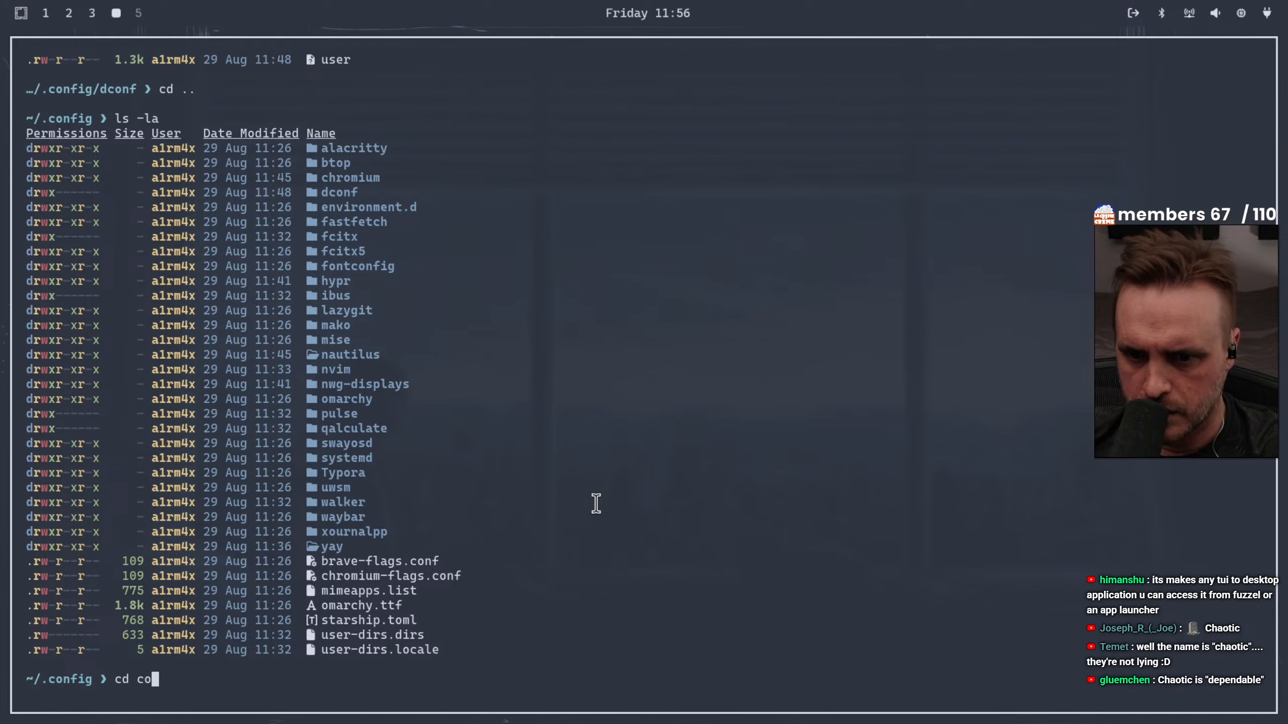
{"action": "type", "text": " om"}
{"action": "key", "text": "Tab"}
{"action": "key", "text": "Return"}
{"action": "type", "text": "ls -la"}
{"action": "key", "text": "Return"}
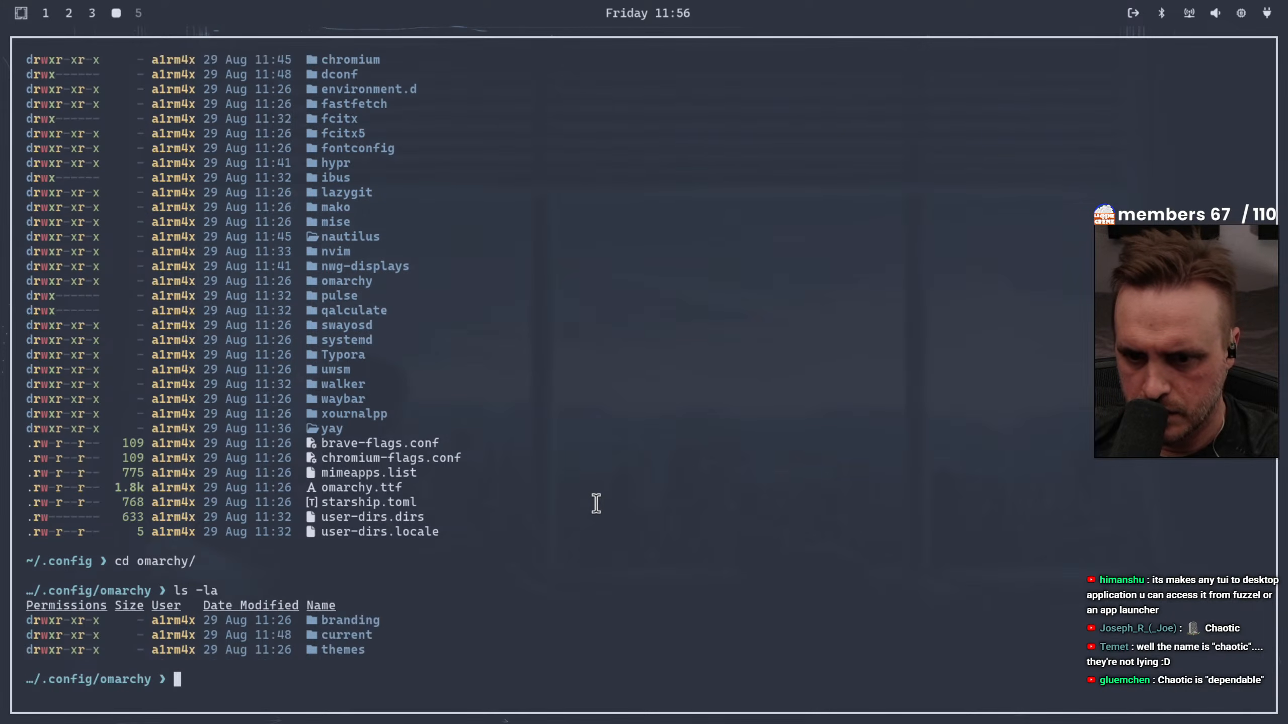
Enlarge the terminal text by three steps, clear the screen and list the omarchy folder again
{"action": "key", "text": "ctrl+plus"}
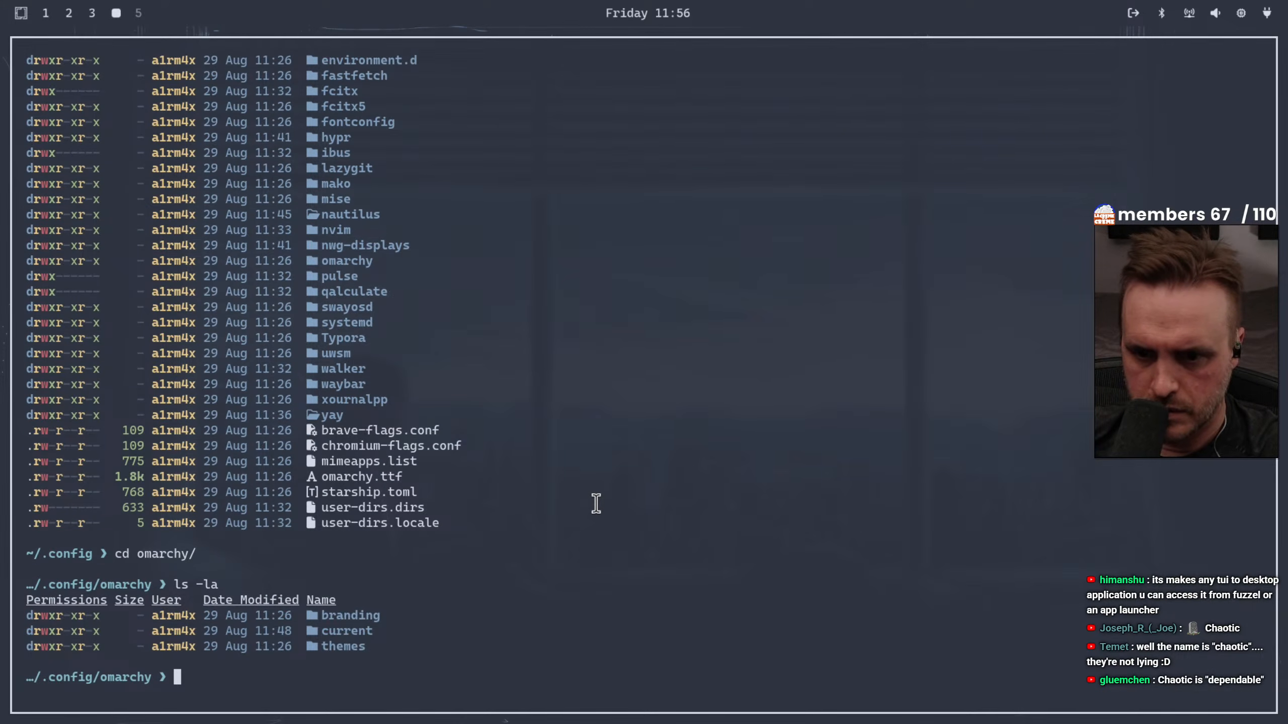
{"action": "key", "text": "ctrl+plus"}
{"action": "key", "text": "ctrl+plus"}
{"action": "key", "text": "ctrl+l"}
{"action": "type", "text": "ls "}
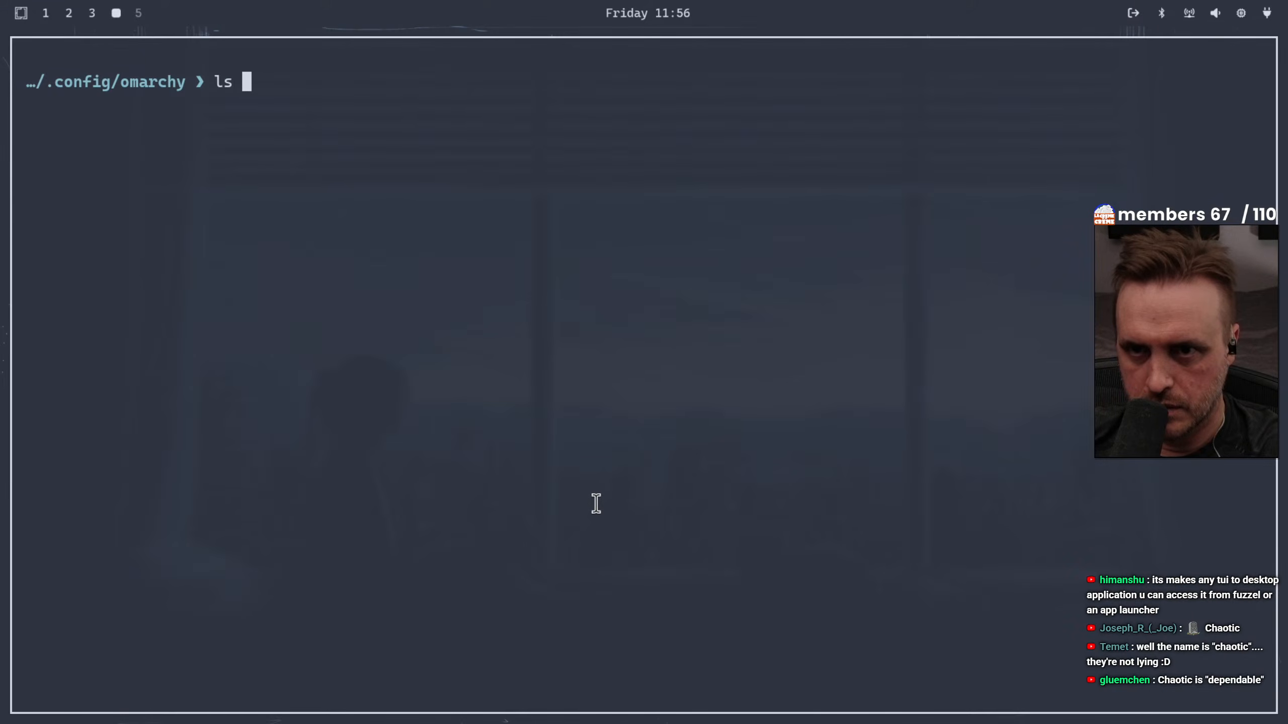
{"action": "type", "text": "-la"}
{"action": "key", "text": "Return"}
Change to the omarchy folder's "current" subfolder and list where its links point
{"action": "type", "text": "cd cu"}
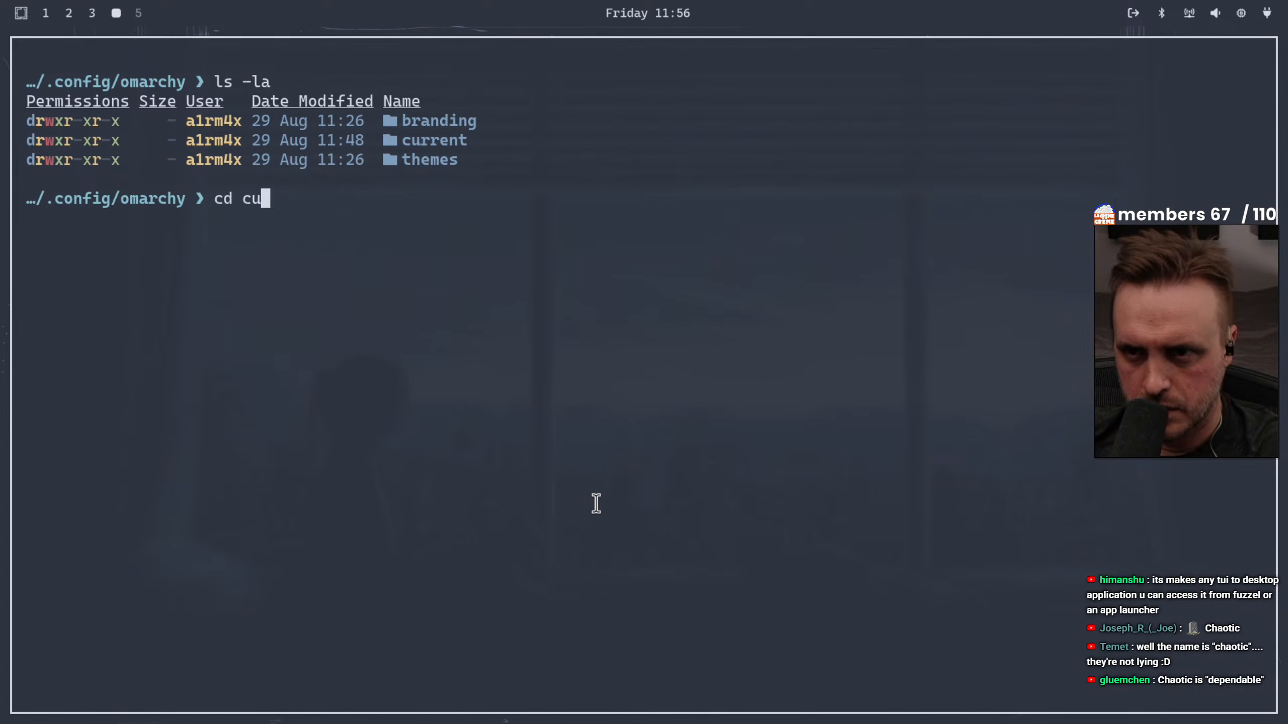
{"action": "key", "text": "Tab"}
{"action": "key", "text": "Return"}
{"action": "type", "text": "ls -la"}
{"action": "key", "text": "Return"}
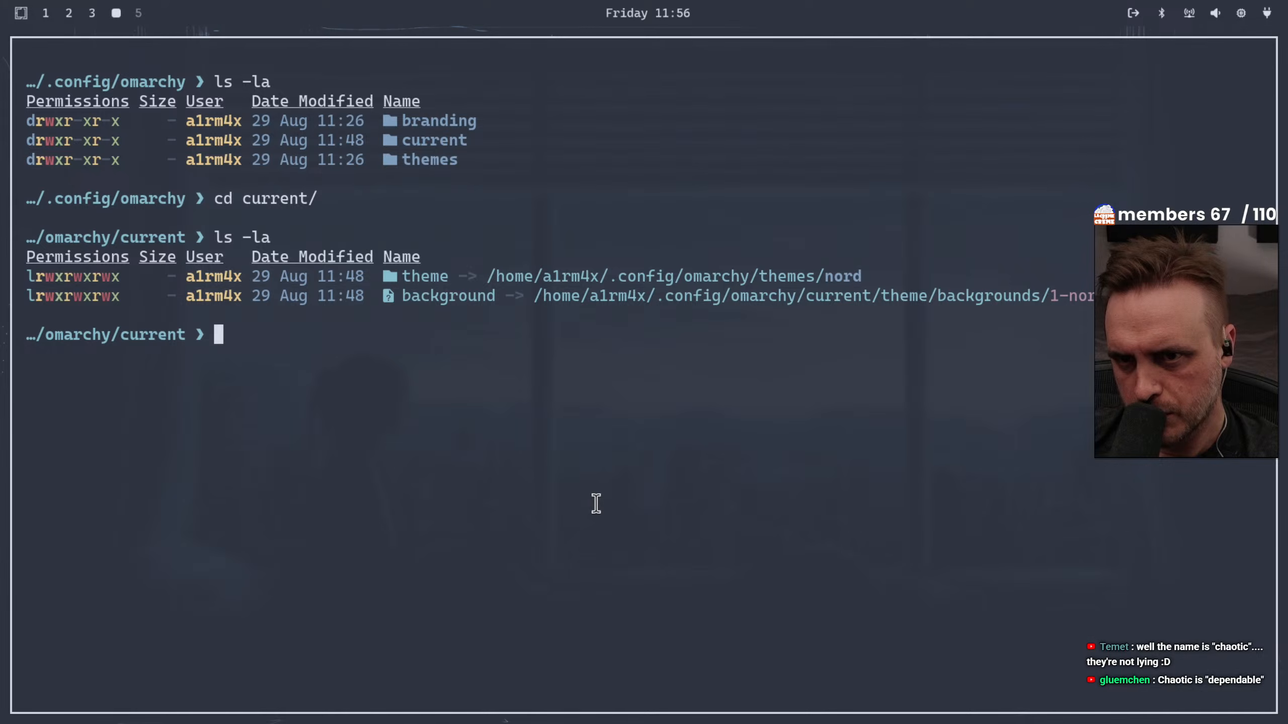
Go back up from "current" to the omarchy folder and list its contents
{"action": "type", "text": "ll"}
{"action": "key", "text": "BackSpace"}
{"action": "key", "text": "BackSpace"}
{"action": "type", "text": "cd .."}
{"action": "key", "text": "Return"}
{"action": "type", "text": "ls -la"}
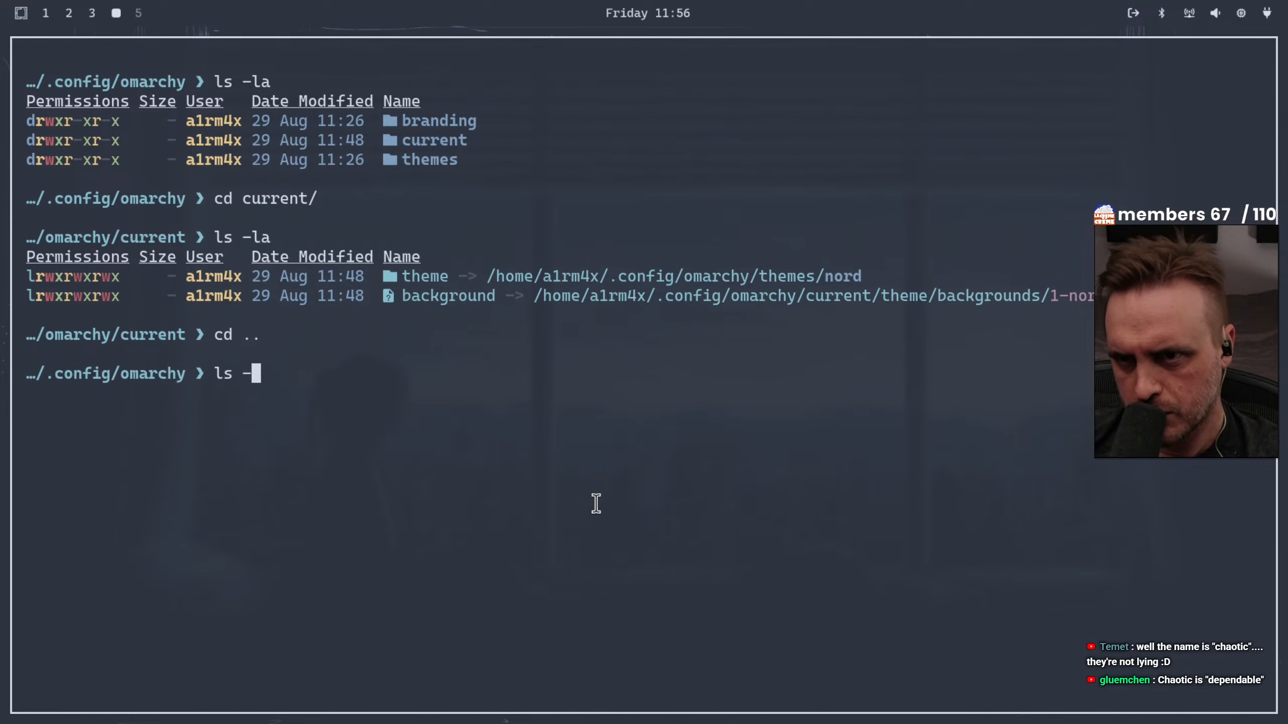
{"action": "key", "text": "Return"}
List the files in the branding subfolder, return to the omarchy folder and list it again
{"action": "type", "text": "cd branding/"}
{"action": "key", "text": "Return"}
{"action": "type", "text": "ls -la"}
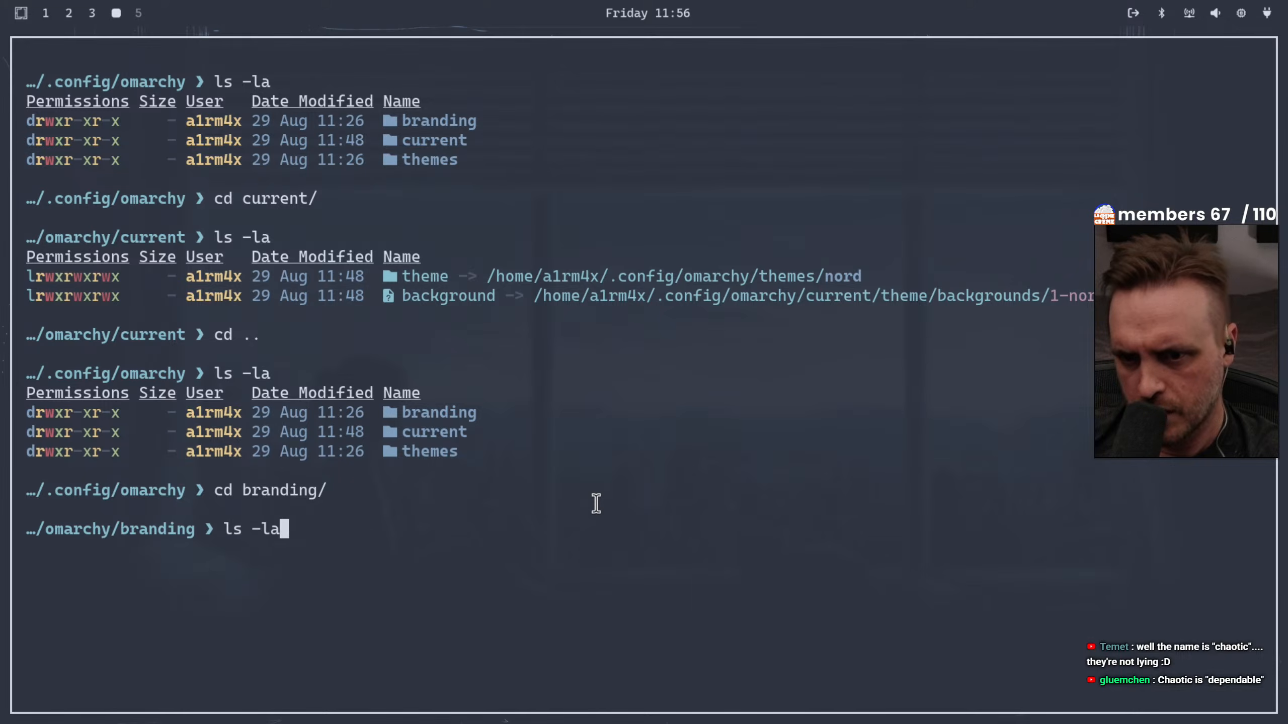
{"action": "key", "text": "Return"}
{"action": "type", "text": "cd .."}
{"action": "key", "text": "Return"}
{"action": "type", "text": "ls -la"}
{"action": "key", "text": "Return"}
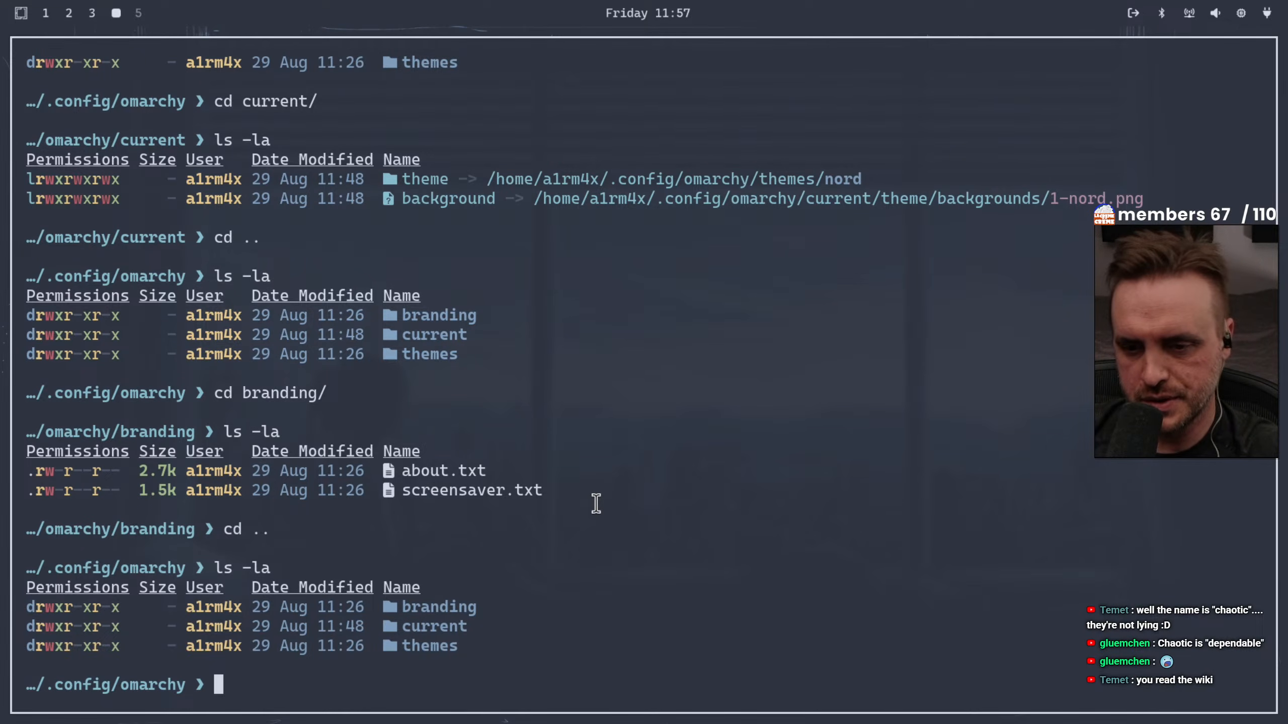
Switch to the Chromium browser on empty workspace 5 and open a new Incognito window
{"action": "left_click", "coordinate": [138, 12]}
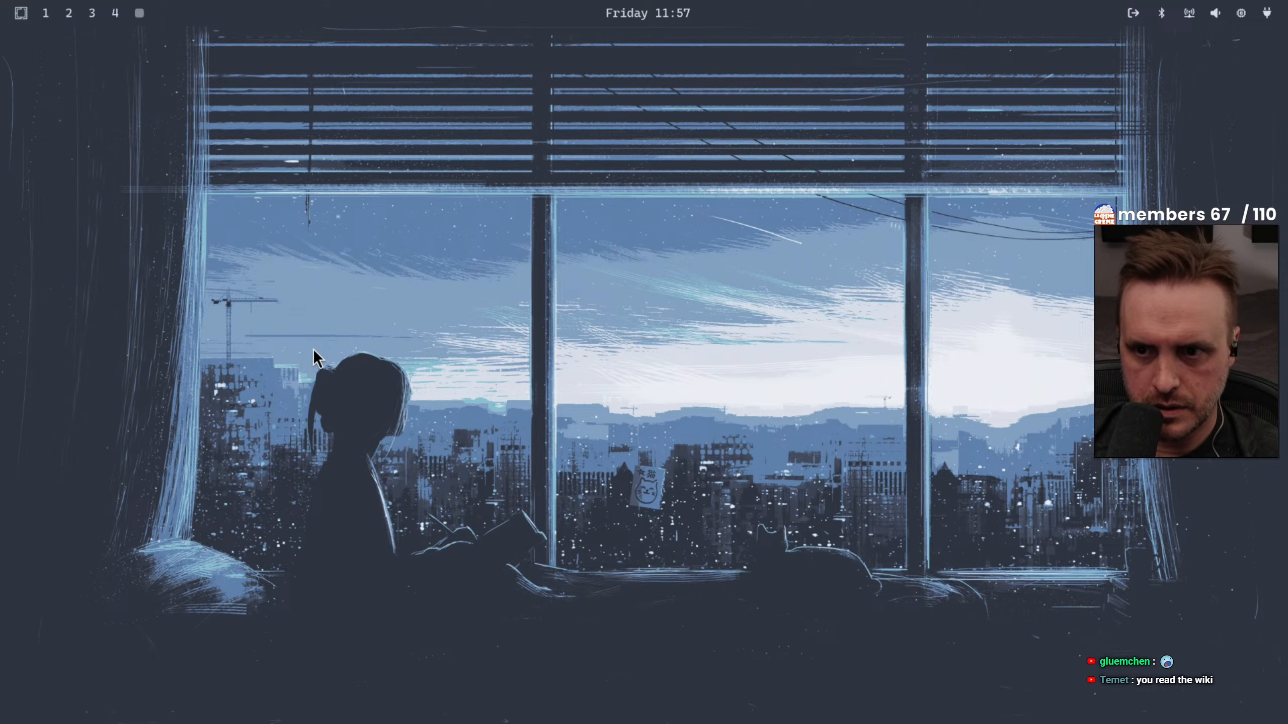
{"action": "key", "text": "super+b"}
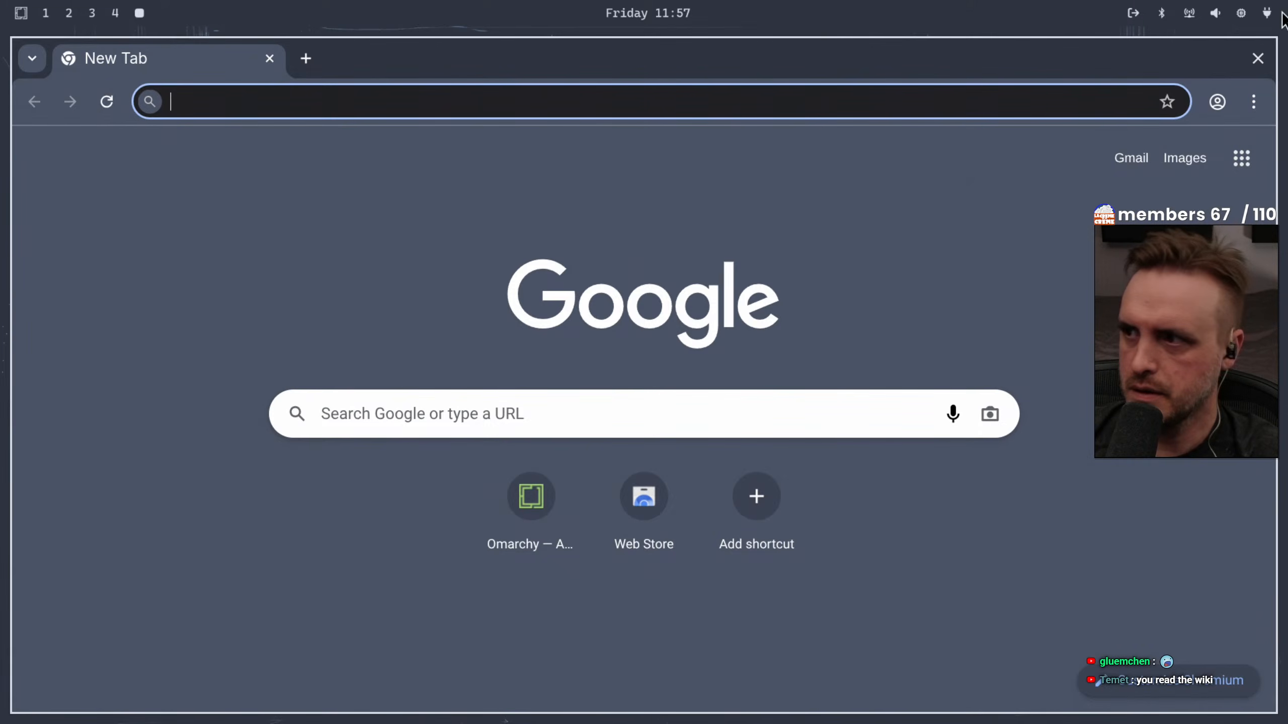
{"action": "left_click", "coordinate": [1253, 102]}
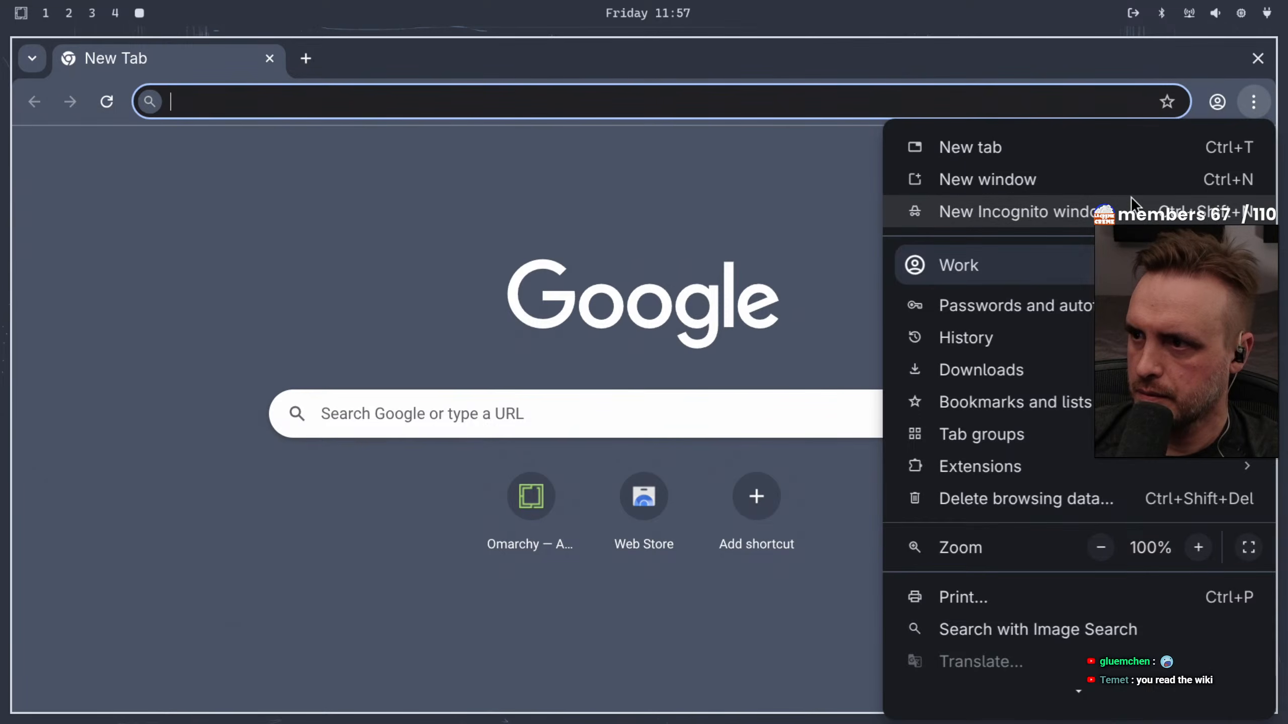
{"action": "left_click", "coordinate": [1136, 208]}
{"action": "left_click", "coordinate": [618, 58]}
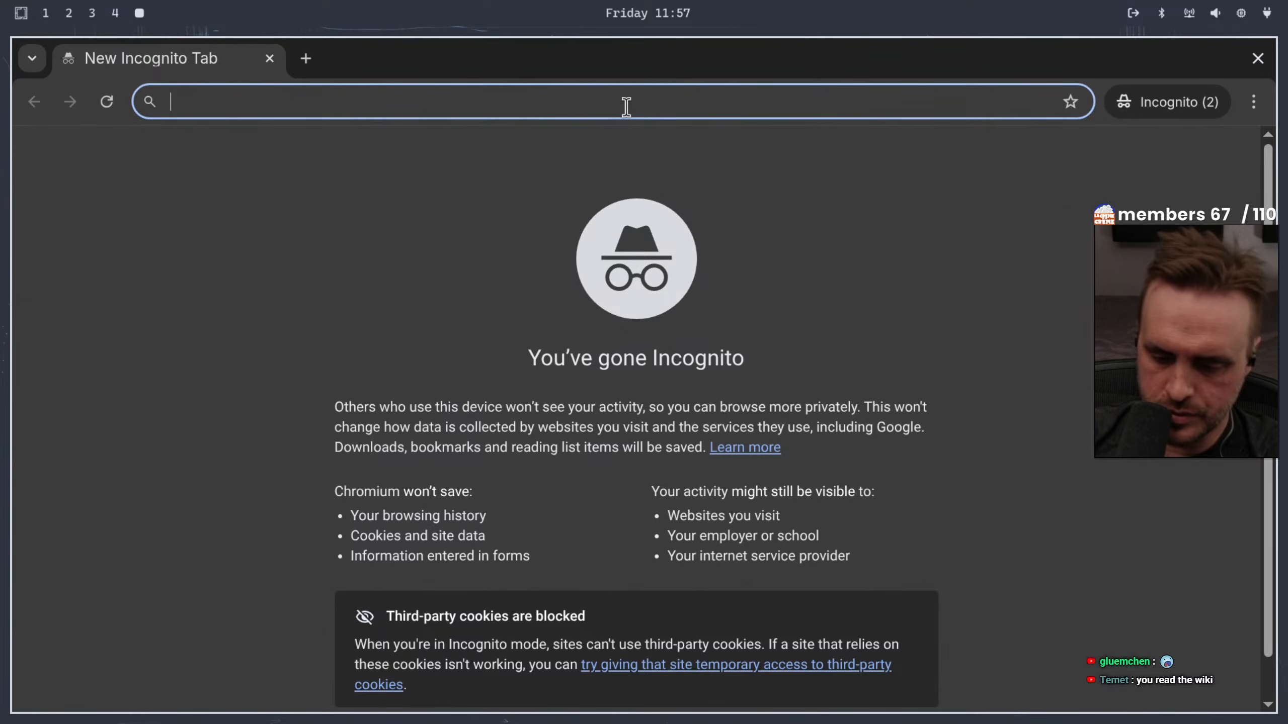
Search the web for "excalidraw" and open the Excalidraw Whiteboard site
{"action": "type", "text": "exc"}
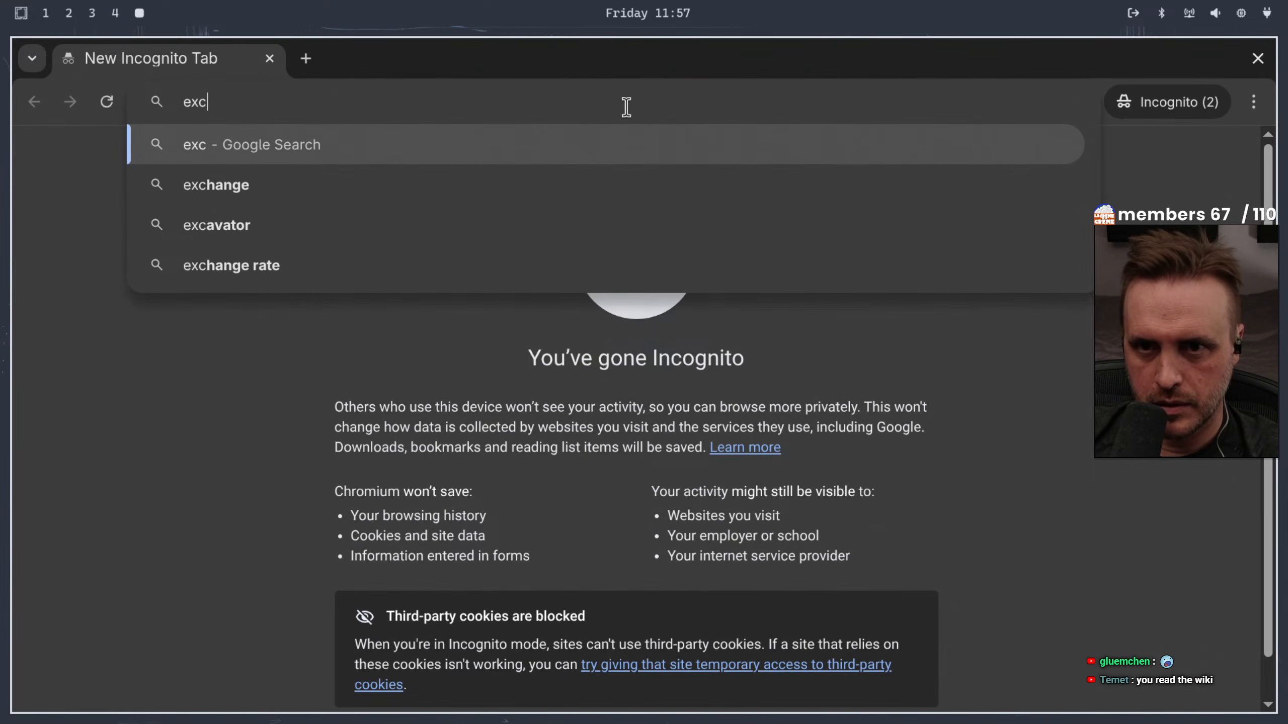
{"action": "type", "text": "alidraw"}
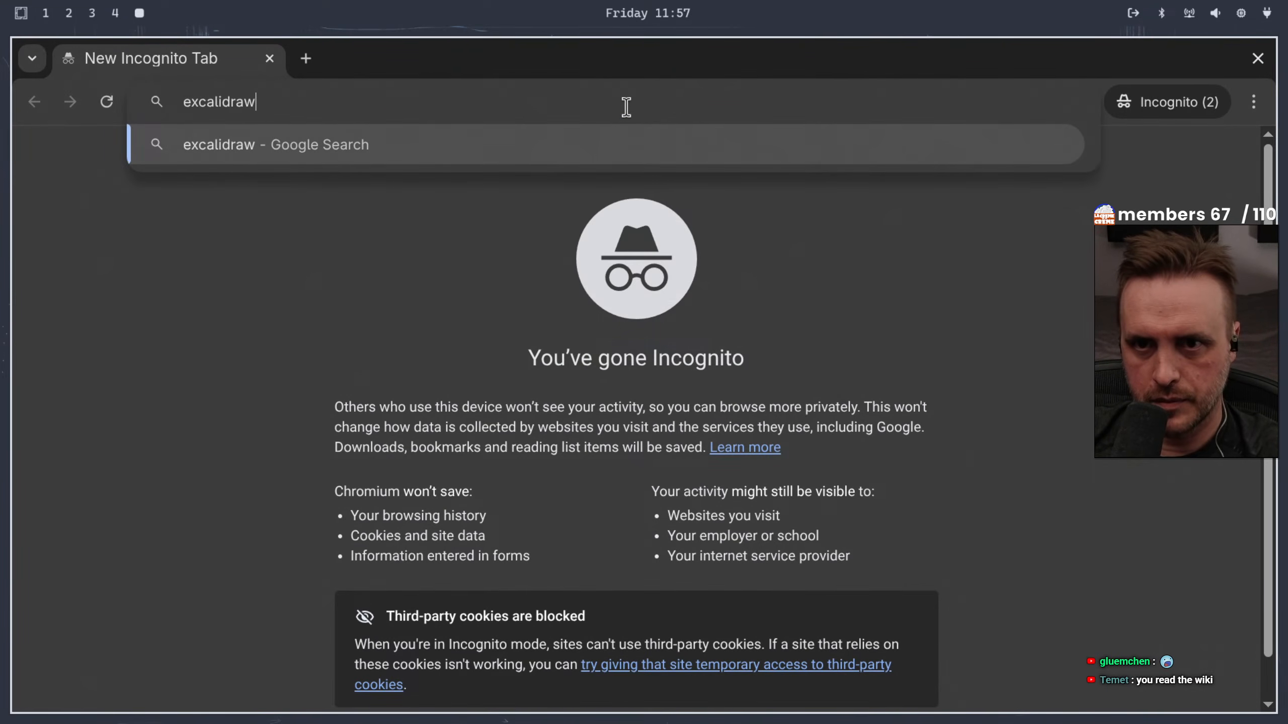
{"action": "key", "text": "Return"}
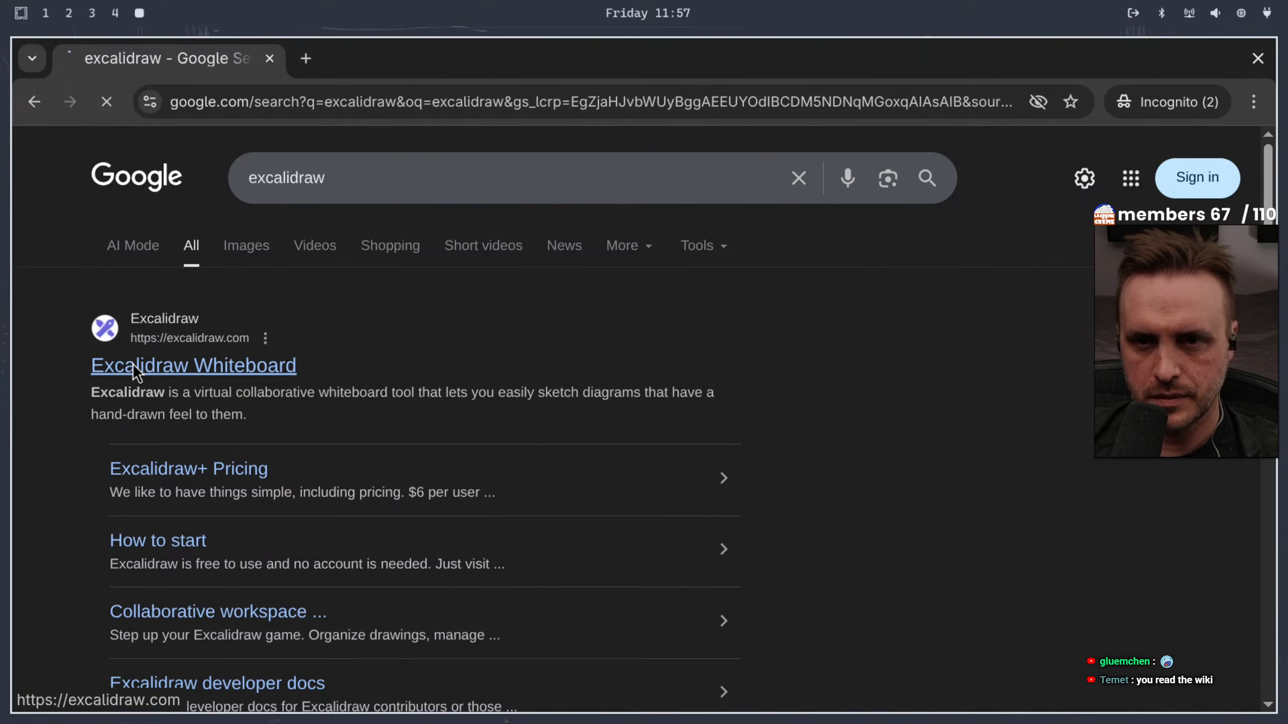
{"action": "left_click", "coordinate": [133, 364]}
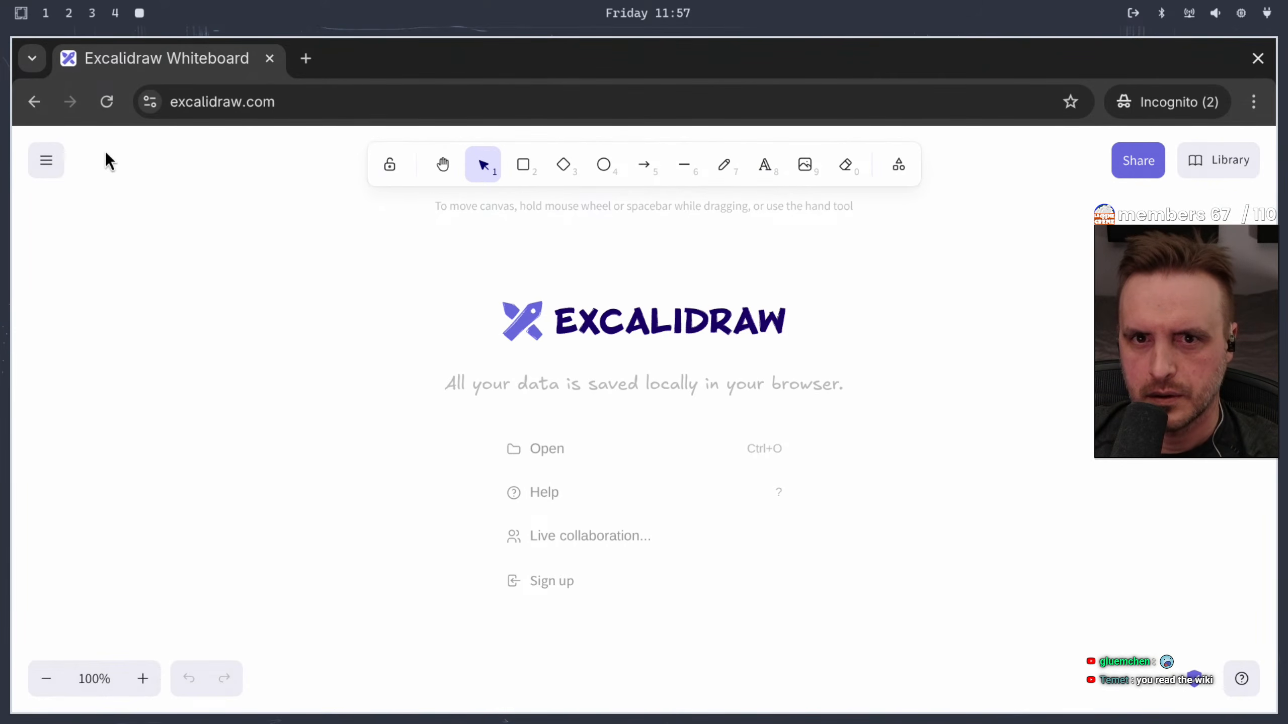
Set the Excalidraw whiteboard's theme to dark and close its settings
{"action": "left_click", "coordinate": [45, 167]}
{"action": "scroll", "coordinate": [104, 439], "scroll_direction": "down", "scroll_amount": 3}
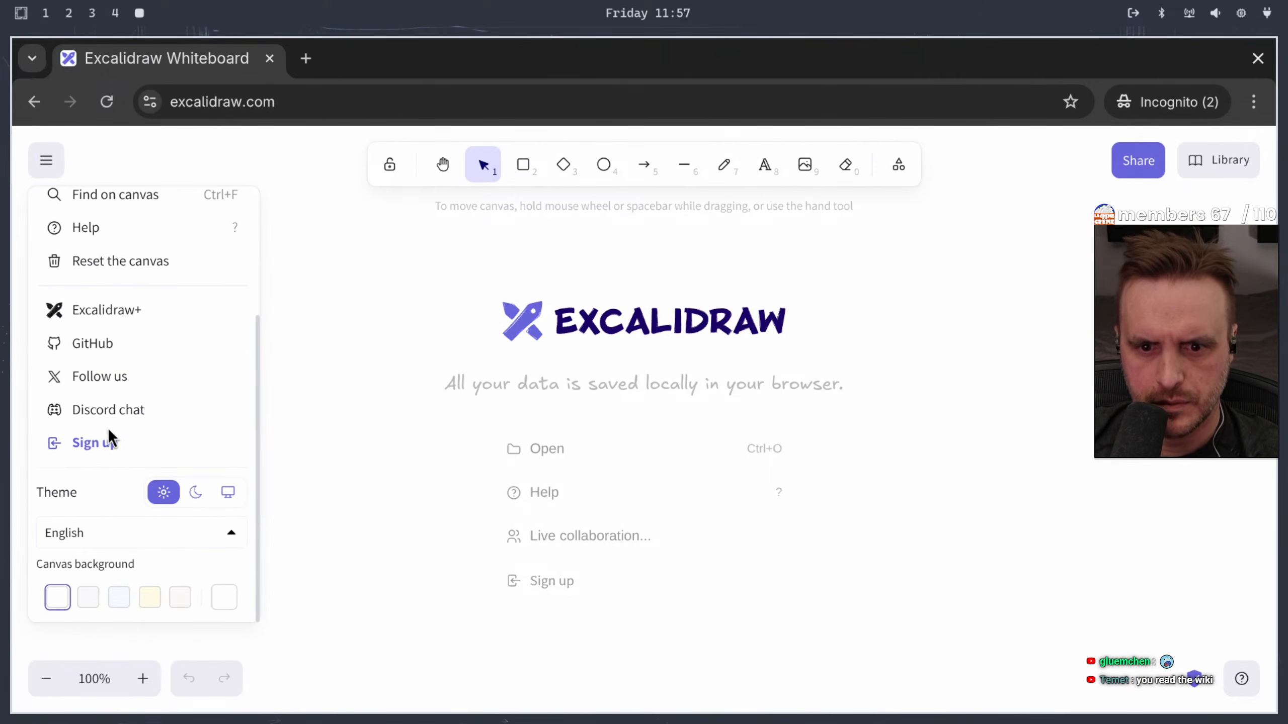
{"action": "left_click", "coordinate": [197, 492]}
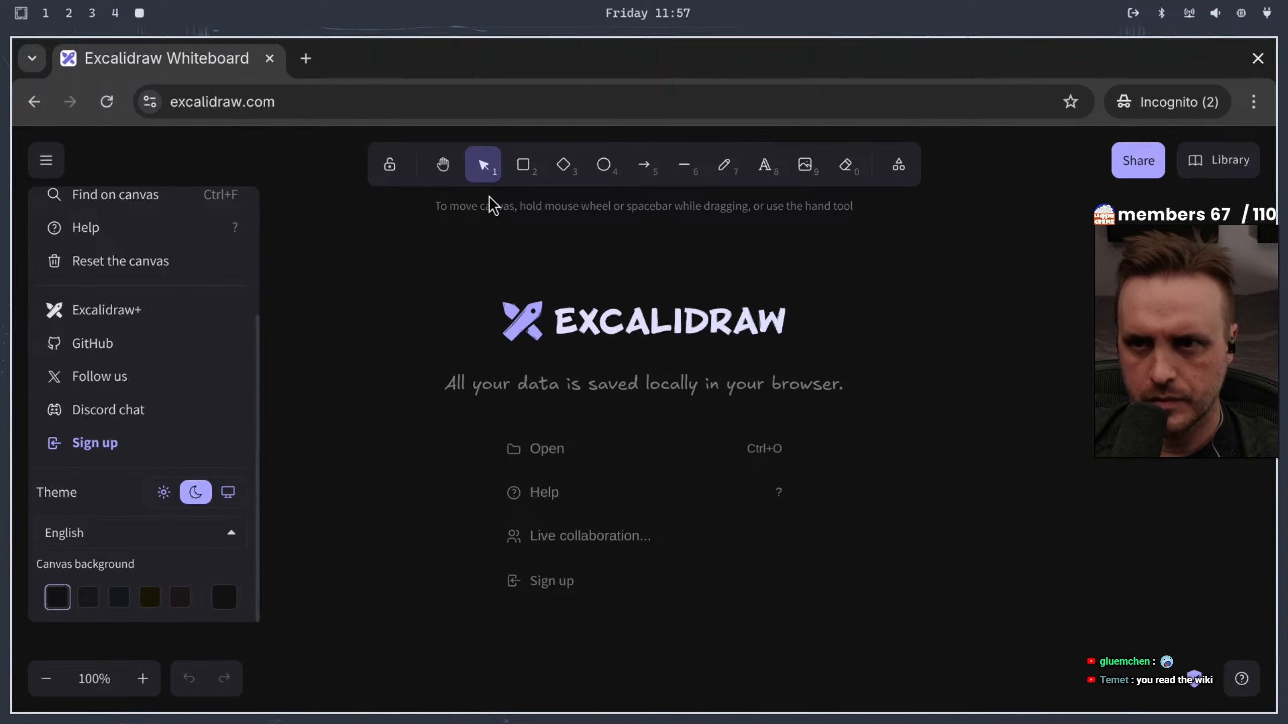
{"action": "left_click", "coordinate": [427, 246]}
Turn on zen mode for the whiteboard, activate the freehand Draw tool and show the page in full screen
{"action": "right_click", "coordinate": [347, 284]}
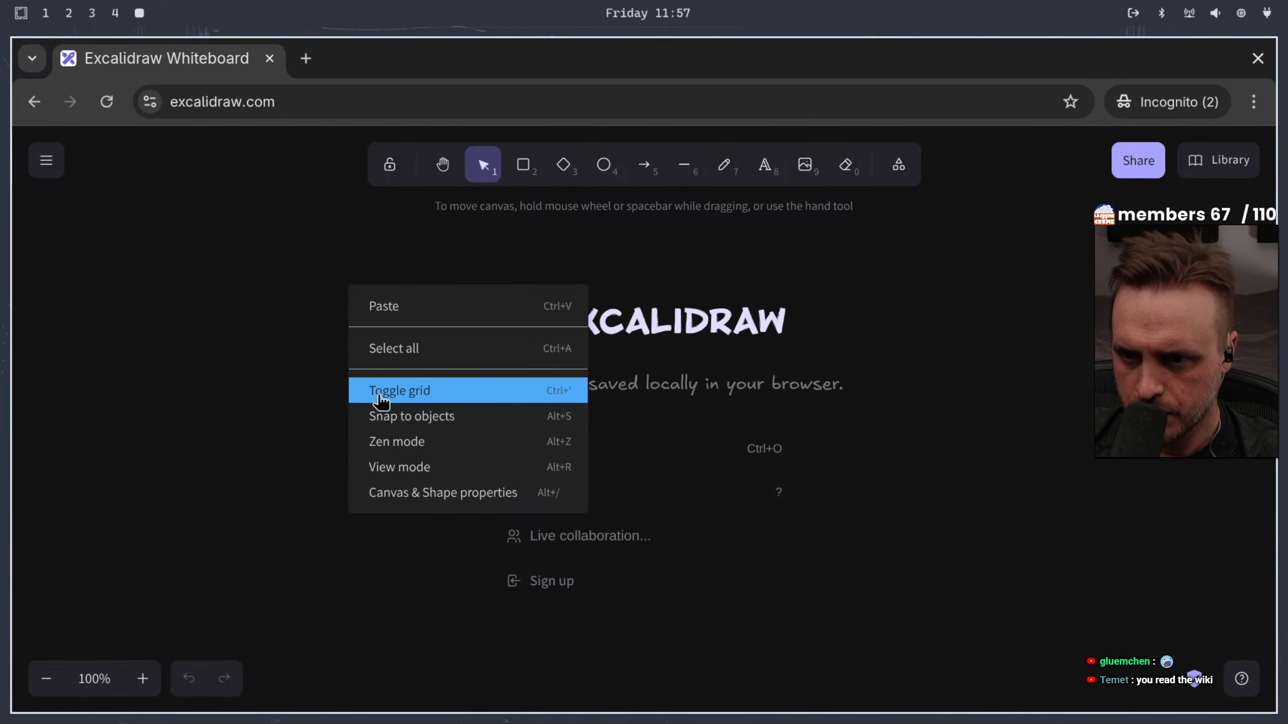
{"action": "left_click", "coordinate": [385, 441]}
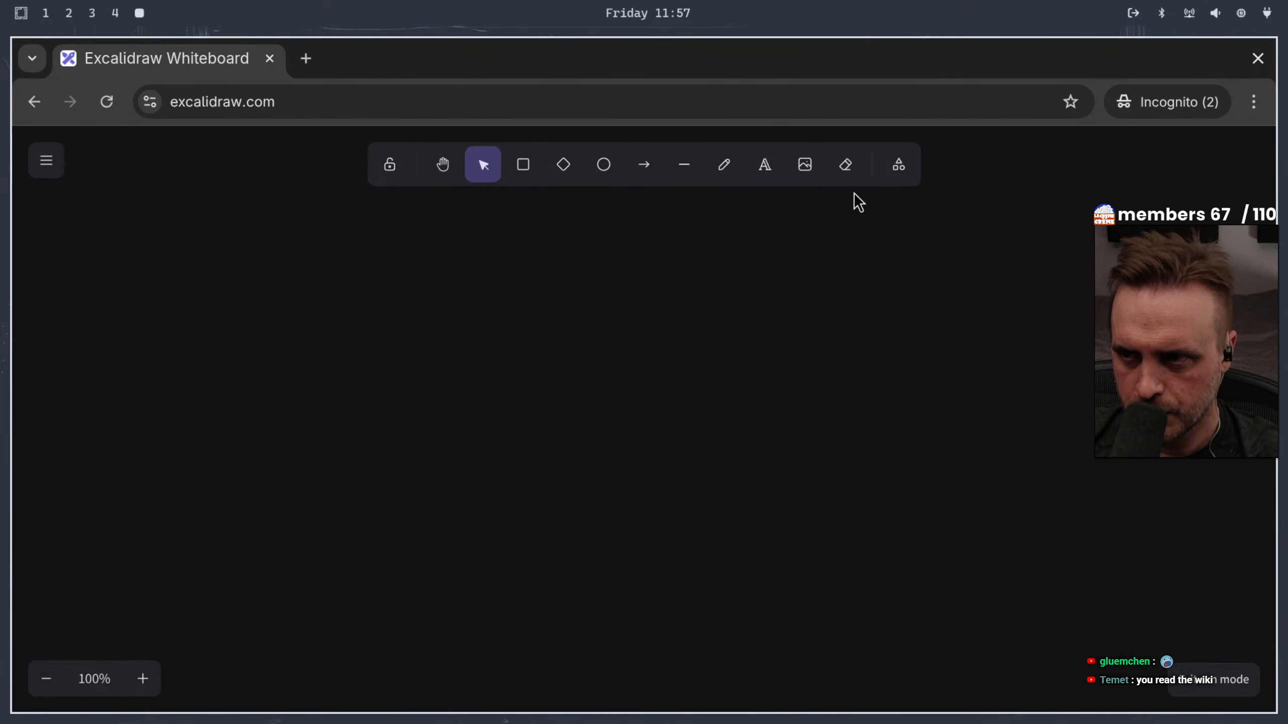
{"action": "left_click", "coordinate": [722, 164]}
{"action": "key", "text": "F11"}
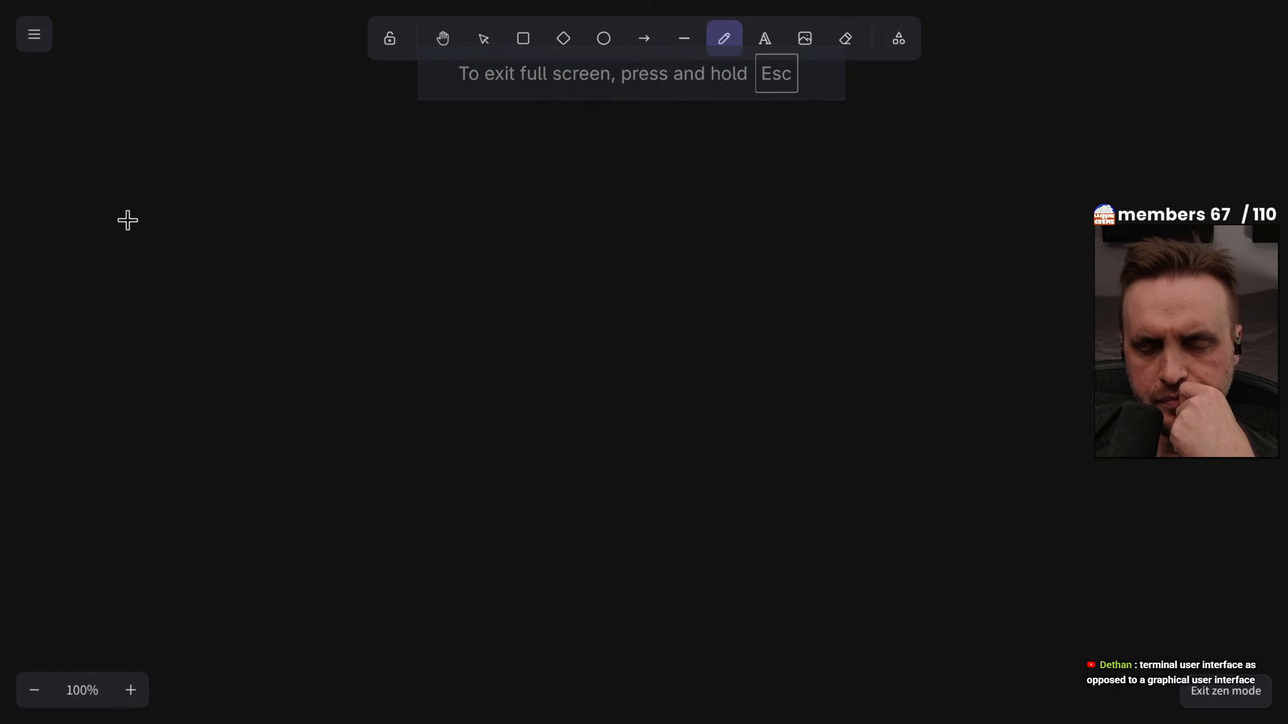
Handwrite the heading "omarchy 2.0 :" across the upper canvas, underlining the name and the version separately
{"action": "mouse_move", "coordinate": [129, 216]}
{"action": "left_mouse_down"}
{"action": "mouse_move", "coordinate": [371, 236]}
{"action": "mouse_move", "coordinate": [391, 337]}
{"action": "left_mouse_up"}
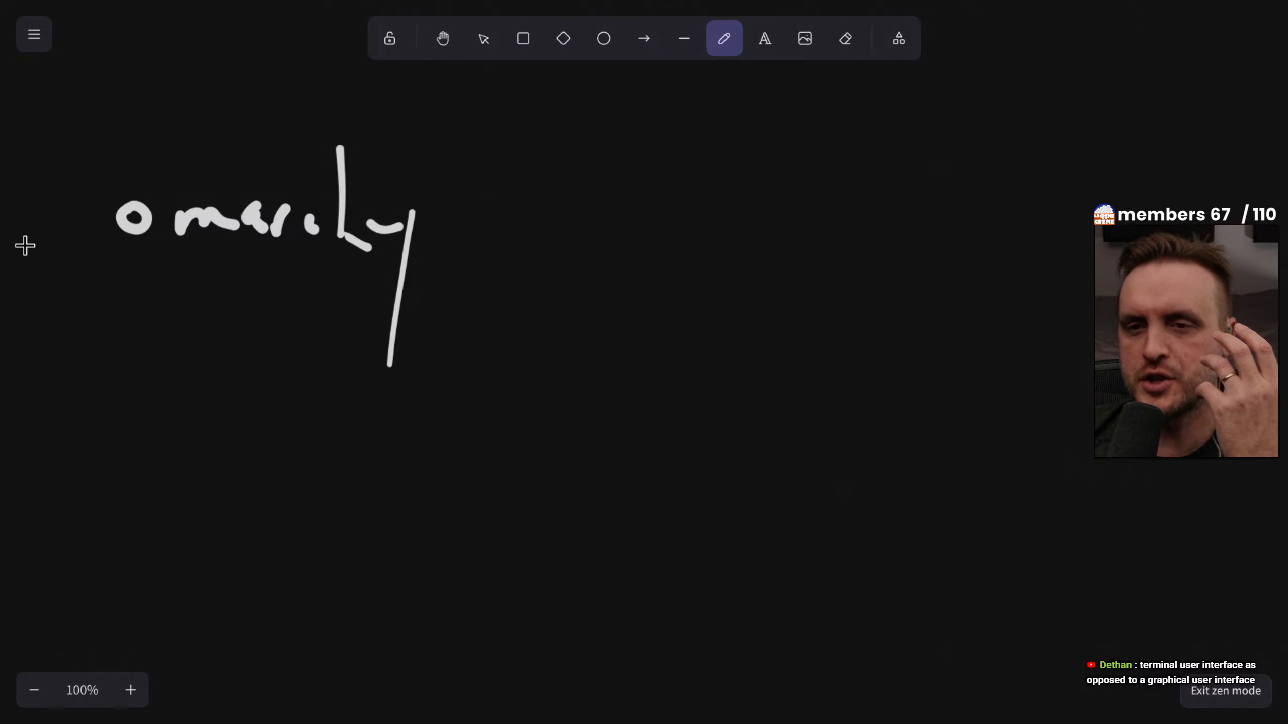
{"action": "left_click_drag", "start_coordinate": [135, 261], "coordinate": [558, 260]}
{"action": "mouse_move", "coordinate": [617, 122]}
{"action": "left_mouse_down"}
{"action": "mouse_move", "coordinate": [603, 193]}
{"action": "mouse_move", "coordinate": [616, 206]}
{"action": "left_mouse_up"}
{"action": "left_click", "coordinate": [679, 202]}
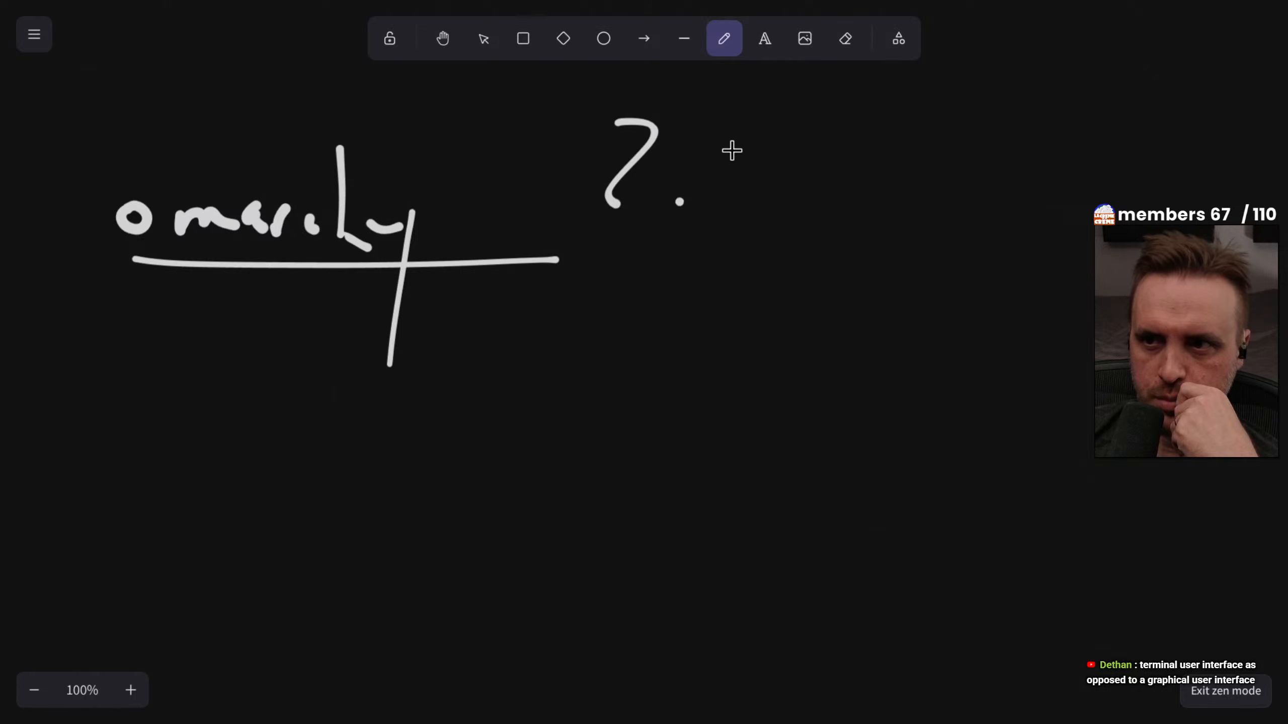
{"action": "left_click_drag", "start_coordinate": [769, 119], "coordinate": [724, 161]}
{"action": "left_click_drag", "start_coordinate": [518, 287], "coordinate": [795, 276]}
{"action": "left_click", "coordinate": [903, 177]}
{"action": "left_click", "coordinate": [906, 213]}
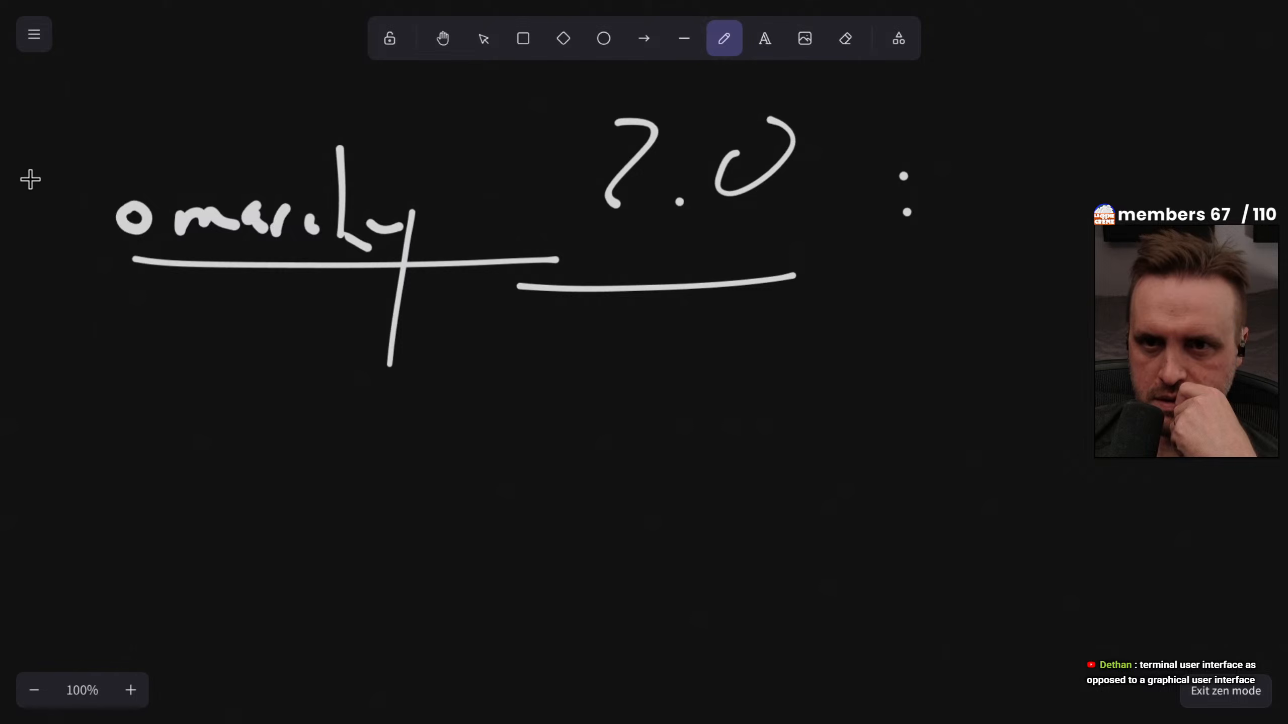
Draw an opening and a closing pair of quotation marks around the omarchy heading
{"action": "left_click_drag", "start_coordinate": [25, 118], "coordinate": [63, 136]}
{"action": "left_click", "coordinate": [69, 114]}
{"action": "left_click_drag", "start_coordinate": [961, 102], "coordinate": [966, 129]}
{"action": "left_click_drag", "start_coordinate": [1027, 89], "coordinate": [1018, 113]}
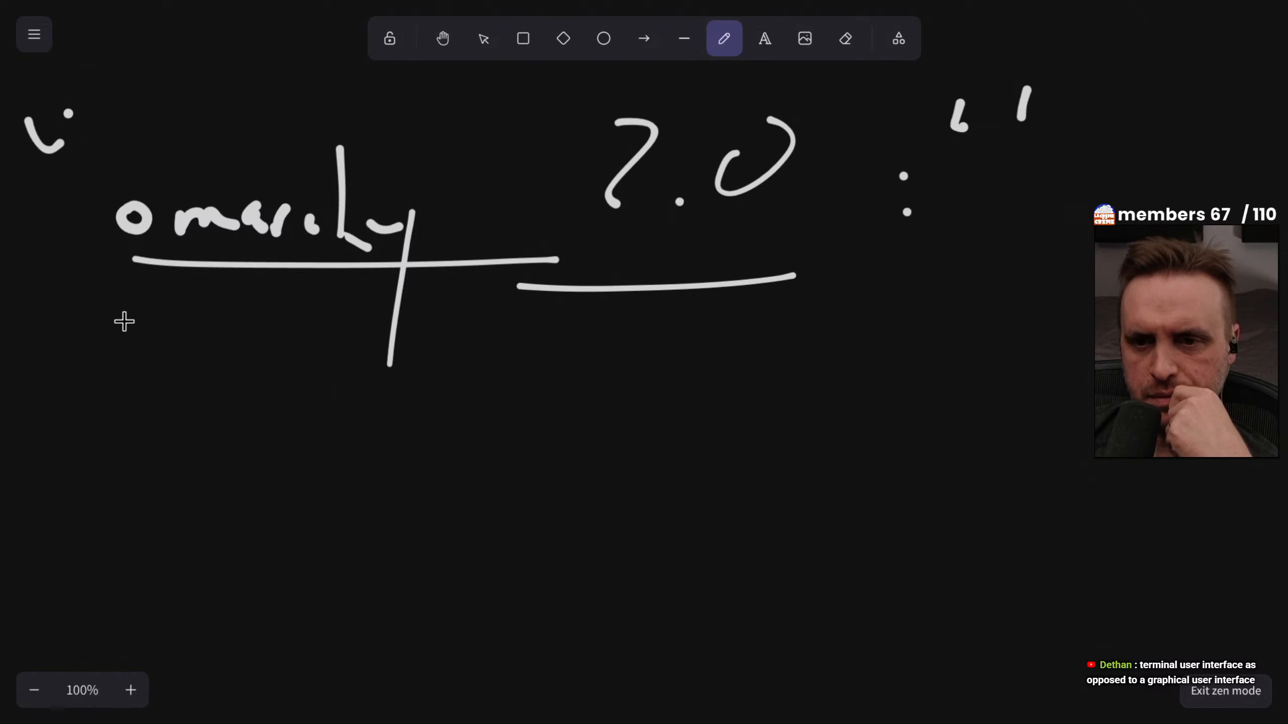
Handwrite "Git:" beneath the omarchy heading and underline the word
{"action": "mouse_move", "coordinate": [184, 366]}
{"action": "left_mouse_down"}
{"action": "mouse_move", "coordinate": [134, 406]}
{"action": "mouse_move", "coordinate": [199, 399]}
{"action": "mouse_move", "coordinate": [222, 419]}
{"action": "left_mouse_up"}
{"action": "left_click", "coordinate": [222, 375]}
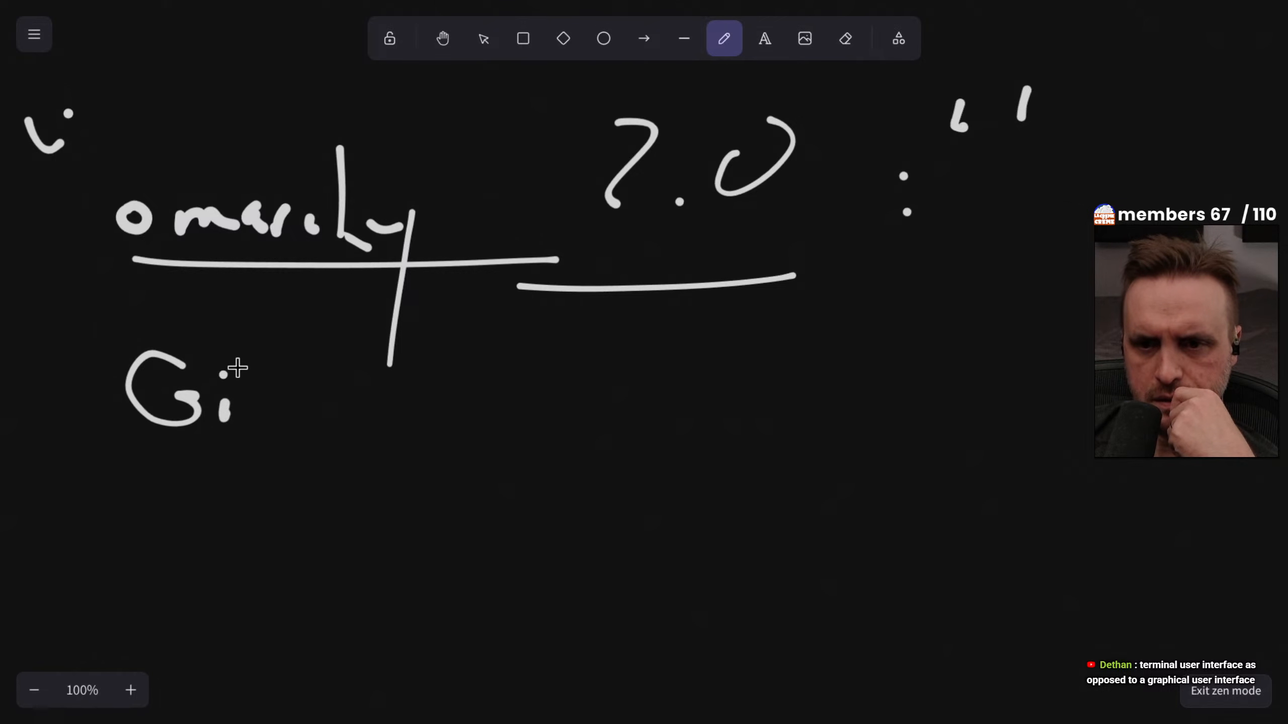
{"action": "left_click_drag", "start_coordinate": [237, 359], "coordinate": [252, 416]}
{"action": "left_click_drag", "start_coordinate": [254, 392], "coordinate": [272, 392]}
{"action": "left_click_drag", "start_coordinate": [169, 444], "coordinate": [276, 441]}
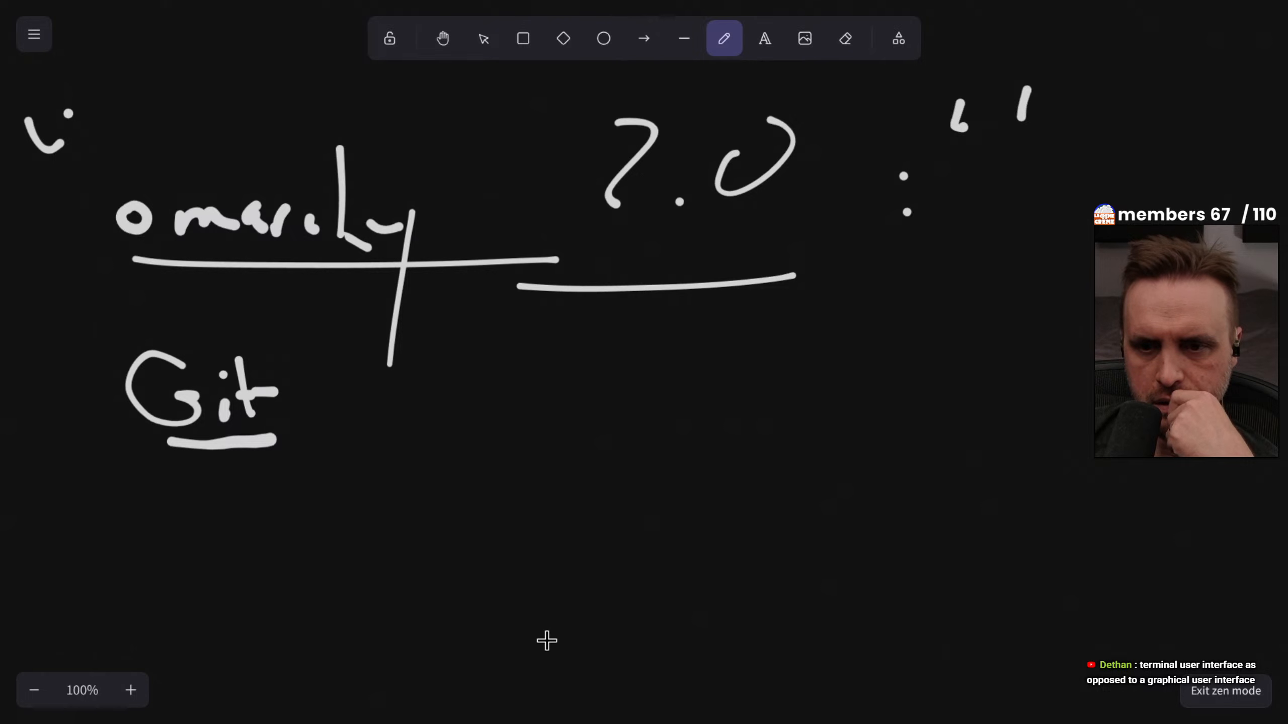
{"action": "left_click", "coordinate": [324, 398]}
{"action": "left_click", "coordinate": [322, 433]}
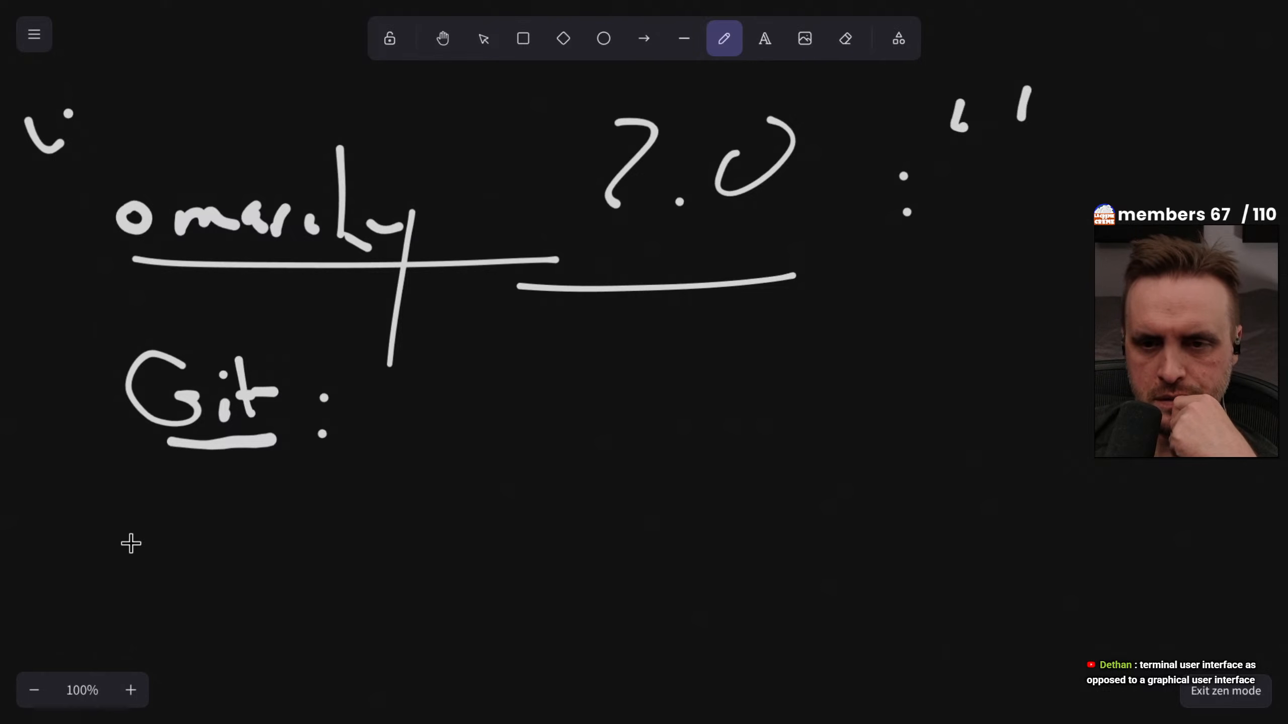
Draw a vertical branch with arrows for two entries and handwrite a second underlined "Git:" at the lower arrow
{"action": "left_click_drag", "start_coordinate": [50, 328], "coordinate": [104, 413]}
{"action": "mouse_move", "coordinate": [39, 336]}
{"action": "left_mouse_down"}
{"action": "mouse_move", "coordinate": [62, 632]}
{"action": "mouse_move", "coordinate": [94, 620]}
{"action": "mouse_move", "coordinate": [107, 634]}
{"action": "left_mouse_up"}
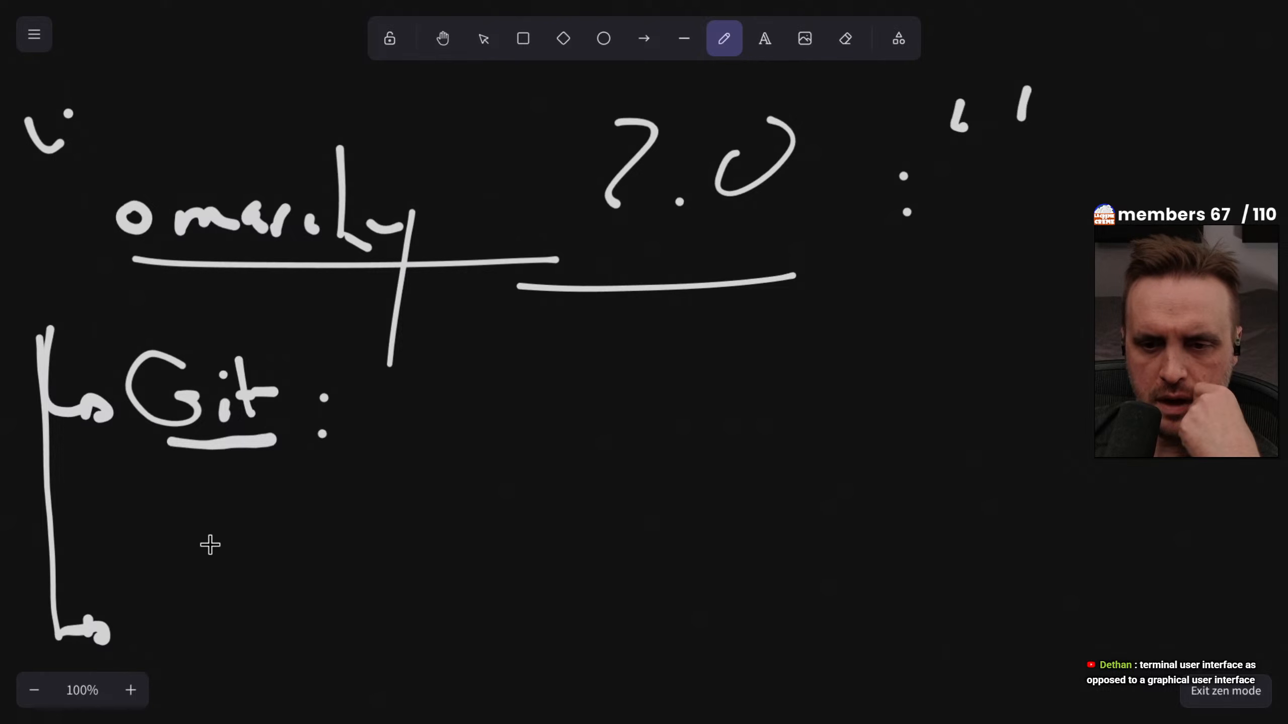
{"action": "mouse_move", "coordinate": [196, 531]}
{"action": "left_mouse_down"}
{"action": "mouse_move", "coordinate": [201, 638]}
{"action": "mouse_move", "coordinate": [233, 615]}
{"action": "left_mouse_up"}
{"action": "left_click", "coordinate": [238, 631]}
{"action": "left_click", "coordinate": [236, 580]}
{"action": "mouse_move", "coordinate": [249, 567]}
{"action": "left_mouse_down"}
{"action": "mouse_move", "coordinate": [268, 631]}
{"action": "mouse_move", "coordinate": [292, 603]}
{"action": "left_mouse_up"}
{"action": "left_click", "coordinate": [331, 600]}
{"action": "left_click", "coordinate": [335, 623]}
{"action": "left_click_drag", "start_coordinate": [162, 656], "coordinate": [285, 671]}
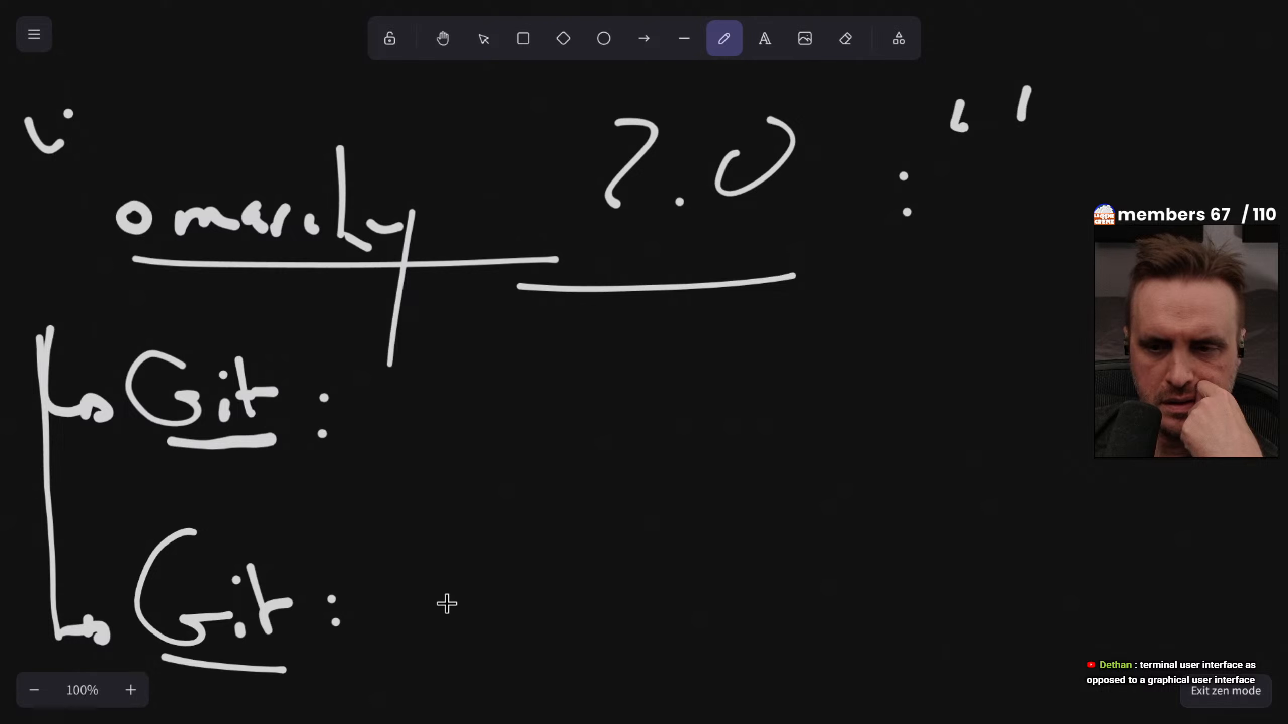
Handwrite "Official" after the first "Git:" entry
{"action": "mouse_move", "coordinate": [498, 367]}
{"action": "left_mouse_down"}
{"action": "mouse_move", "coordinate": [445, 400]}
{"action": "mouse_move", "coordinate": [523, 364]}
{"action": "left_mouse_up"}
{"action": "mouse_move", "coordinate": [561, 372]}
{"action": "left_mouse_down"}
{"action": "mouse_move", "coordinate": [594, 324]}
{"action": "mouse_move", "coordinate": [571, 447]}
{"action": "left_mouse_up"}
{"action": "left_click_drag", "start_coordinate": [559, 415], "coordinate": [599, 410]}
{"action": "left_click", "coordinate": [604, 395]}
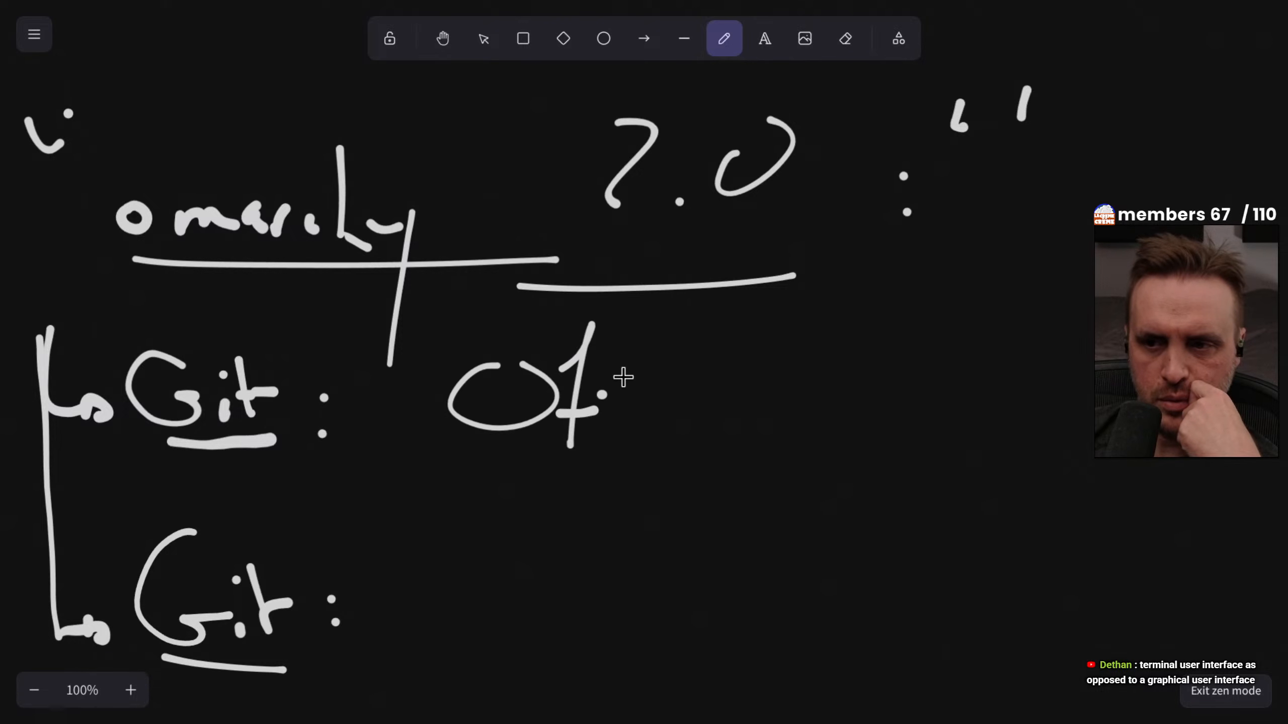
{"action": "left_click_drag", "start_coordinate": [643, 324], "coordinate": [628, 495]}
{"action": "left_click_drag", "start_coordinate": [609, 449], "coordinate": [719, 416]}
{"action": "left_click", "coordinate": [664, 390]}
{"action": "left_click", "coordinate": [666, 425]}
{"action": "mouse_move", "coordinate": [717, 361]}
{"action": "left_mouse_down"}
{"action": "mouse_move", "coordinate": [802, 291]}
{"action": "mouse_move", "coordinate": [788, 423]}
{"action": "left_mouse_up"}
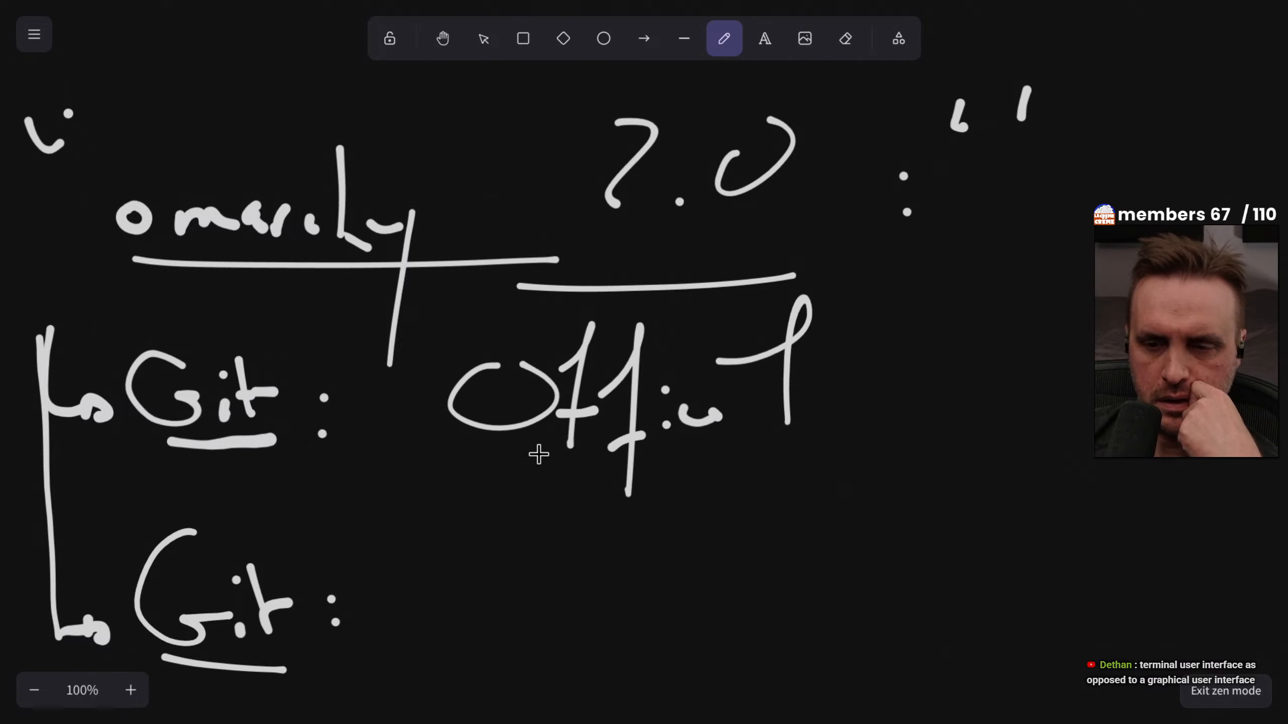
Handwrite "A1R" after the second "Git:" entry and underline it
{"action": "scroll", "coordinate": [522, 439], "scroll_direction": "down", "scroll_amount": 7}
{"action": "scroll", "coordinate": [506, 422], "scroll_direction": "up", "scroll_amount": 4}
{"action": "mouse_move", "coordinate": [386, 351]}
{"action": "left_mouse_down"}
{"action": "mouse_move", "coordinate": [431, 345]}
{"action": "mouse_move", "coordinate": [437, 435]}
{"action": "left_mouse_up"}
{"action": "mouse_move", "coordinate": [406, 401]}
{"action": "left_mouse_down"}
{"action": "mouse_move", "coordinate": [454, 391]}
{"action": "mouse_move", "coordinate": [478, 427]}
{"action": "left_mouse_up"}
{"action": "mouse_move", "coordinate": [523, 357]}
{"action": "left_mouse_down"}
{"action": "mouse_move", "coordinate": [520, 422]}
{"action": "mouse_move", "coordinate": [575, 411]}
{"action": "left_mouse_up"}
{"action": "left_click_drag", "start_coordinate": [329, 488], "coordinate": [639, 482]}
{"action": "scroll", "coordinate": [599, 457], "scroll_direction": "up", "scroll_amount": 3}
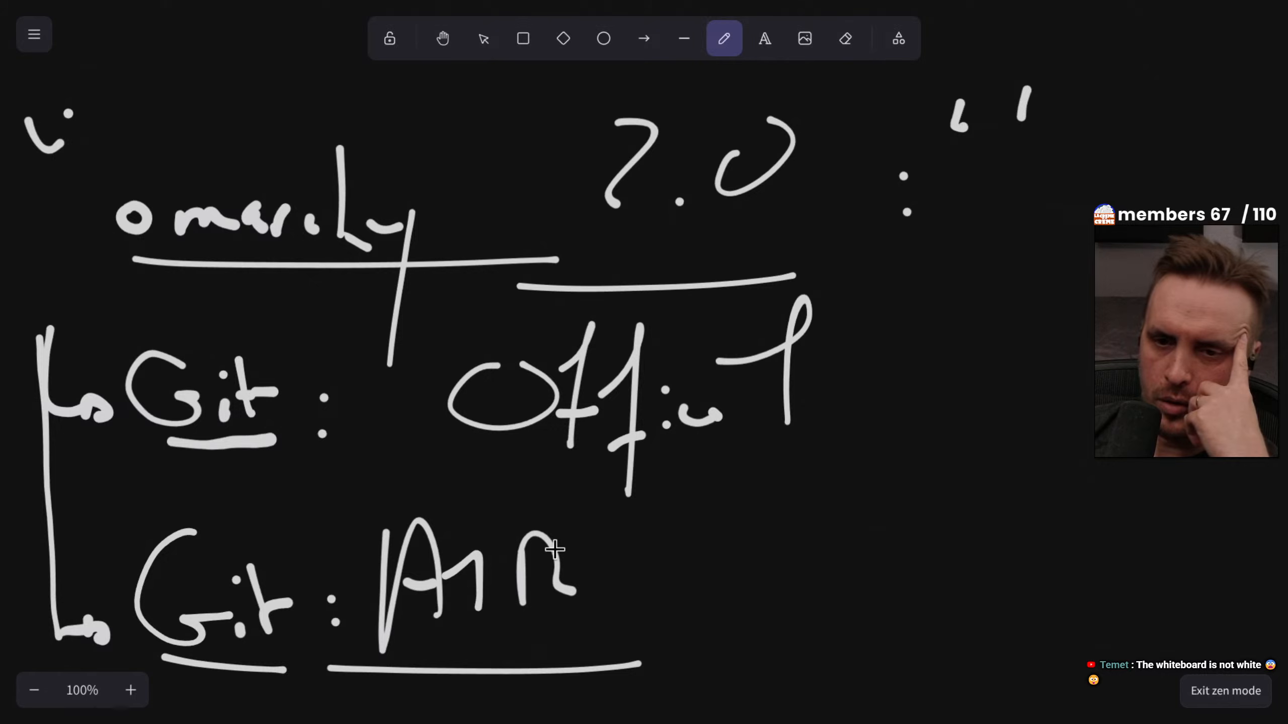
Draw a wide freehand box in the empty area well below the two Git entries
{"action": "scroll", "coordinate": [805, 592], "scroll_direction": "down", "scroll_amount": 3}
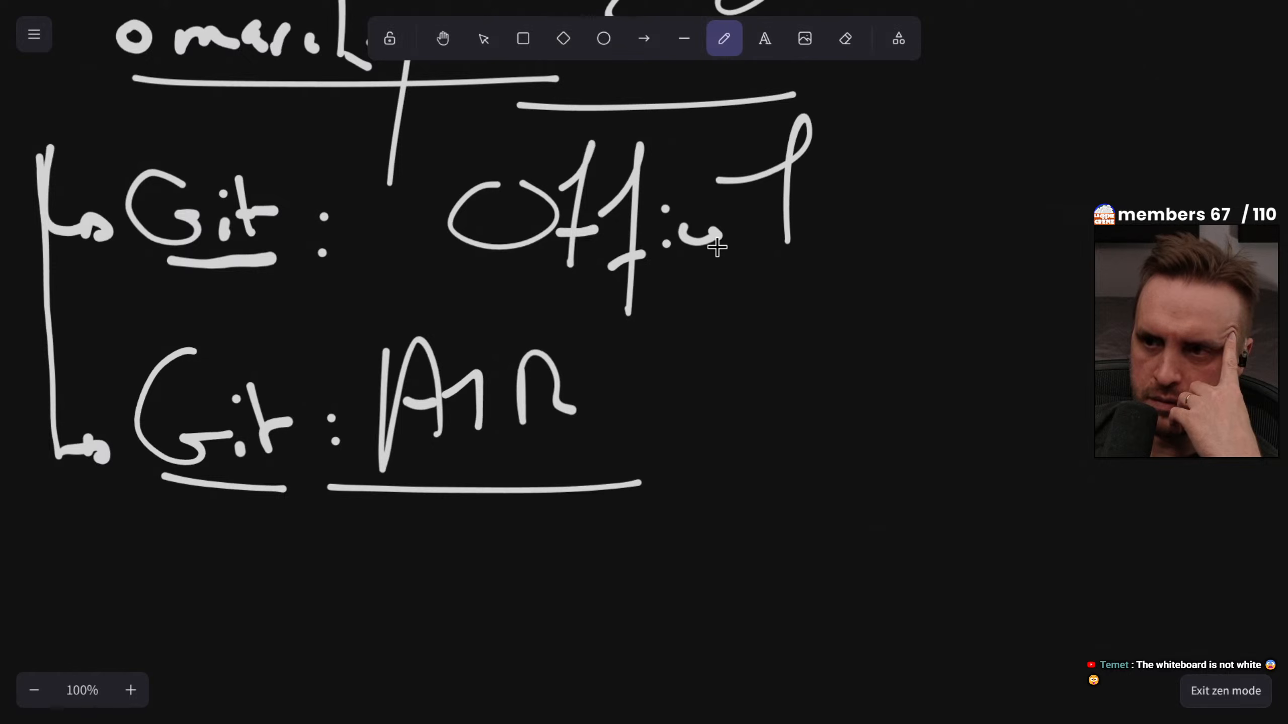
{"action": "scroll", "coordinate": [667, 472], "scroll_direction": "down", "scroll_amount": 9}
{"action": "scroll", "coordinate": [667, 472], "scroll_direction": "up", "scroll_amount": 3}
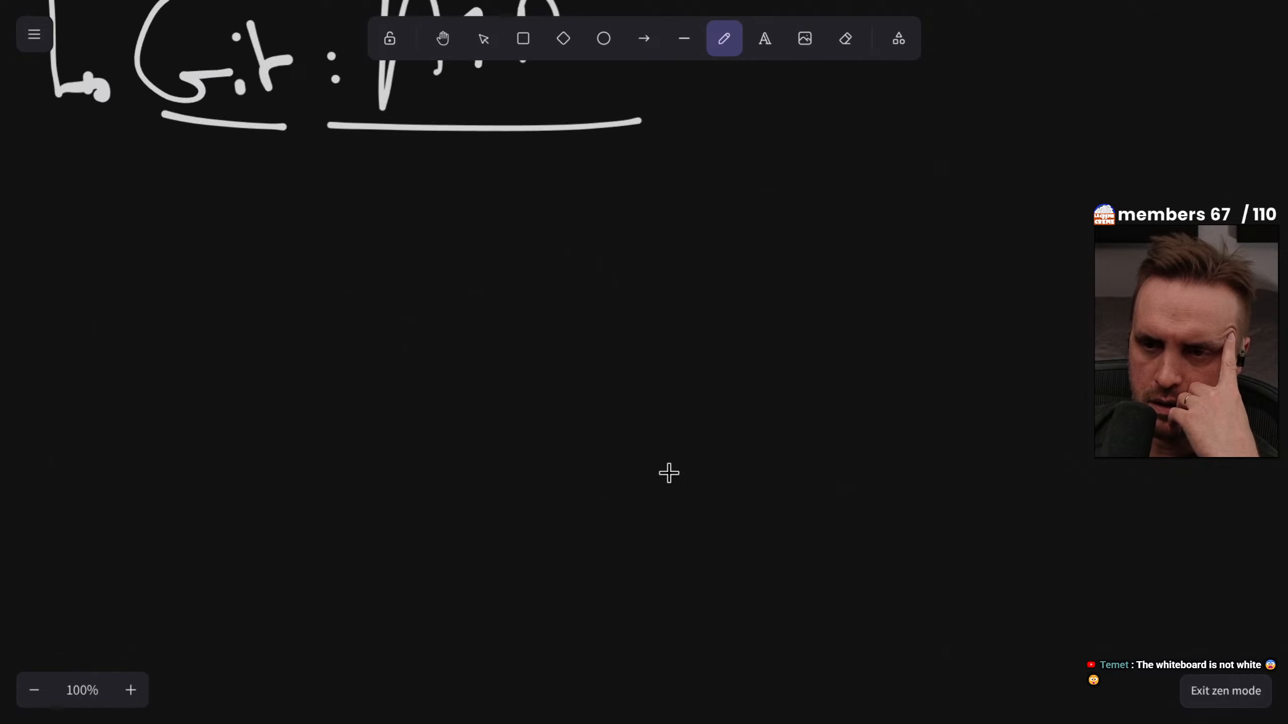
{"action": "scroll", "coordinate": [667, 471], "scroll_direction": "down", "scroll_amount": 3}
{"action": "scroll", "coordinate": [515, 428], "scroll_direction": "up", "scroll_amount": 2}
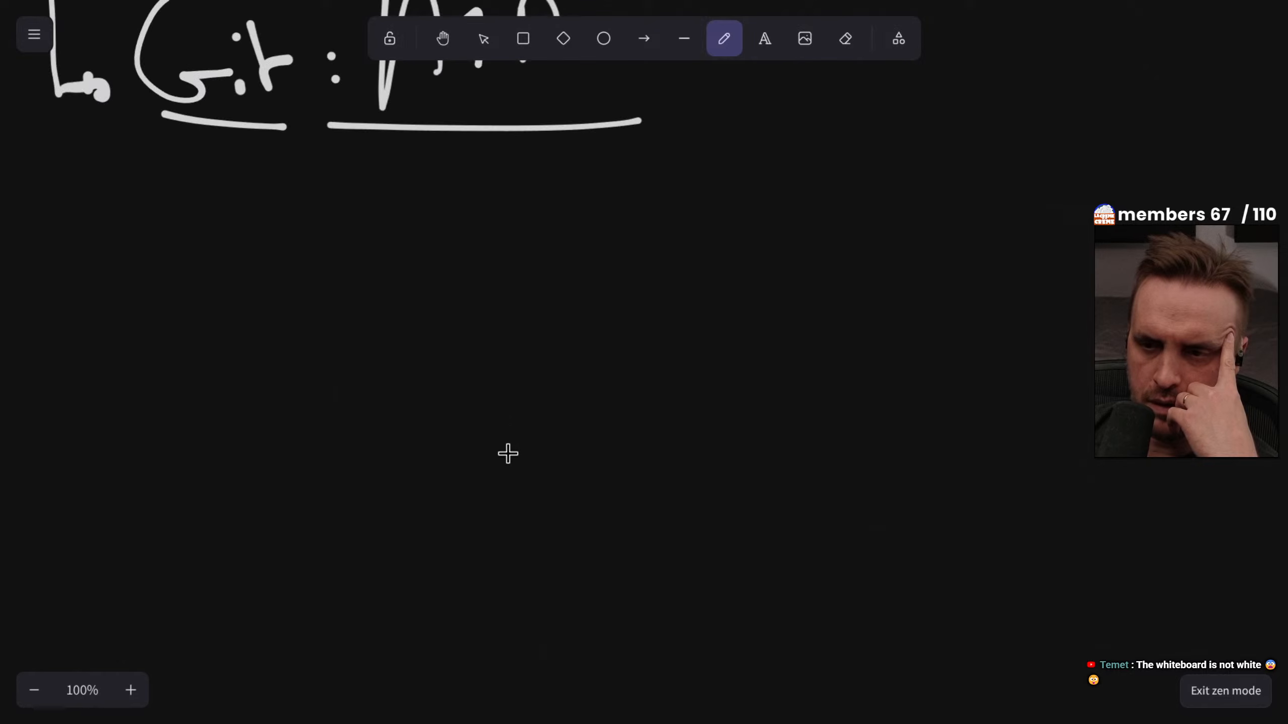
{"action": "left_click_drag", "start_coordinate": [410, 511], "coordinate": [406, 599]}
{"action": "mouse_move", "coordinate": [387, 488]}
{"action": "left_mouse_down"}
{"action": "mouse_move", "coordinate": [486, 483]}
{"action": "mouse_move", "coordinate": [825, 682]}
{"action": "mouse_move", "coordinate": [241, 635]}
{"action": "left_mouse_up"}
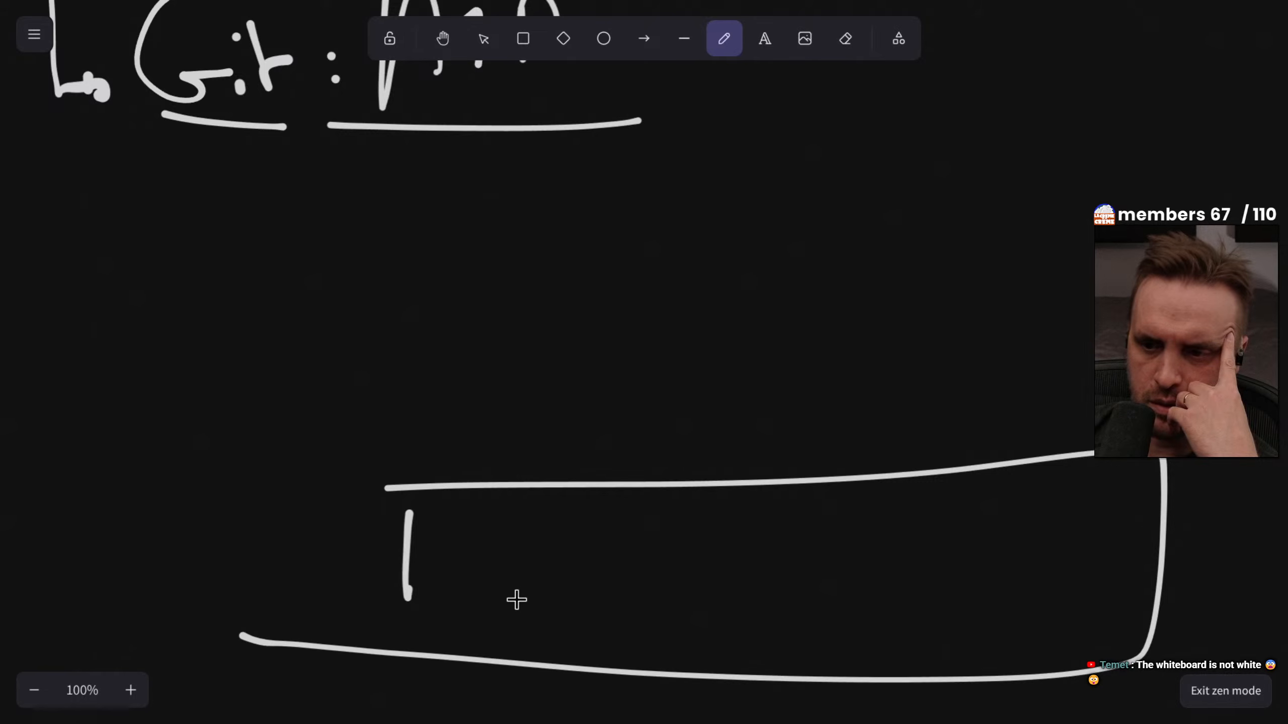
Handwrite "Git off." inside the wide box to label it as the official repository
{"action": "left_click_drag", "start_coordinate": [591, 548], "coordinate": [586, 604]}
{"action": "left_click_drag", "start_coordinate": [618, 601], "coordinate": [619, 606]}
{"action": "left_click", "coordinate": [626, 563]}
{"action": "left_click_drag", "start_coordinate": [653, 533], "coordinate": [671, 579]}
{"action": "left_click_drag", "start_coordinate": [748, 606], "coordinate": [758, 593]}
{"action": "mouse_move", "coordinate": [796, 591]}
{"action": "left_mouse_down"}
{"action": "mouse_move", "coordinate": [835, 527]}
{"action": "mouse_move", "coordinate": [816, 632]}
{"action": "left_mouse_up"}
{"action": "mouse_move", "coordinate": [809, 606]}
{"action": "left_mouse_down"}
{"action": "mouse_move", "coordinate": [866, 543]}
{"action": "mouse_move", "coordinate": [868, 616]}
{"action": "left_mouse_up"}
{"action": "left_click", "coordinate": [901, 601]}
Handwrite "A1RM Git" above the official Git box and enclose it in its own rounded box
{"action": "mouse_move", "coordinate": [521, 213]}
{"action": "left_mouse_down"}
{"action": "mouse_move", "coordinate": [520, 265]}
{"action": "mouse_move", "coordinate": [564, 253]}
{"action": "left_mouse_up"}
{"action": "left_click_drag", "start_coordinate": [527, 244], "coordinate": [627, 242]}
{"action": "left_click_drag", "start_coordinate": [657, 201], "coordinate": [689, 242]}
{"action": "left_click_drag", "start_coordinate": [712, 215], "coordinate": [714, 239]}
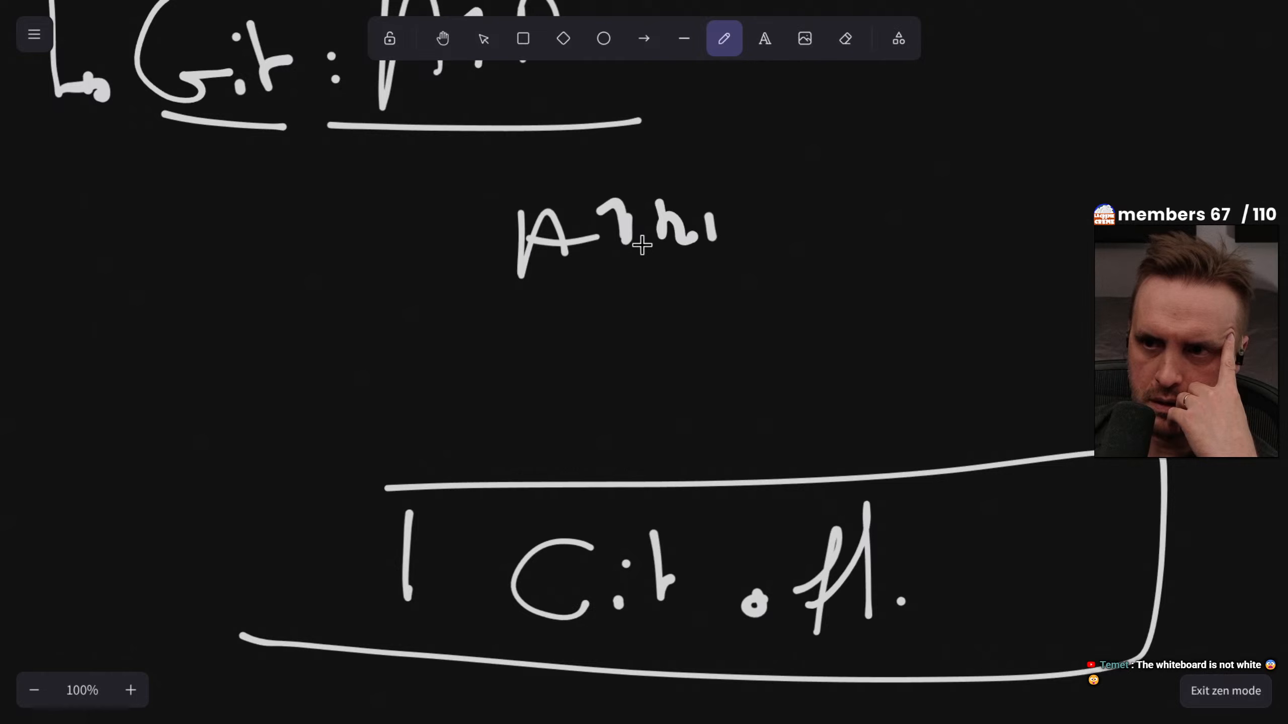
{"action": "mouse_move", "coordinate": [319, 138]}
{"action": "left_mouse_down"}
{"action": "mouse_move", "coordinate": [396, 172]}
{"action": "mouse_move", "coordinate": [1083, 322]}
{"action": "mouse_move", "coordinate": [274, 332]}
{"action": "left_mouse_up"}
{"action": "left_click_drag", "start_coordinate": [825, 187], "coordinate": [857, 258]}
{"action": "left_click", "coordinate": [857, 205]}
{"action": "left_click_drag", "start_coordinate": [892, 194], "coordinate": [900, 249]}
{"action": "left_click_drag", "start_coordinate": [896, 229], "coordinate": [954, 215]}
Draw an arrow pointing toward the official Git box and handwrite a short underlined update label beside it
{"action": "mouse_move", "coordinate": [52, 592]}
{"action": "left_mouse_down"}
{"action": "mouse_move", "coordinate": [115, 581]}
{"action": "mouse_move", "coordinate": [147, 606]}
{"action": "left_mouse_up"}
{"action": "left_click_drag", "start_coordinate": [197, 510], "coordinate": [231, 512]}
{"action": "mouse_move", "coordinate": [244, 527]}
{"action": "left_mouse_down"}
{"action": "mouse_move", "coordinate": [244, 561]}
{"action": "mouse_move", "coordinate": [332, 533]}
{"action": "left_mouse_up"}
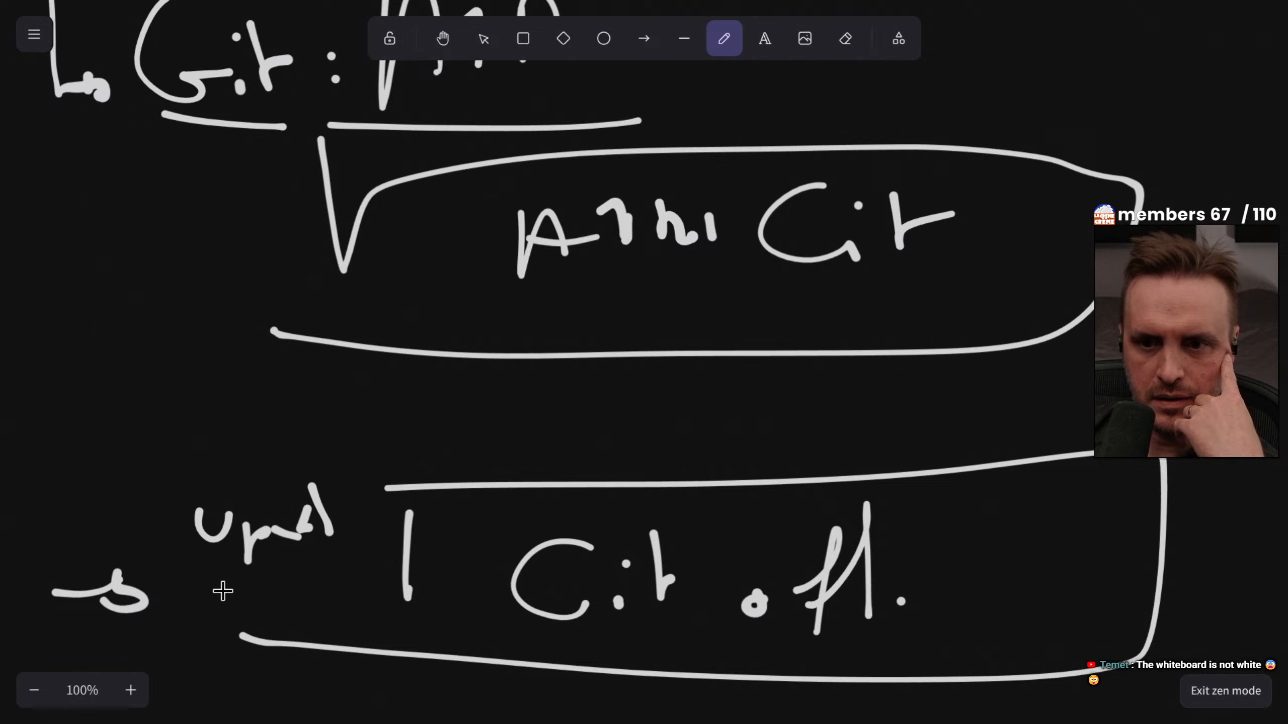
{"action": "left_click_drag", "start_coordinate": [223, 592], "coordinate": [355, 546]}
{"action": "left_click_drag", "start_coordinate": [372, 479], "coordinate": [398, 509]}
Draw quotation marks on both sides of the "A1RM Git" box
{"action": "left_click_drag", "start_coordinate": [186, 155], "coordinate": [259, 178]}
{"action": "left_click_drag", "start_coordinate": [1157, 105], "coordinate": [1163, 135]}
{"action": "left_click_drag", "start_coordinate": [1203, 112], "coordinate": [1201, 124]}
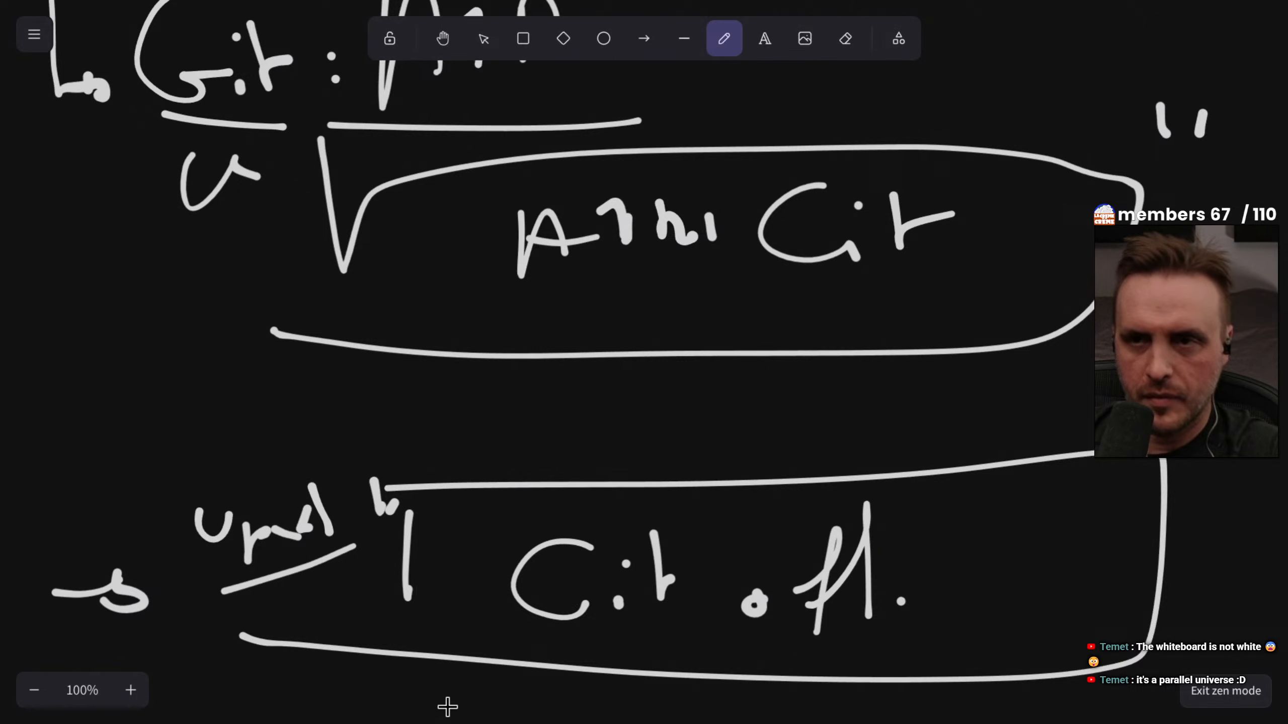
Leave full screen, switch to the terminal on workspace 4 and list the omarchy config folder with "ls -l"
{"action": "key", "text": "F11"}
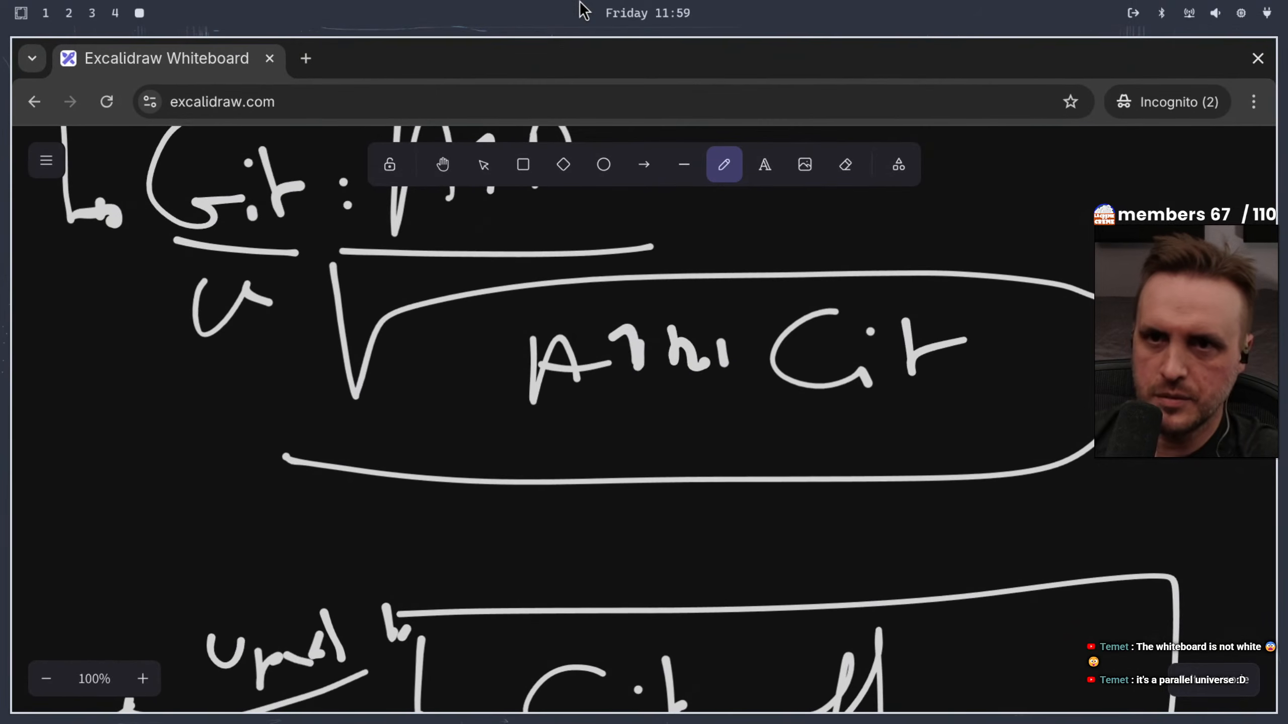
{"action": "left_click", "coordinate": [116, 12]}
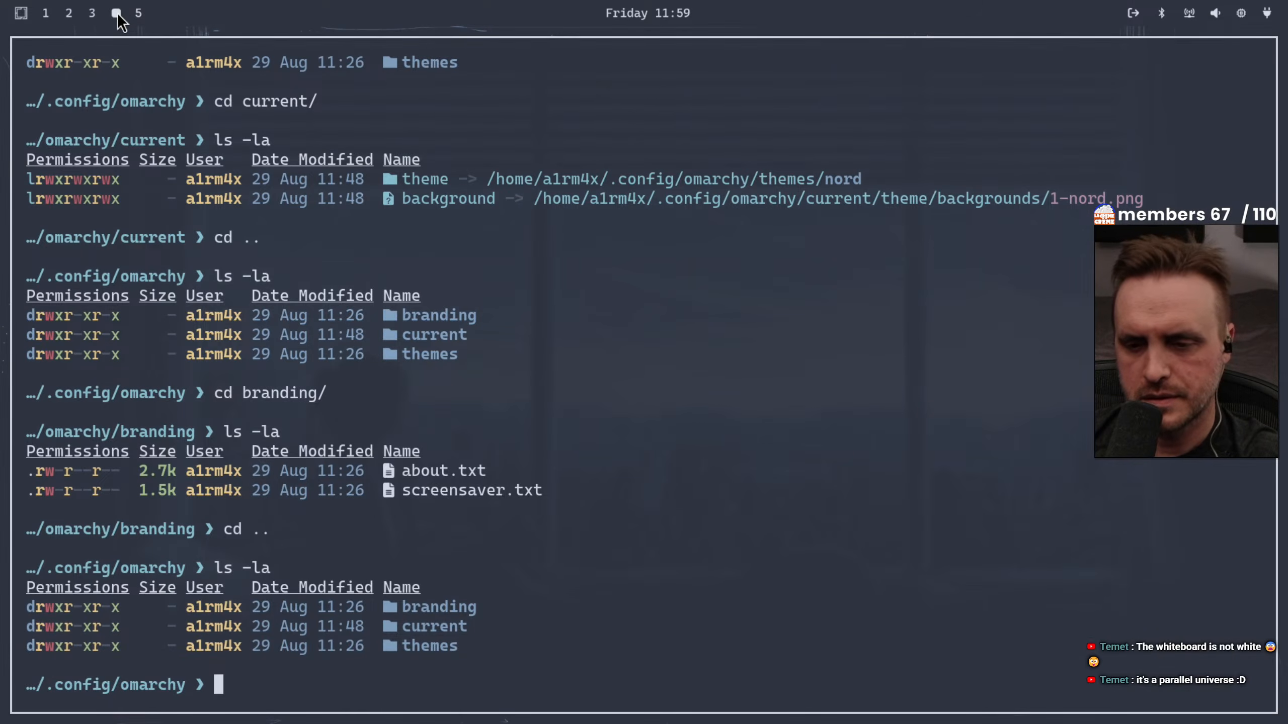
{"action": "type", "text": "ks"}
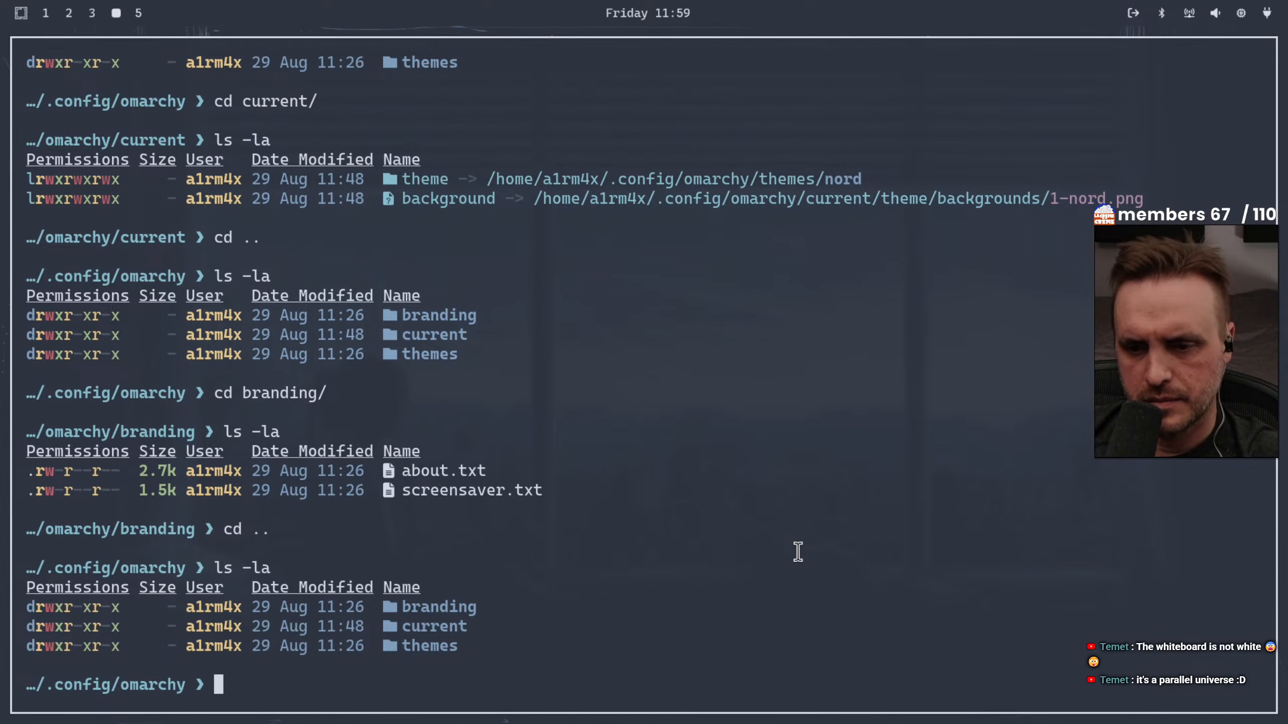
{"action": "type", "text": "ls -l"}
{"action": "key", "text": "Return"}
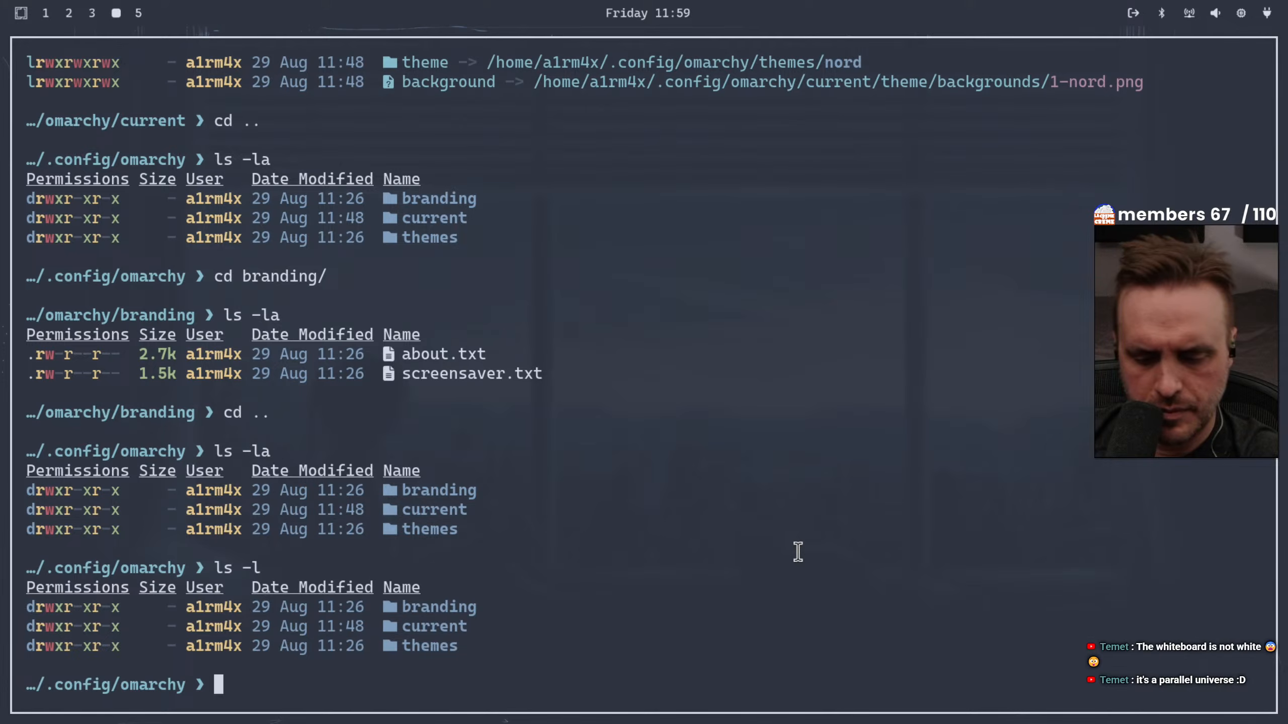
Open the keybindings overview, search it for "wiki" and "help", and close it
{"action": "key", "text": "super+k"}
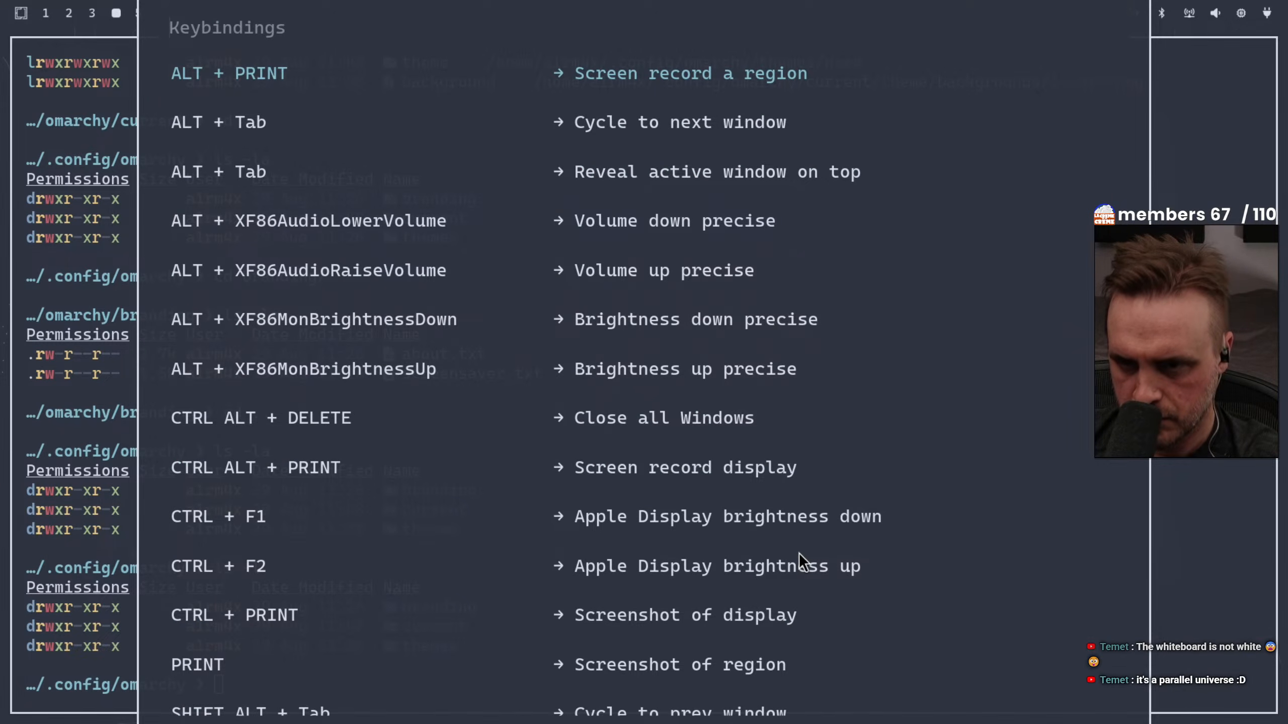
{"action": "type", "text": "wiki"}
{"action": "key", "text": "BackSpace"}
{"action": "key", "text": "BackSpace"}
{"action": "key", "text": "BackSpace"}
{"action": "key", "text": "BackSpace"}
{"action": "type", "text": "hj"}
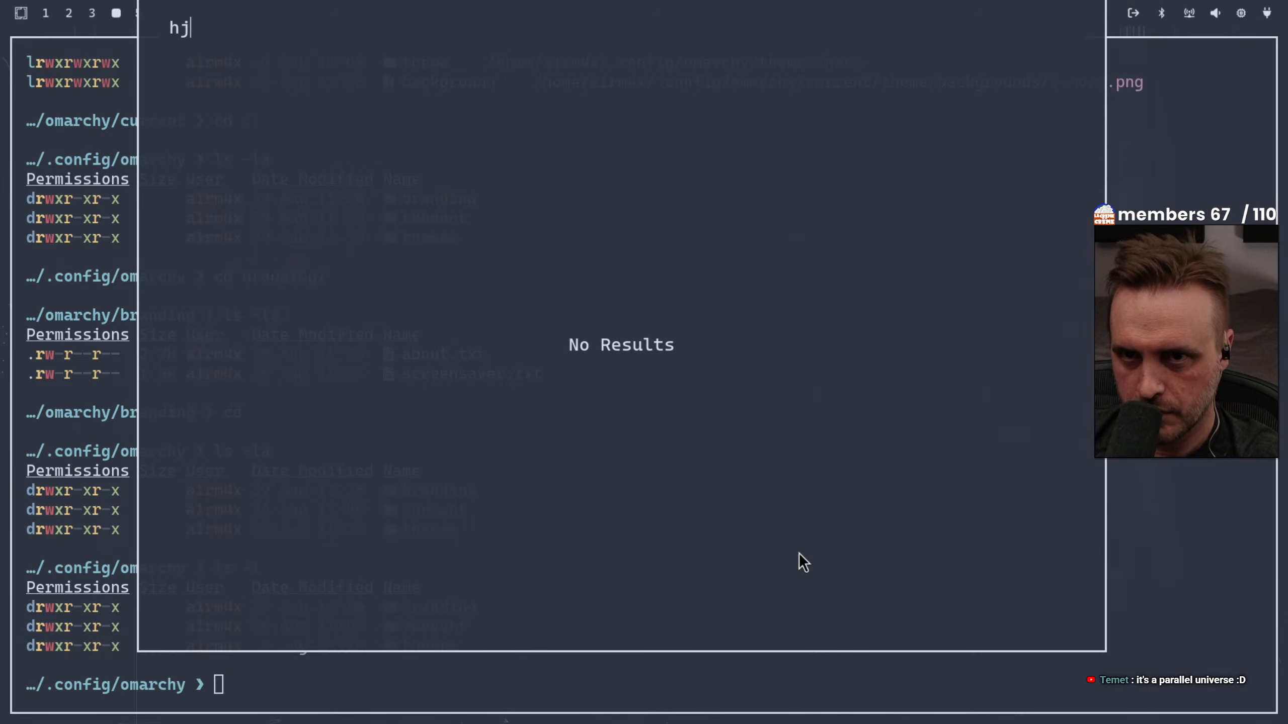
{"action": "key", "text": "BackSpace"}
{"action": "type", "text": "ek"}
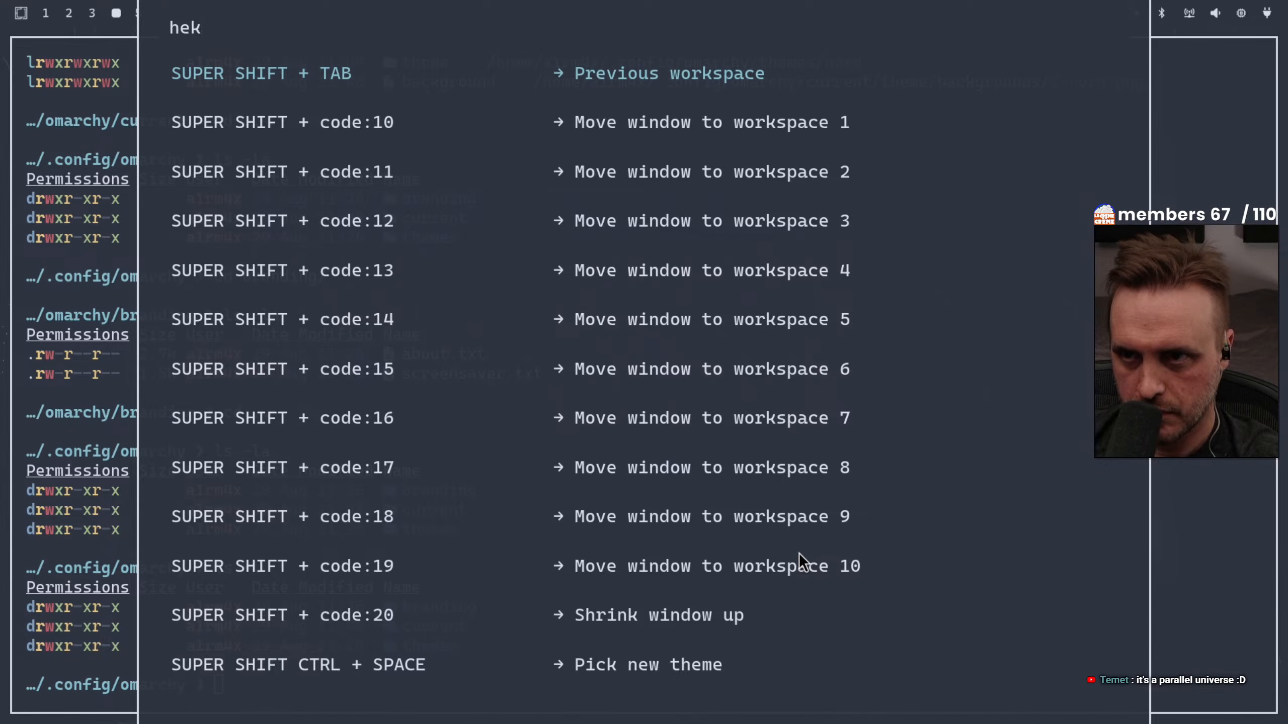
{"action": "key", "text": "BackSpace"}
{"action": "type", "text": "lp"}
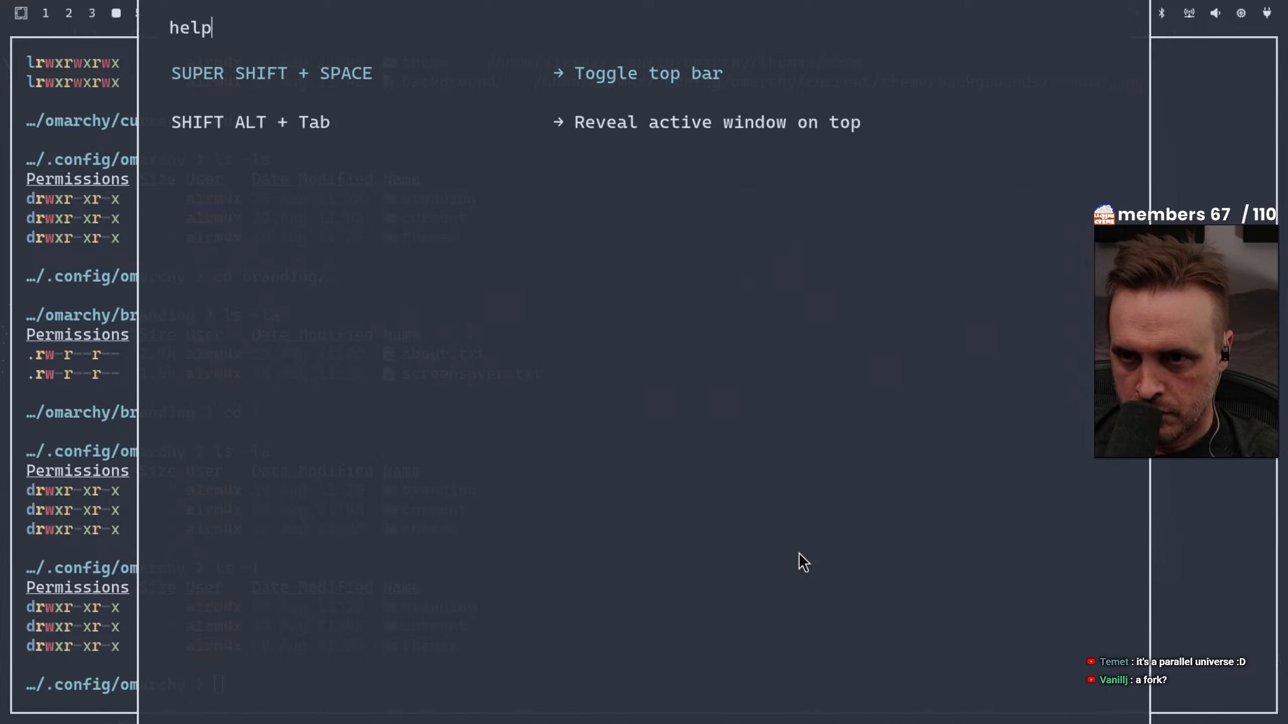
{"action": "key", "text": "Escape"}
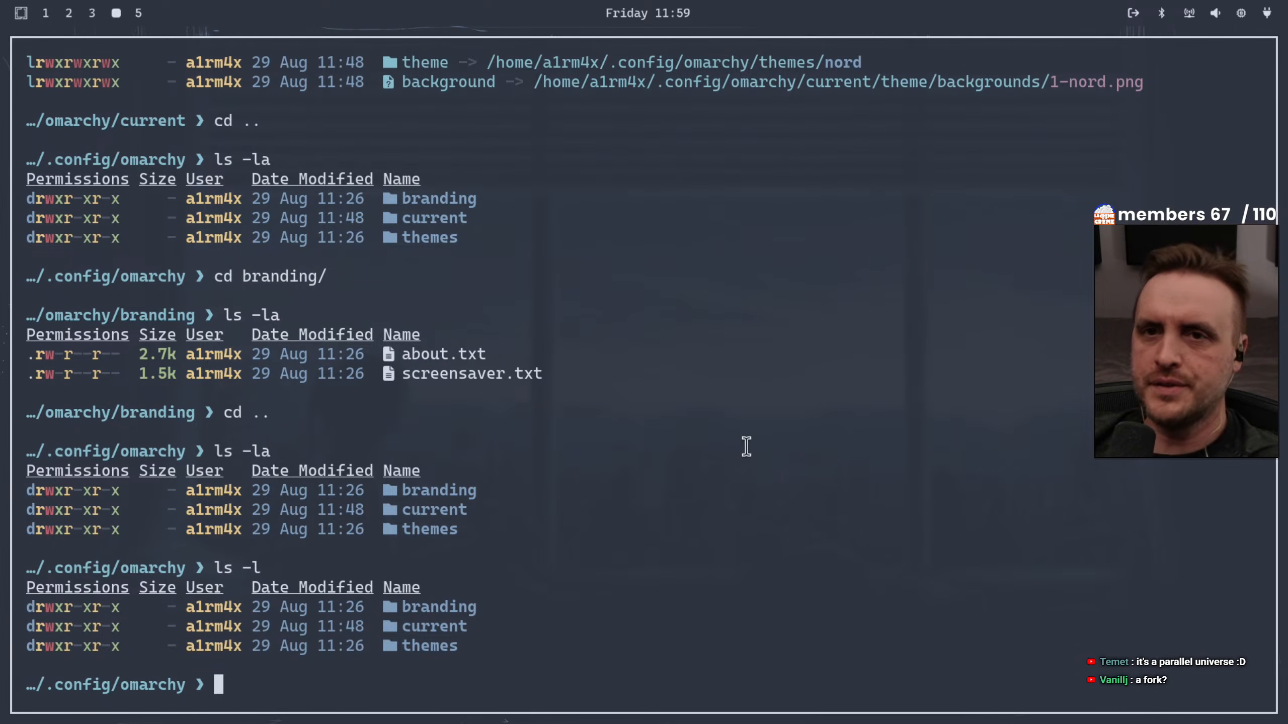
Return to the Excalidraw whiteboard in full screen and draw a long horizontal divider below the official Git box
{"action": "left_click", "coordinate": [140, 14]}
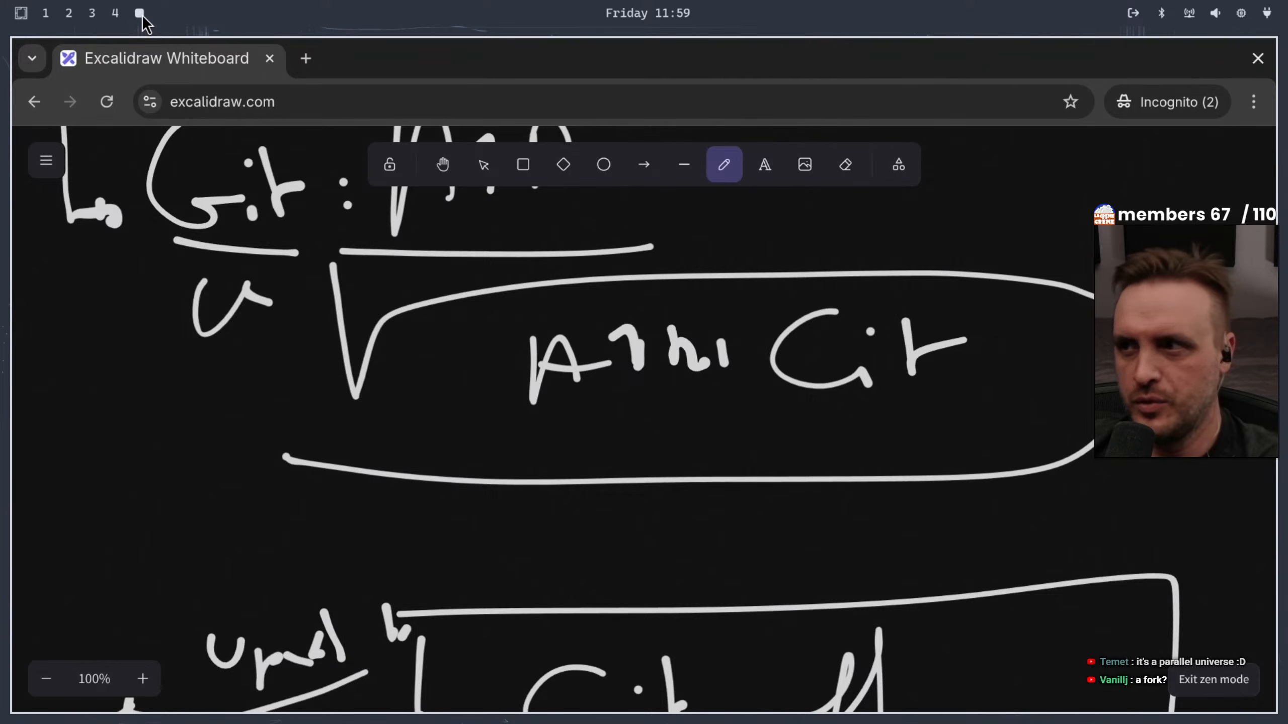
{"action": "key", "text": "F11"}
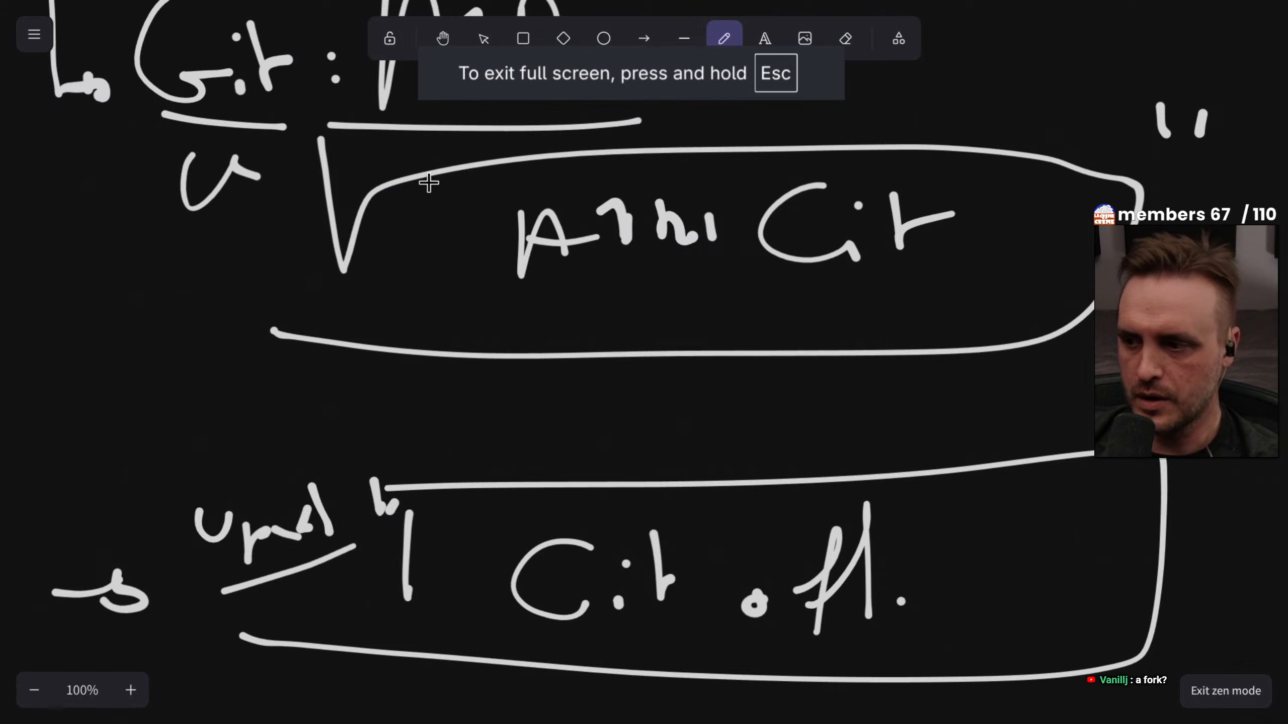
{"action": "scroll", "coordinate": [441, 188], "scroll_direction": "down", "scroll_amount": 10}
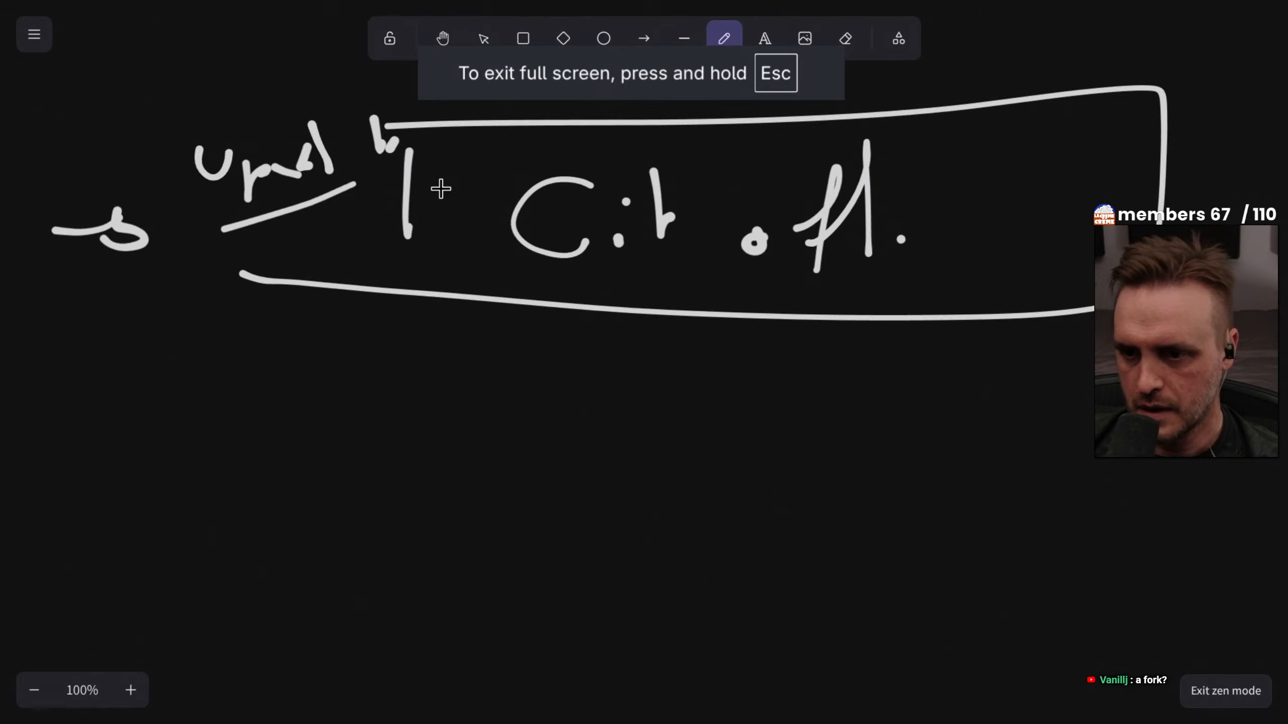
{"action": "left_click_drag", "start_coordinate": [68, 200], "coordinate": [442, 213]}
{"action": "left_click_drag", "start_coordinate": [659, 218], "coordinate": [1286, 216]}
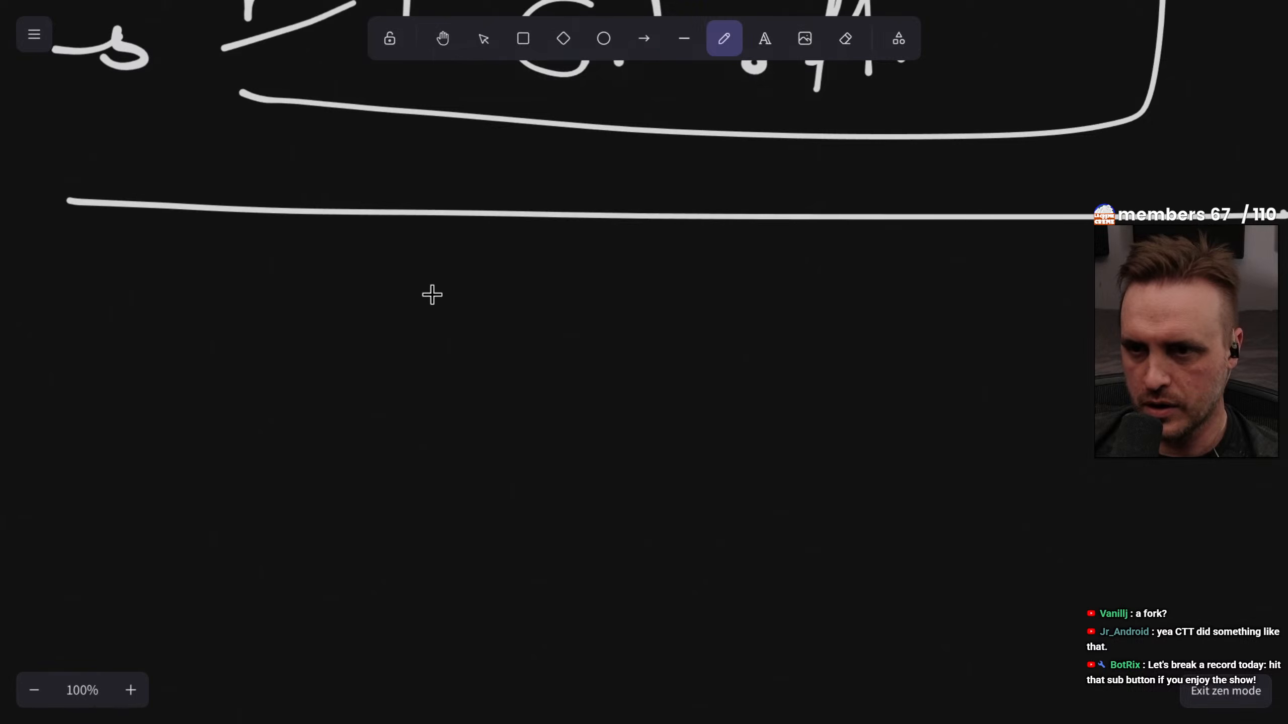
Handwrite "Branch :" below the divider, underline the word and draw an arrow leading to it
{"action": "mouse_move", "coordinate": [247, 295]}
{"action": "left_mouse_down"}
{"action": "mouse_move", "coordinate": [248, 338]}
{"action": "mouse_move", "coordinate": [382, 345]}
{"action": "left_mouse_up"}
{"action": "mouse_move", "coordinate": [388, 244]}
{"action": "left_mouse_down"}
{"action": "mouse_move", "coordinate": [408, 316]}
{"action": "mouse_move", "coordinate": [441, 333]}
{"action": "left_mouse_up"}
{"action": "left_click_drag", "start_coordinate": [255, 378], "coordinate": [411, 378]}
{"action": "left_click", "coordinate": [517, 325]}
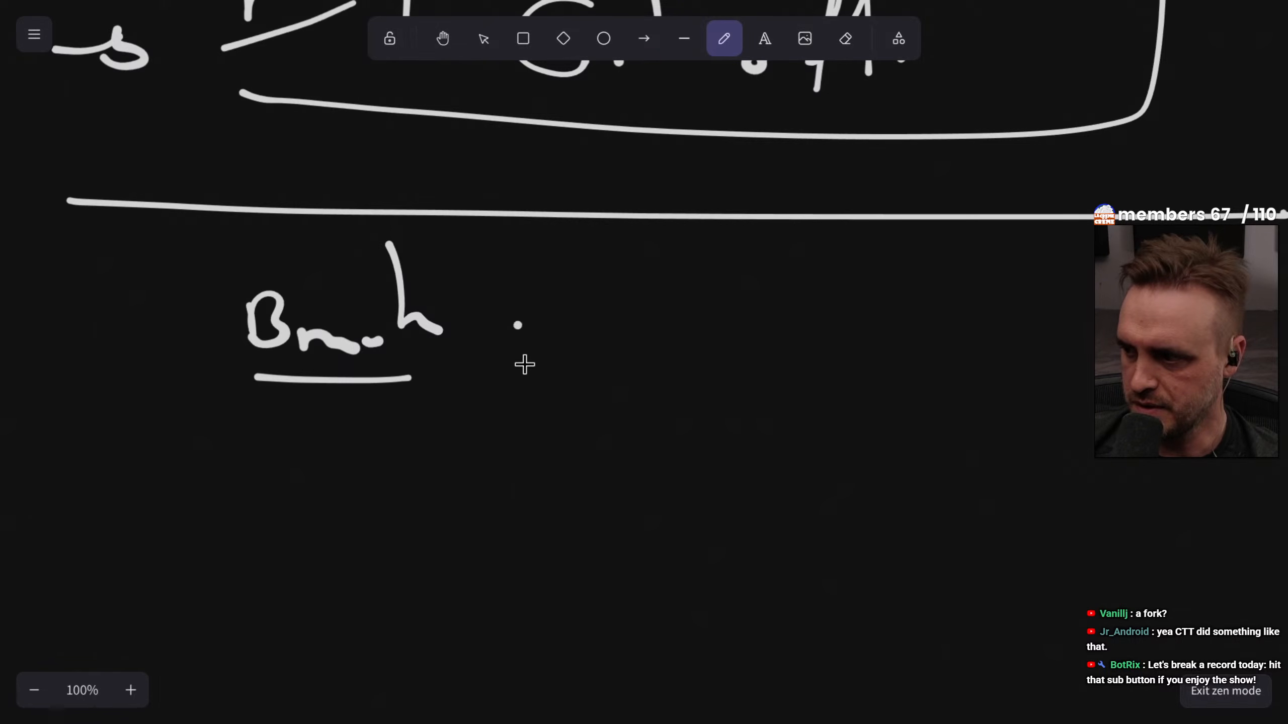
{"action": "left_click", "coordinate": [528, 374]}
{"action": "left_click_drag", "start_coordinate": [94, 237], "coordinate": [180, 329]}
Handwrite "A1R" after the "Branch :" entry and underline it
{"action": "mouse_move", "coordinate": [693, 278]}
{"action": "left_mouse_down"}
{"action": "mouse_move", "coordinate": [694, 337]}
{"action": "mouse_move", "coordinate": [752, 327]}
{"action": "left_mouse_up"}
{"action": "left_click", "coordinate": [762, 276]}
{"action": "left_click_drag", "start_coordinate": [768, 271], "coordinate": [771, 312]}
{"action": "mouse_move", "coordinate": [813, 250]}
{"action": "left_mouse_down"}
{"action": "mouse_move", "coordinate": [814, 289]}
{"action": "mouse_move", "coordinate": [890, 298]}
{"action": "left_mouse_up"}
{"action": "left_click_drag", "start_coordinate": [682, 399], "coordinate": [902, 360]}
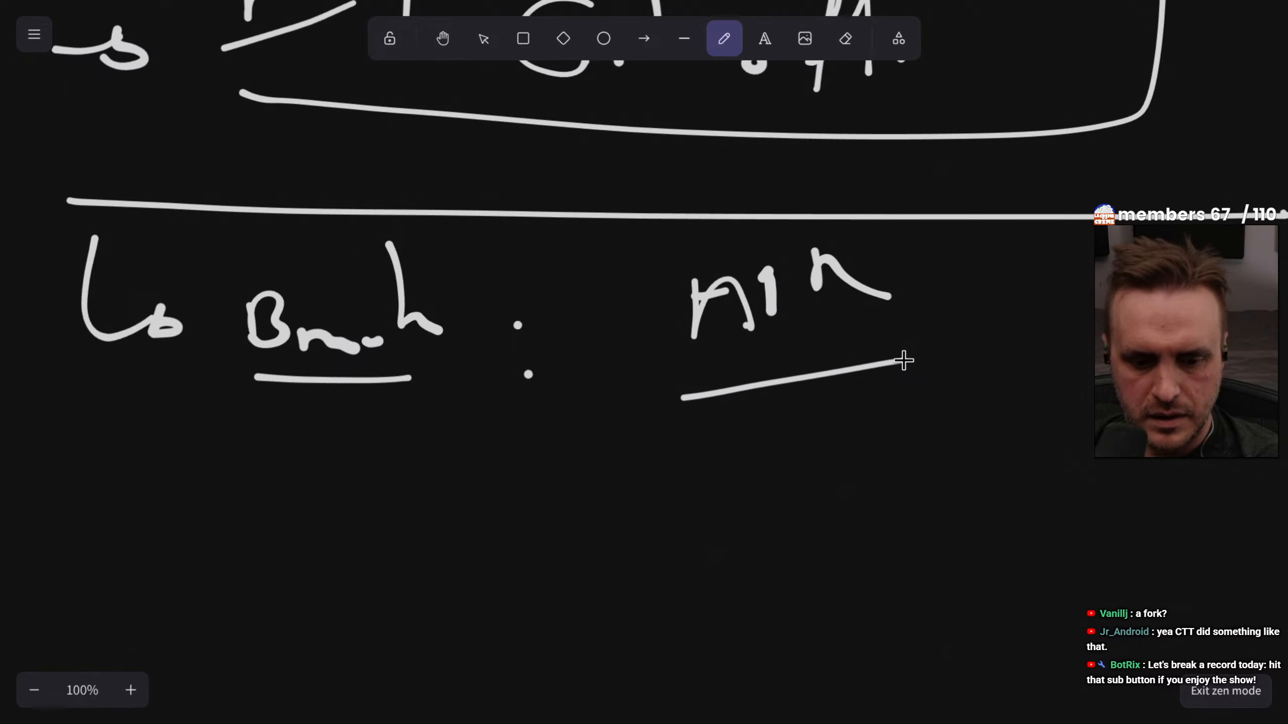